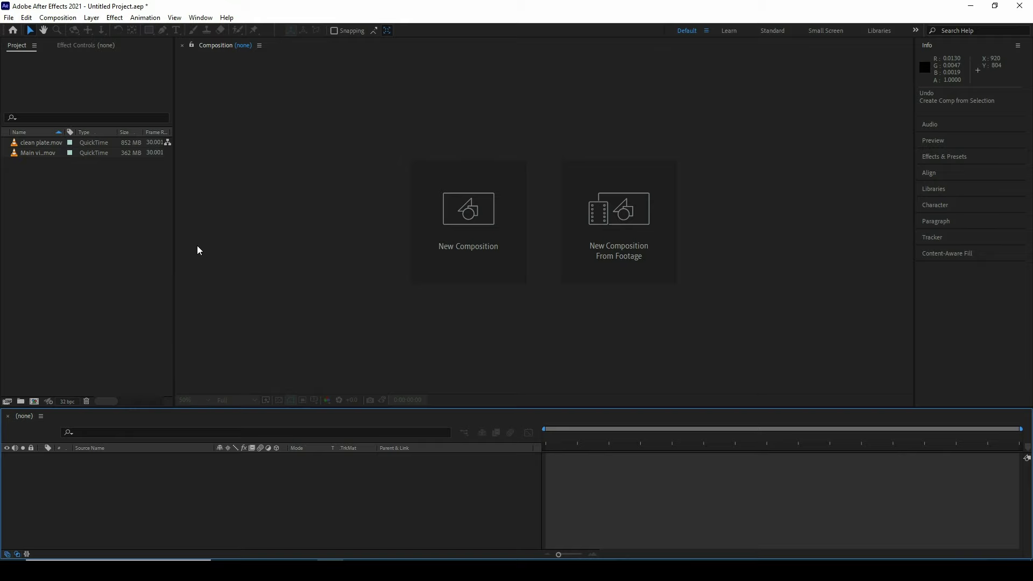
Build a 'clean plate' composition by dropping clean plate.mov onto New Composition from Footage.
drag(40, 144, 53, 173)
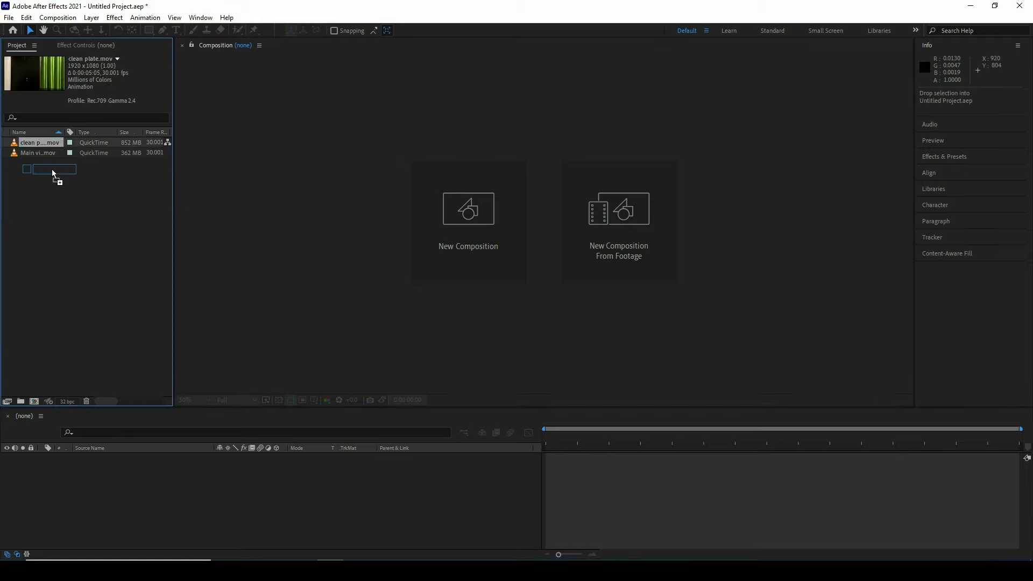
drag(53, 173, 450, 257)
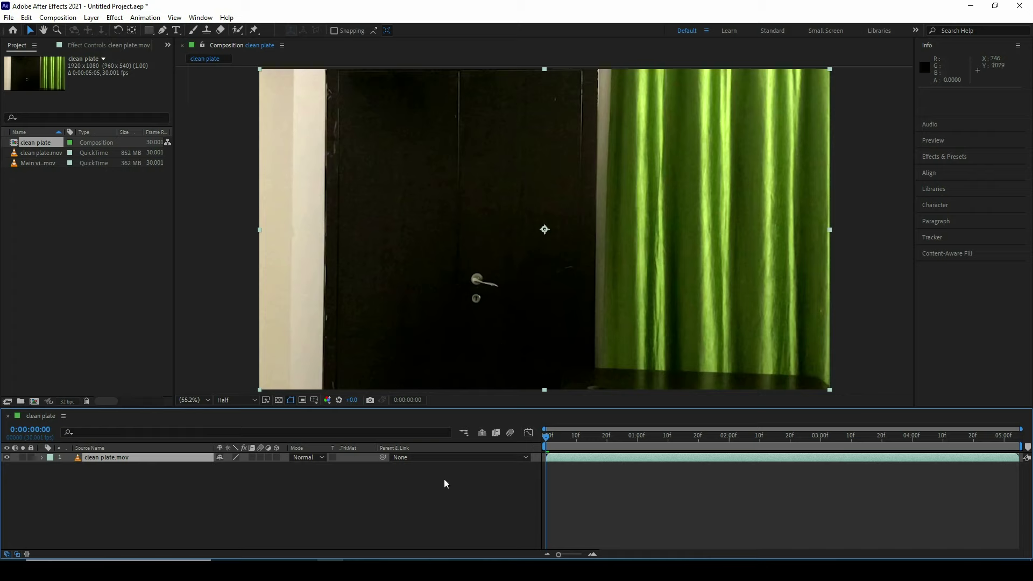
Add a new solid layer named 'Element 3d' above the footage.
right_click(428, 487)
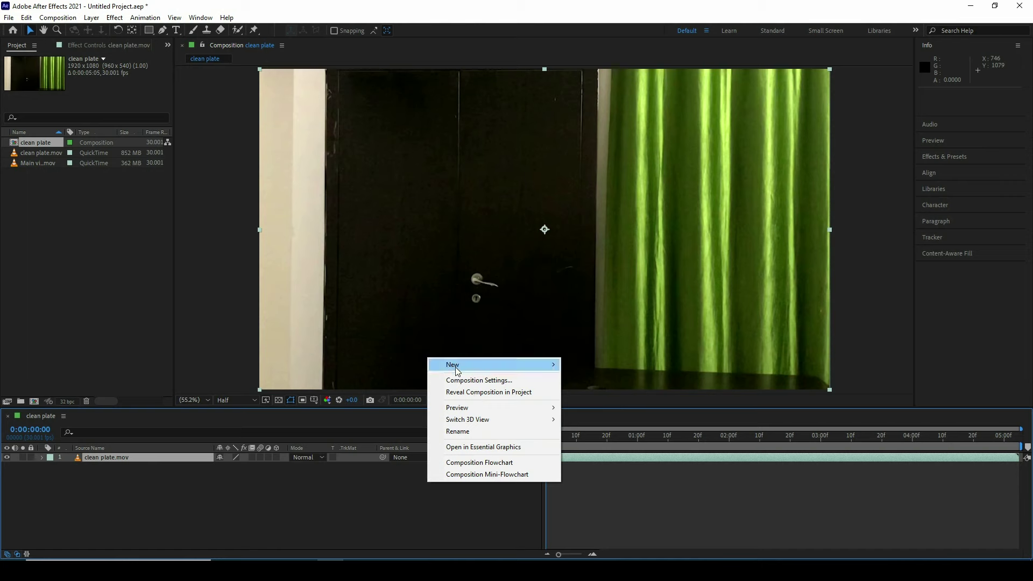
mouse_move(456, 366)
click(572, 398)
text(Element 3d)
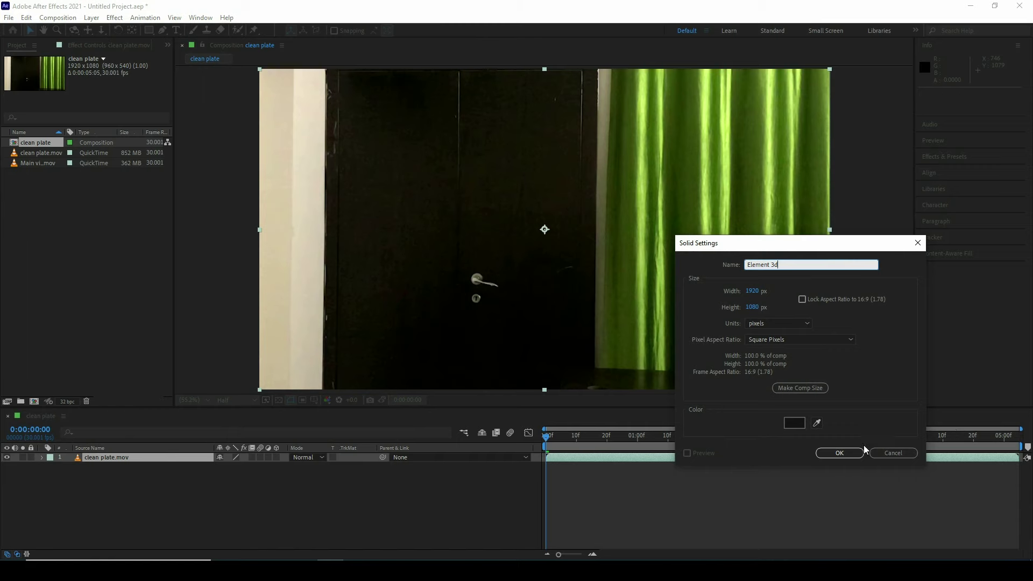
click(839, 452)
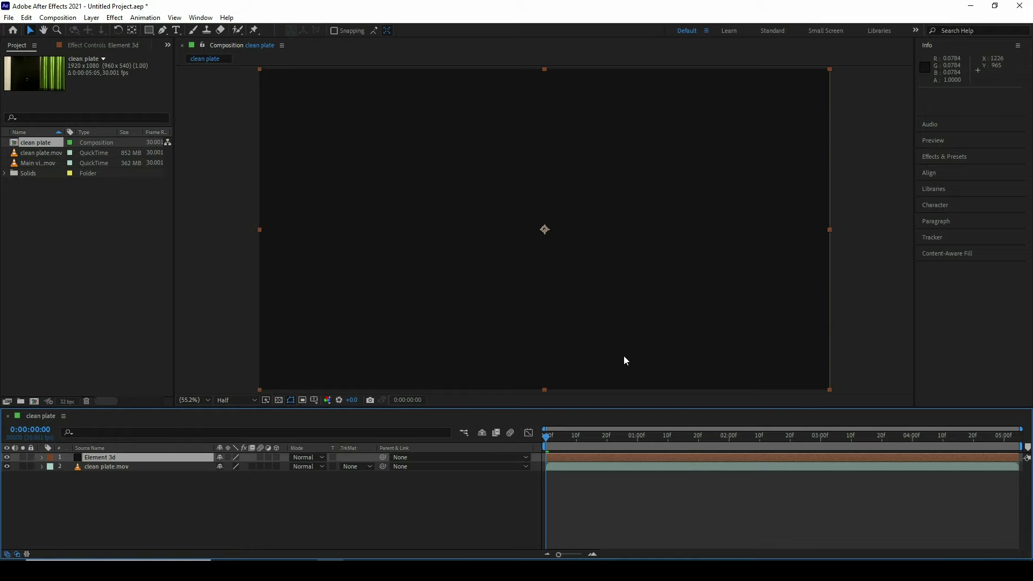
Apply the Video Copilot Element effect to the Element 3d solid.
click(115, 17)
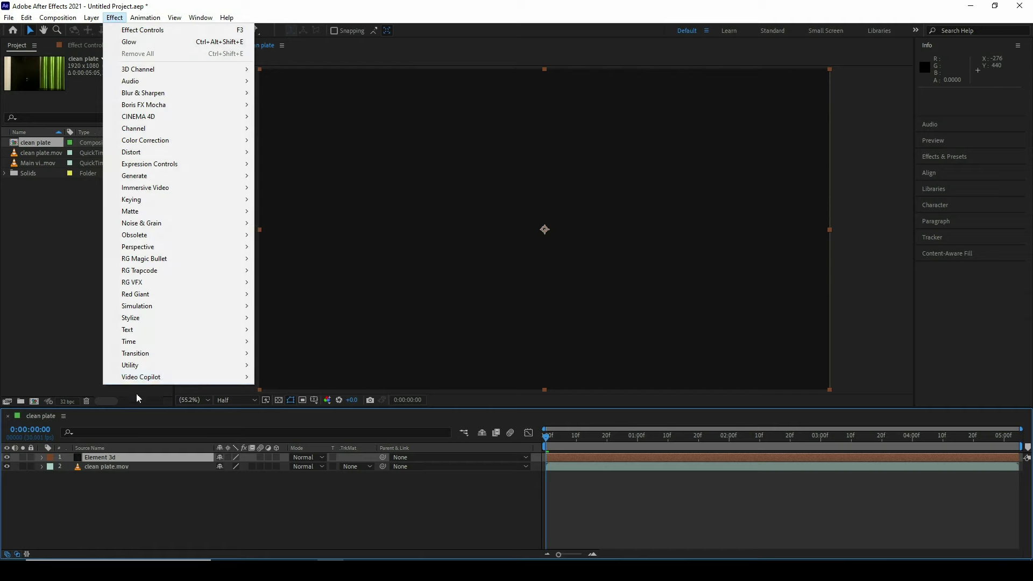
mouse_move(144, 381)
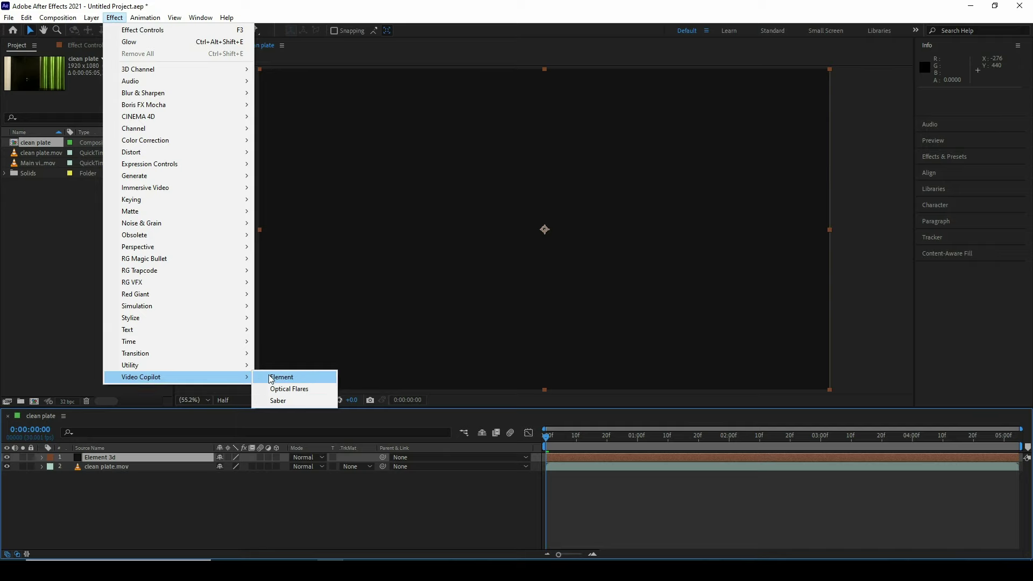
click(271, 379)
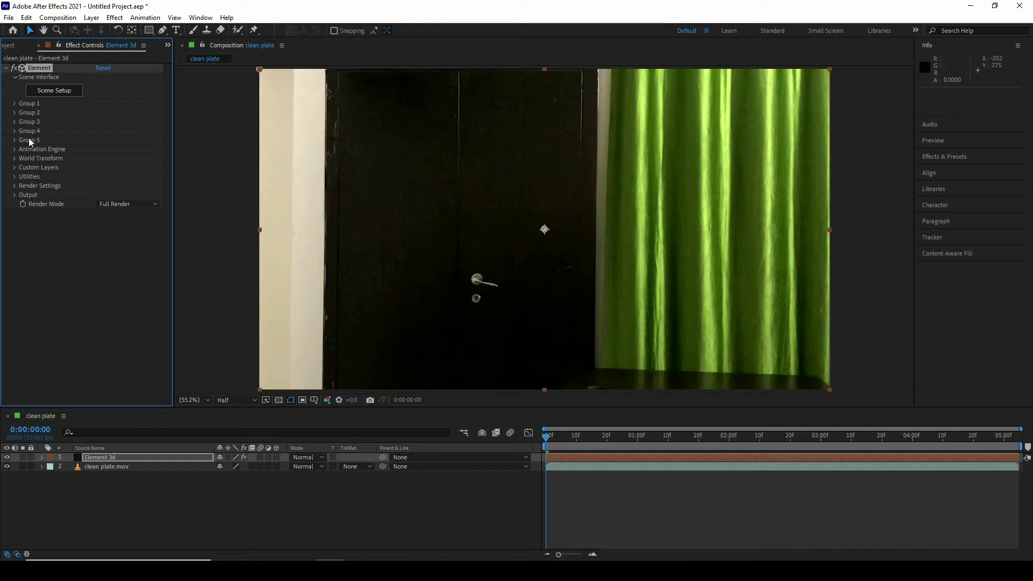
Import the genie lamp model.obj into Element 3D's Scene Setup.
click(63, 92)
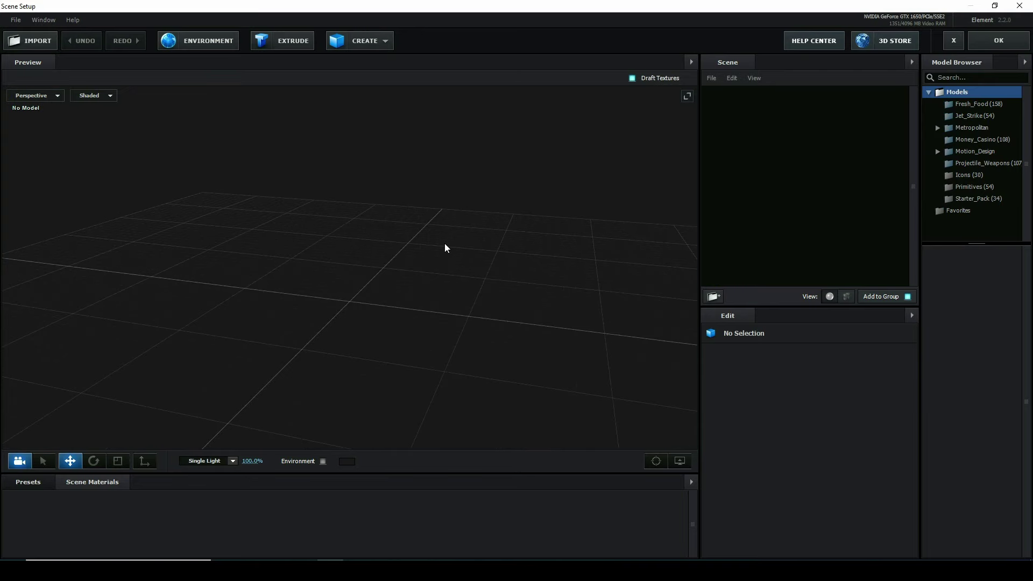
click(35, 45)
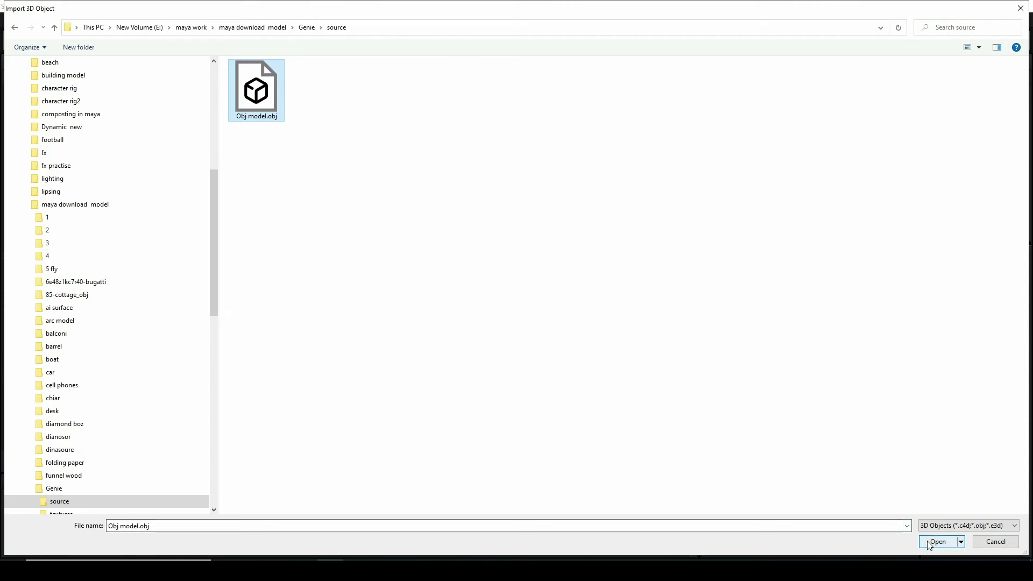
click(930, 544)
click(600, 389)
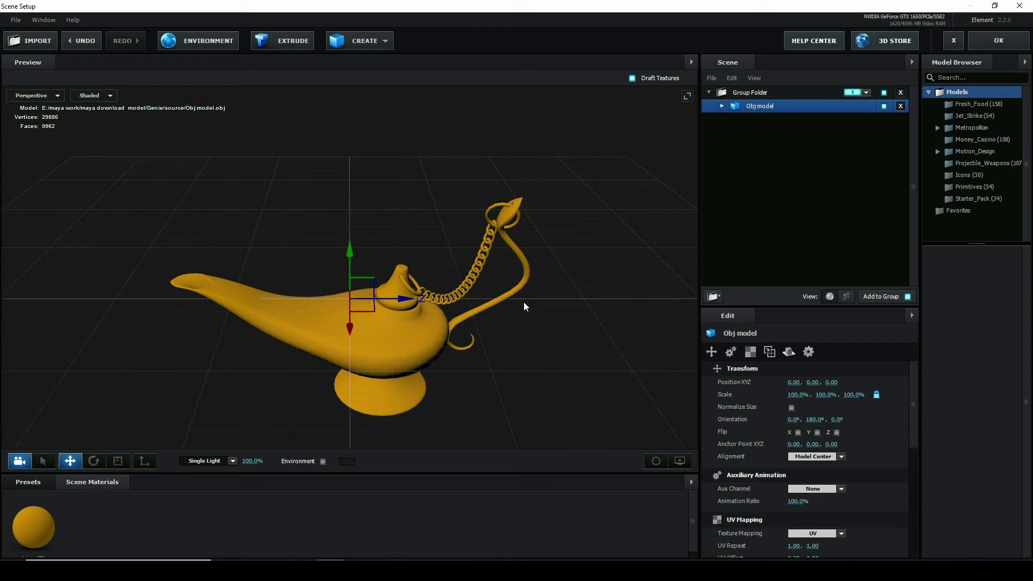
Raise the lamp along Y, scale it down to 80.7%, and select its LampSG material.
drag(359, 274, 327, 134)
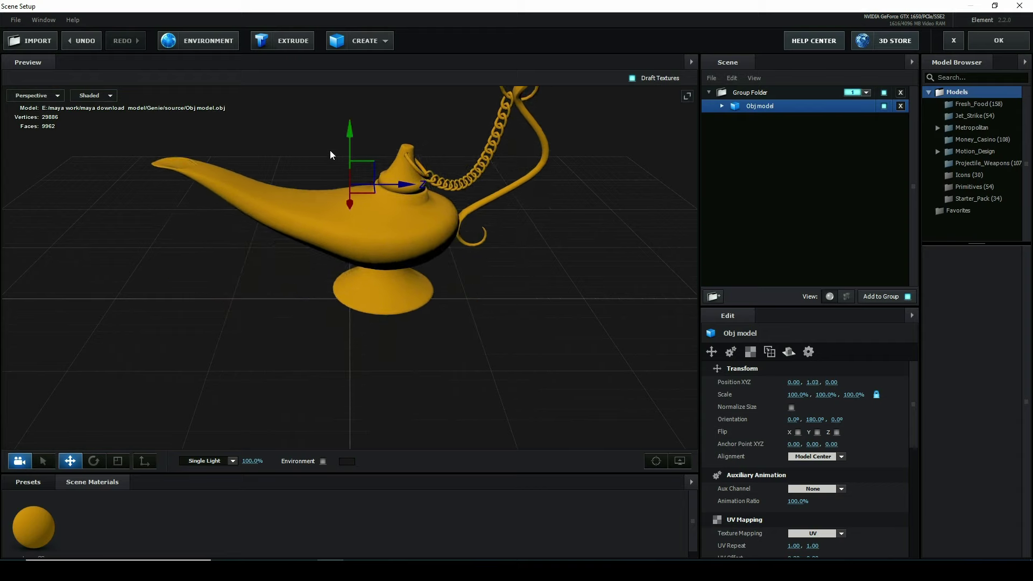
click(119, 463)
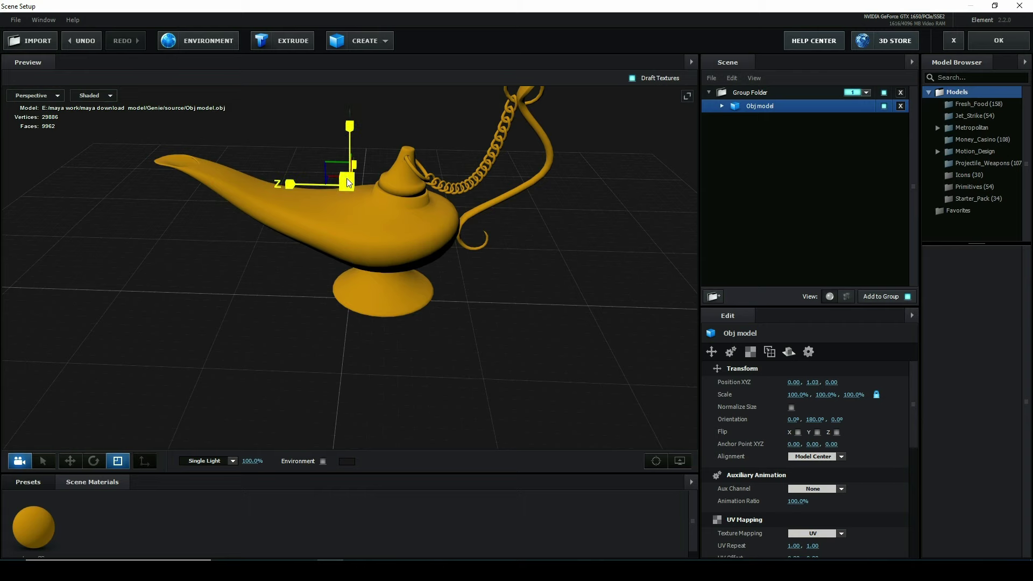
drag(347, 183, 328, 199)
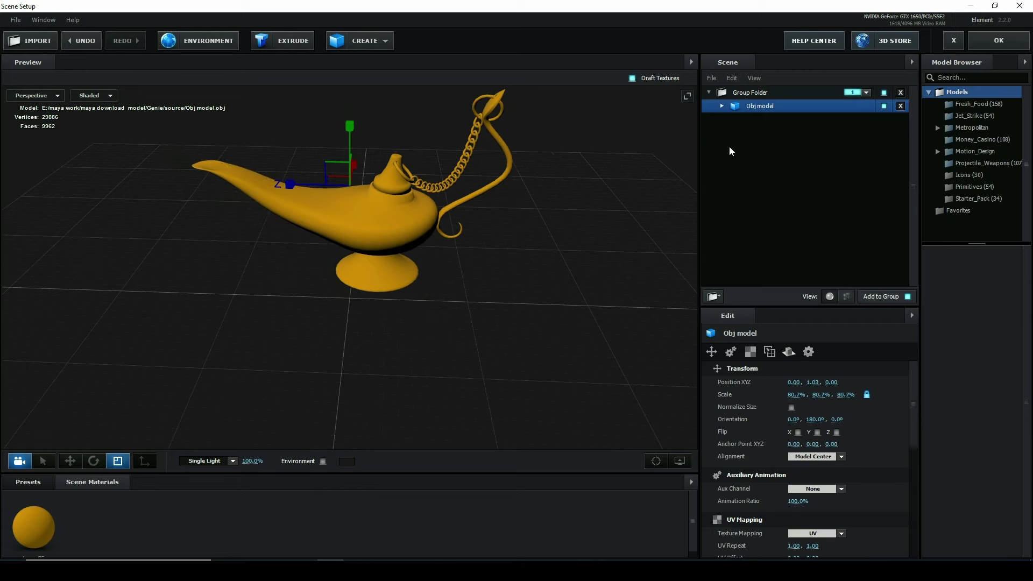
click(722, 106)
click(776, 120)
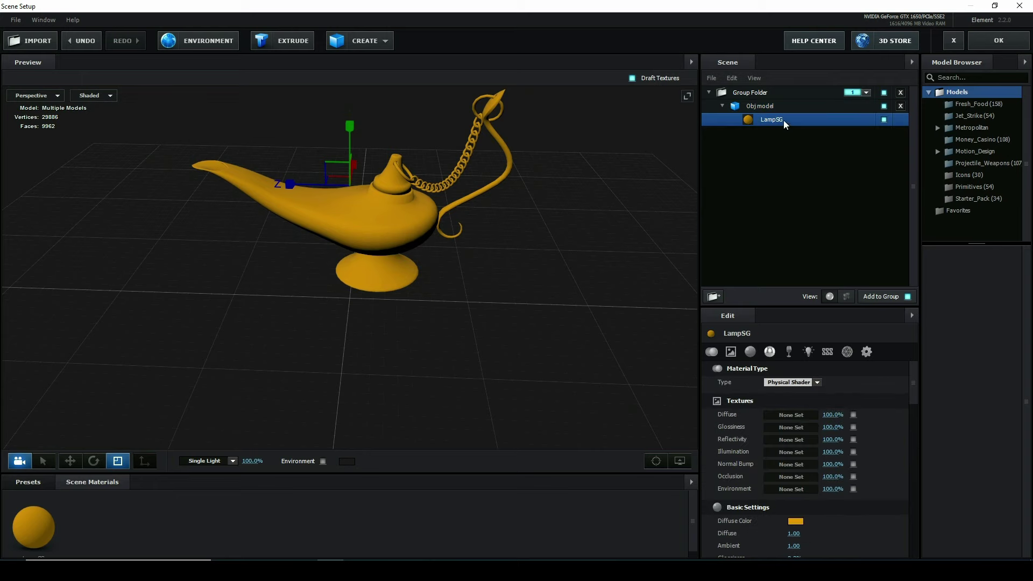
Reset LampSG to plain white and load the Albedo image as its Diffuse texture.
right_click(784, 121)
click(801, 127)
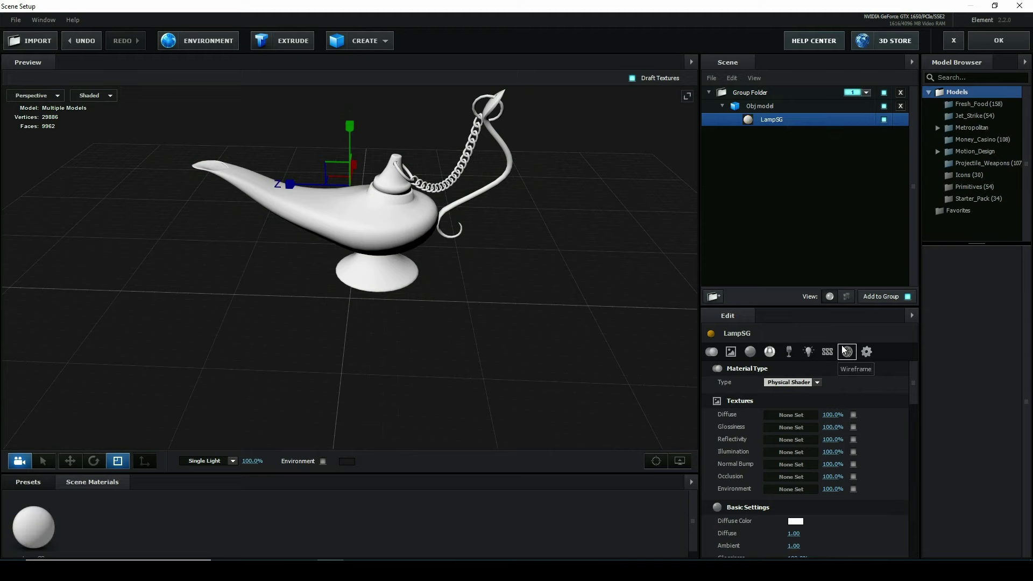
click(792, 414)
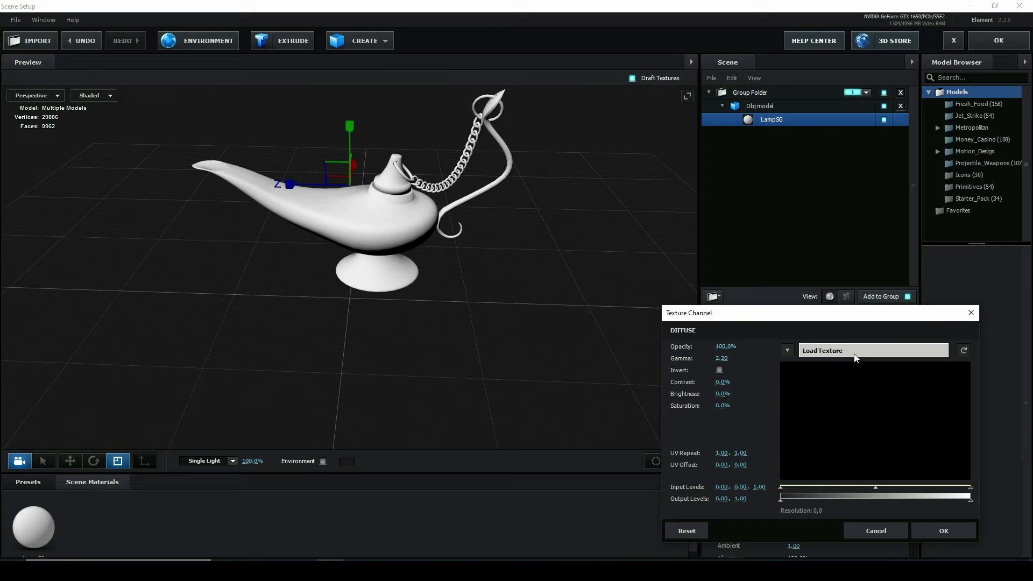
click(855, 352)
click(256, 124)
click(936, 541)
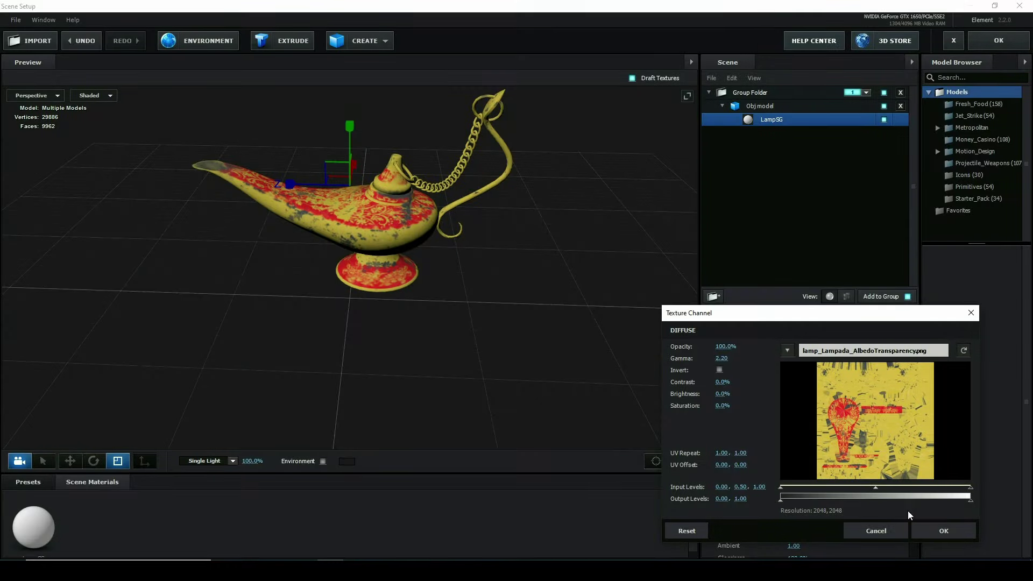
click(939, 531)
scroll(379, 175, up, 5)
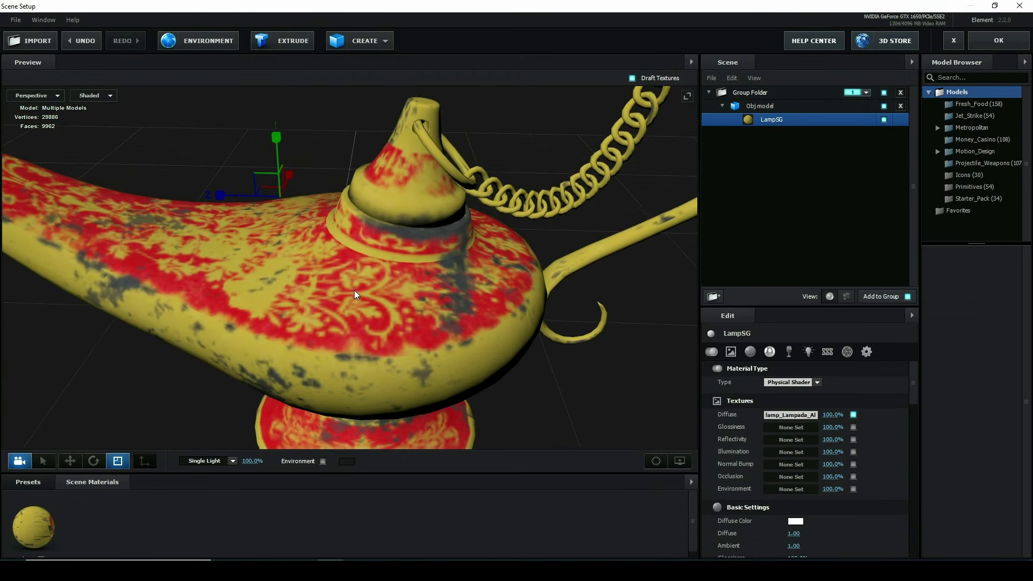
scroll(376, 230, down, 3)
scroll(458, 250, down, 2)
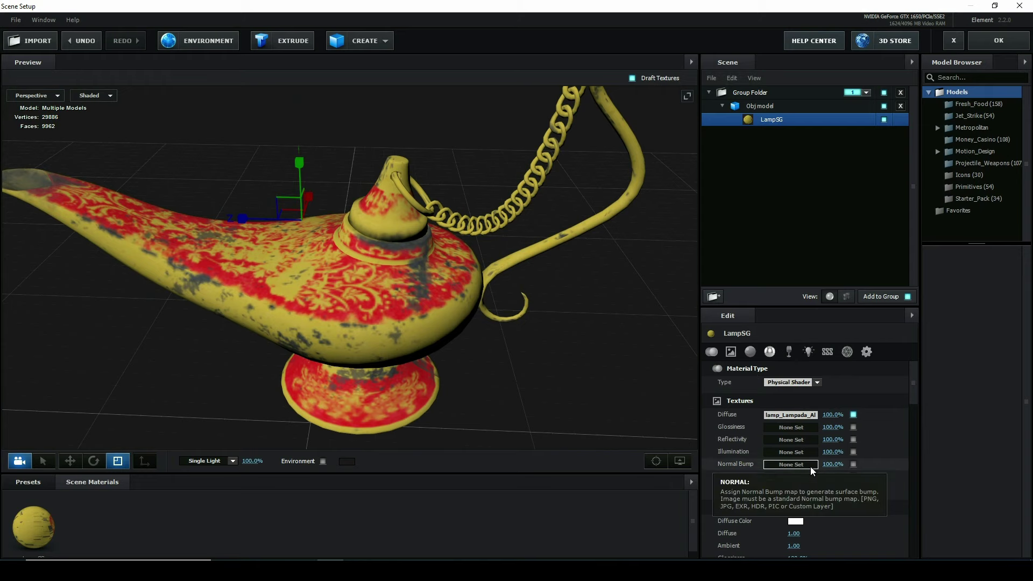
Load lamp_Lampada_Normal.png as LampSG's Normal Bump texture.
click(791, 465)
click(818, 363)
click(370, 88)
click(938, 544)
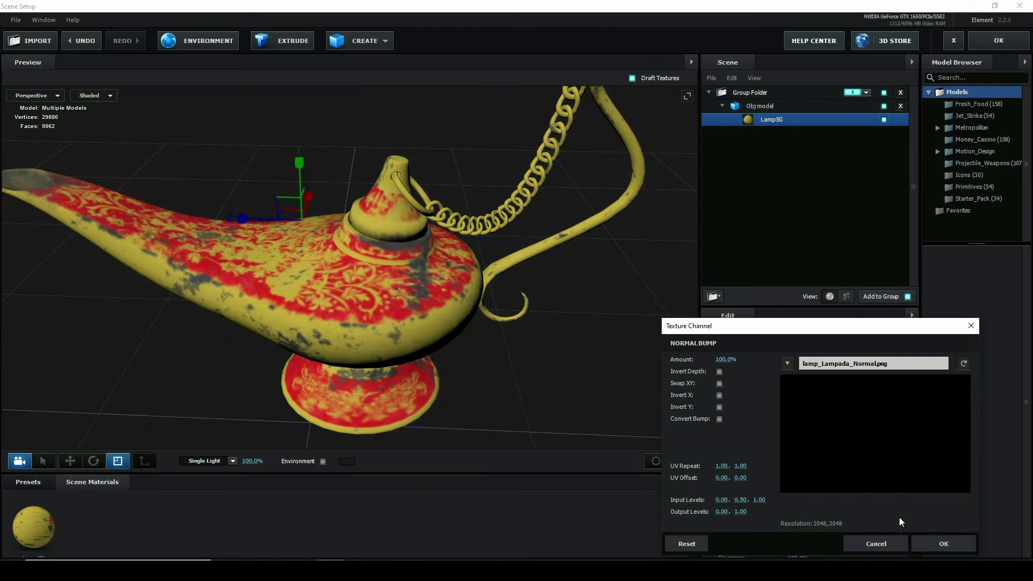
click(943, 544)
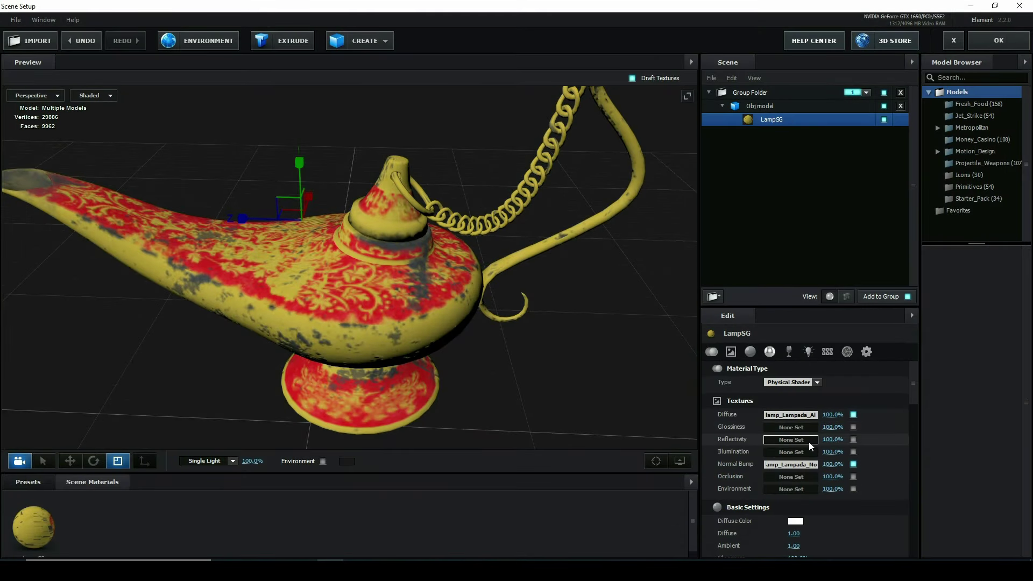
Load lamp_Lampada_MetallicSmoothness.png as LampSG's Glossiness texture.
click(795, 430)
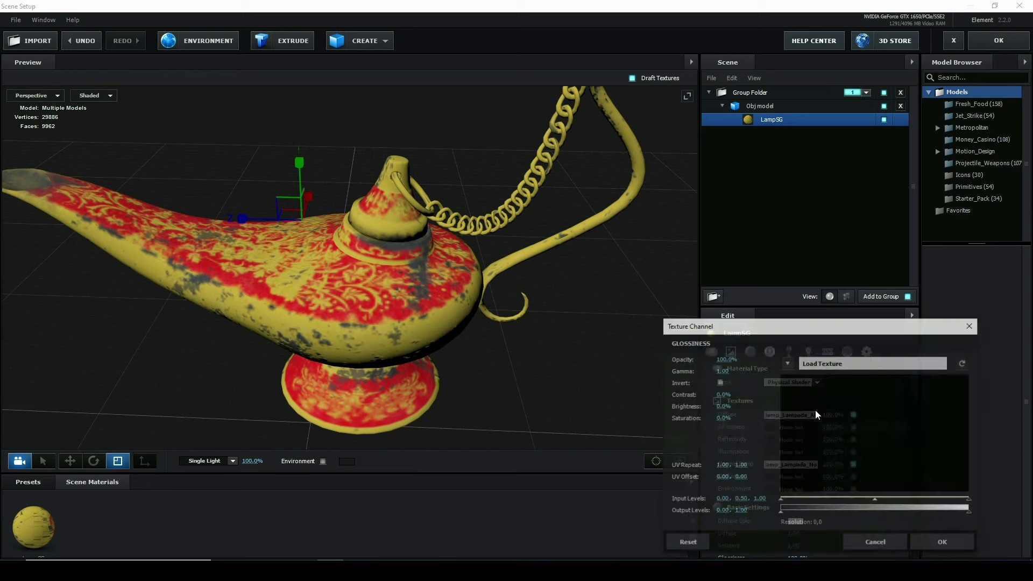
click(791, 363)
click(313, 91)
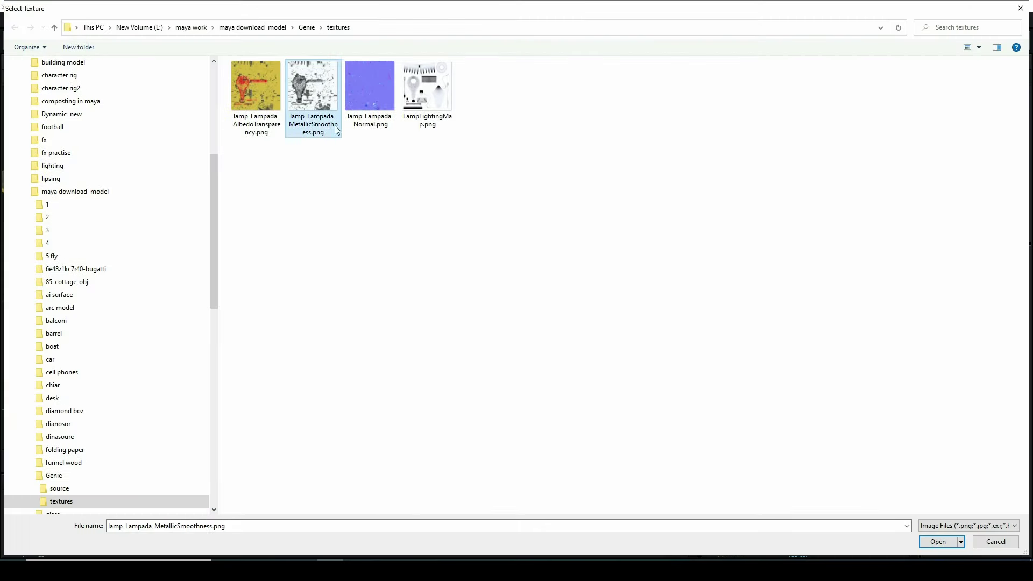
click(938, 542)
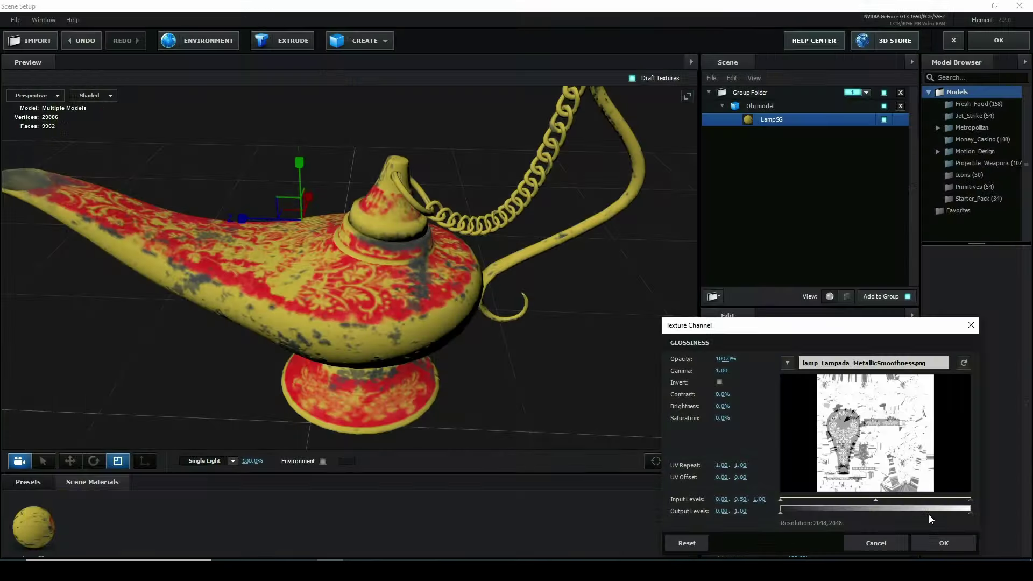
click(941, 544)
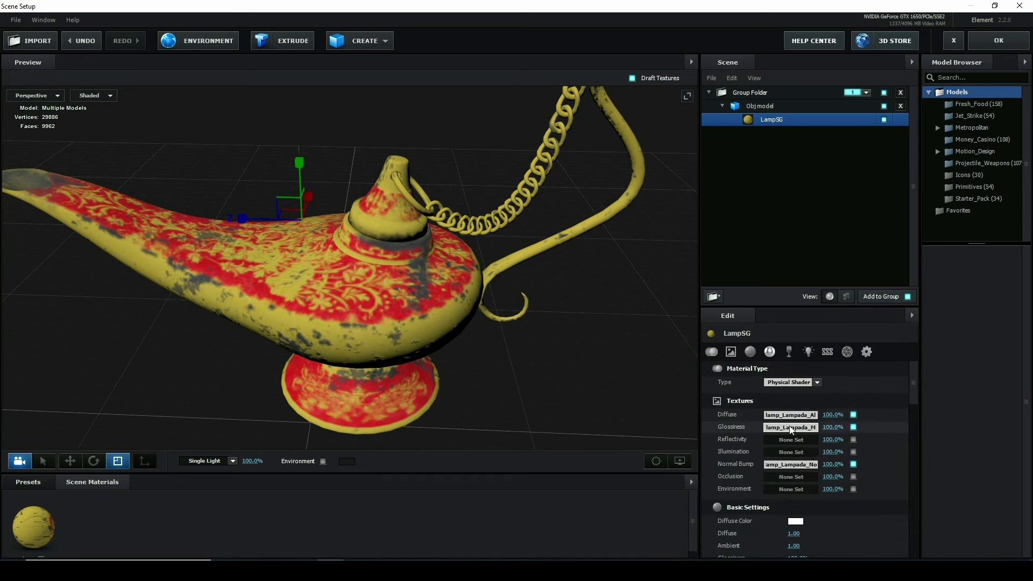
Copy the Glossiness texture into LampSG's Reflectivity slot.
right_click(791, 427)
click(814, 451)
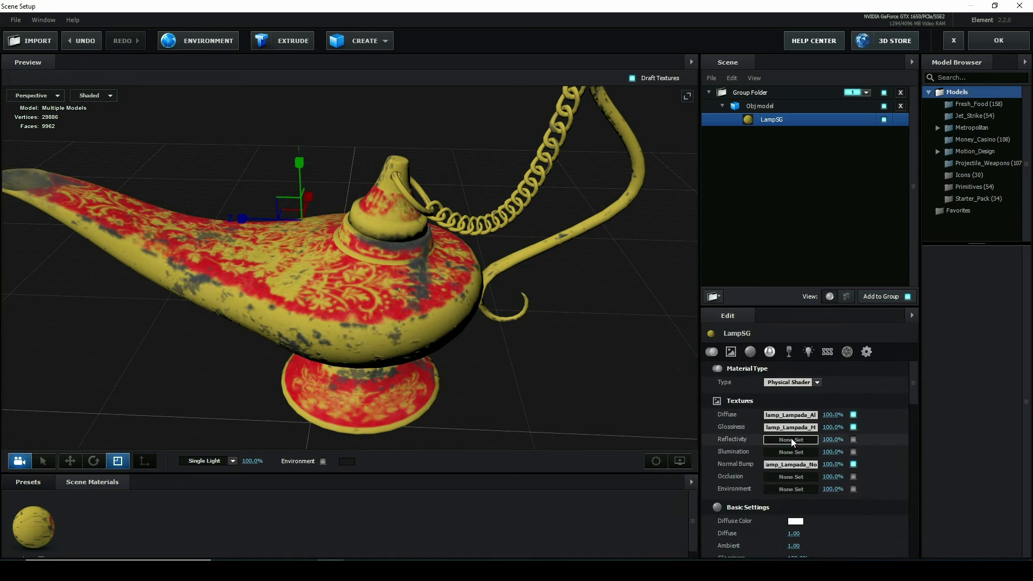
right_click(791, 439)
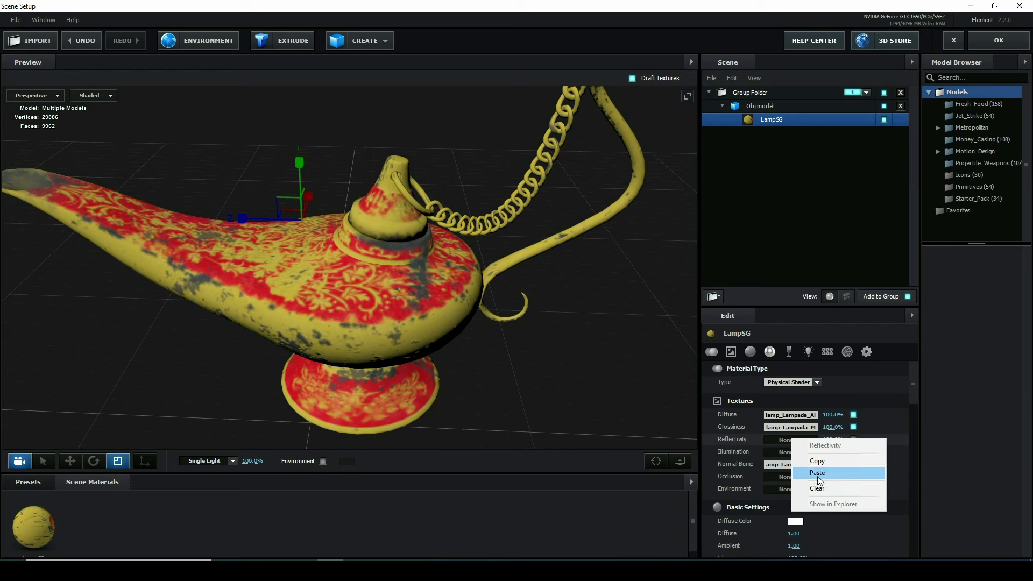
click(817, 473)
scroll(454, 257, up, 2)
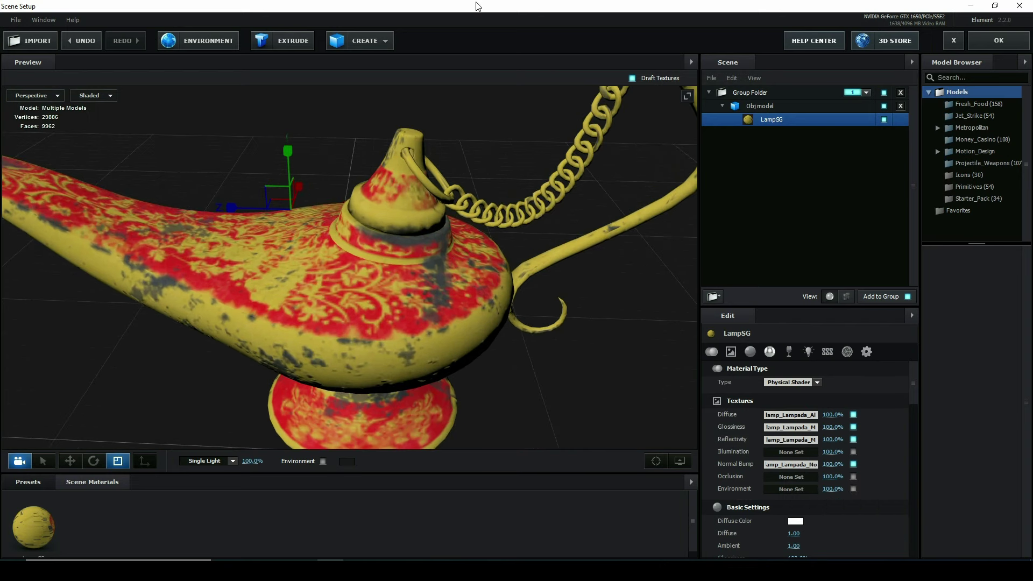
scroll(450, 220, down, 4)
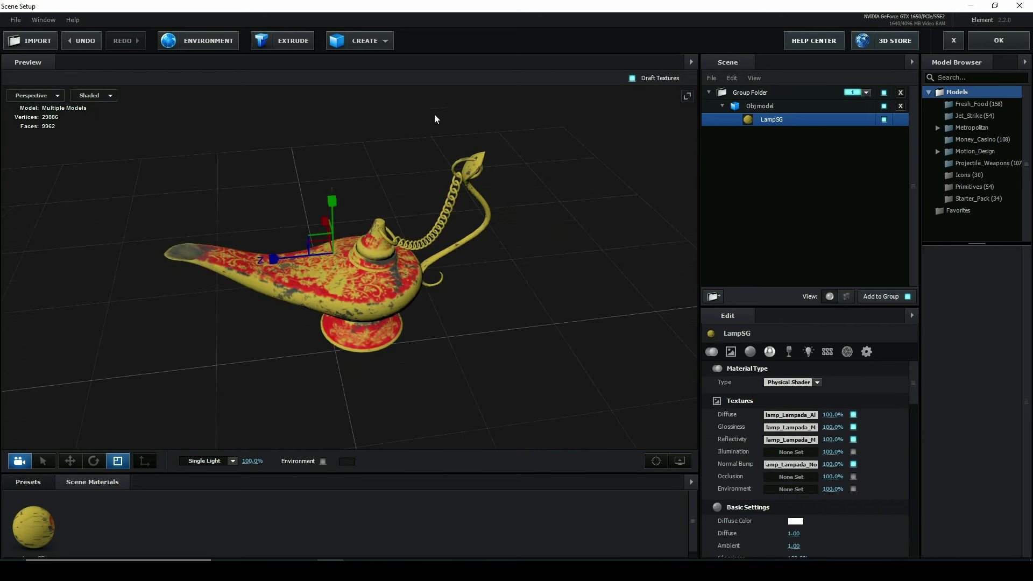
click(377, 43)
Add a plane scaled to 441.1% and enable Matte Shadow on its Default material.
click(501, 67)
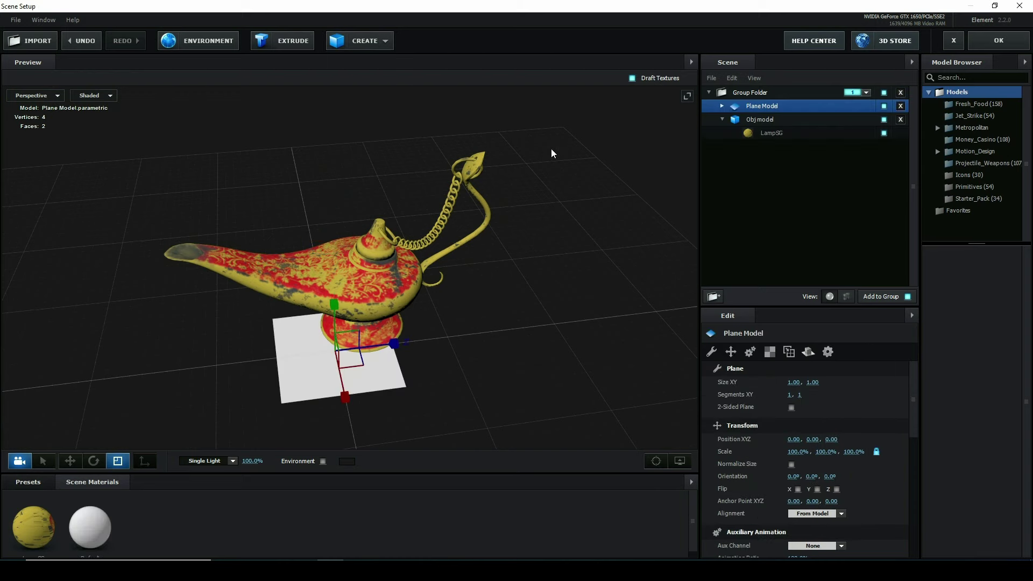
drag(511, 296, 307, 138)
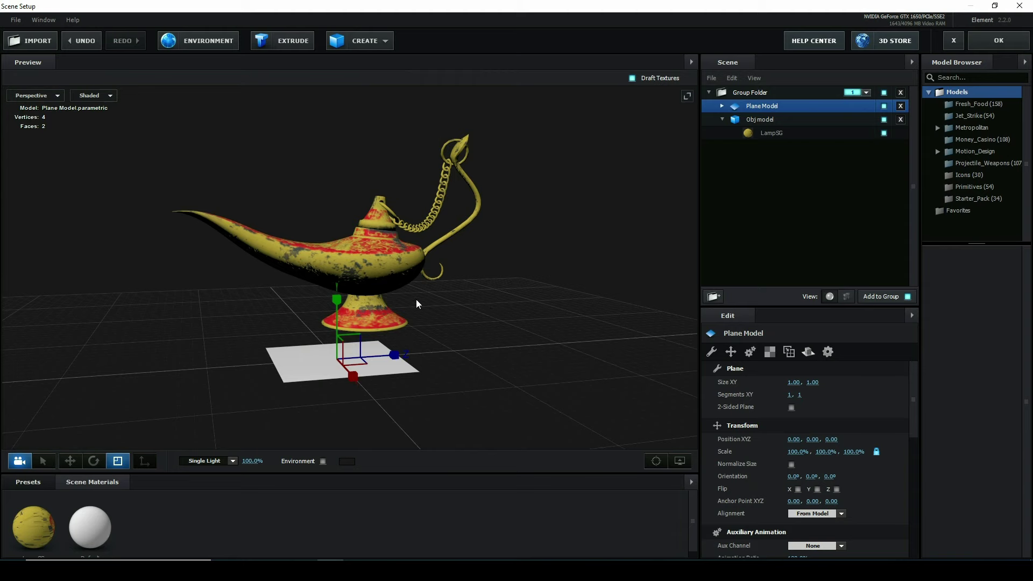
drag(416, 299, 449, 402)
mouse_move(364, 362)
mouse_down()
mouse_move(545, 296)
mouse_move(521, 304)
mouse_up()
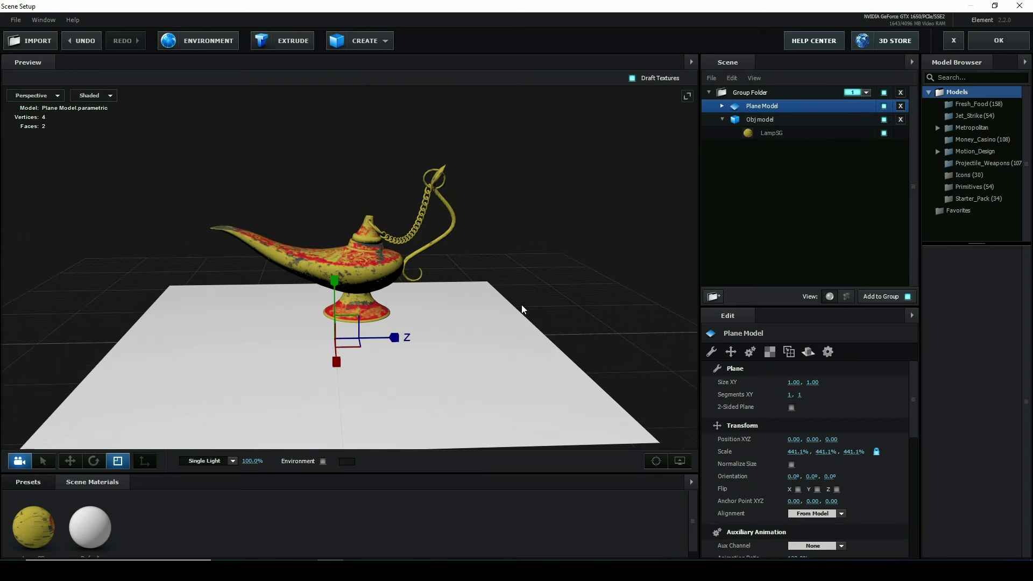
click(721, 106)
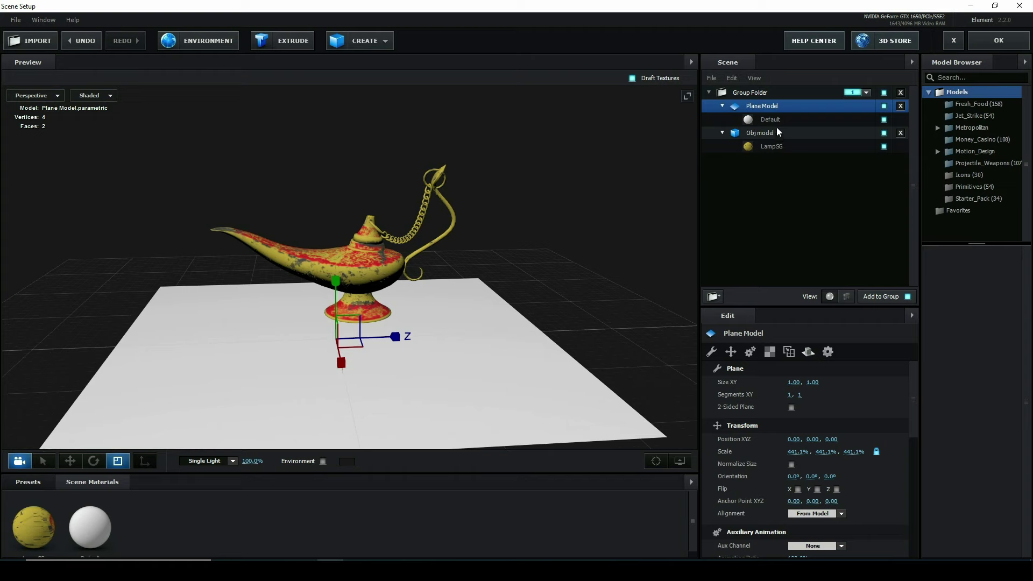
click(775, 120)
click(866, 351)
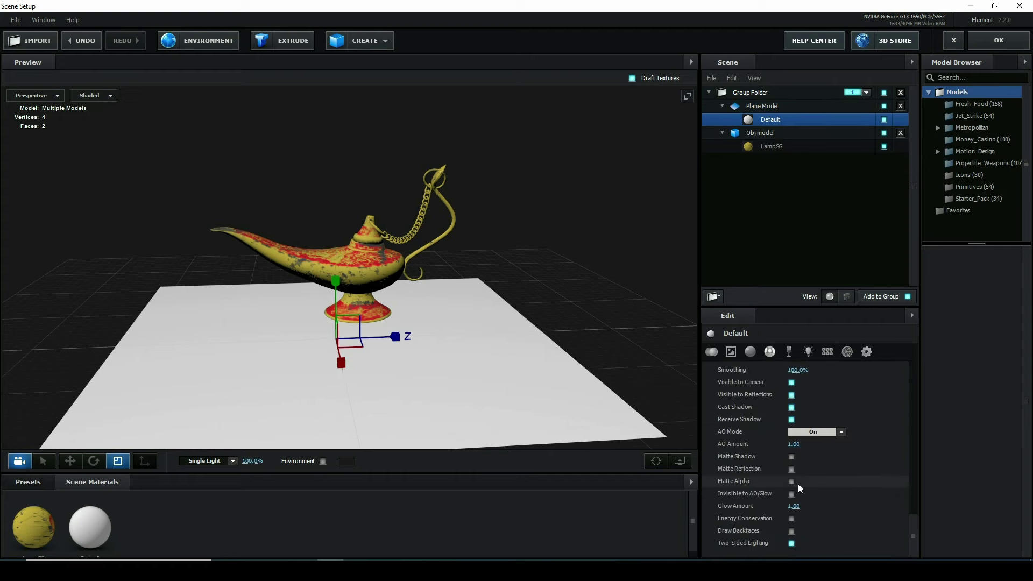
click(791, 457)
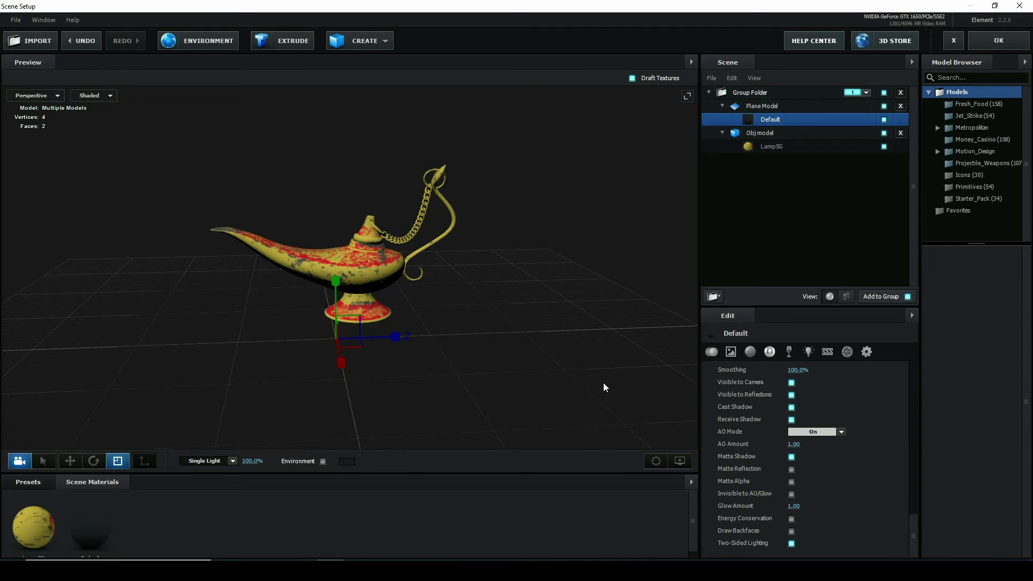
Lower the lamp model along Y so it rests on the floor plane.
key(w)
drag(359, 324, 427, 357)
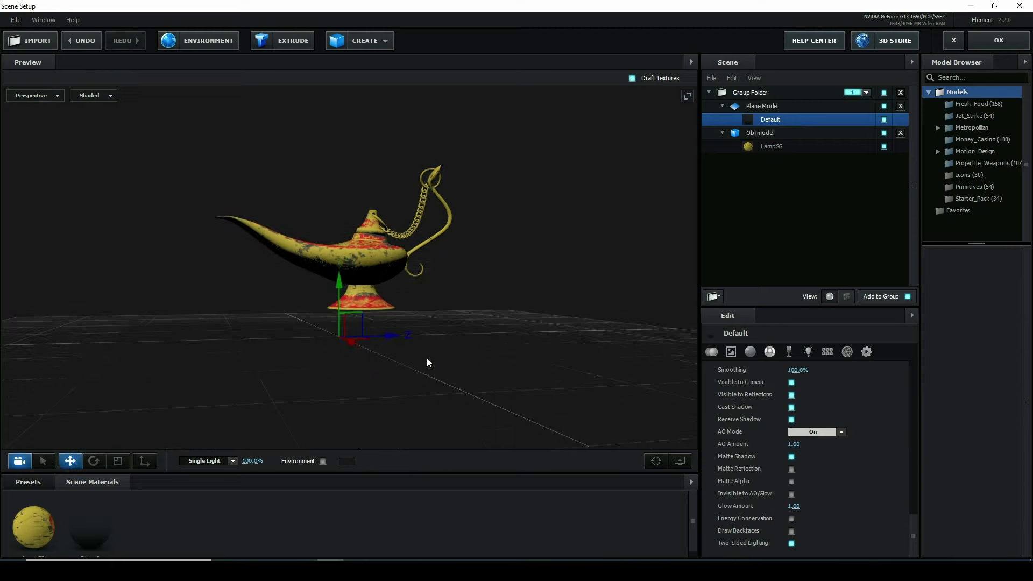
click(763, 135)
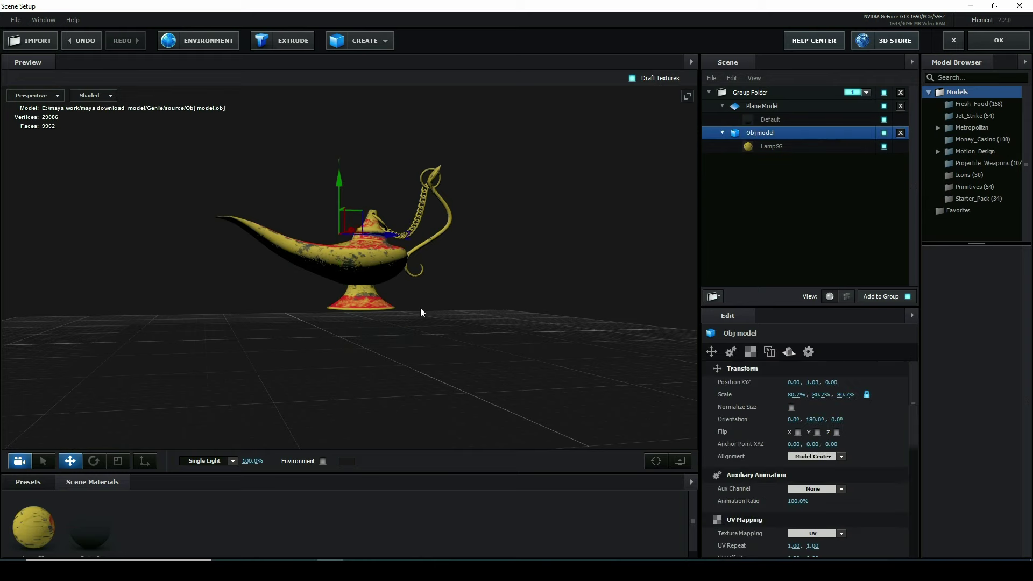
drag(347, 182, 341, 206)
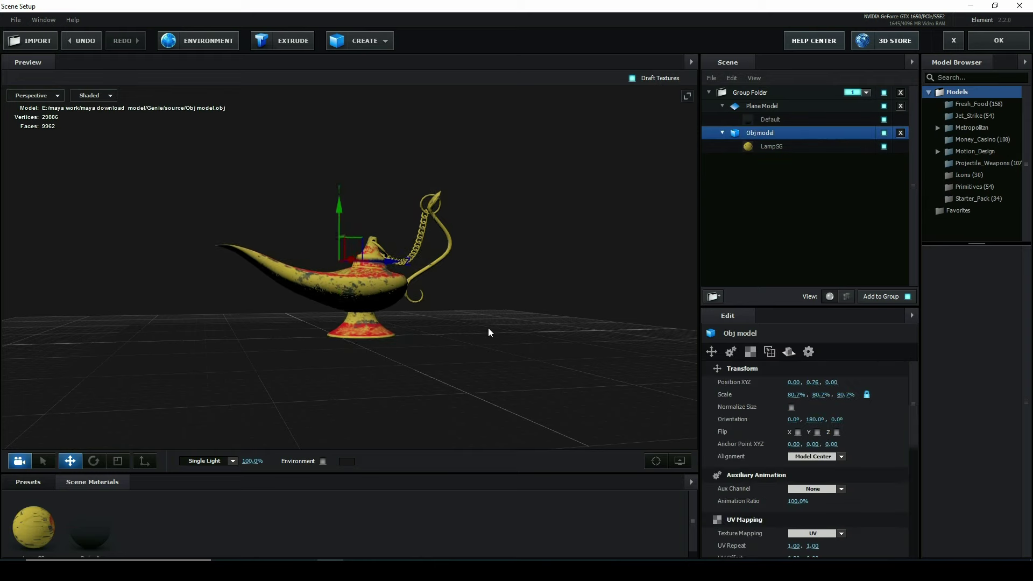
drag(488, 328, 582, 311)
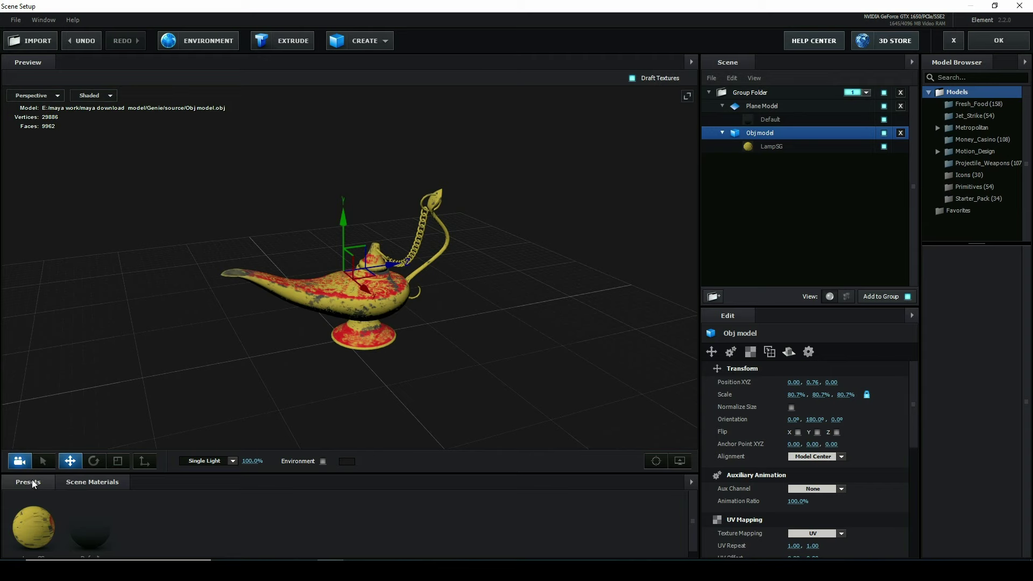
Browse the Environment presets, then confirm the Scene Setup with OK.
click(31, 481)
click(85, 508)
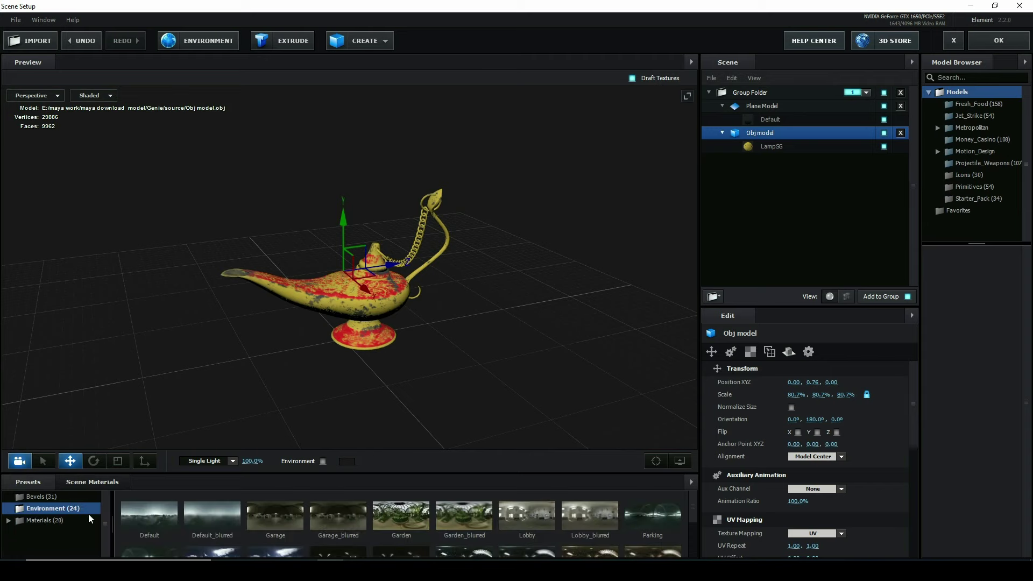
drag(377, 473, 381, 431)
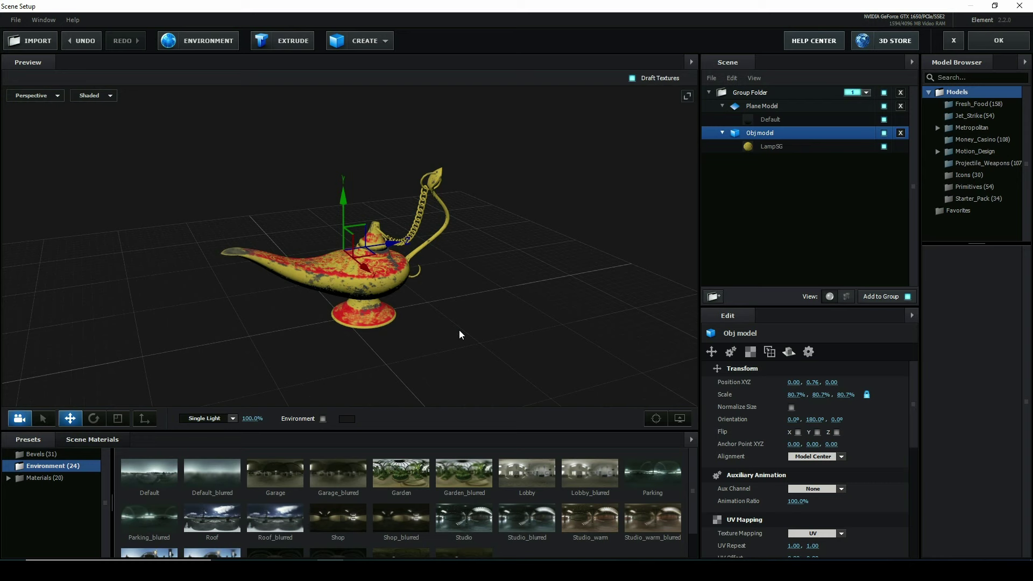
click(999, 41)
Set Element's Custom Texture Map Layer 1 to 2. clean plate.mov and reopen Scene Setup.
click(15, 168)
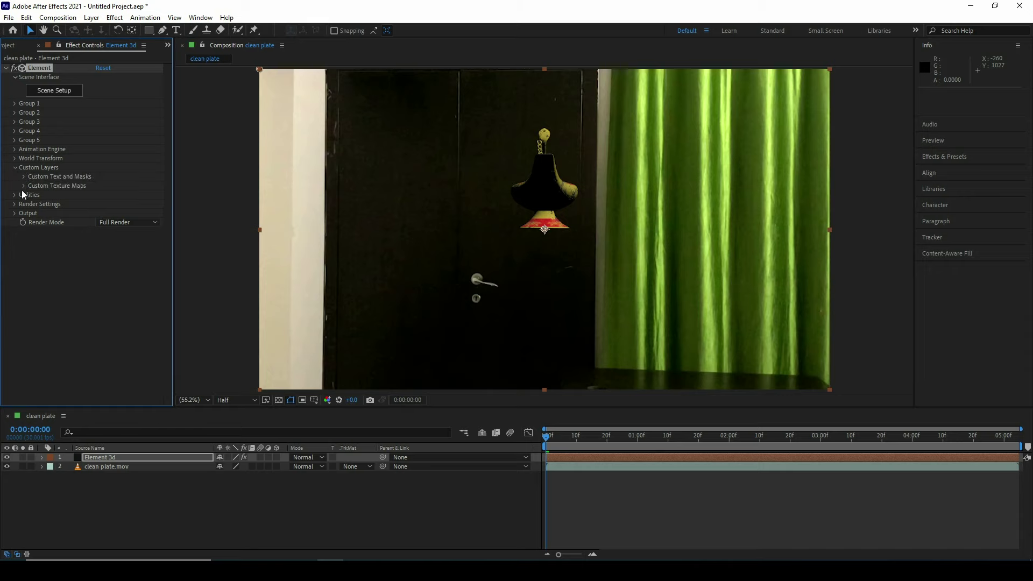
click(23, 186)
click(111, 194)
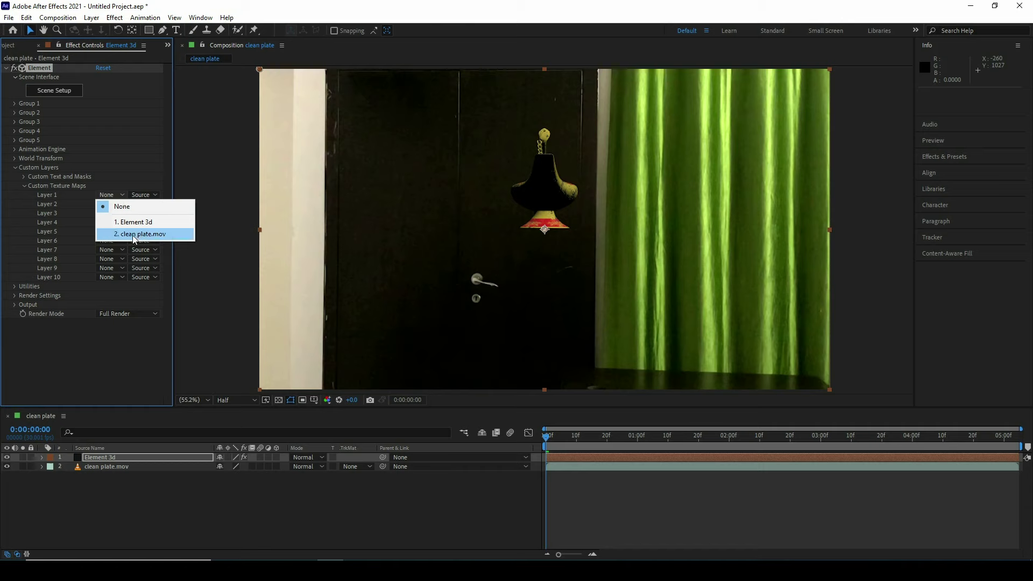
click(134, 235)
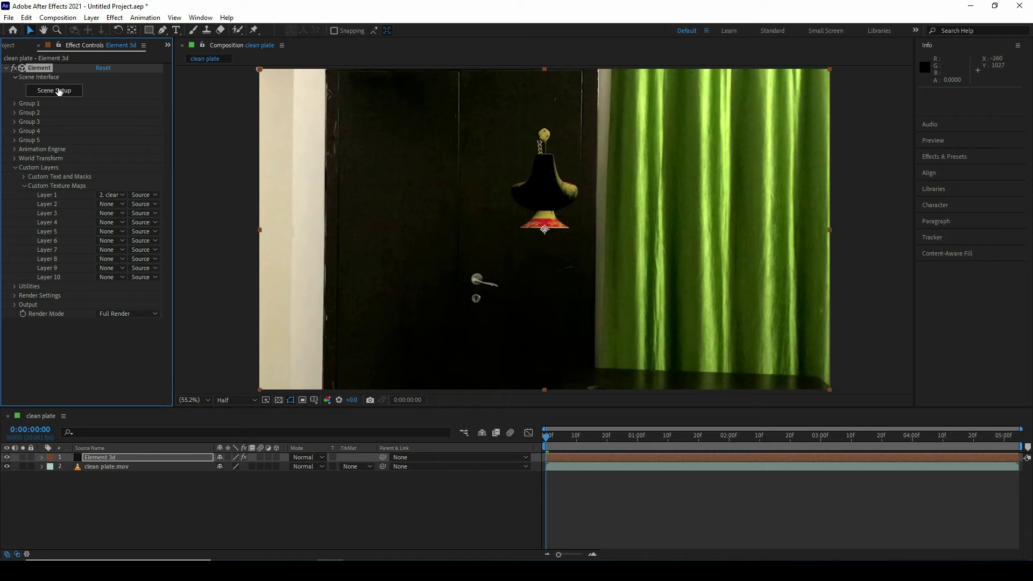
click(59, 92)
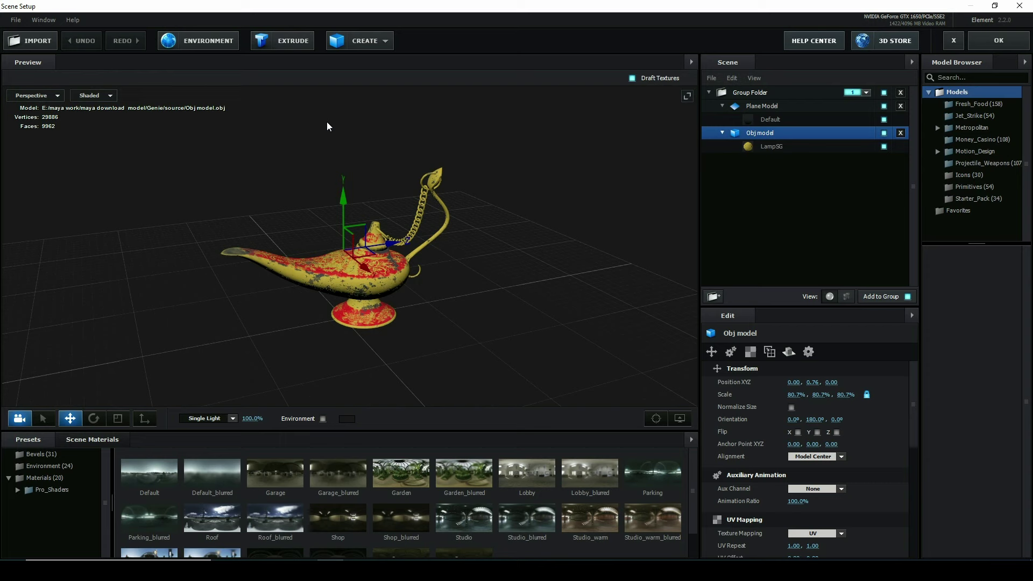
Set the environment's texture channel to Custom Layer 1 [clean plate.mov].
click(200, 42)
click(489, 219)
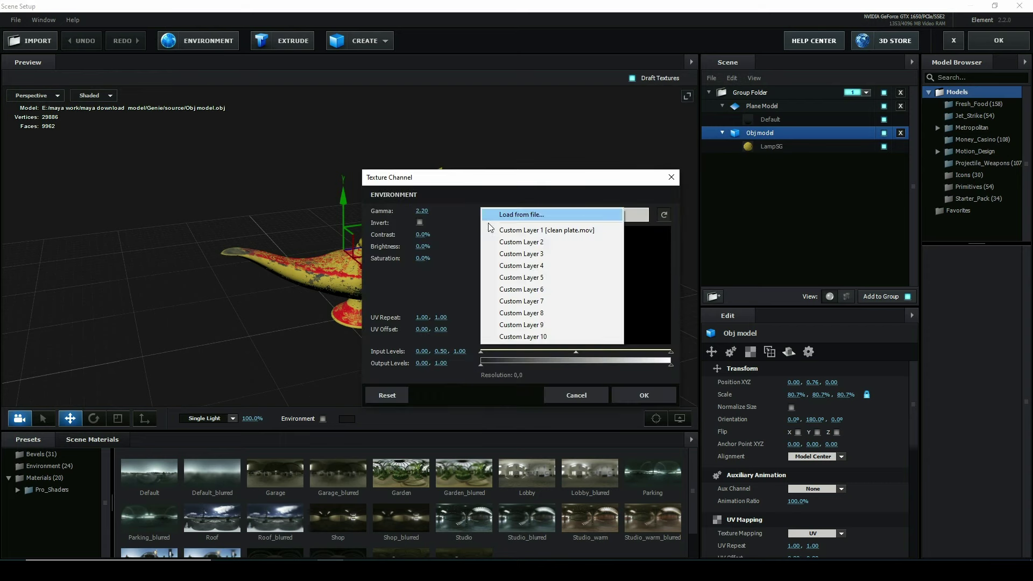
click(521, 231)
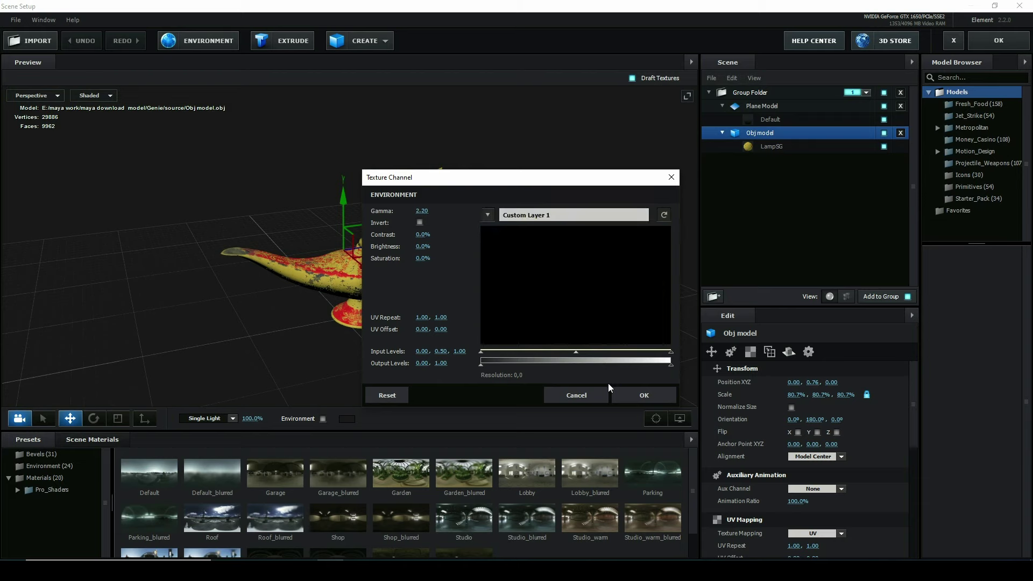
click(637, 396)
Keep the models' group folder assigned to group 1 and close Scene Setup.
click(585, 285)
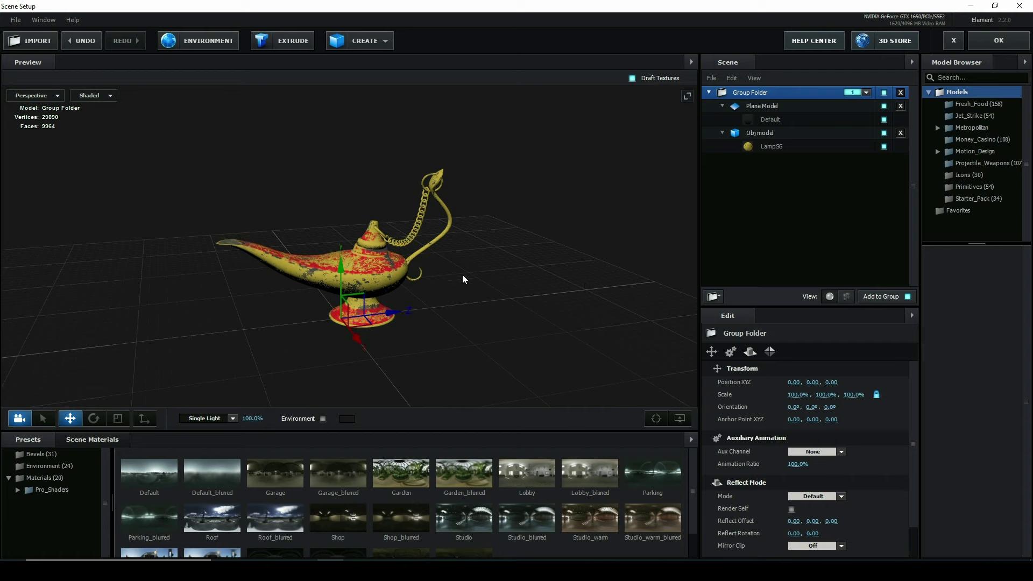
click(854, 93)
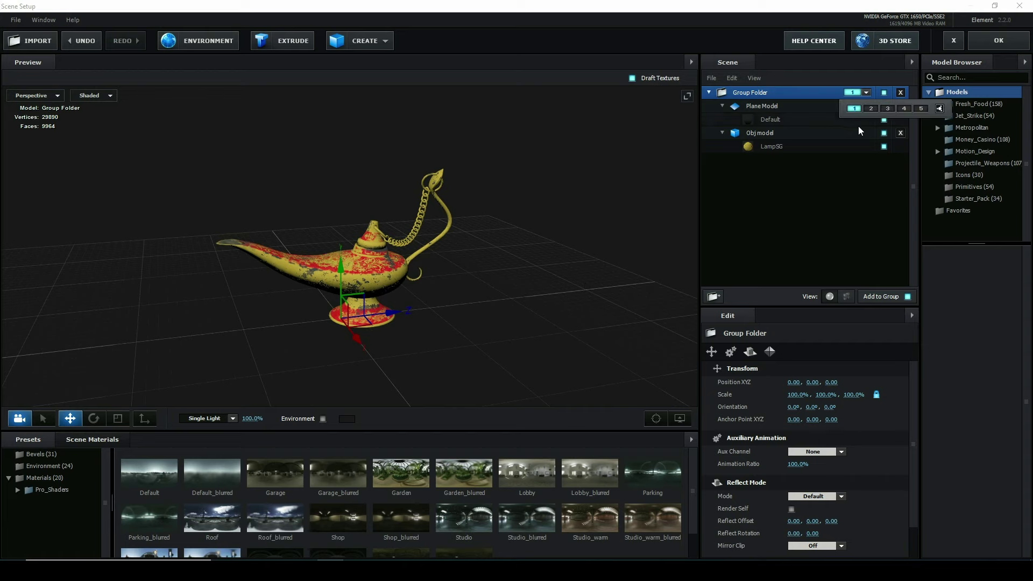
click(842, 182)
click(985, 48)
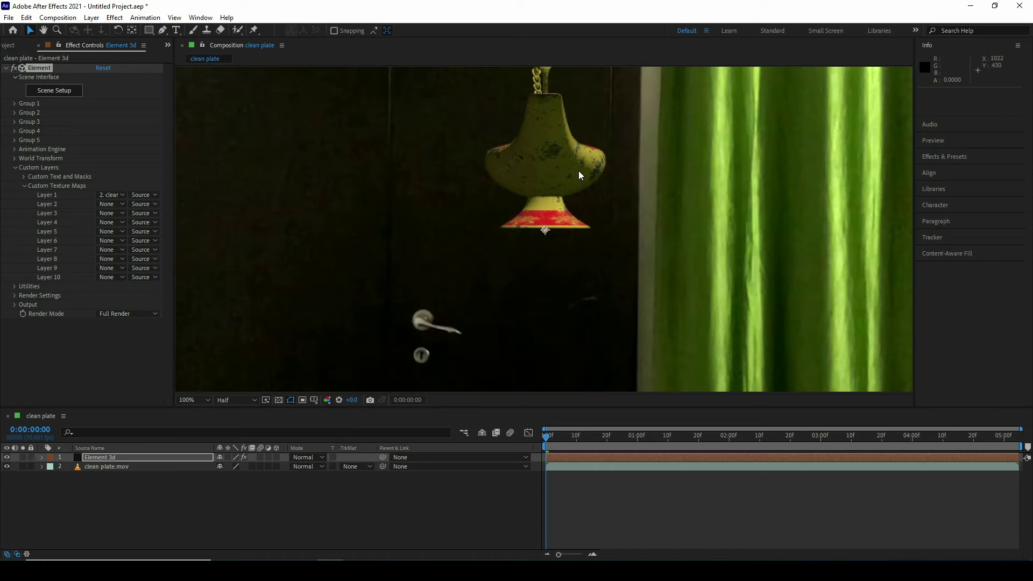
Create a Group 1 Null through Group 1's Group Utilities and select it.
key(comma)
key(comma)
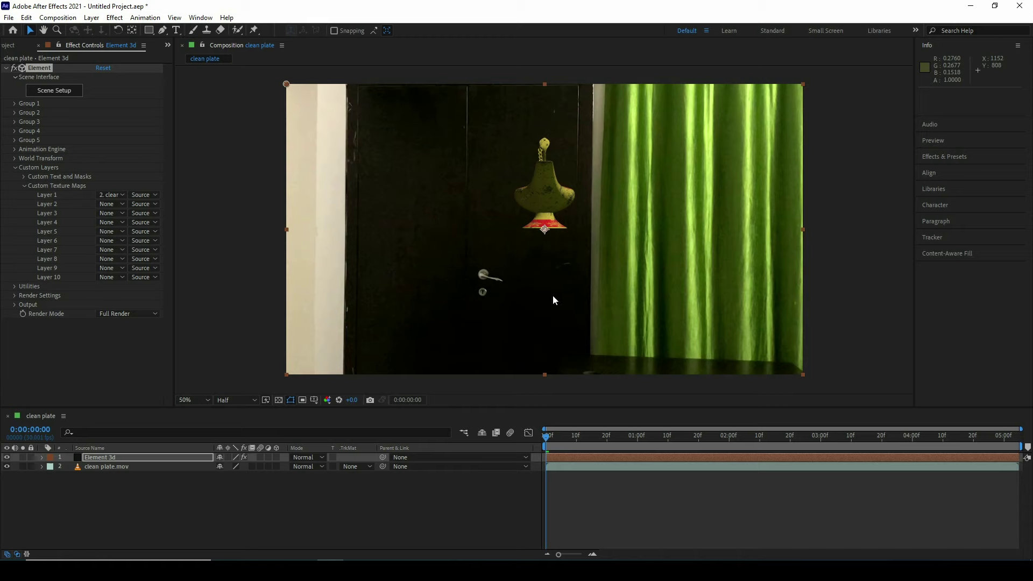
drag(844, 338, 608, 381)
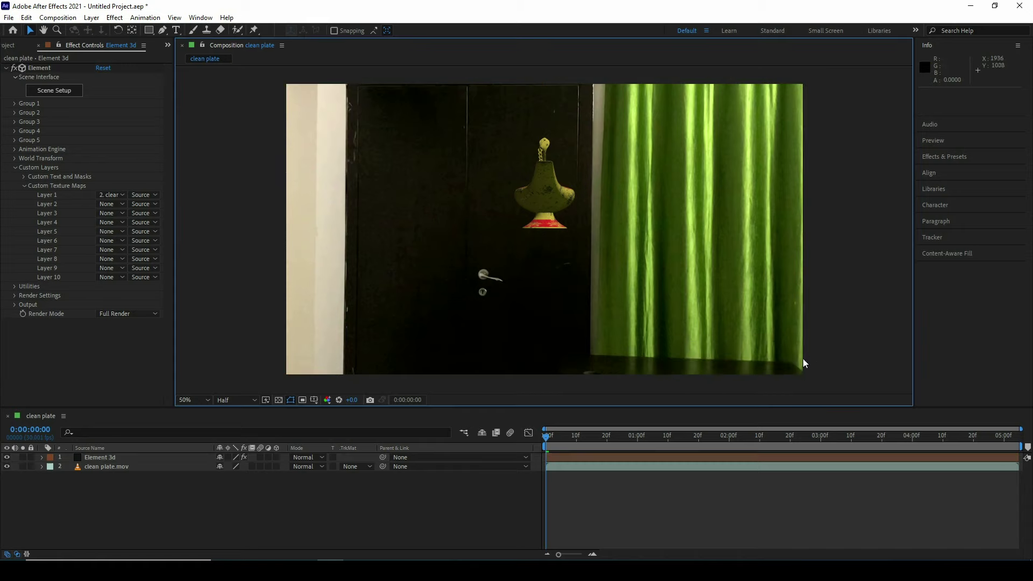
click(15, 104)
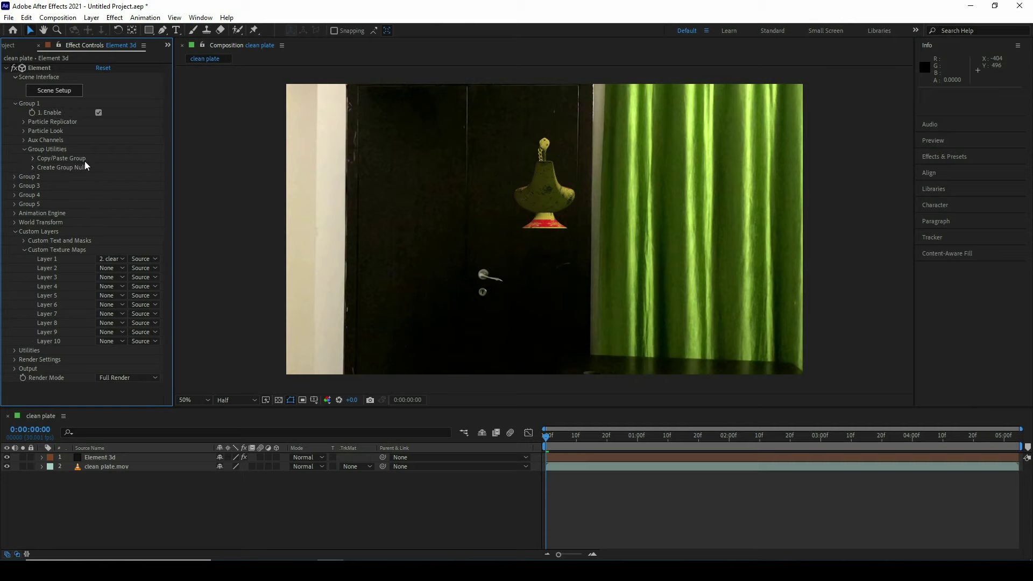
click(34, 162)
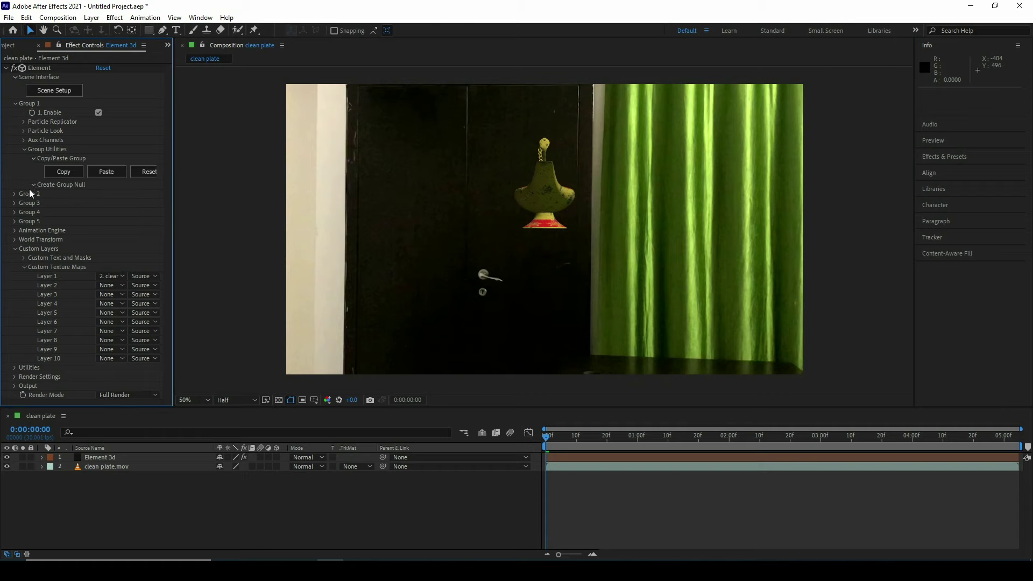
click(32, 184)
click(64, 200)
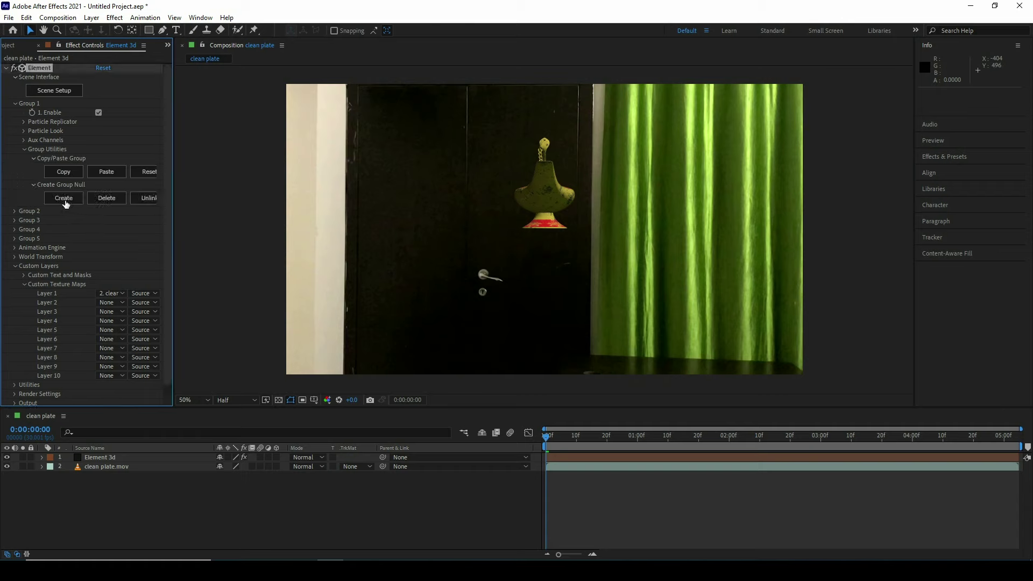
click(118, 457)
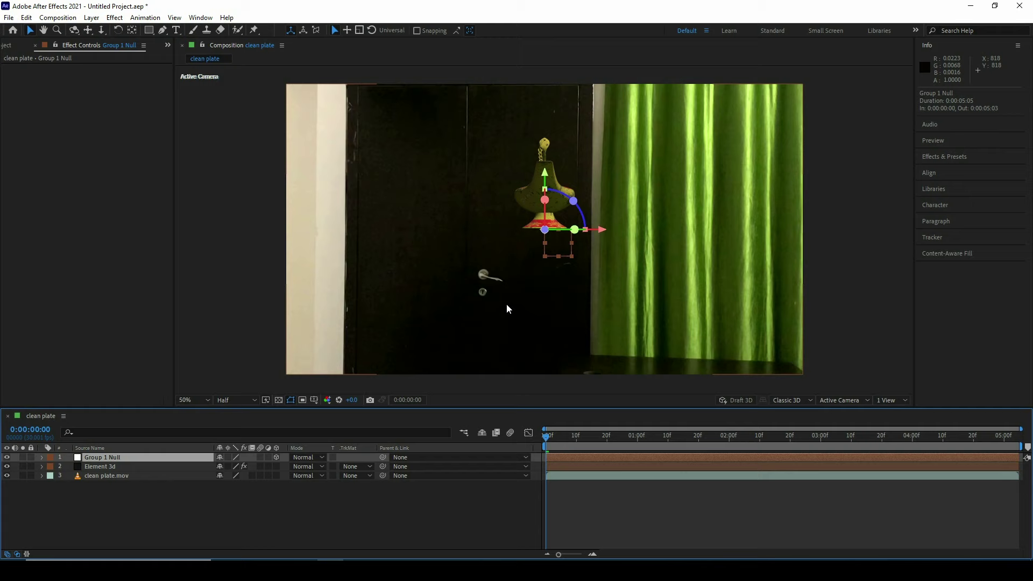
Move Group 1 Null to position 1468,1062 on the table, then open the Tracker with clean plate selected.
mouse_move(544, 180)
mouse_down()
mouse_move(543, 349)
mouse_move(542, 317)
mouse_up()
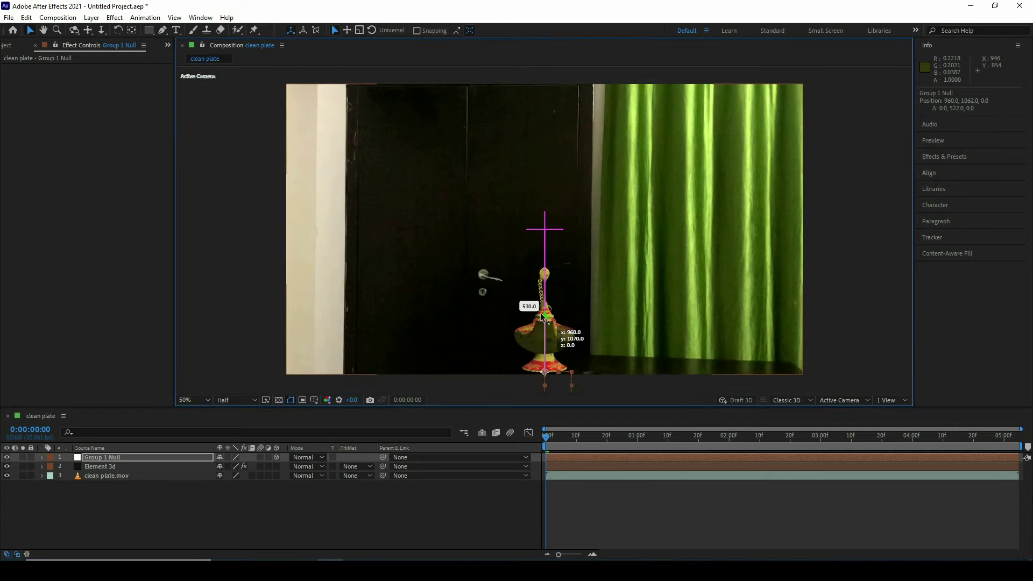
drag(602, 372, 739, 391)
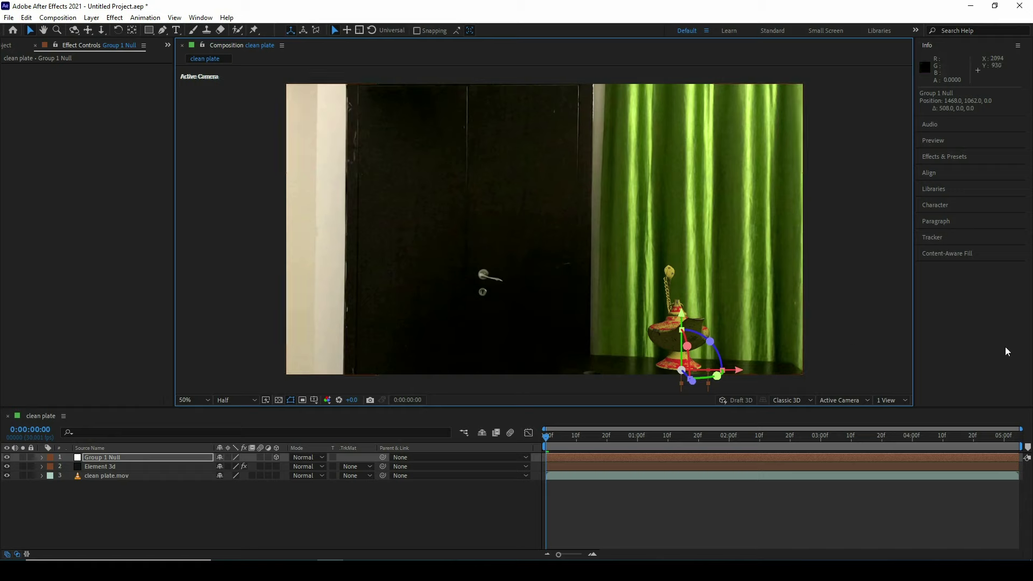
click(976, 238)
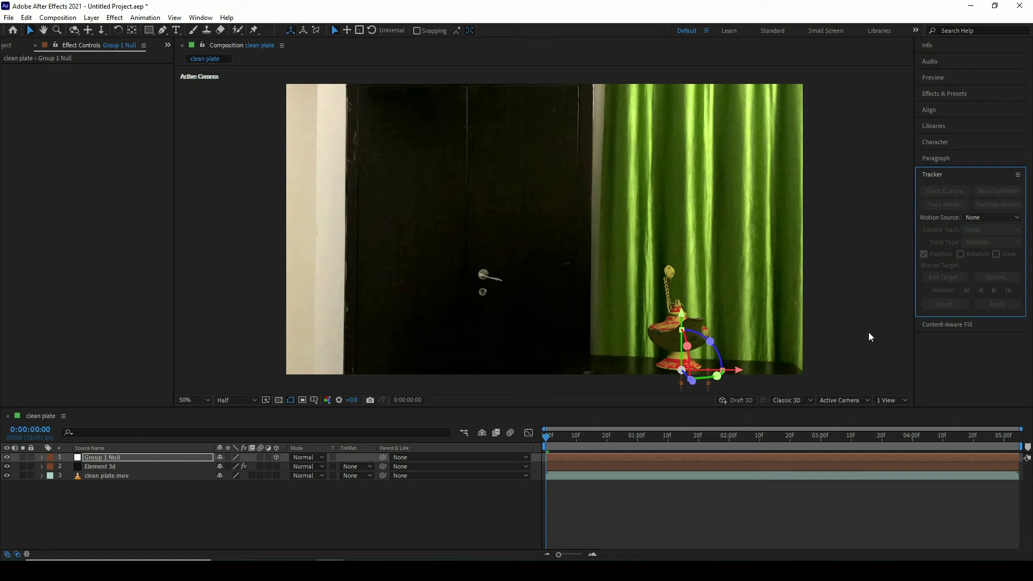
click(135, 476)
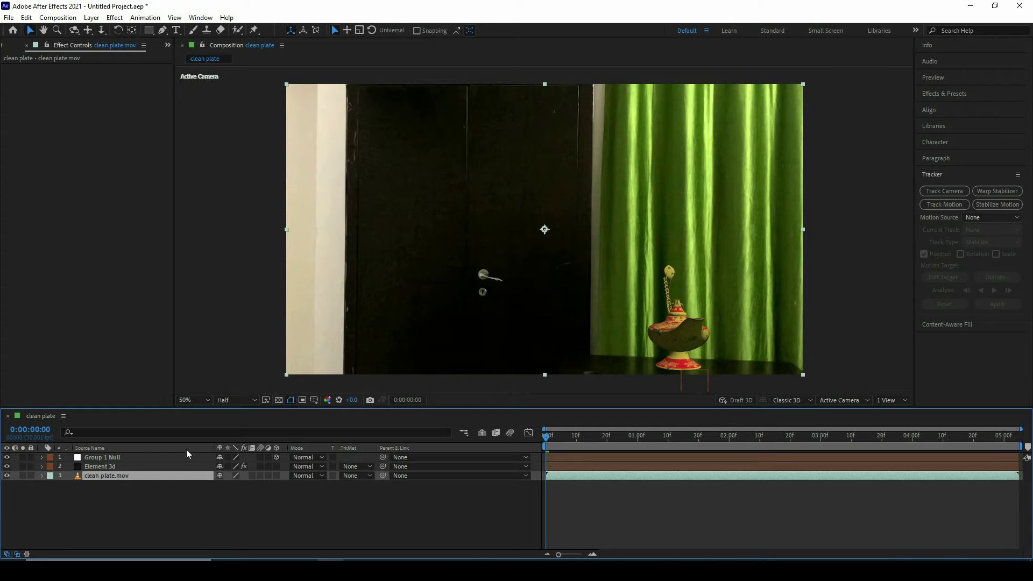
Slide the lamp's Group 1 Null further right and rotate it about 68° in Y.
click(156, 458)
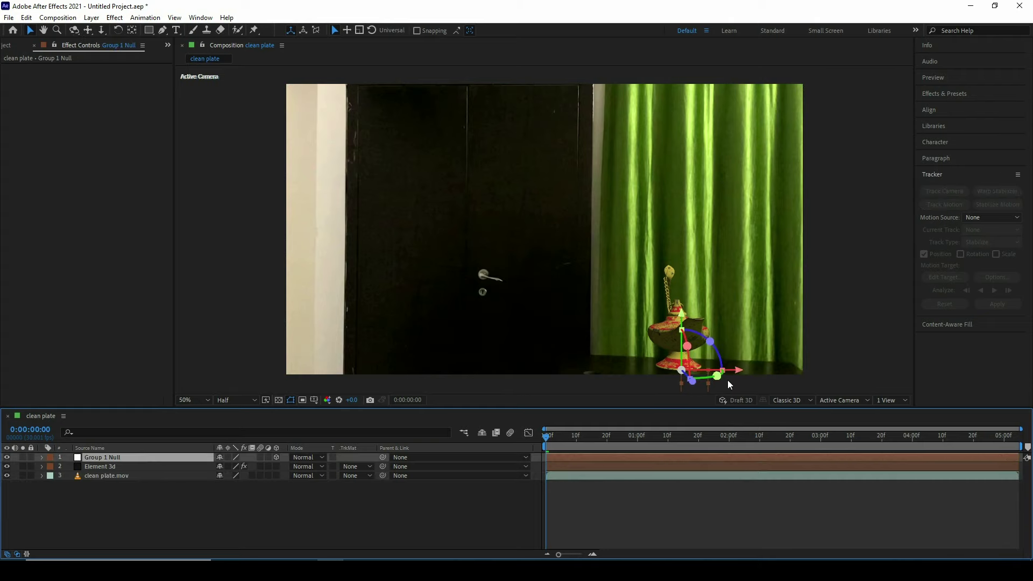
scroll(727, 380, up, 2)
mouse_move(660, 247)
mouse_down()
mouse_move(641, 285)
mouse_move(667, 288)
mouse_up()
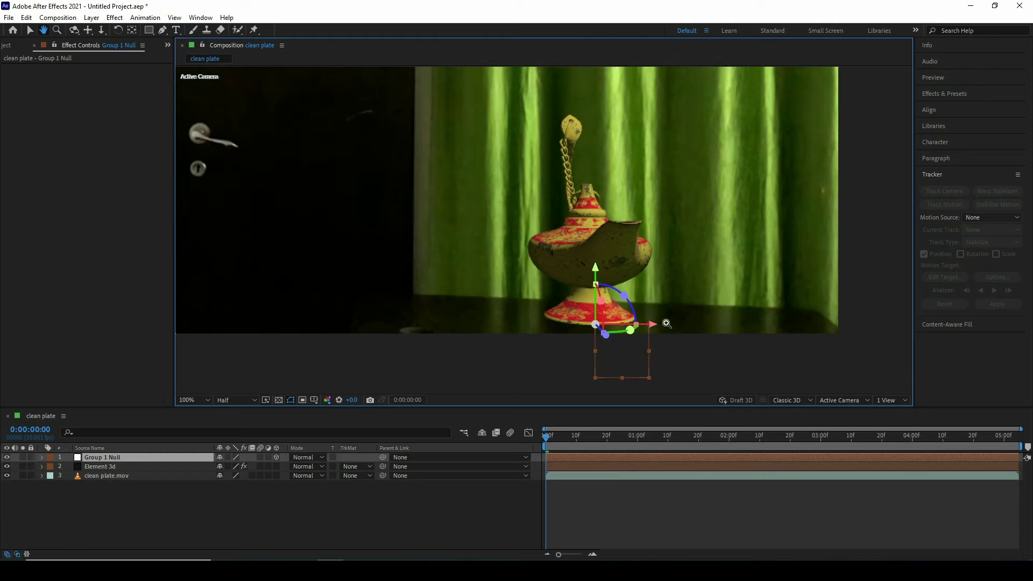
drag(651, 329, 728, 325)
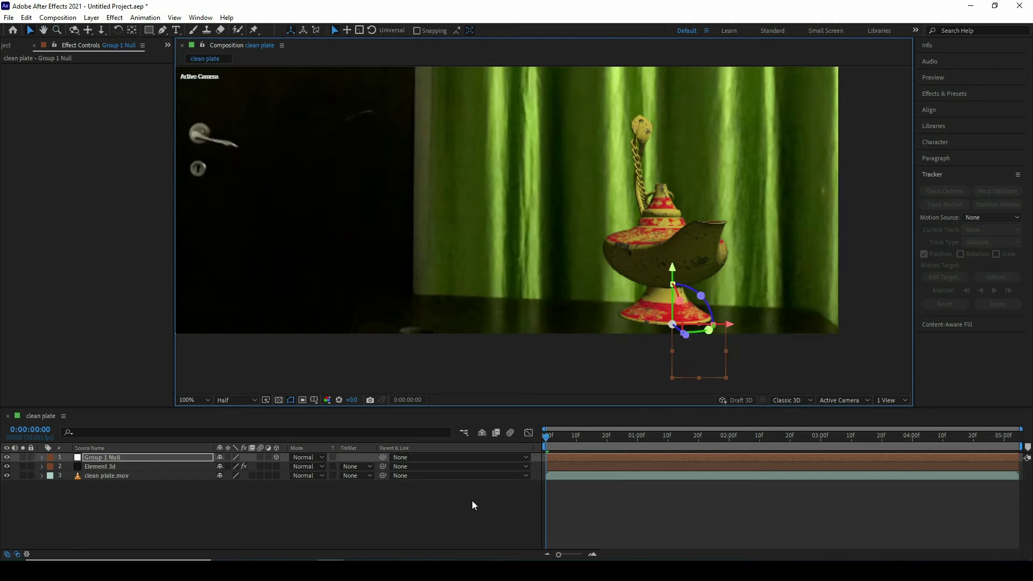
key(r)
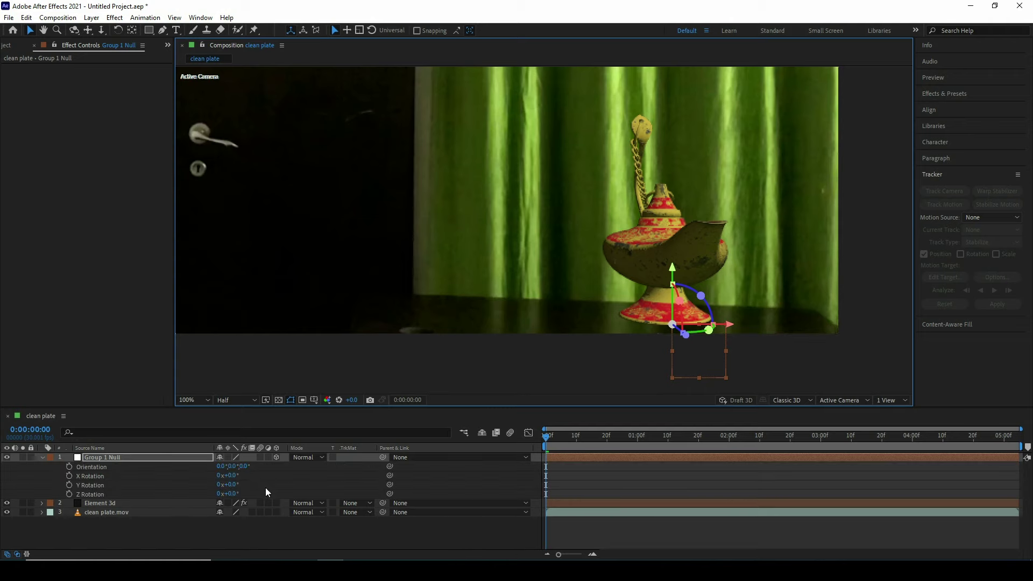
drag(231, 485, 276, 491)
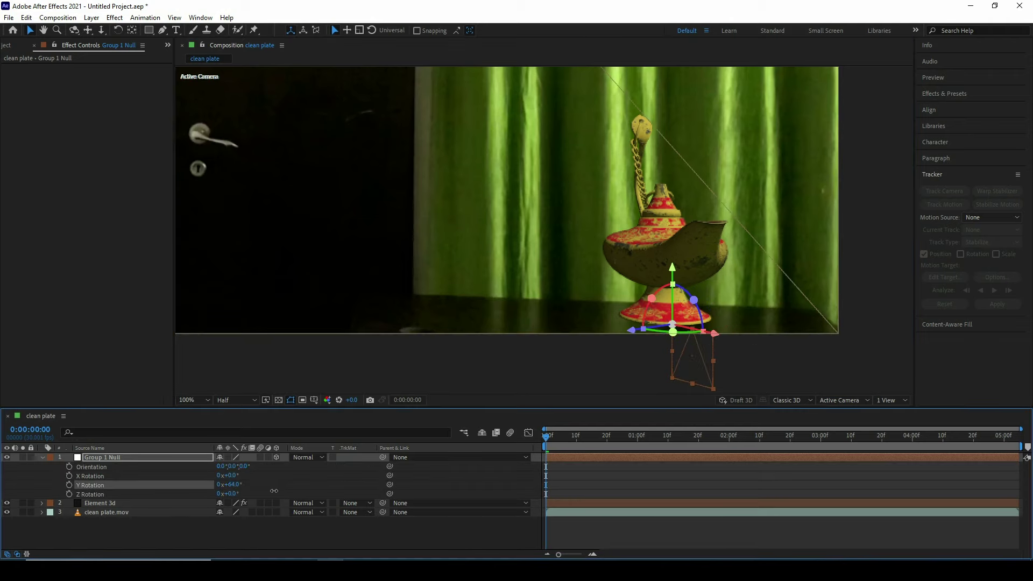
drag(275, 491, 279, 491)
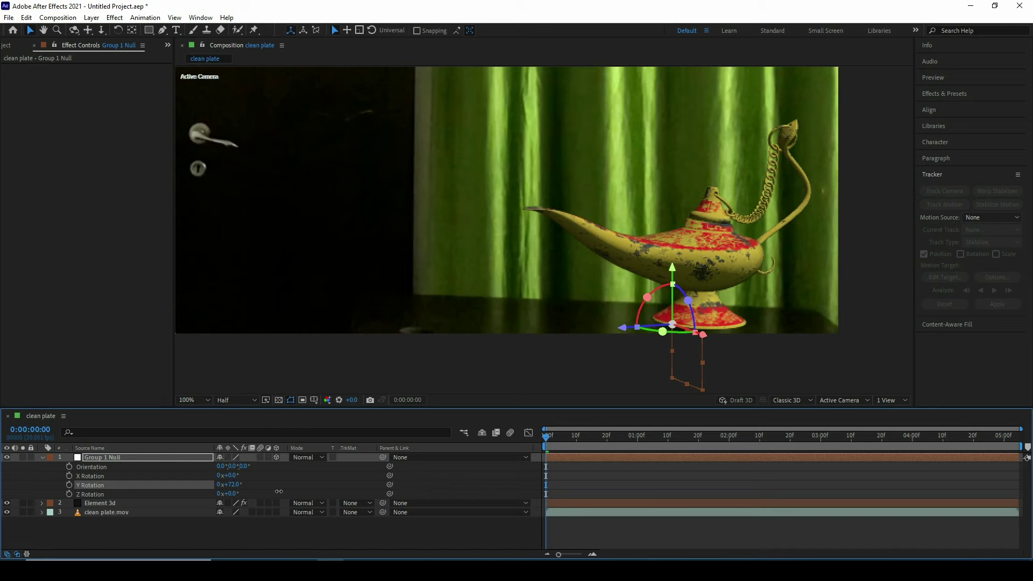
Scale Group 1 Null to 75%, turn it to 76° Y rotation, and nudge its position.
click(43, 457)
click(42, 458)
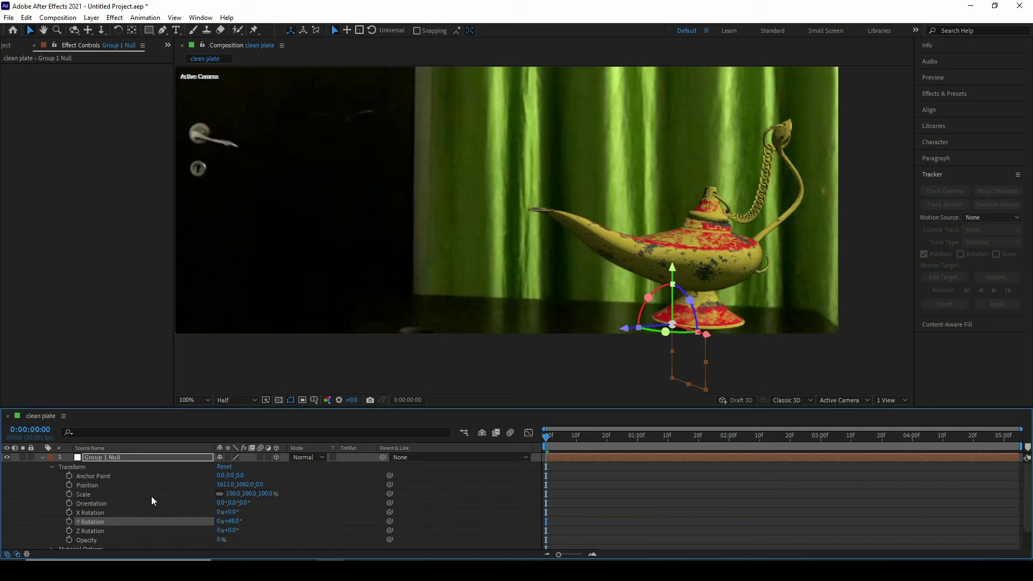
click(233, 494)
text(75)
key(Return)
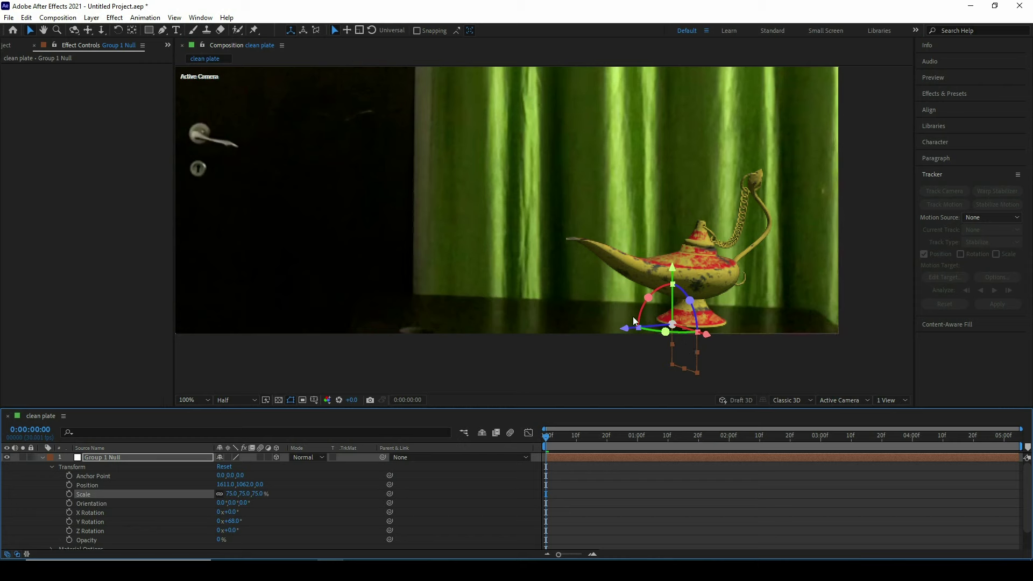
drag(628, 329, 620, 325)
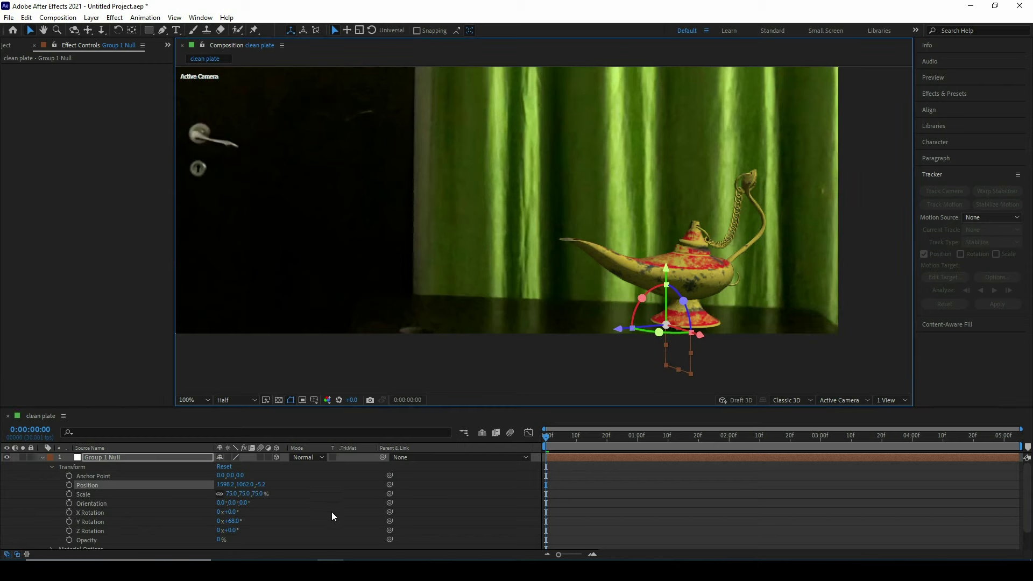
scroll(273, 509, down, 2)
drag(232, 499, 249, 501)
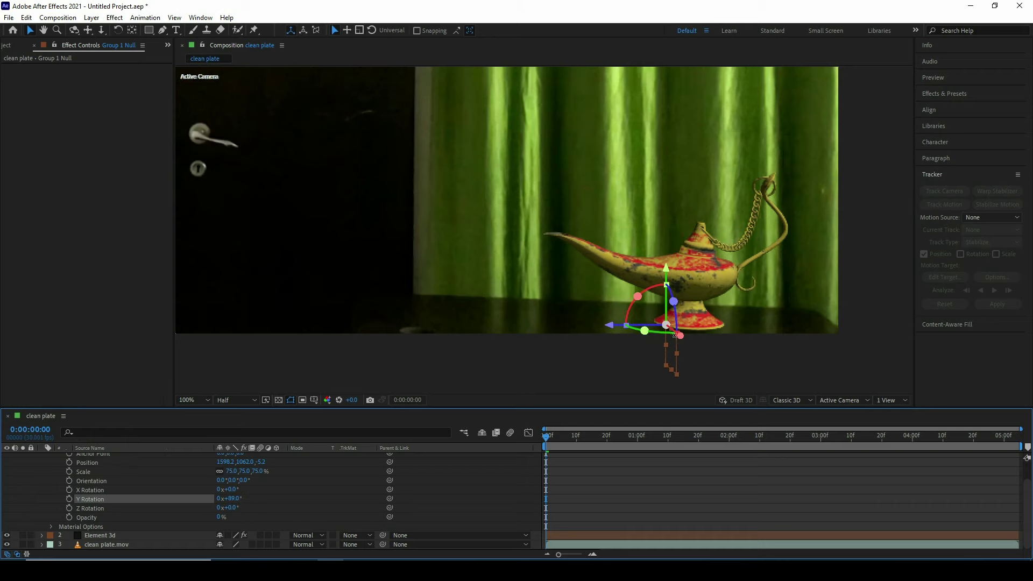
drag(677, 340, 677, 332)
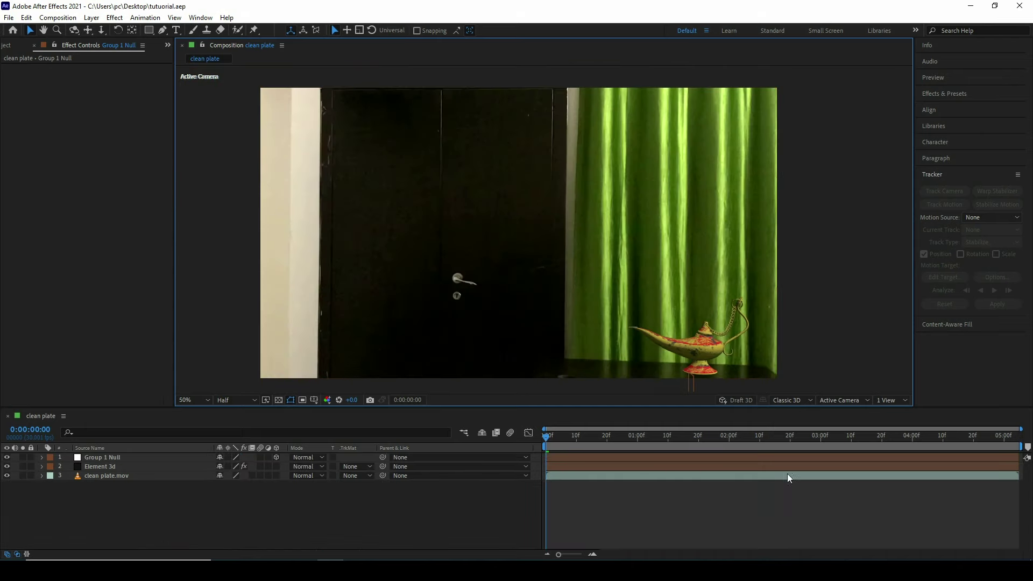
Add a Parallel light with a near-white colour and 200% intensity.
right_click(450, 515)
mouse_move(493, 399)
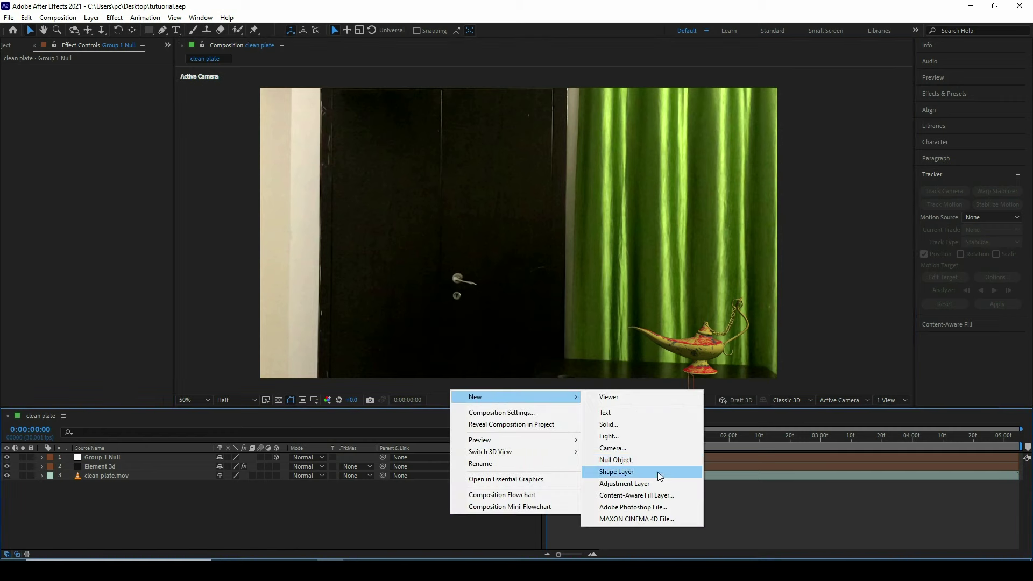
click(609, 437)
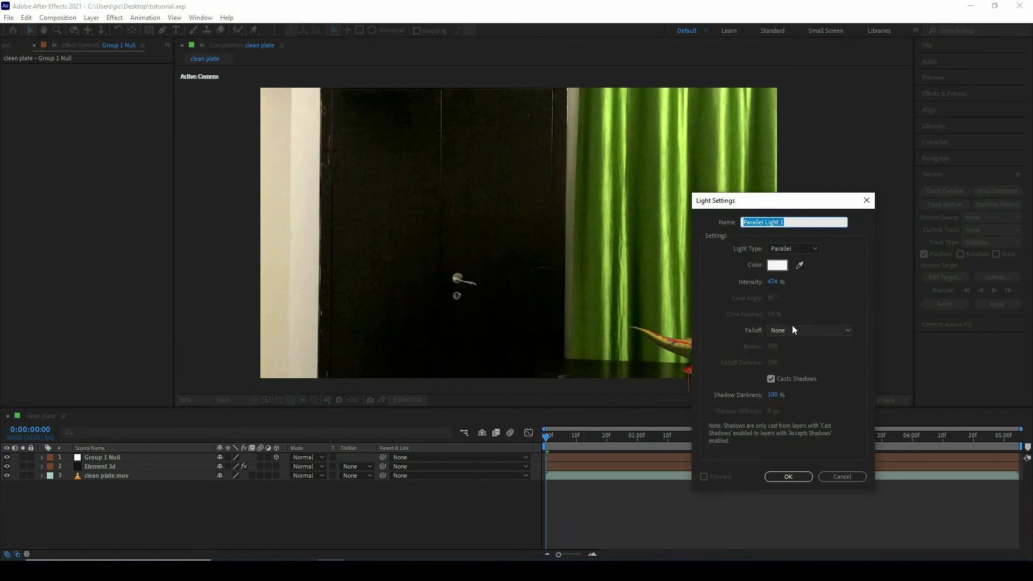
click(786, 251)
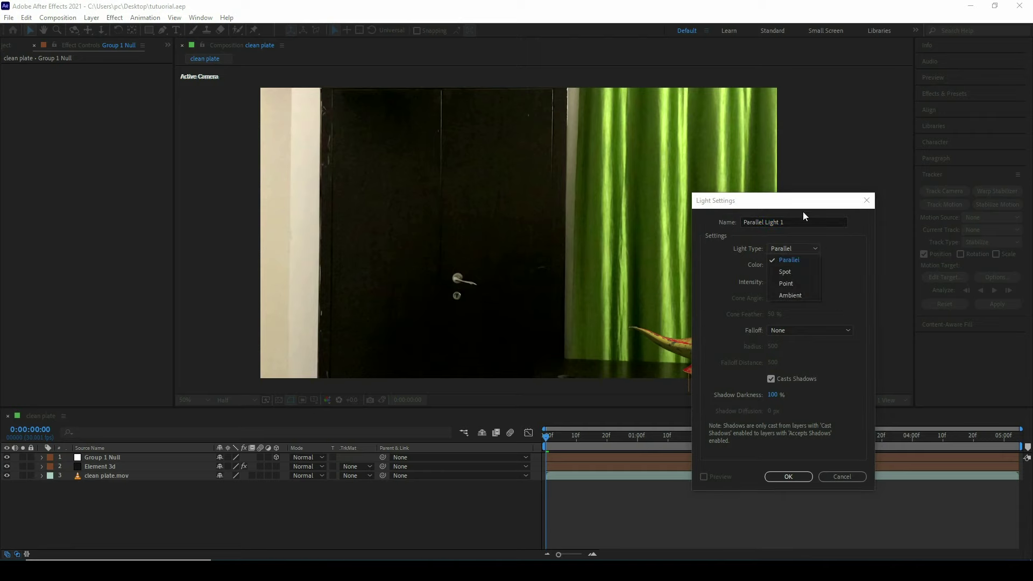
drag(803, 203, 1012, 347)
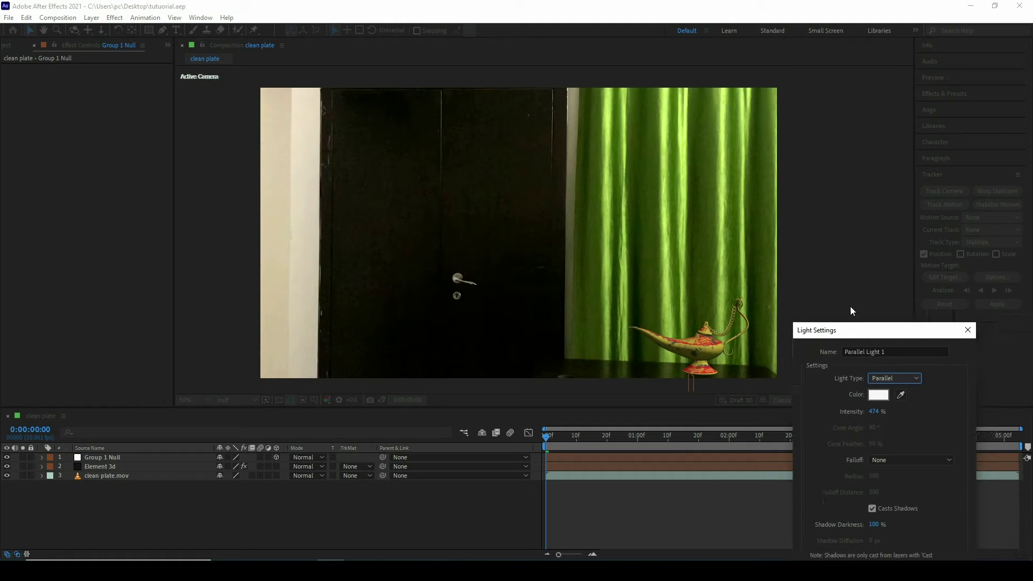
drag(887, 343, 784, 284)
click(830, 350)
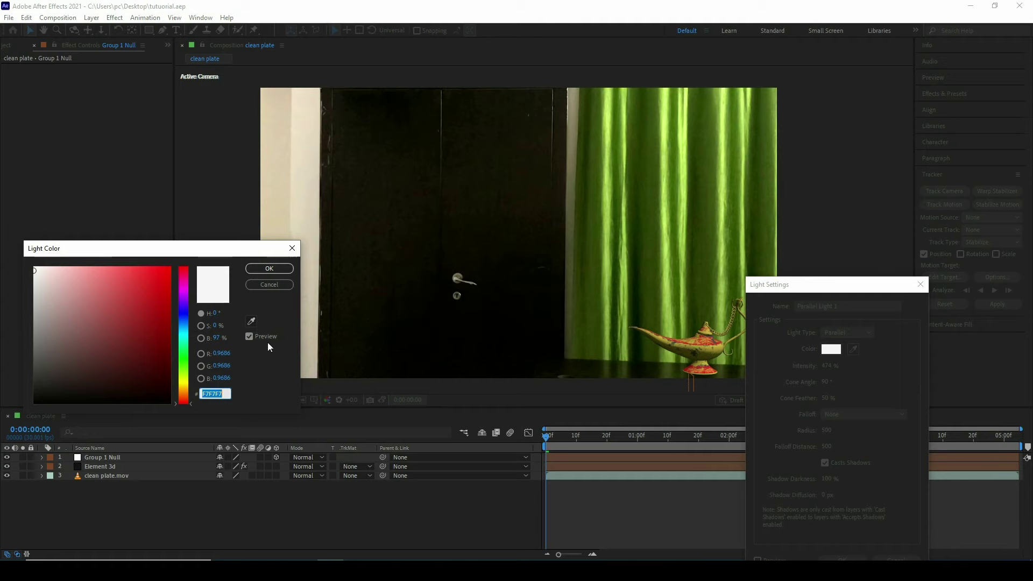
click(267, 268)
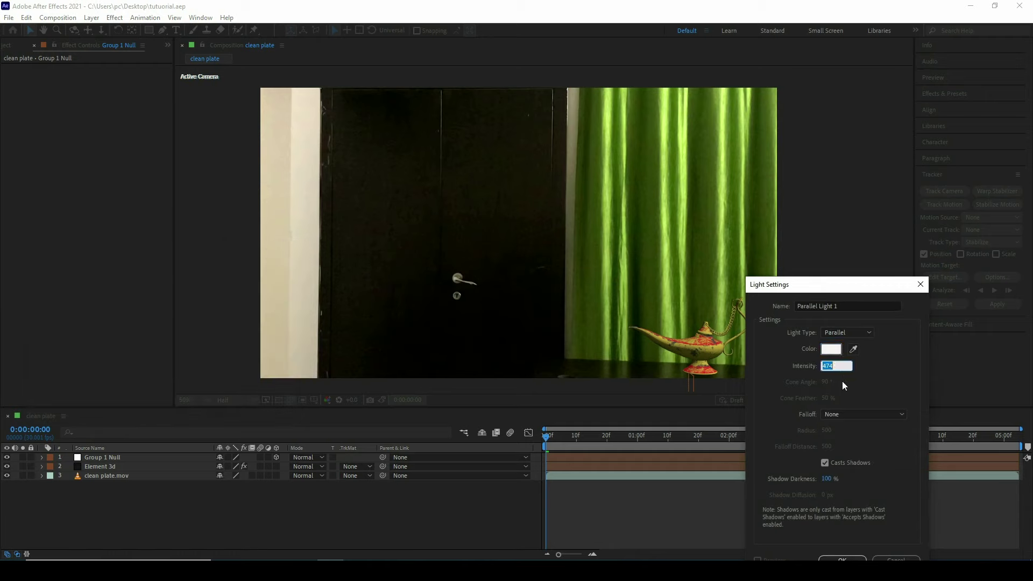
text(200)
click(843, 557)
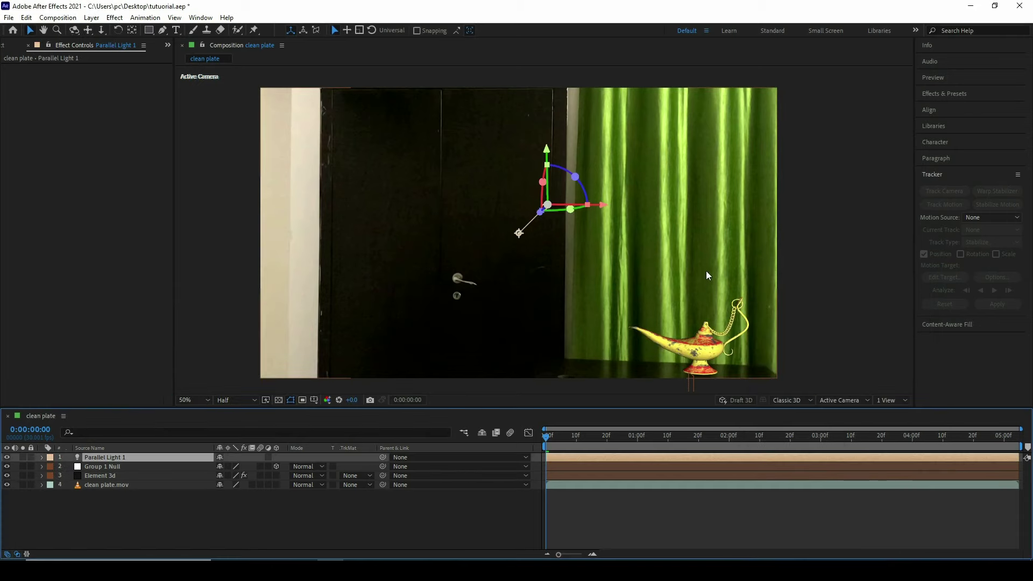
Move Parallel Light 1 to the upper right and aim its target down at the lamp.
scroll(591, 226, down, 2)
scroll(533, 195, up, 2)
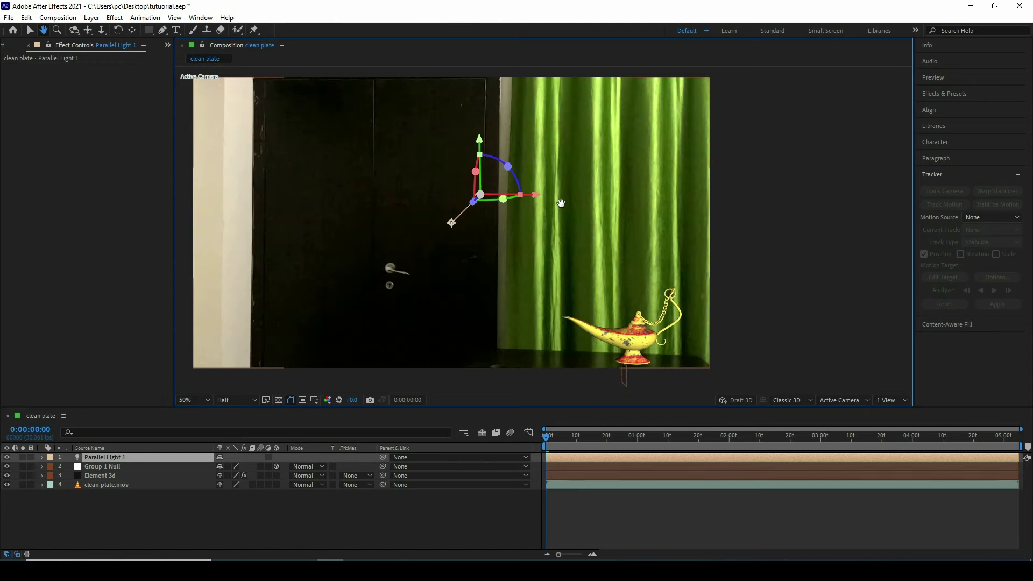
key(v)
drag(534, 195, 792, 199)
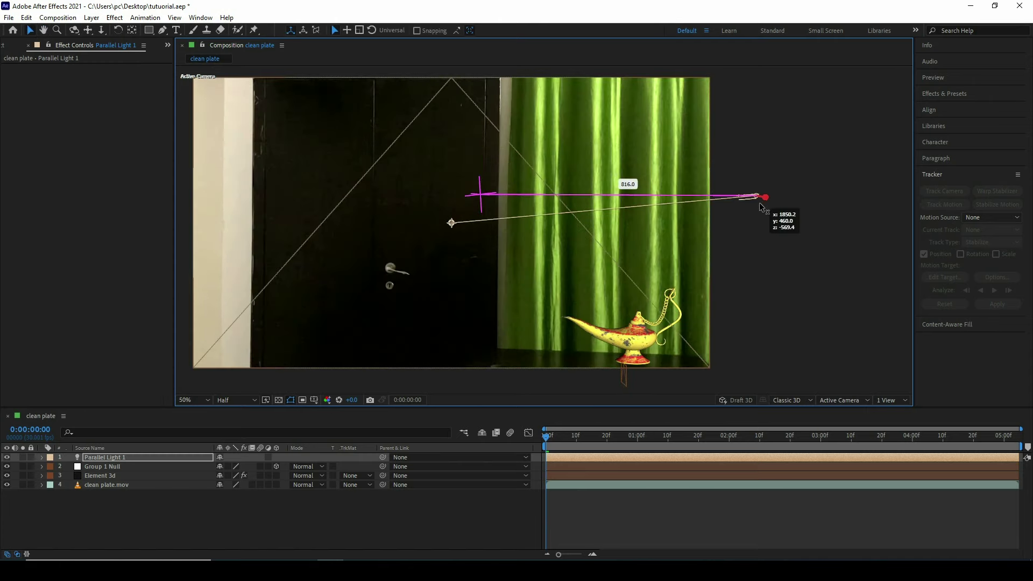
scroll(810, 211, up, 2)
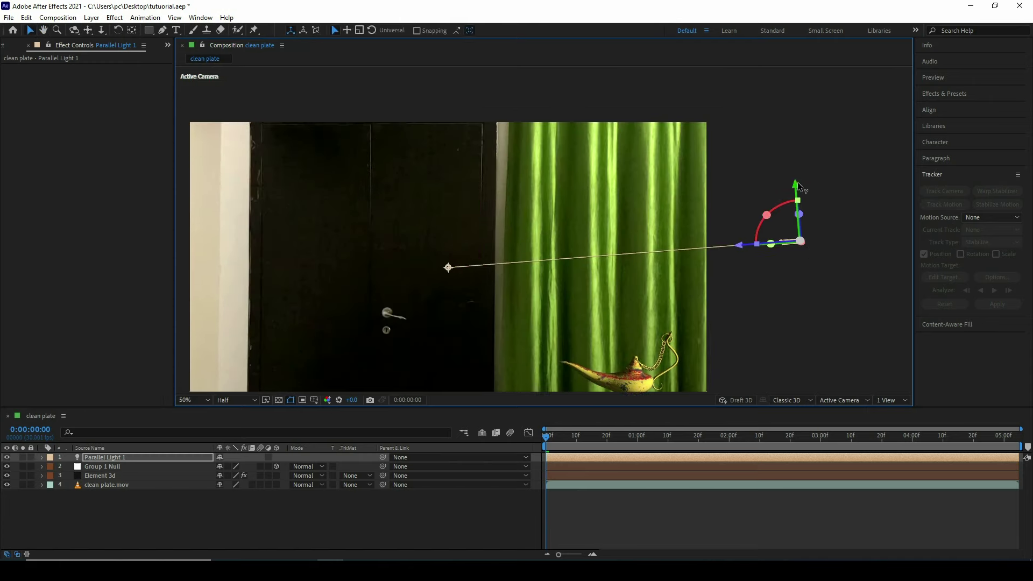
drag(783, 104, 784, 91)
scroll(768, 160, down, 2)
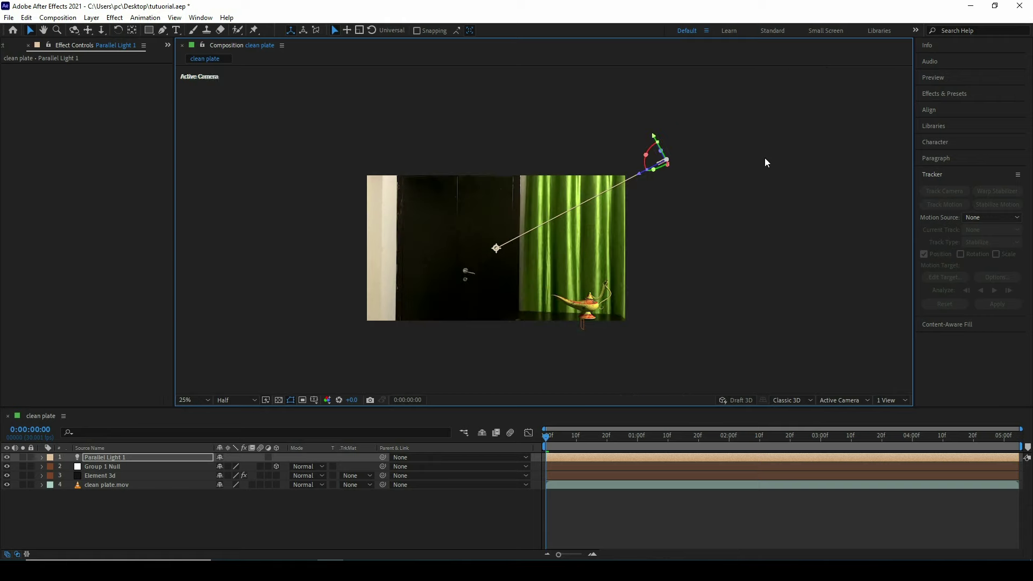
drag(760, 188, 737, 187)
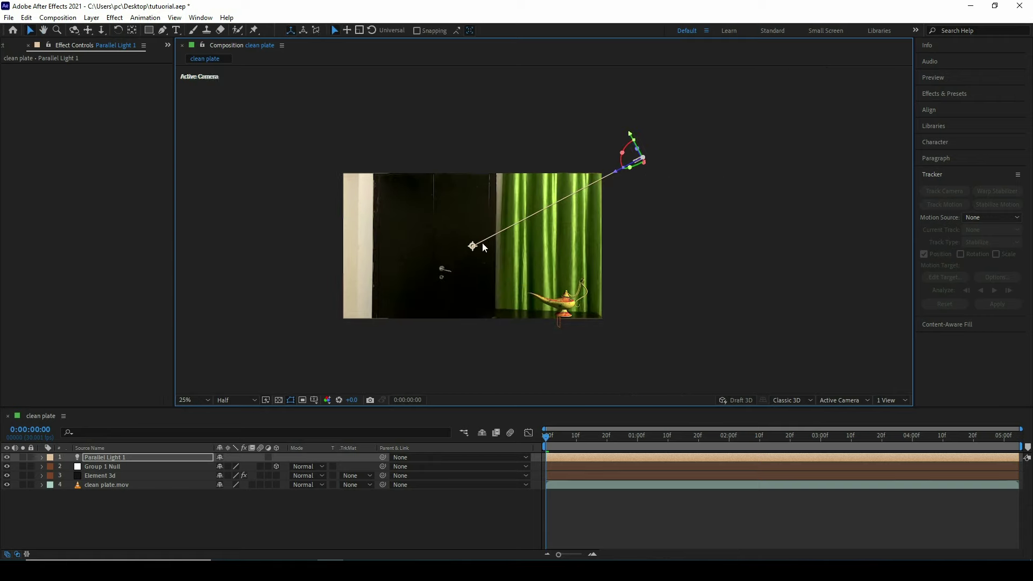
drag(473, 248, 500, 295)
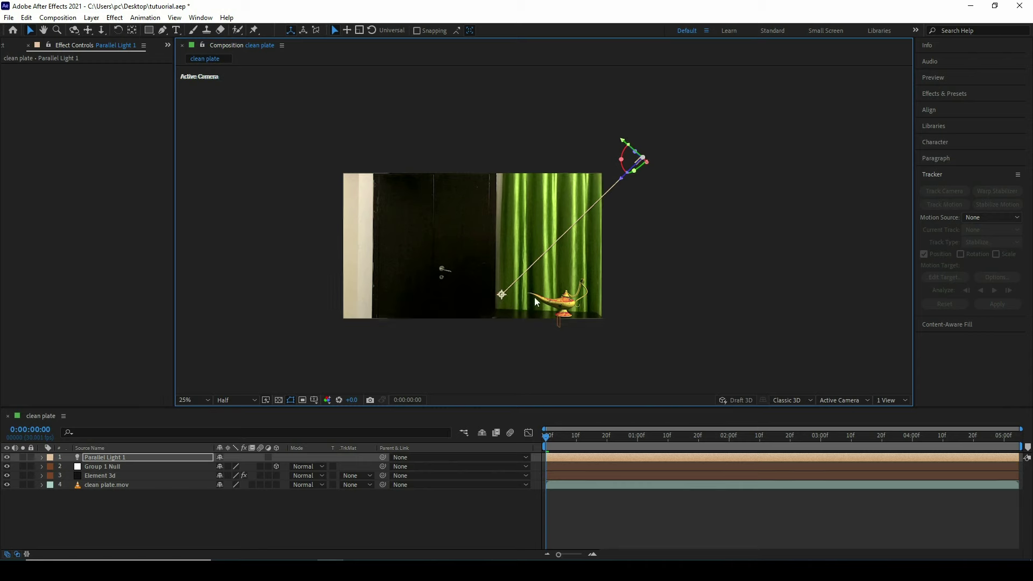
key(z)
click(586, 295)
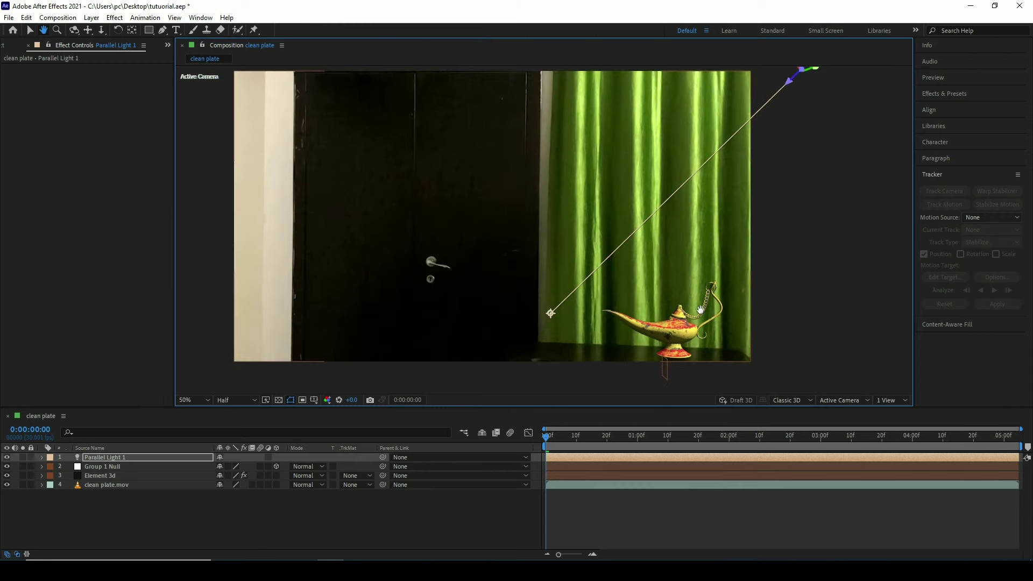
key(v)
Set Parallel Light 1's Intensity to 155%, then scrub it down to 148%.
click(114, 460)
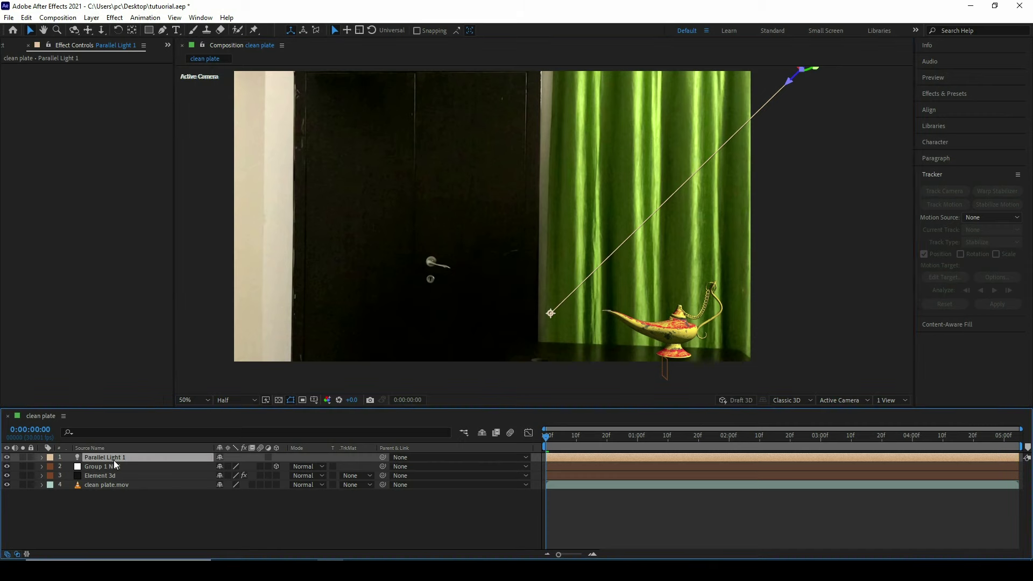
key(a)
key(a)
click(221, 476)
text(155)
key(Return)
drag(208, 491, 212, 494)
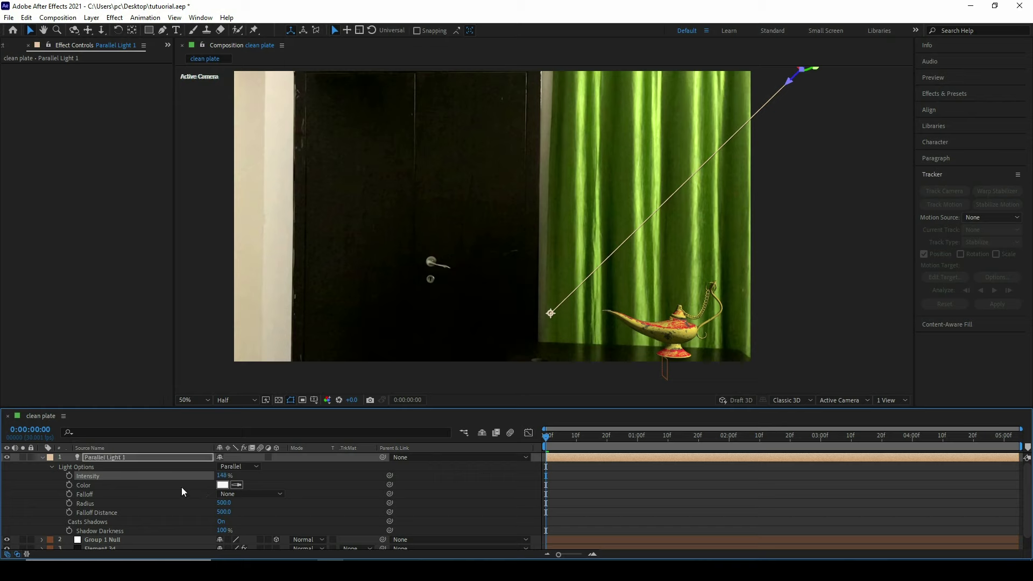
click(43, 457)
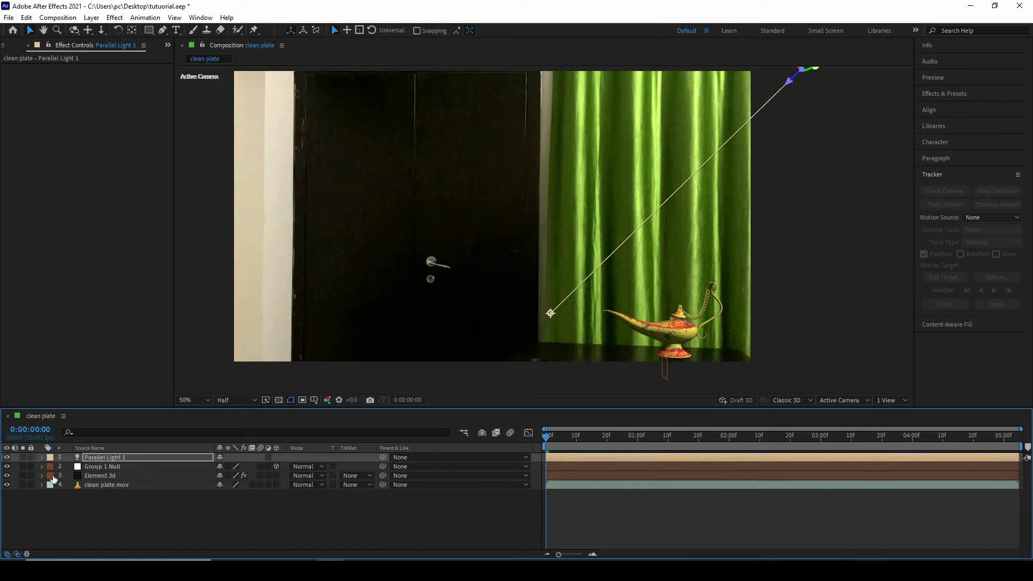
Select the Element 3d layer and expand its effect's Render Settings.
click(106, 476)
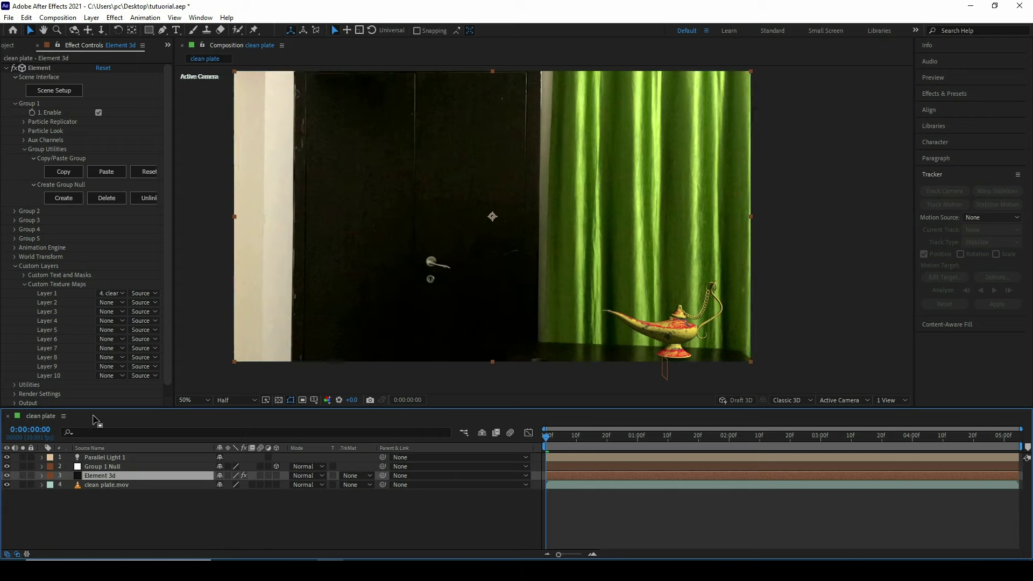
scroll(25, 375, down, 1)
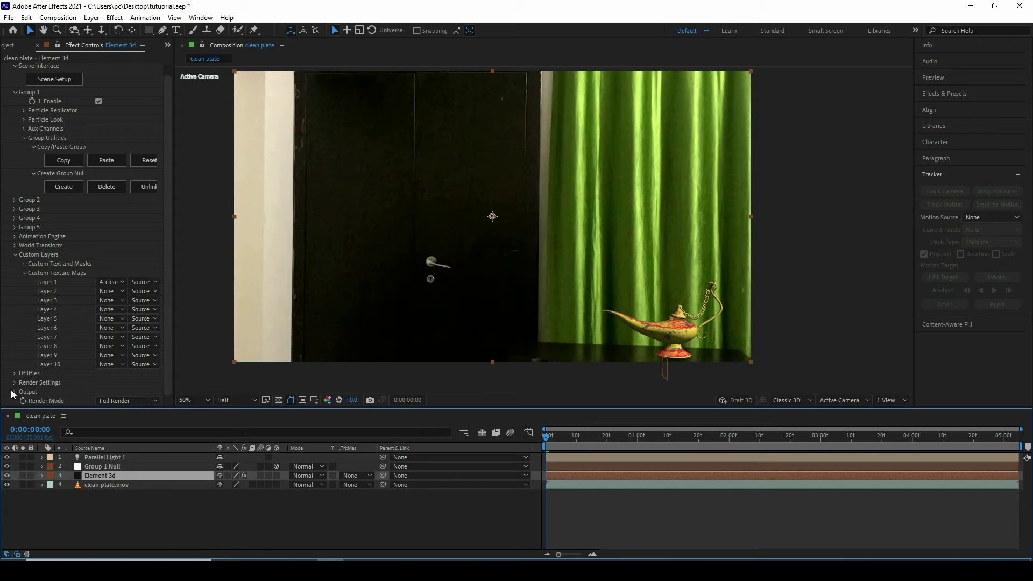
click(14, 382)
scroll(58, 246, down, 5)
Enable Ambient Occlusion for Element 3d, zooming in to compare the lamp with AO off and on.
scroll(58, 246, down, 1)
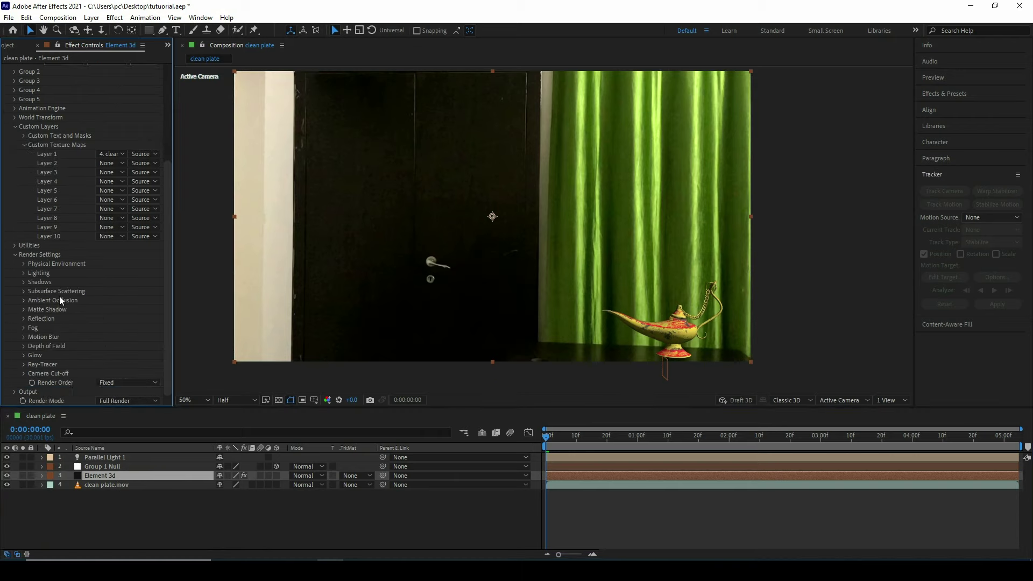
click(23, 300)
scroll(27, 306, down, 2)
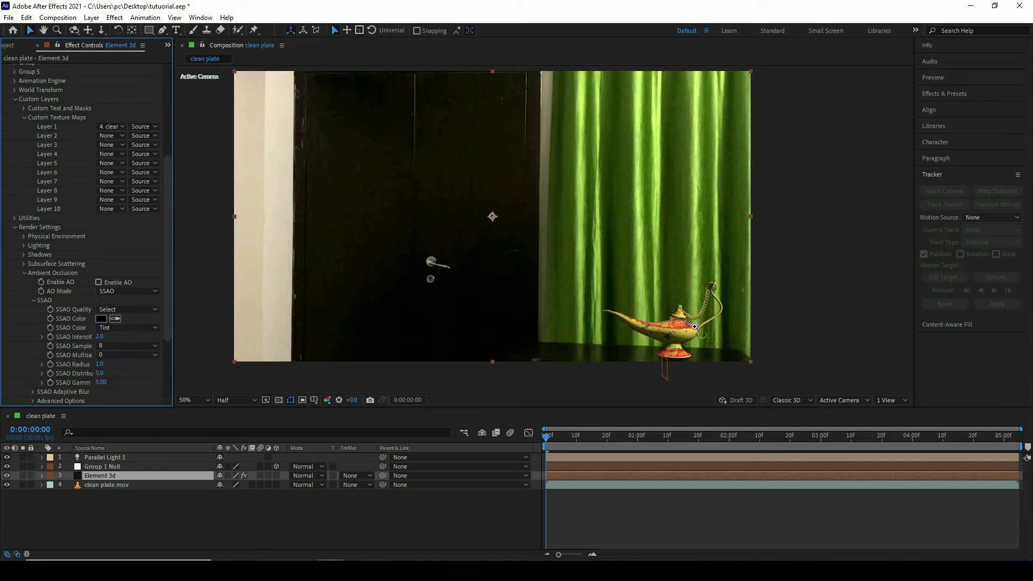
click(694, 326)
click(588, 228)
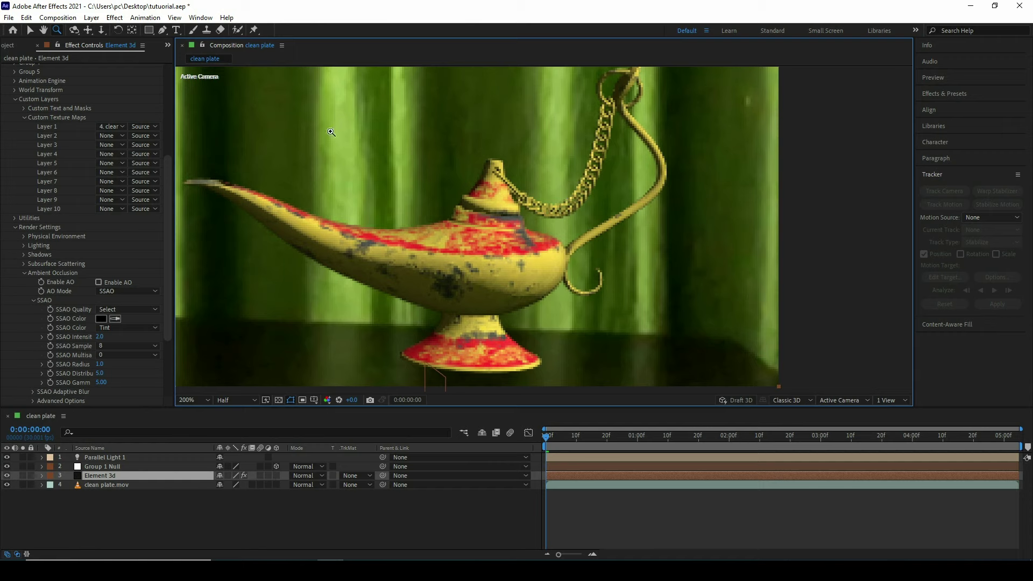
click(110, 284)
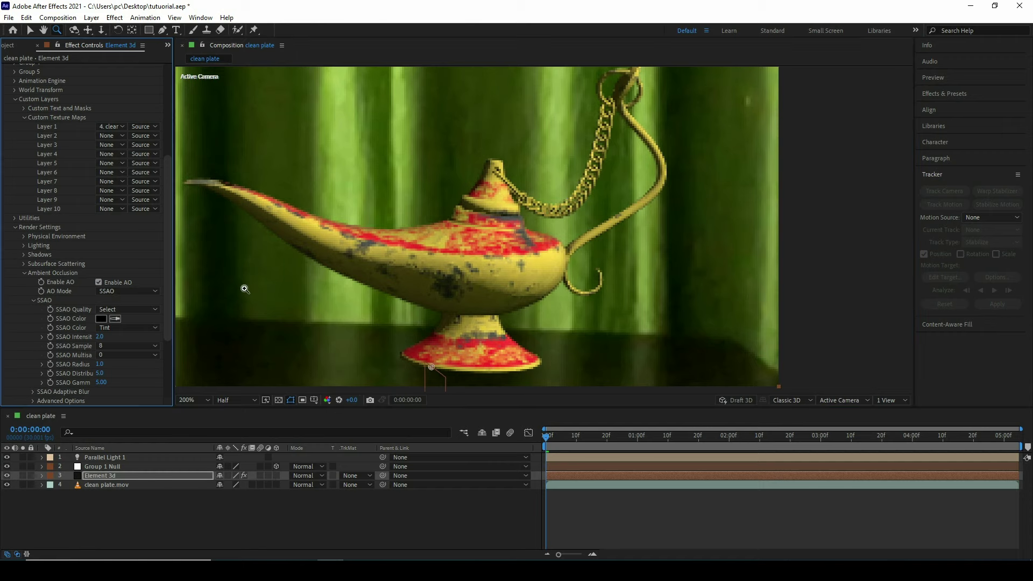
click(549, 263)
scroll(490, 222, down, 2)
scroll(490, 226, down, 1)
scroll(500, 230, up, 2)
scroll(446, 255, down, 1)
key(z)
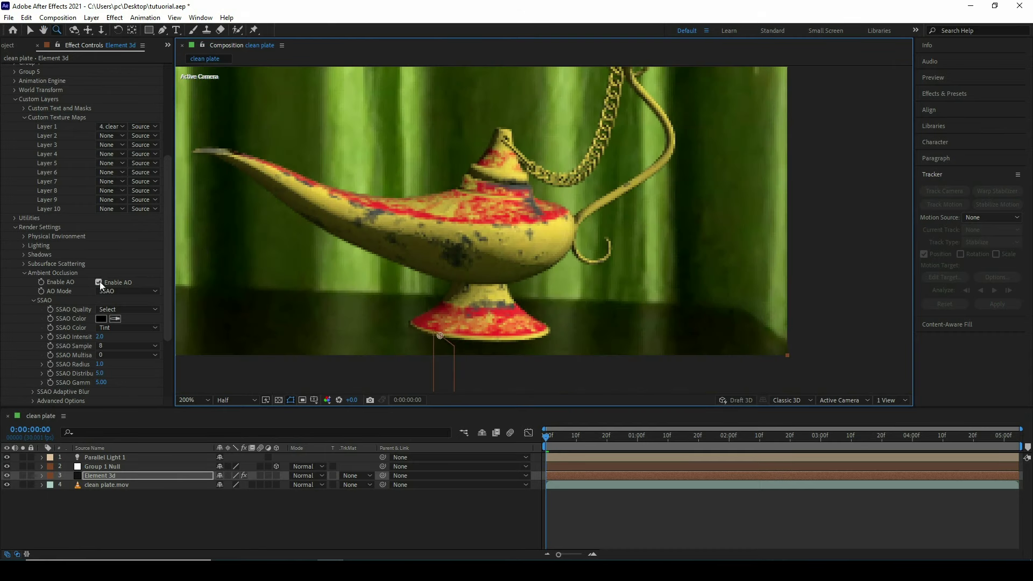
click(99, 281)
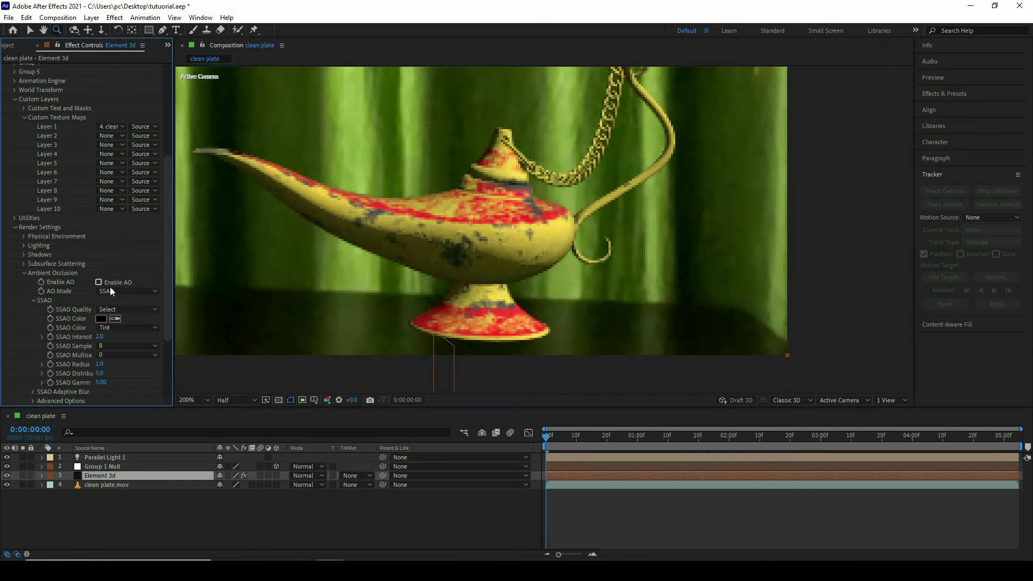
click(108, 283)
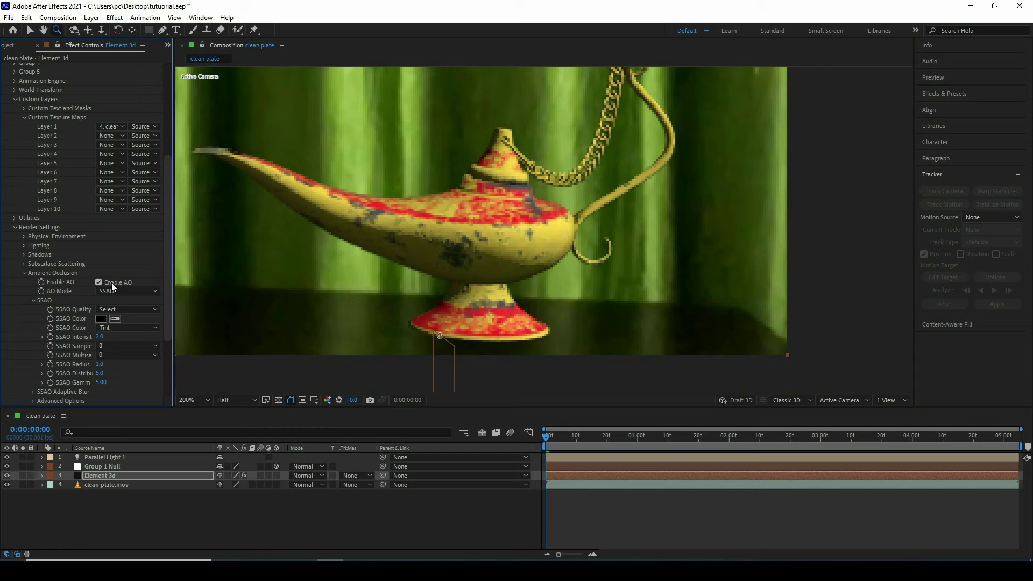
Set the AO Mode to Ray-Traced, keeping RTAO multisamples at 0.
click(130, 292)
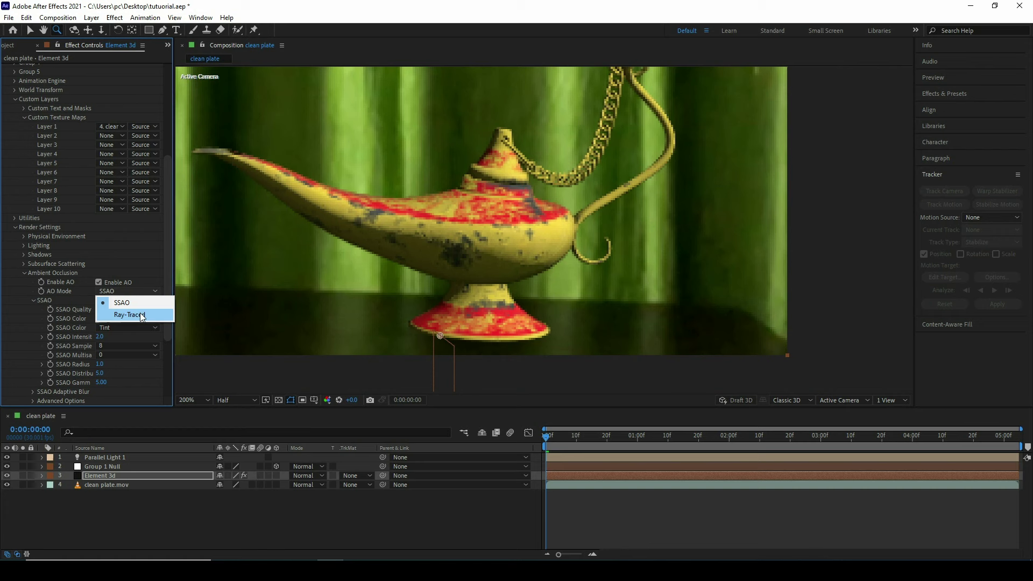
click(129, 315)
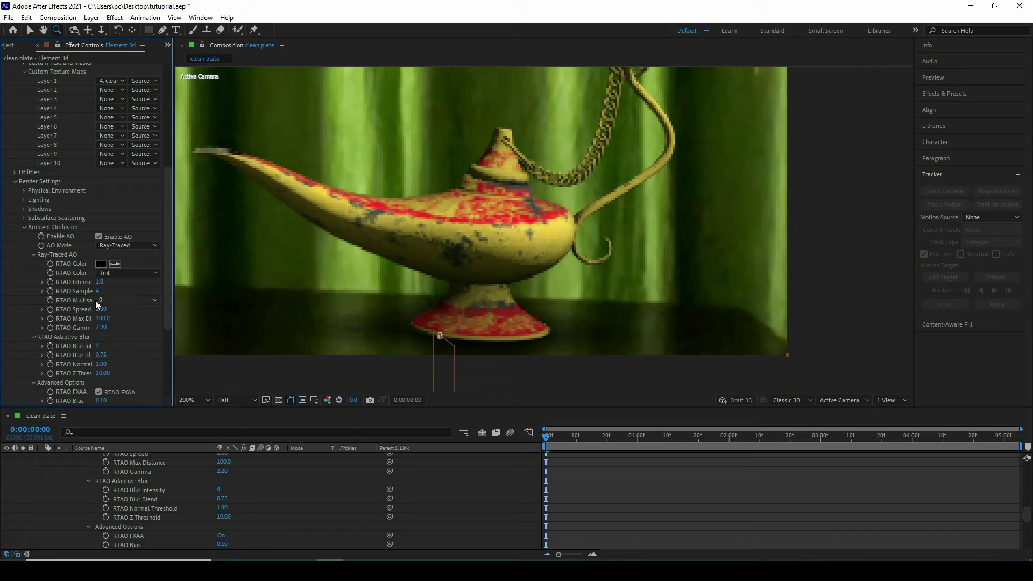
click(118, 300)
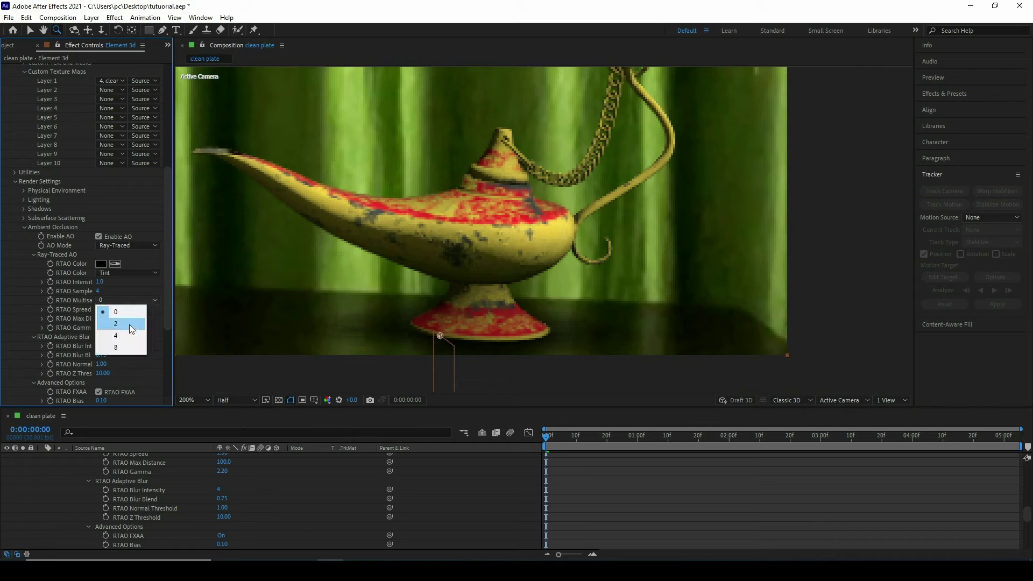
click(133, 291)
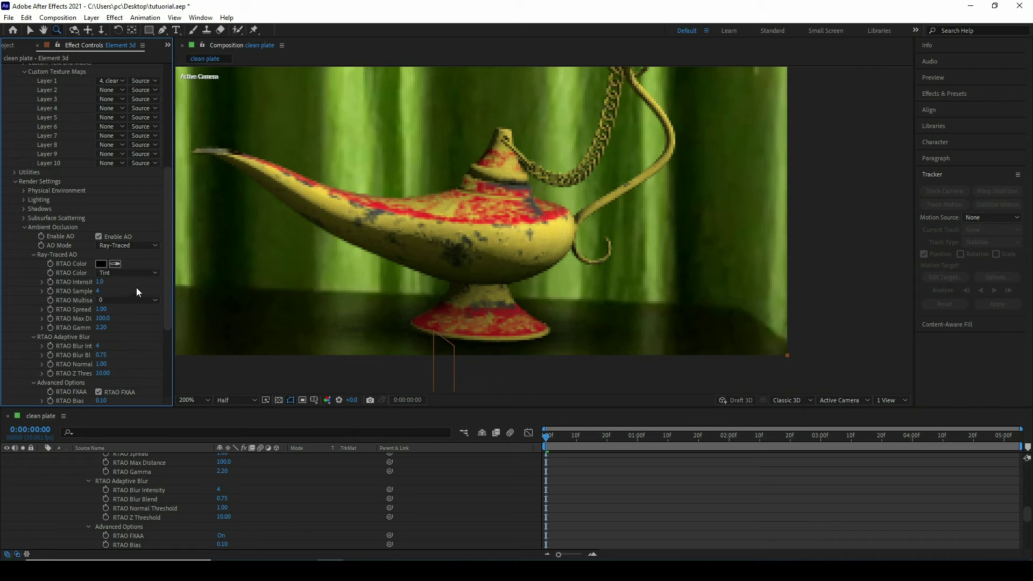
scroll(115, 293, up, 3)
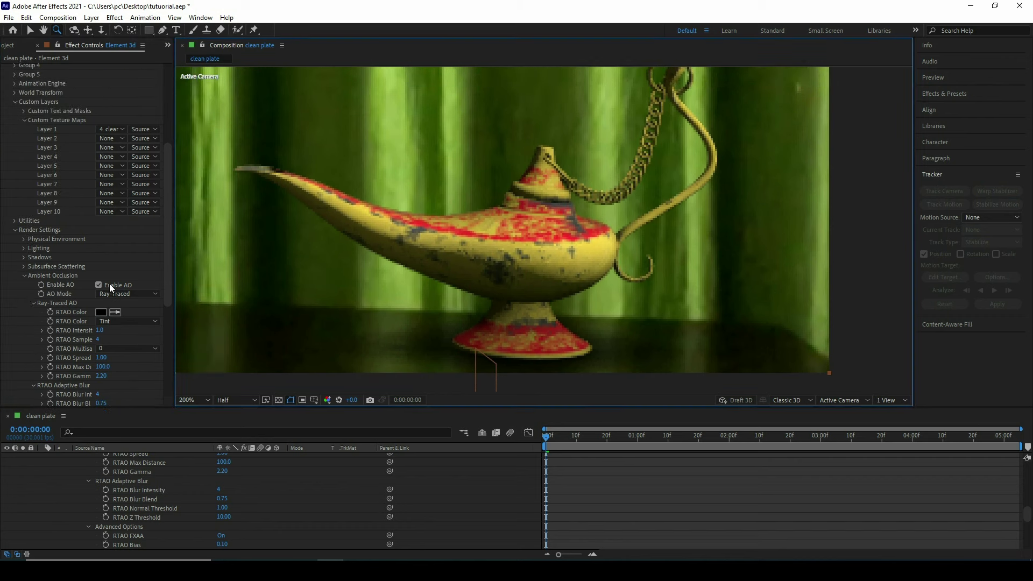
Enable Element 3d shadows and set the Shadow Mode to Ray-Traced.
click(24, 257)
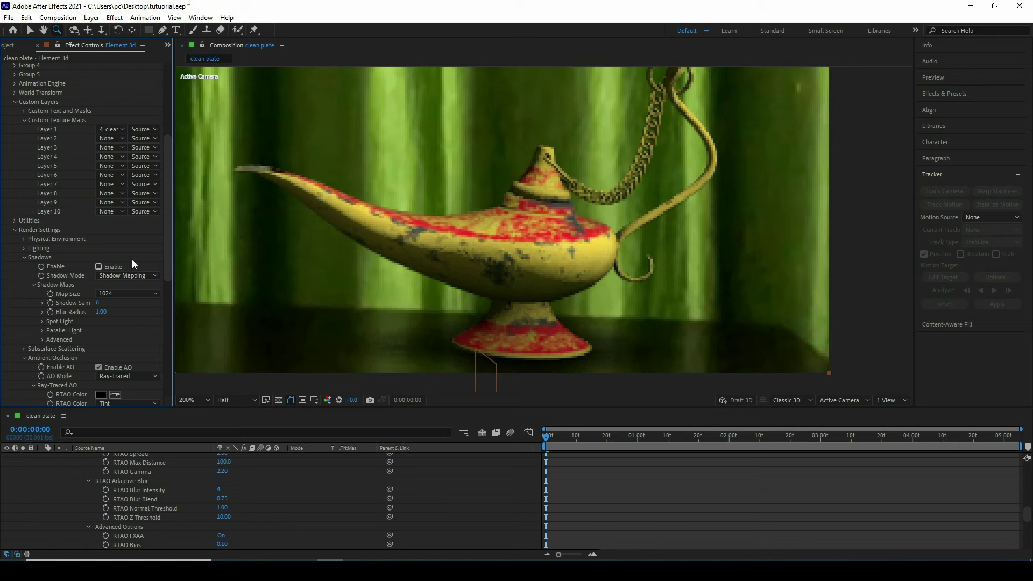
click(107, 267)
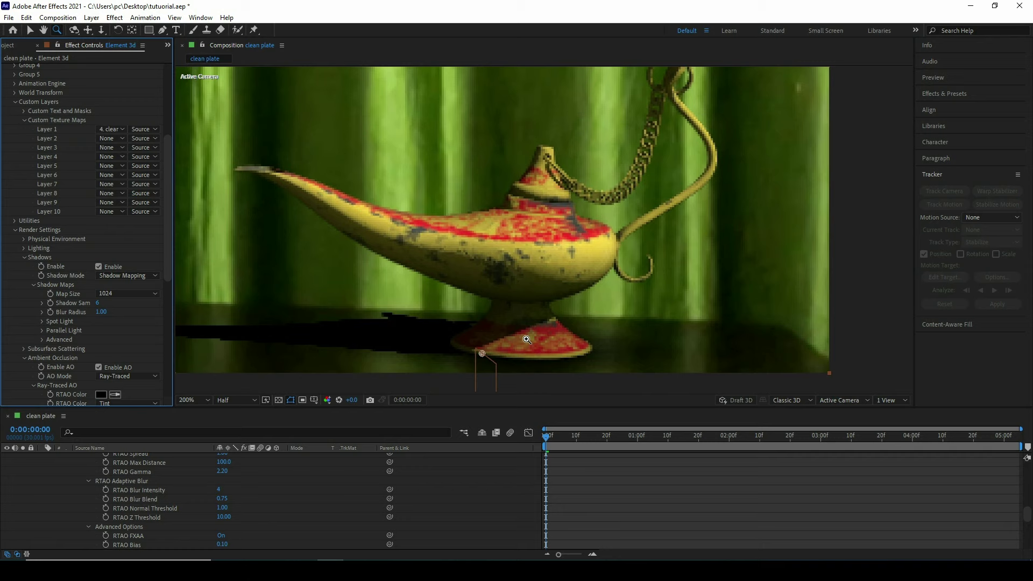
key(v)
click(130, 274)
click(133, 297)
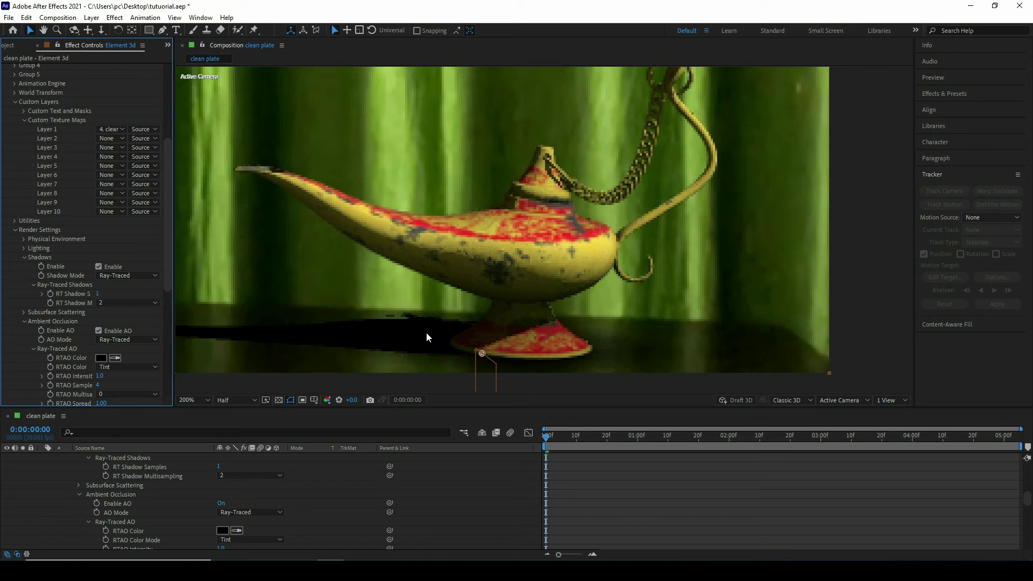
Zoom and pan out to view the whole scene with the lamp's shadow.
key(h)
scroll(463, 286, down, 1)
scroll(495, 276, down, 1)
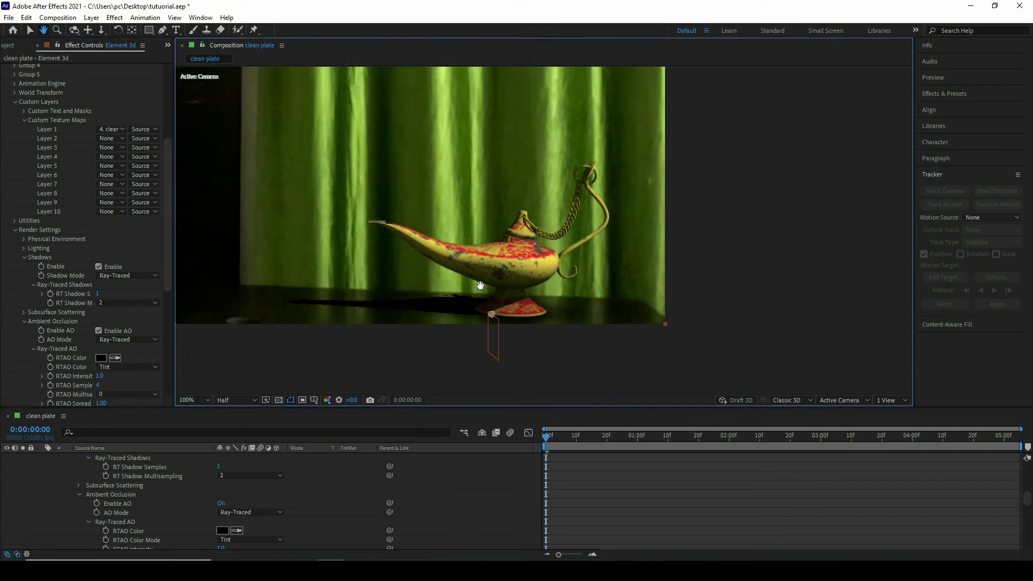
scroll(499, 274, down, 1)
drag(500, 273, 496, 338)
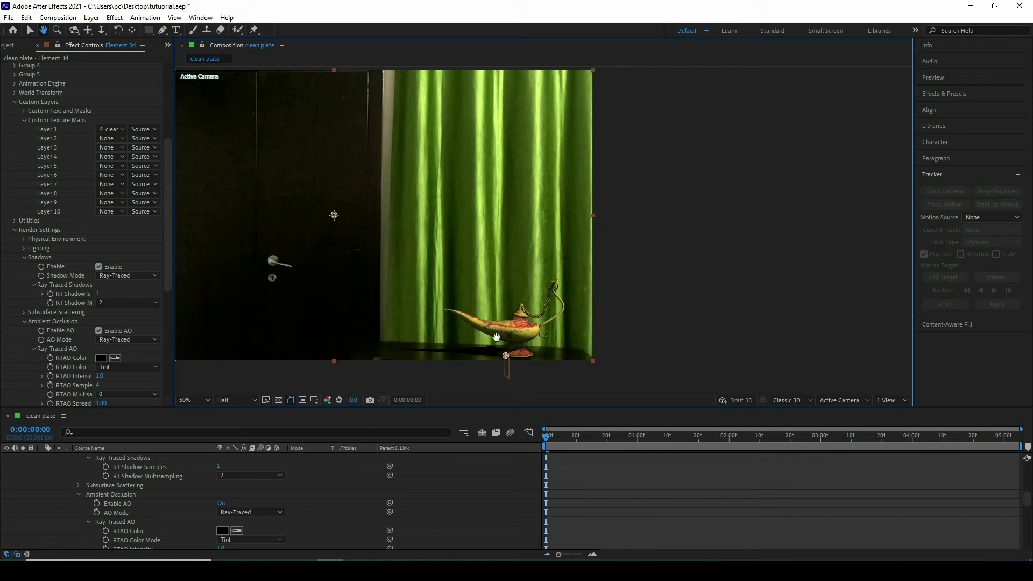
key(v)
scroll(86, 495, up, 5)
scroll(91, 483, up, 5)
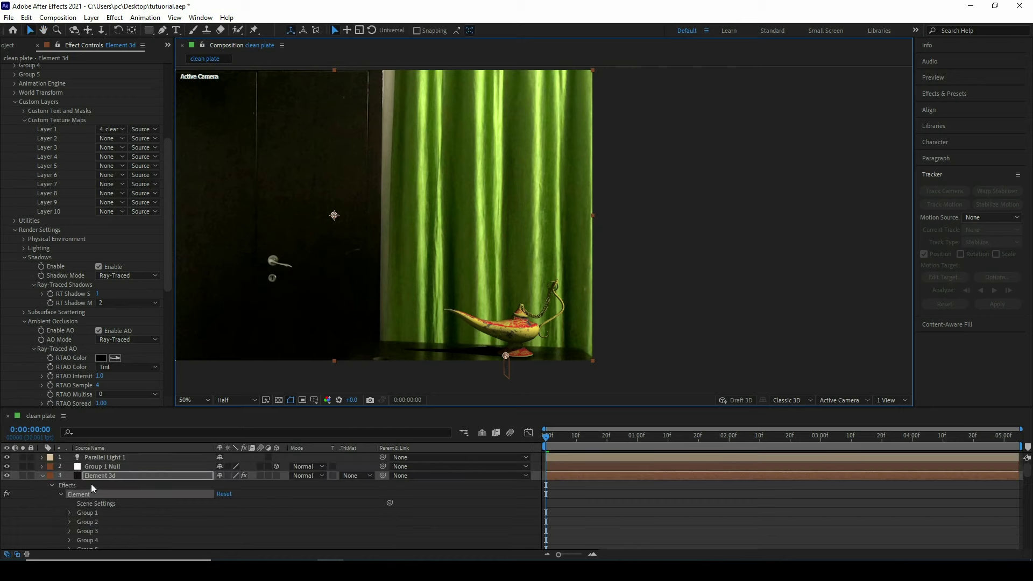
Aim Parallel Light 1's point of interest down toward the lamp's base.
click(43, 476)
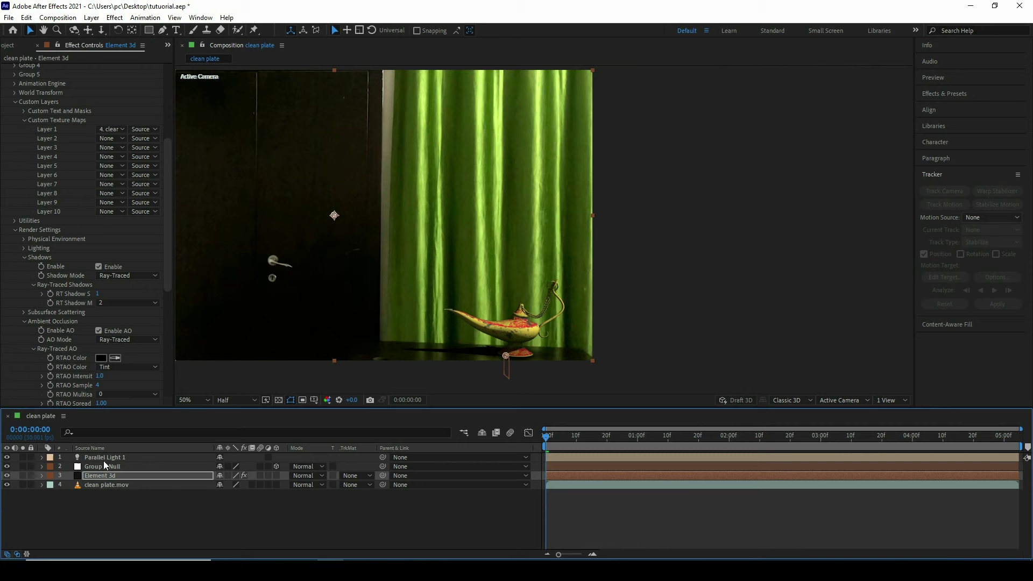
click(103, 458)
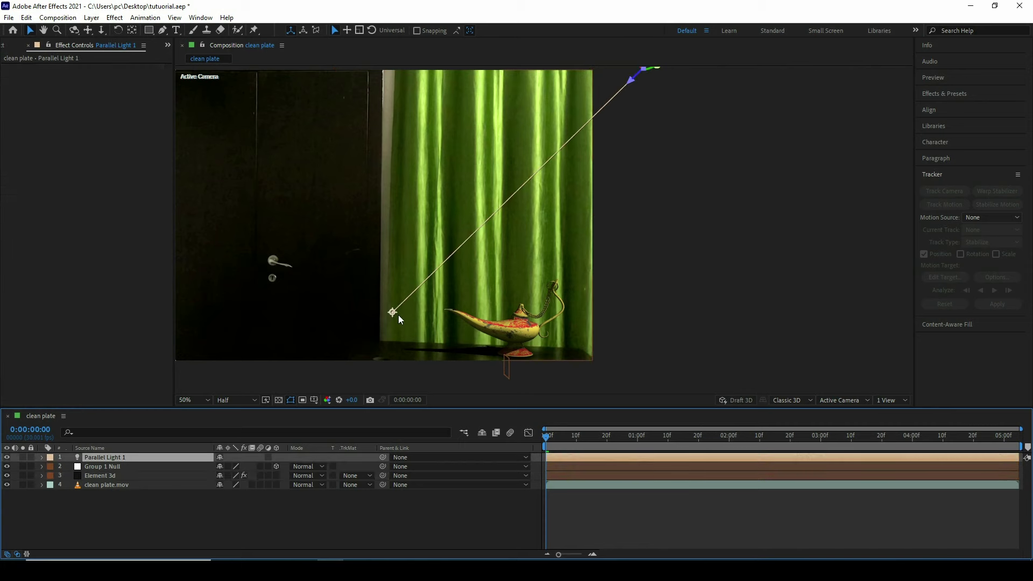
mouse_move(393, 312)
mouse_down()
mouse_move(439, 379)
mouse_move(507, 400)
mouse_move(456, 359)
mouse_up()
key(z)
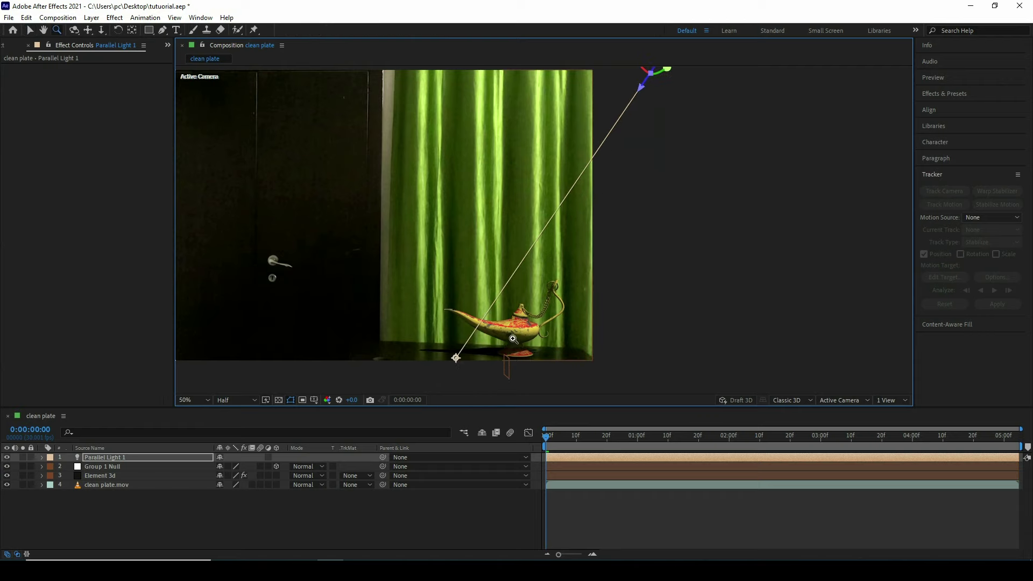
click(514, 339)
Set Parallel Light 1's Shadow Darkness to 50%.
click(89, 458)
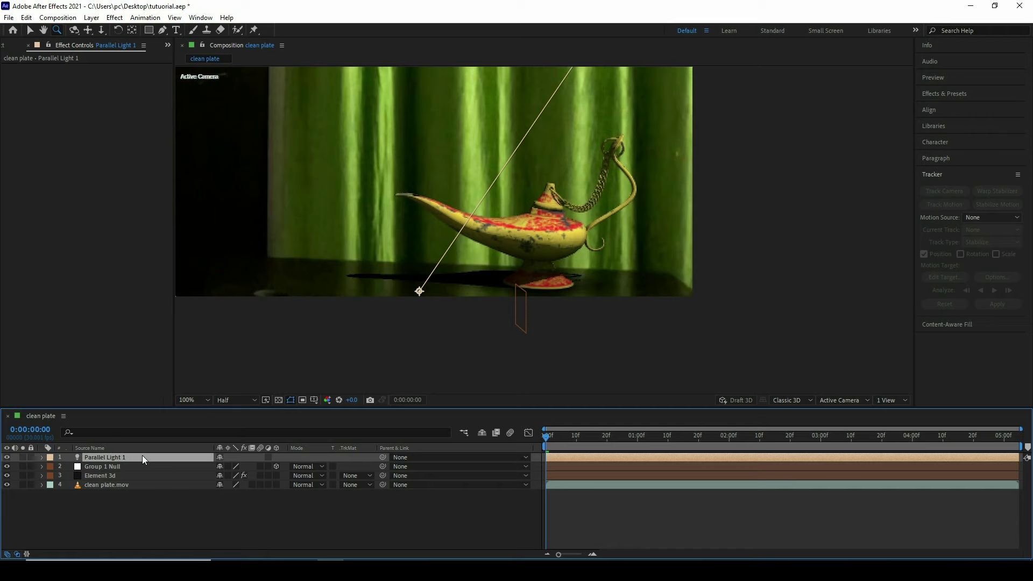
key(a)
key(a)
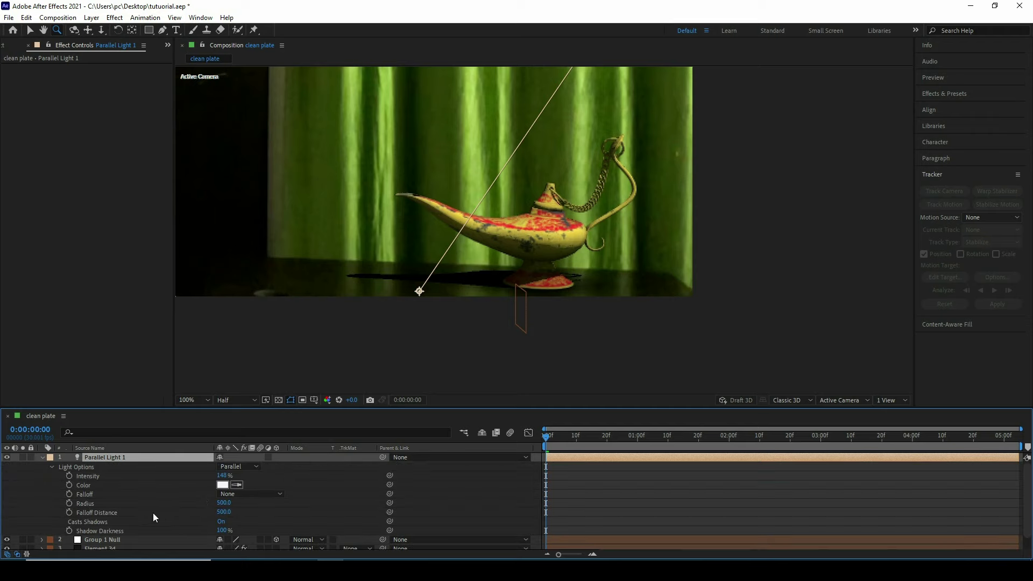
click(108, 530)
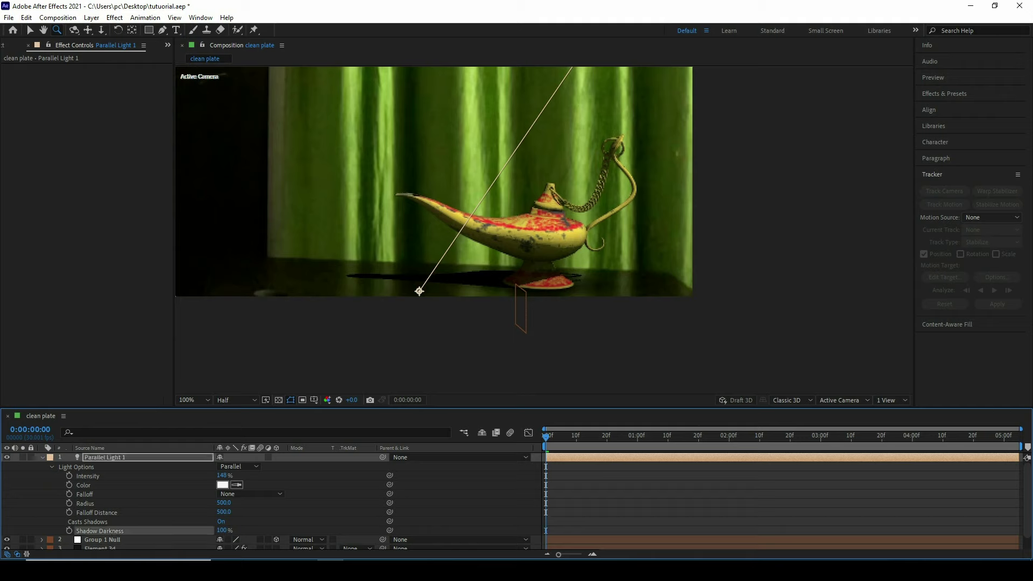
click(224, 531)
text(50)
key(Return)
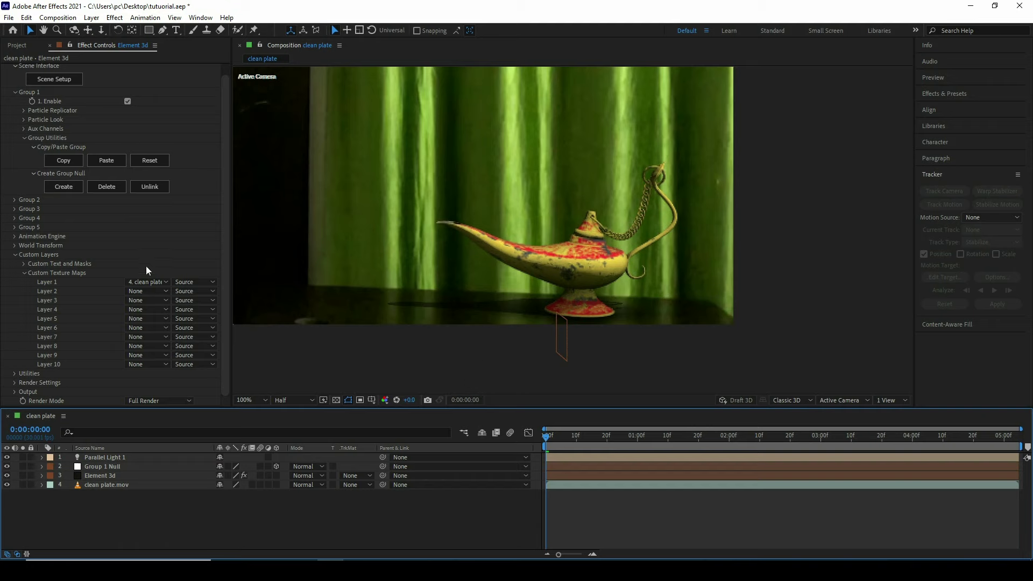
Switch the Element 3D Shadow Mode from Ray-Traced to Shadow Mapping.
click(32, 377)
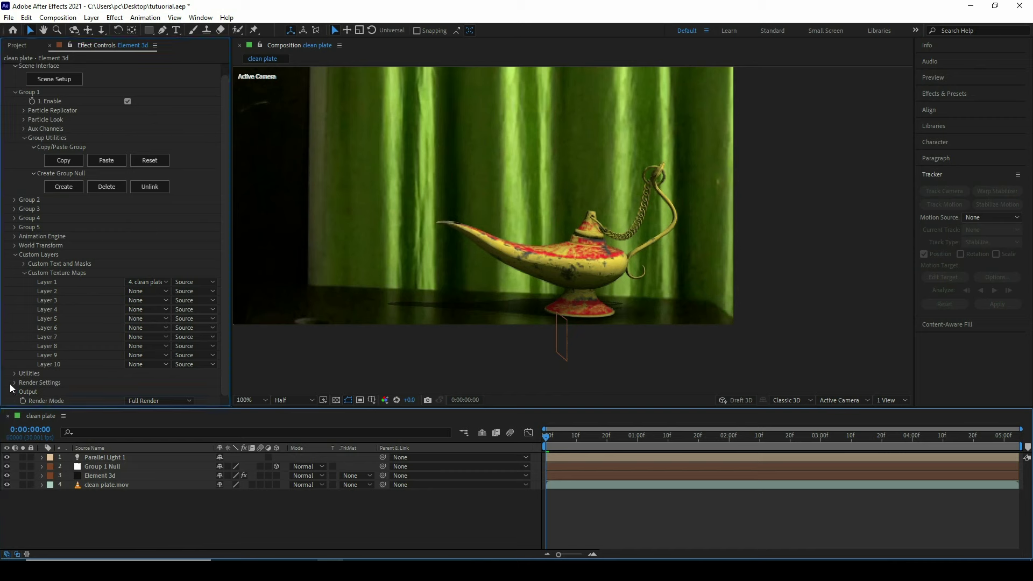
click(14, 382)
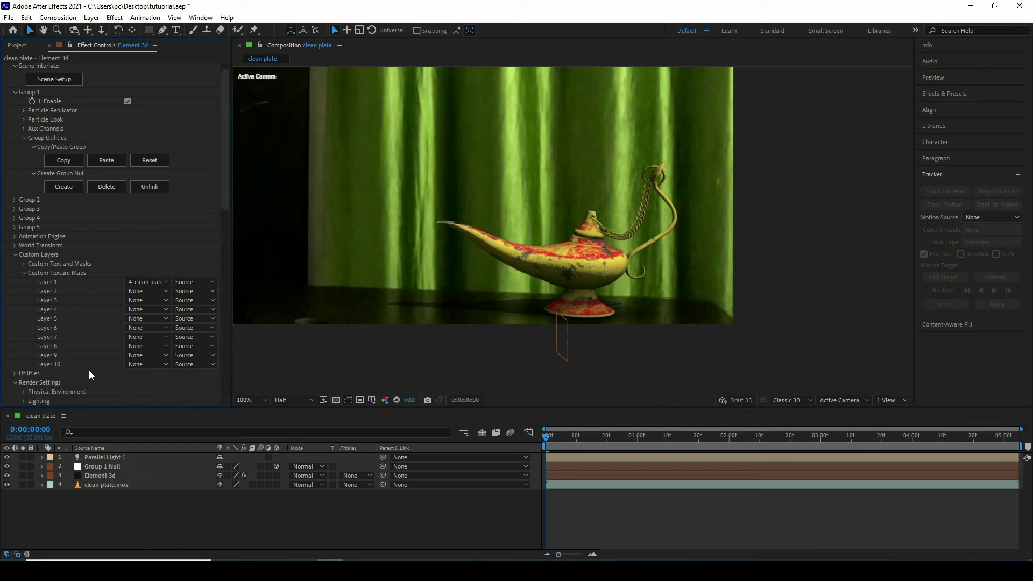
scroll(89, 350, down, 10)
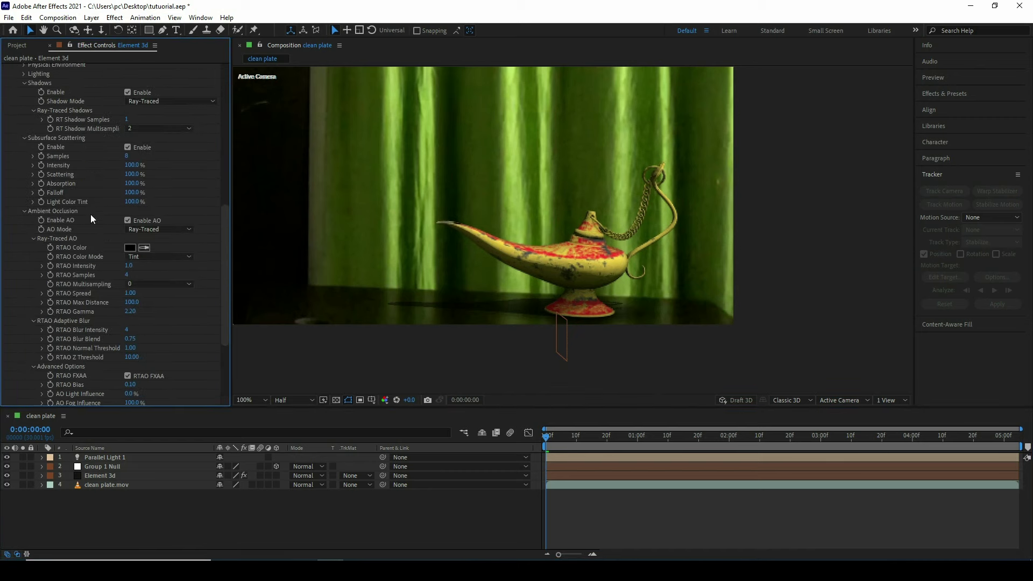
scroll(91, 218, up, 3)
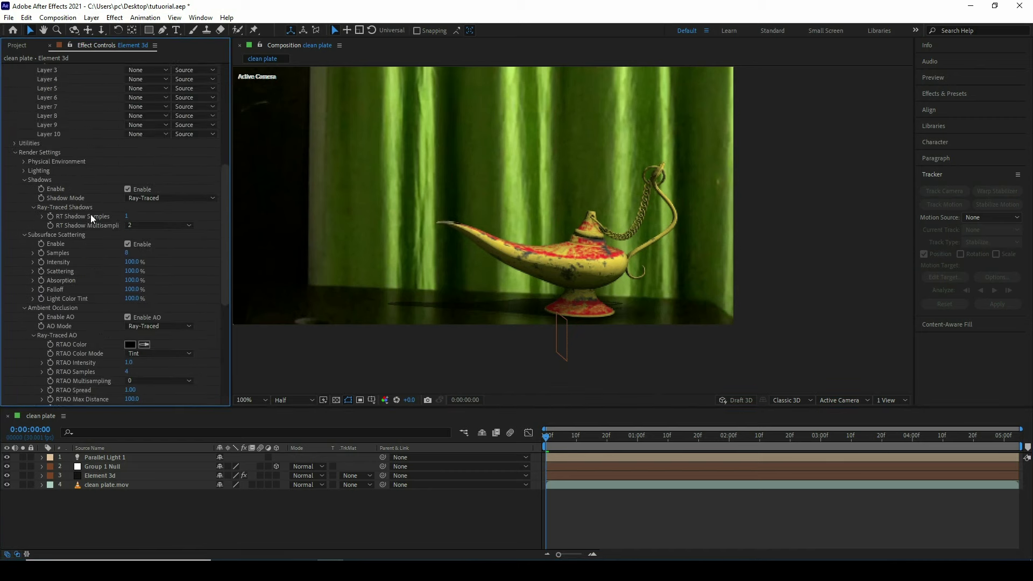
click(153, 198)
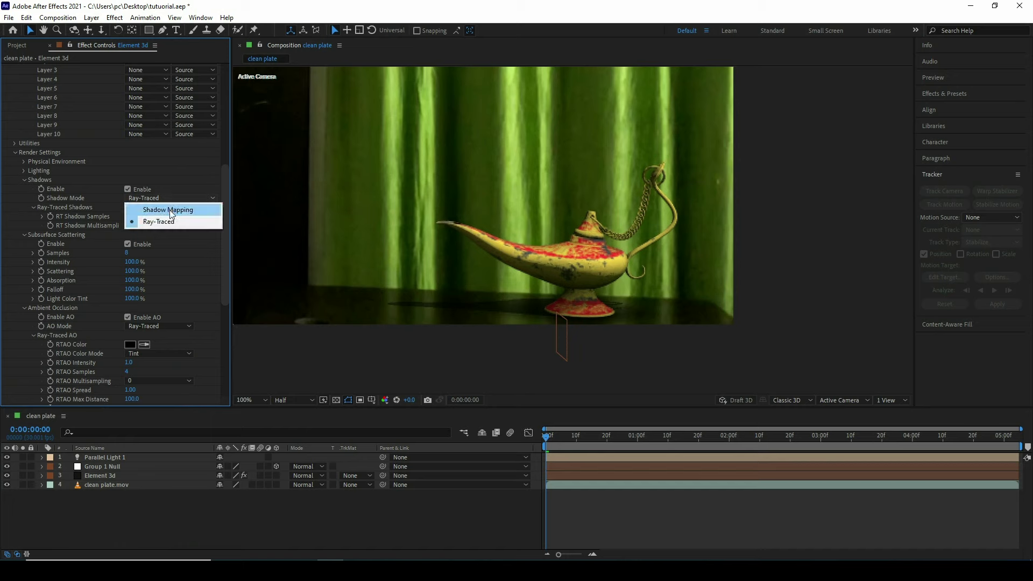
click(169, 210)
Increase the shadow Blur Radius to soften the lamp's shadow, viewing at 200%.
click(113, 256)
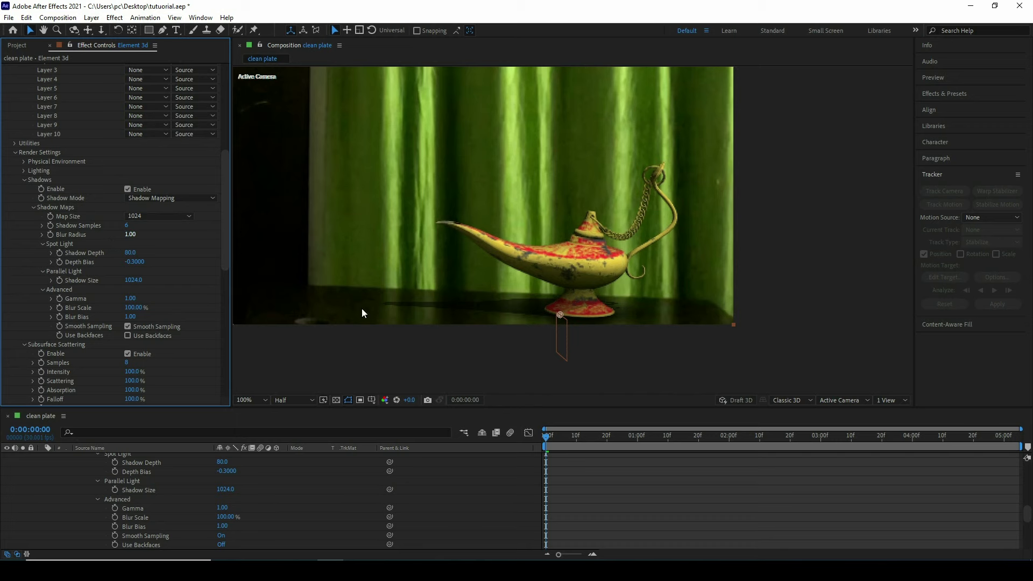
click(515, 297)
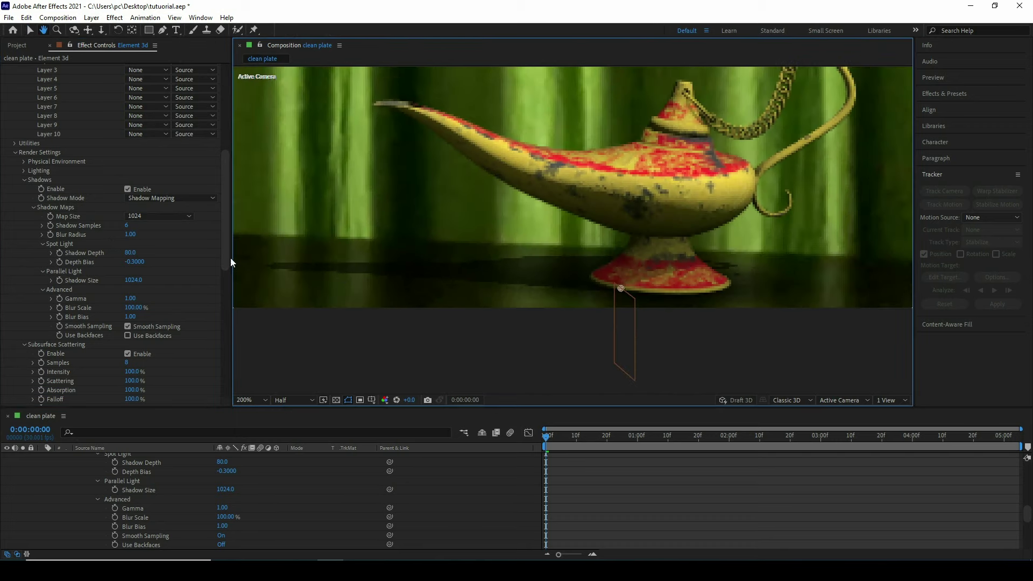
drag(131, 235, 226, 246)
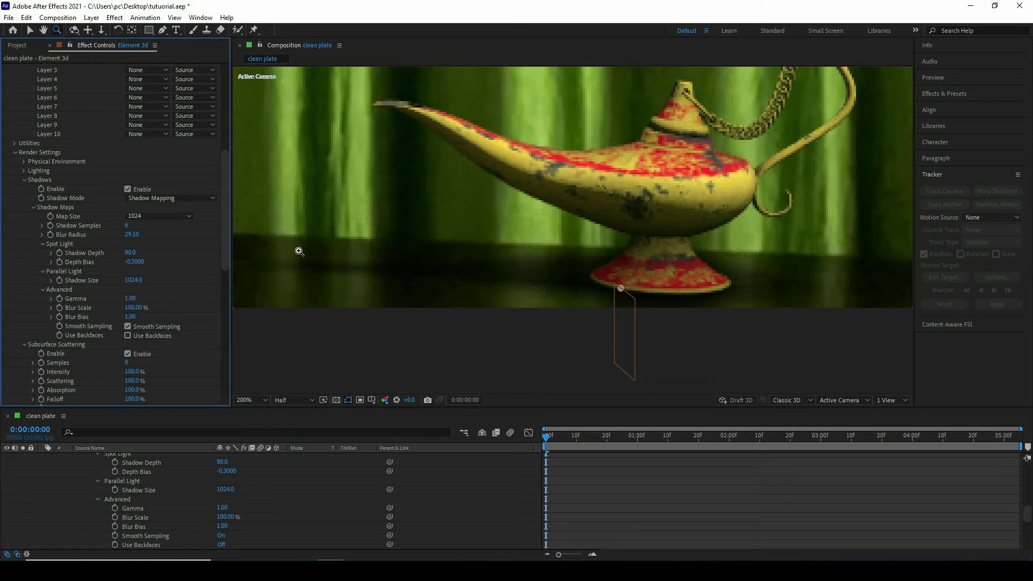
click(24, 180)
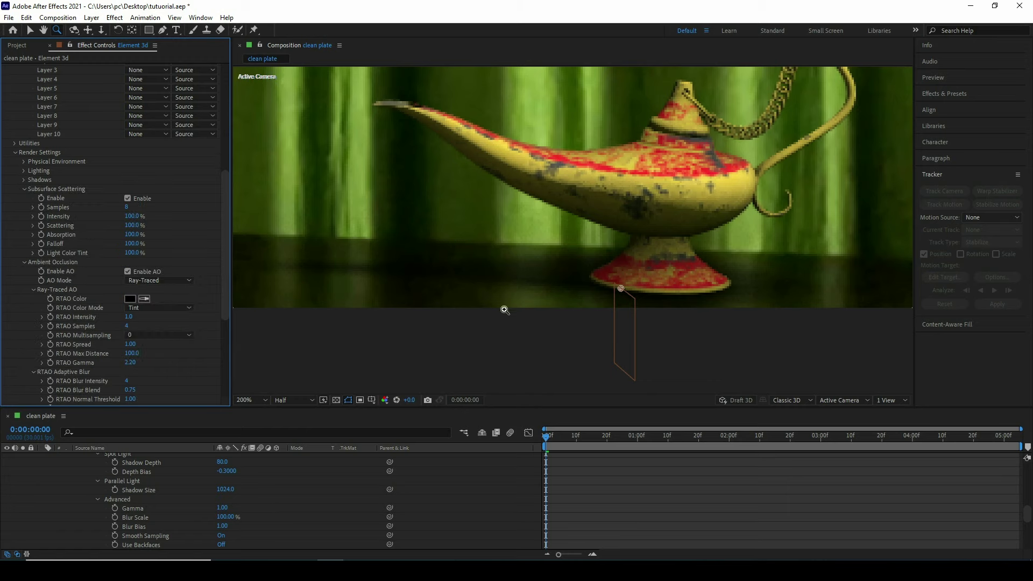
Frame the lamp in the viewer and bring up the preview resolution options.
key(h)
drag(633, 189, 621, 220)
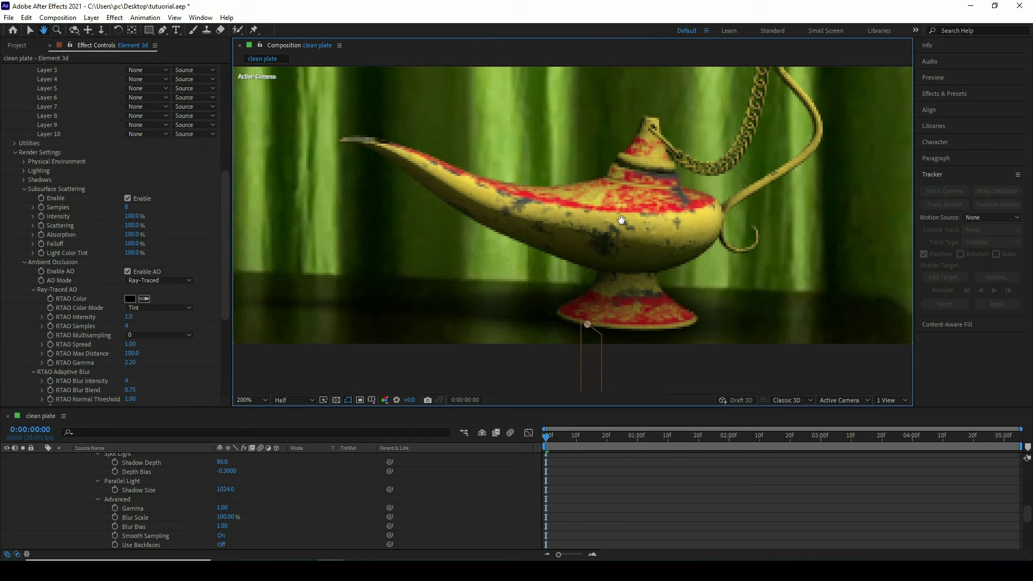
key(z)
click(302, 401)
Preview at Full resolution and apply Noise Alpha to Element 3D with 5% Amount.
click(296, 426)
click(958, 97)
click(951, 105)
text(alp)
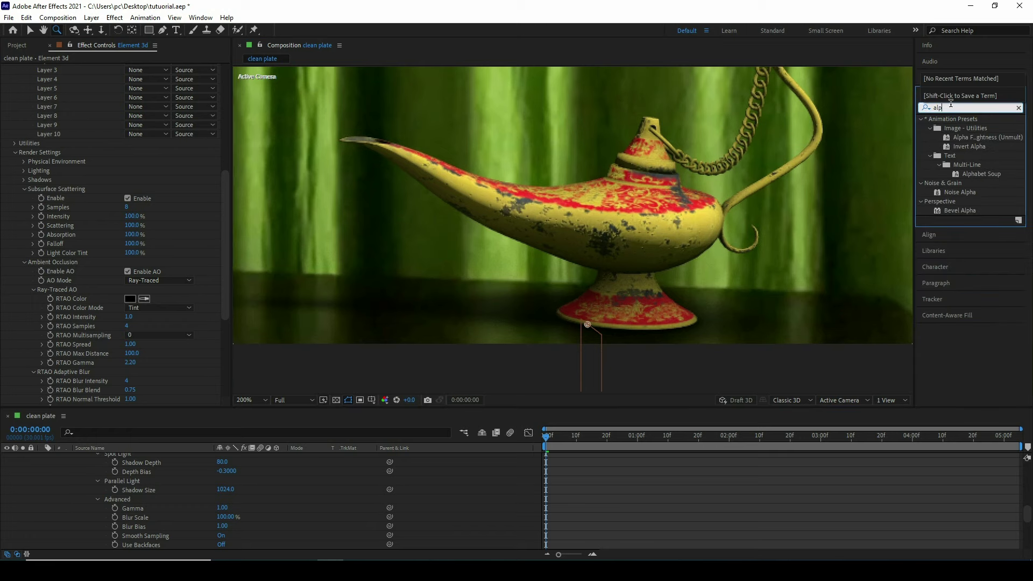
text(ha)
drag(952, 192, 121, 367)
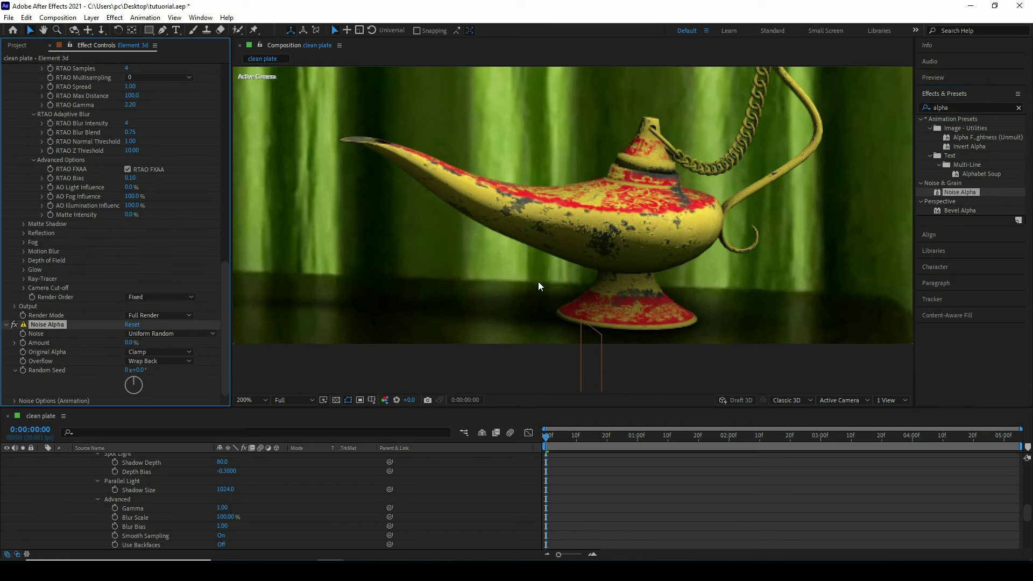
scroll(571, 223, up, 3)
click(129, 342)
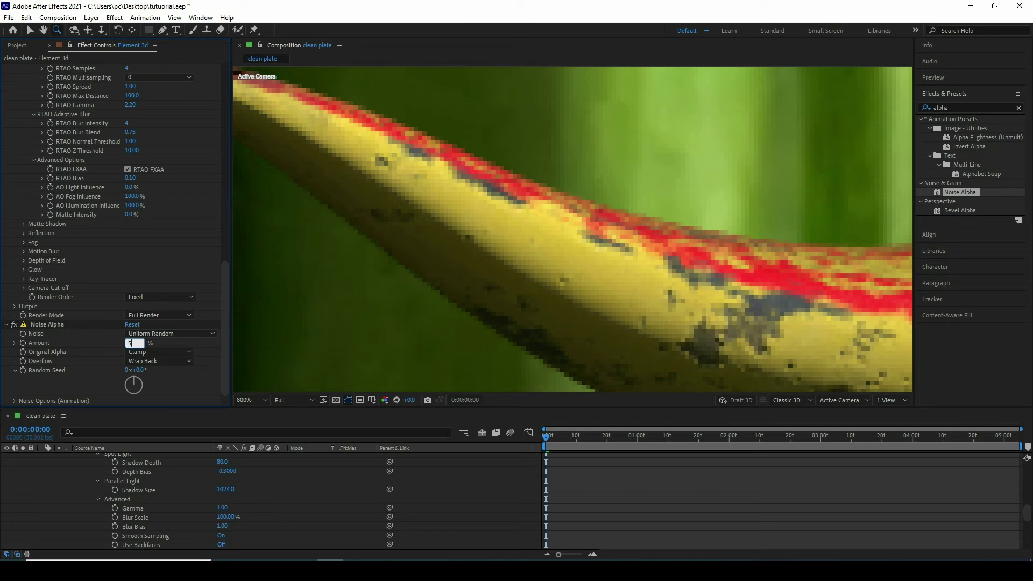
text(5)
key(Return)
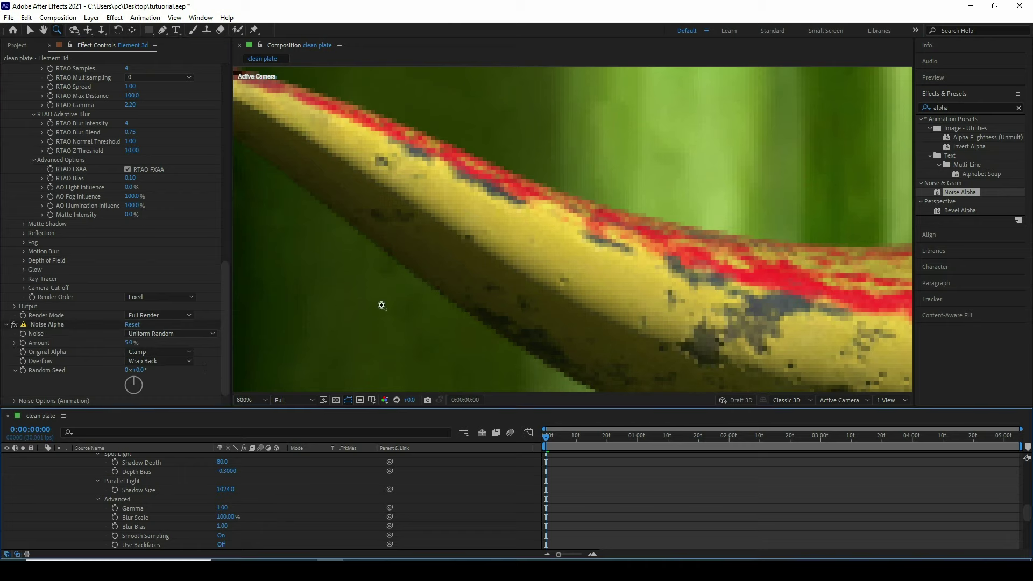
Raise the Noise Alpha Amount to 10% and toggle the effect to compare.
scroll(525, 201, up, 1)
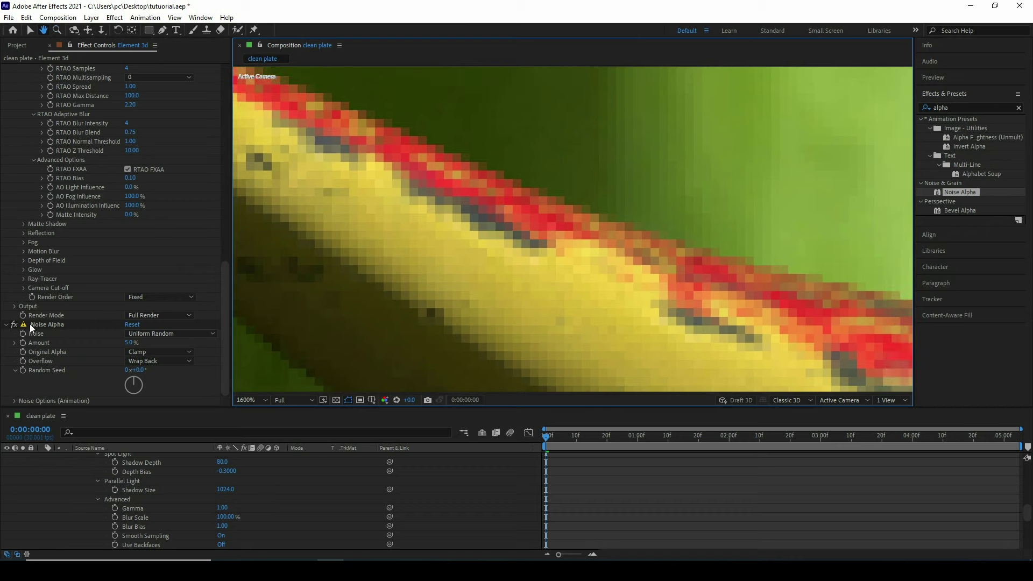
click(17, 326)
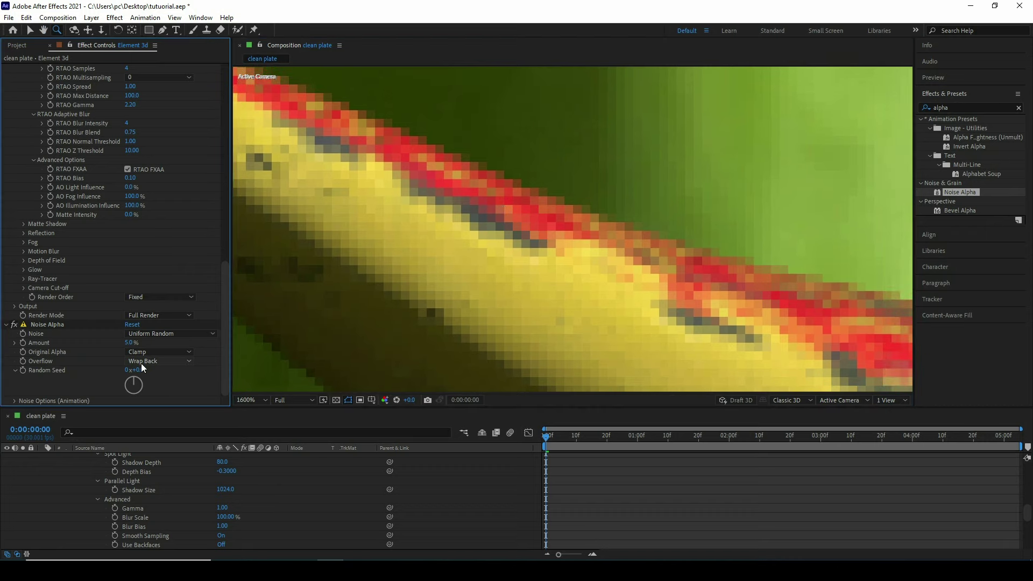
click(129, 342)
text(10)
key(Return)
click(15, 325)
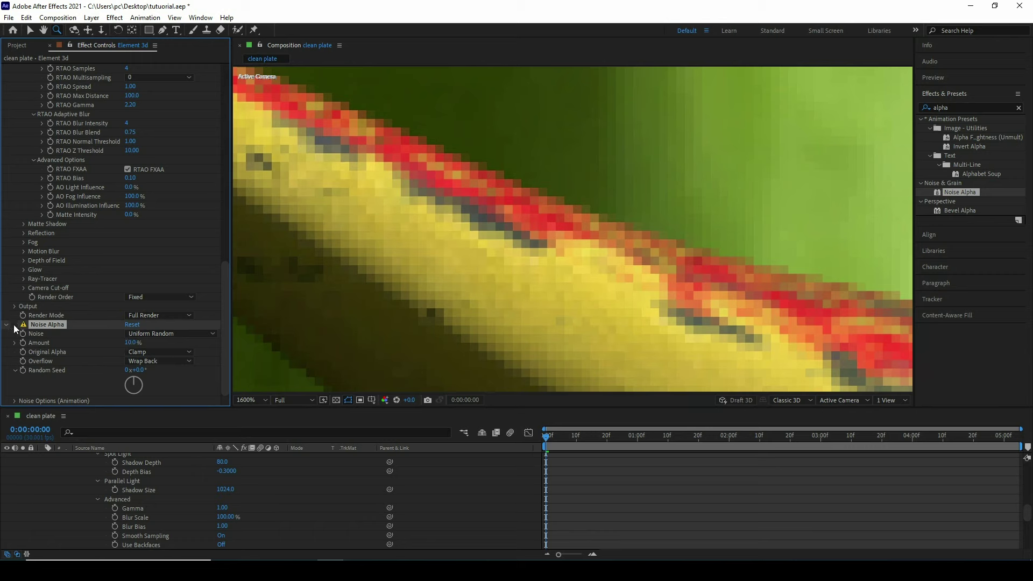
click(15, 325)
click(14, 325)
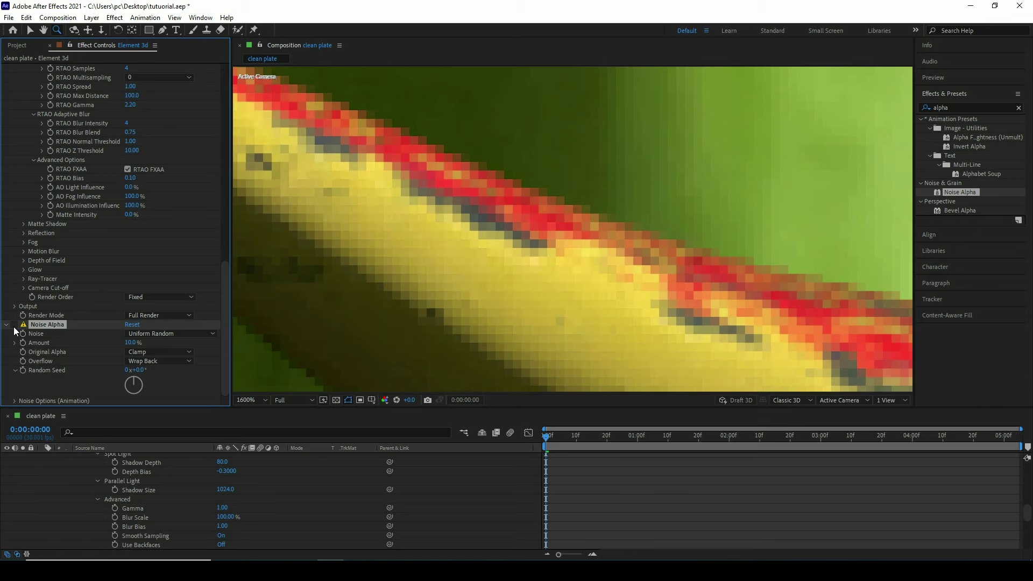
click(14, 325)
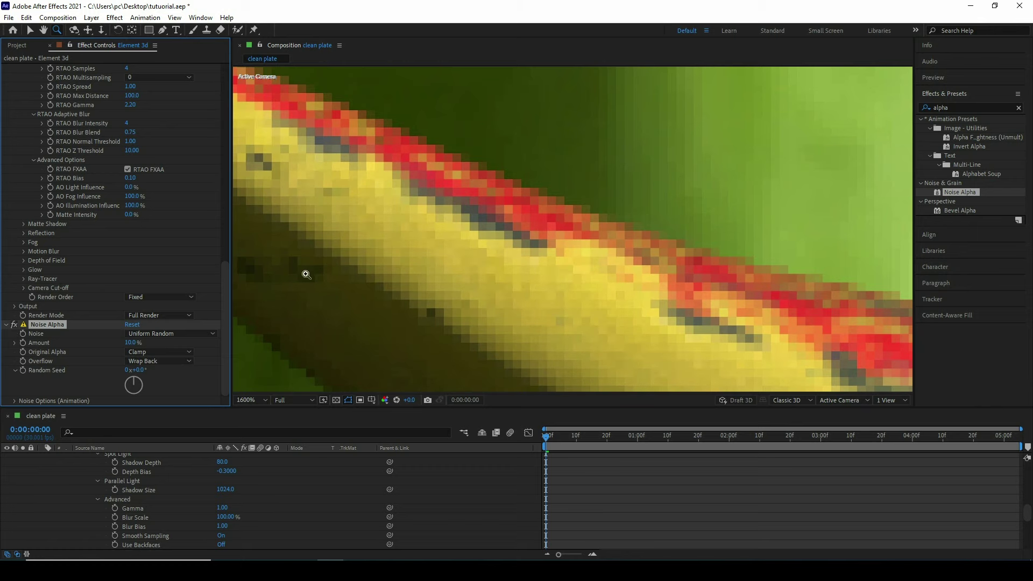
Reframe the spout close-up and search Effects & Presets for 'fast box'.
alt+click(605, 215)
key(h)
drag(611, 224, 603, 247)
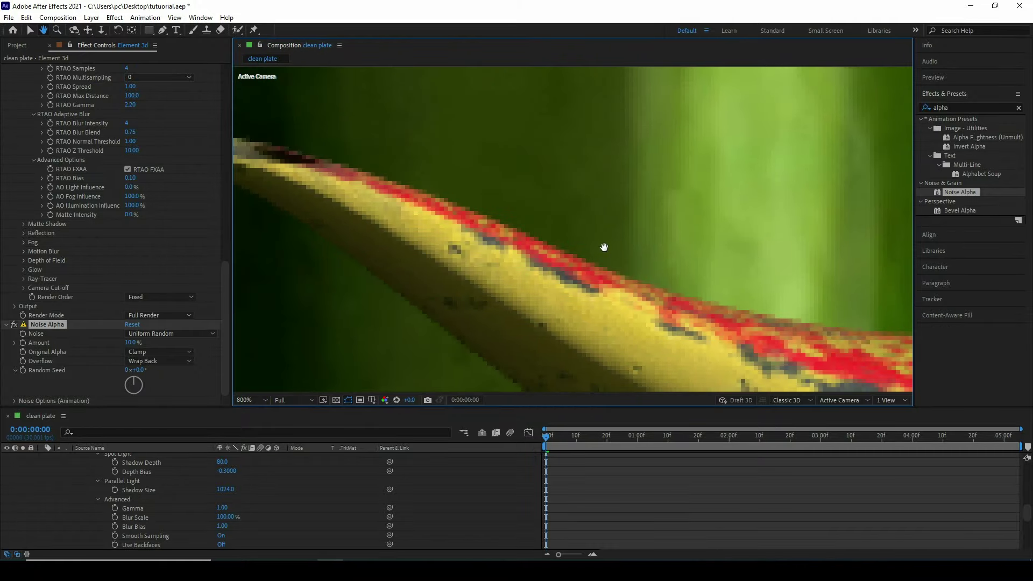
key(z)
click(956, 106)
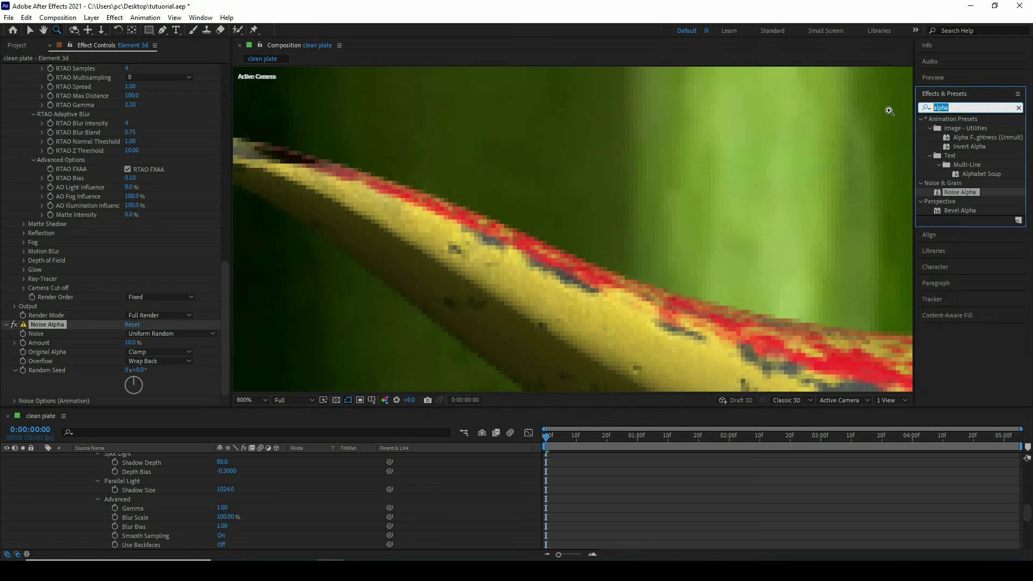
text(fast box)
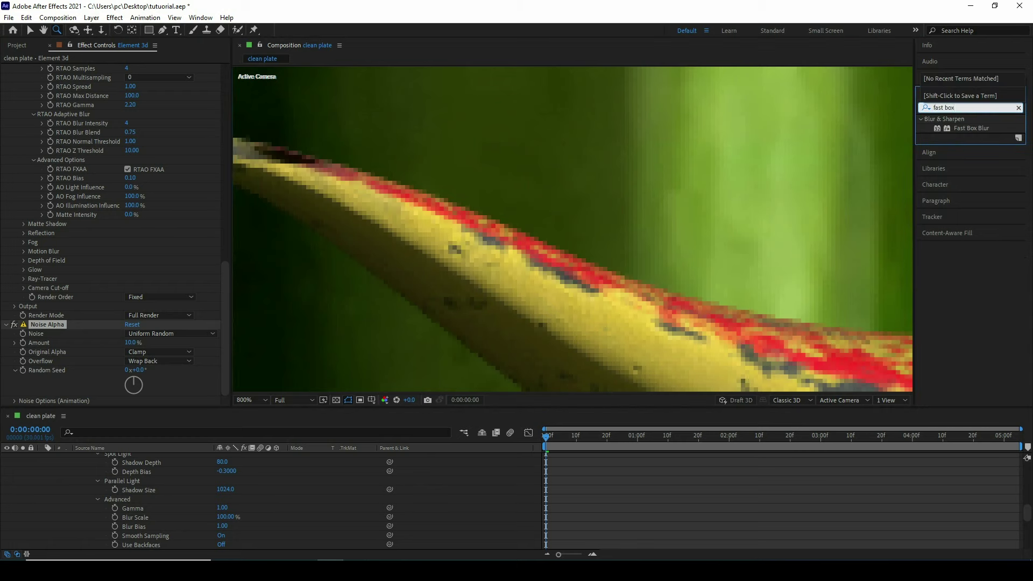
Apply Fast Box Blur to Element 3D and set its Blur Radius to 0.0.
drag(957, 130, 118, 344)
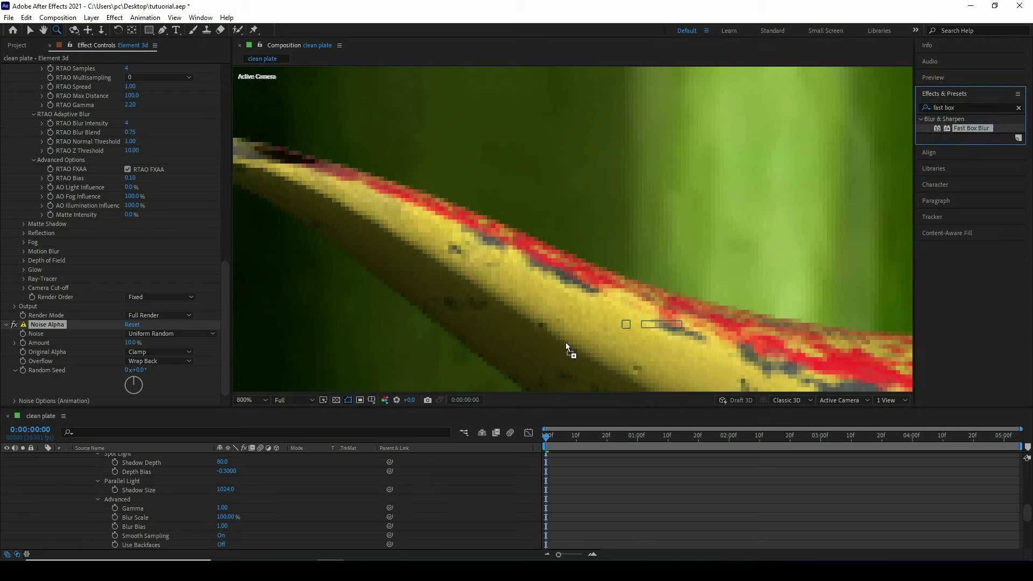
key(z)
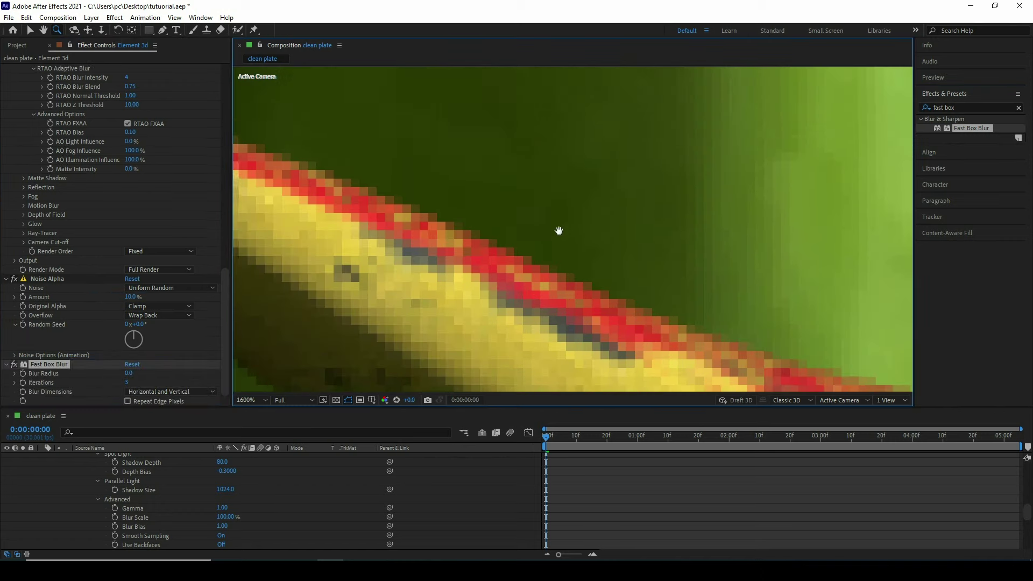
click(547, 150)
click(128, 373)
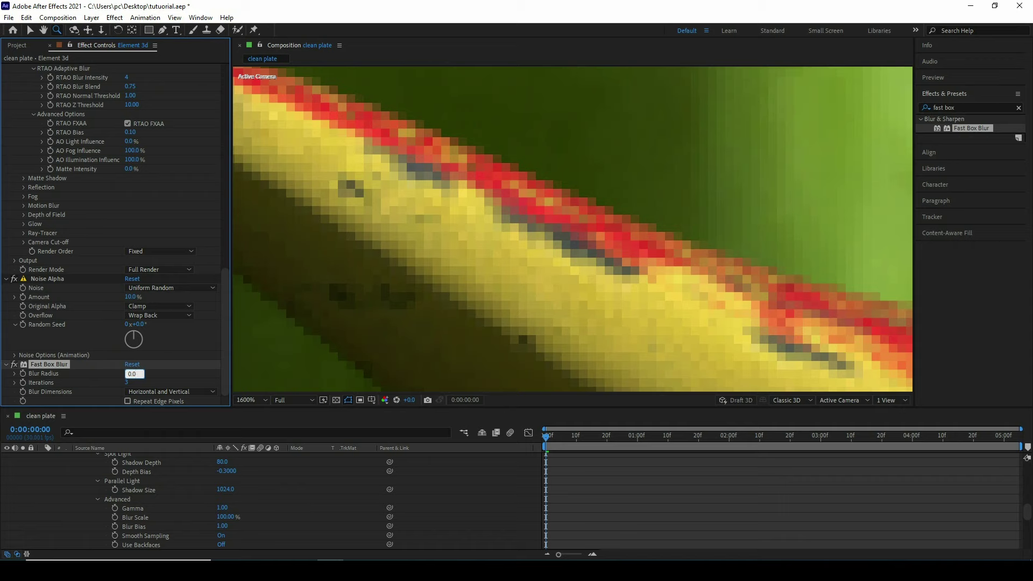
text(2)
key(Return)
click(15, 364)
click(15, 365)
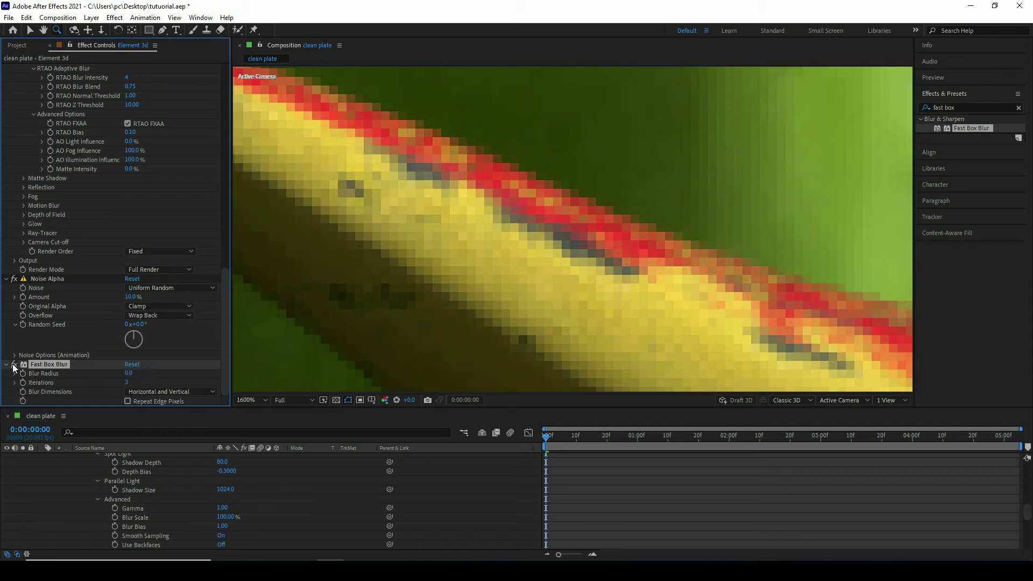
click(131, 373)
text(0.0)
key(Return)
Zoom out to 800%, pan to frame the whole lamp, and deselect Fast Box Blur.
alt+click(597, 240)
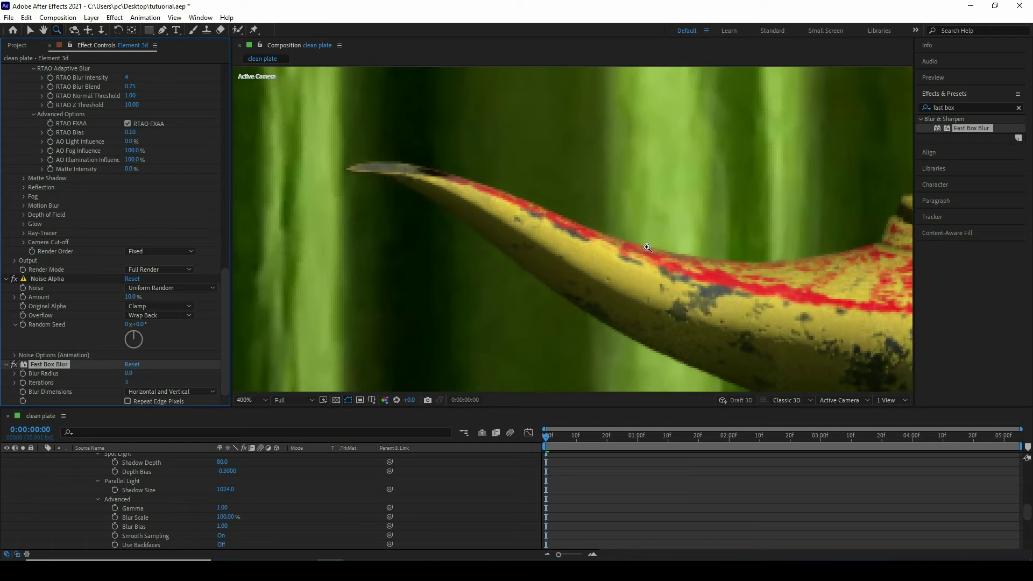
key(v)
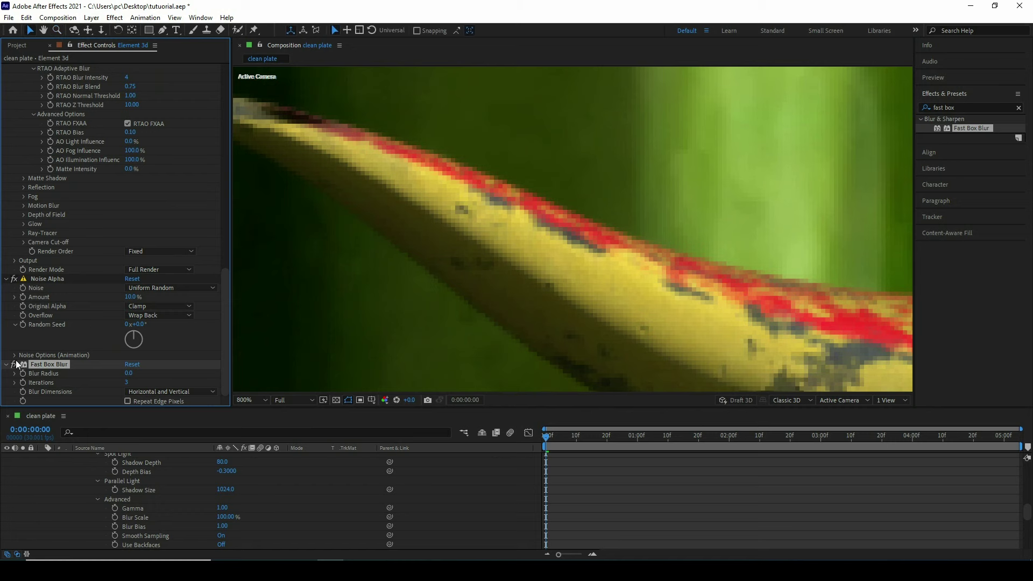
scroll(617, 259, down, 3)
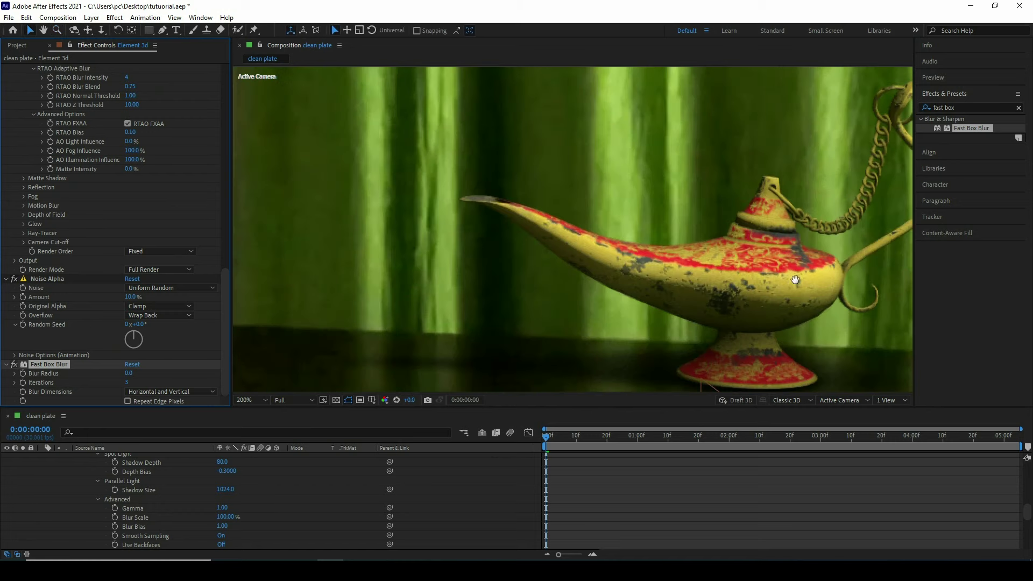
key(h)
drag(726, 247, 647, 253)
mouse_move(796, 226)
mouse_down()
mouse_move(750, 237)
mouse_move(747, 223)
mouse_up()
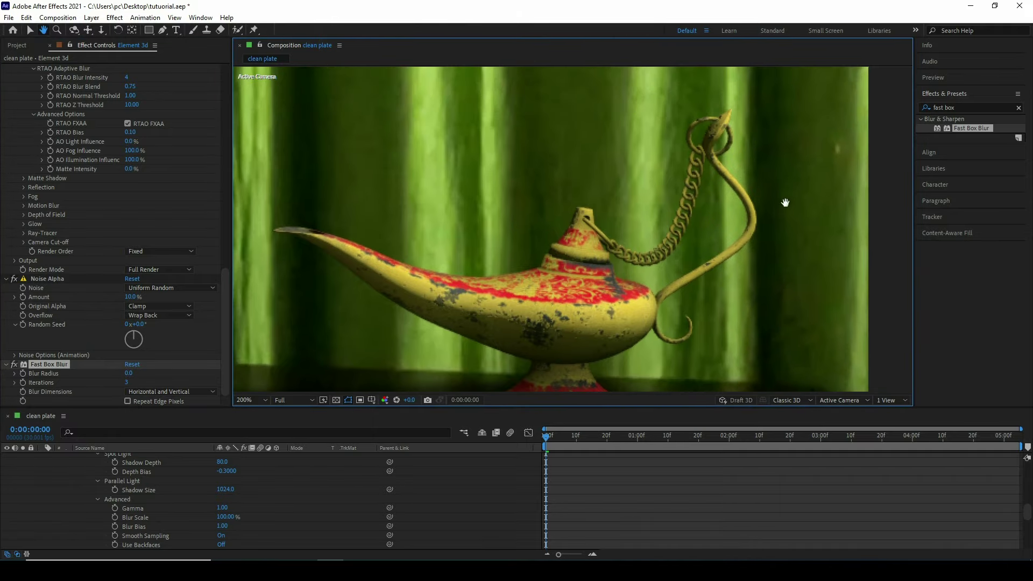
key(v)
drag(895, 140, 638, 265)
Search 'cc light' and apply CC Light Sweep to the Element 3d layer.
triple_click(961, 110)
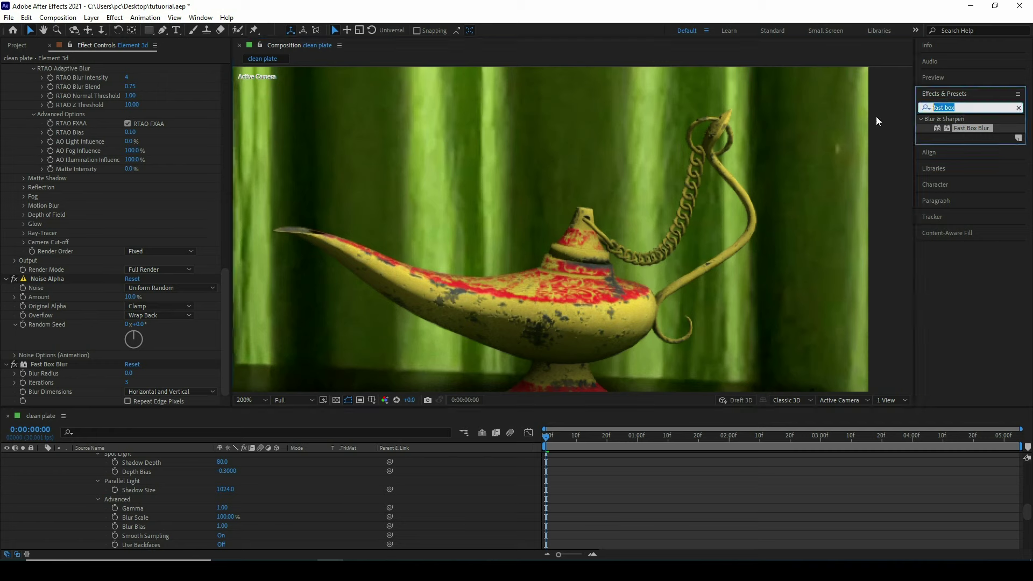
text(cc light)
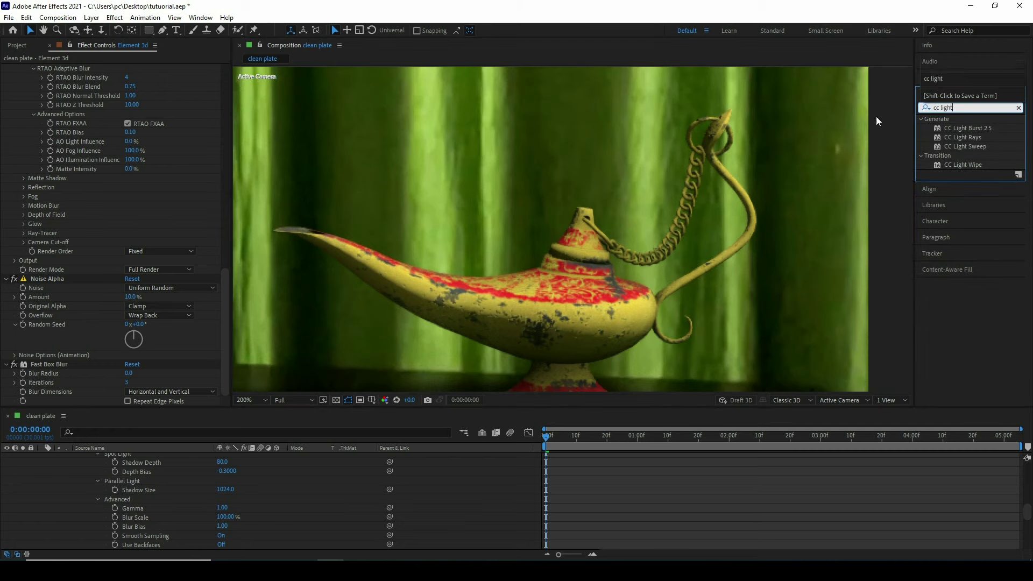
mouse_move(963, 146)
mouse_down()
mouse_move(141, 340)
mouse_move(124, 365)
mouse_up()
scroll(653, 217, down, 4)
scroll(621, 220, up, 2)
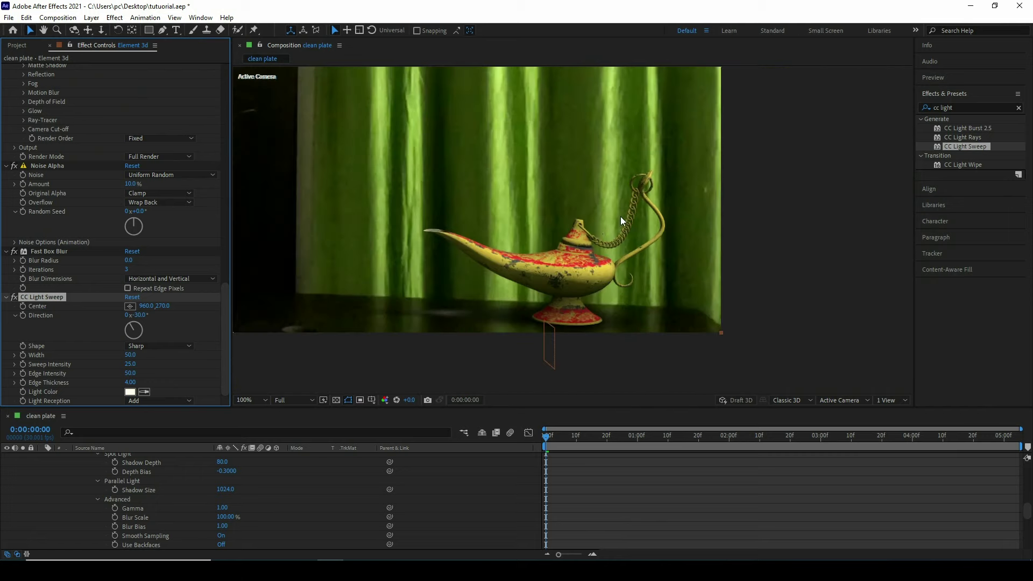
Centre the light sweep on the lamp handle with Width 80 and Sweep Intensity 15.
click(130, 306)
click(660, 195)
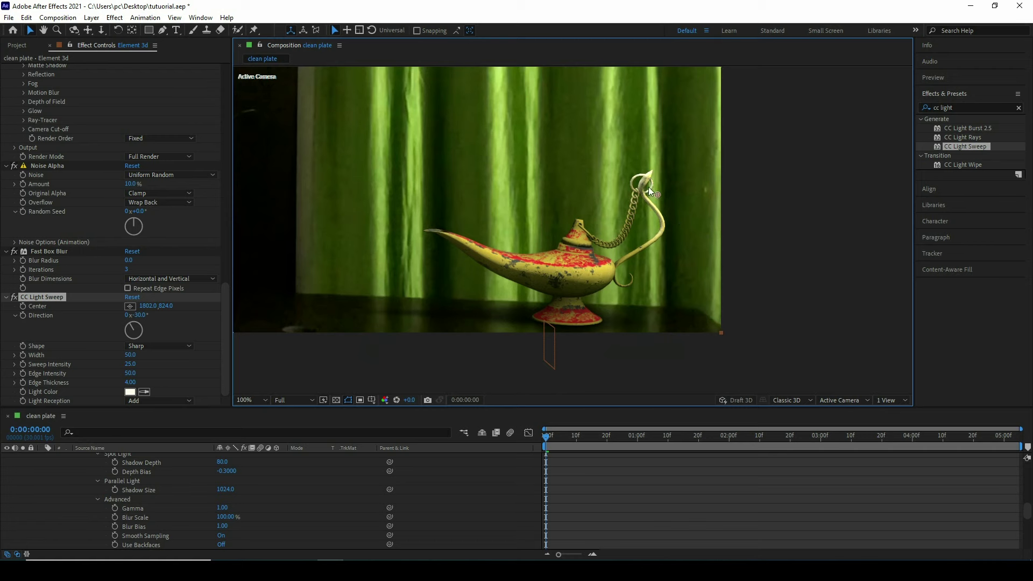
scroll(676, 242, up, 2)
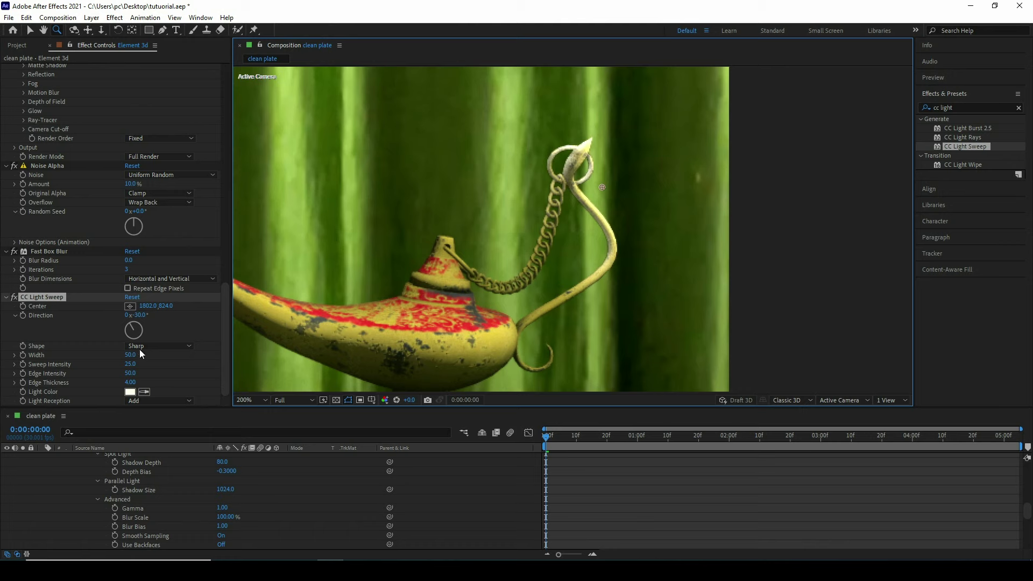
drag(134, 359, 158, 364)
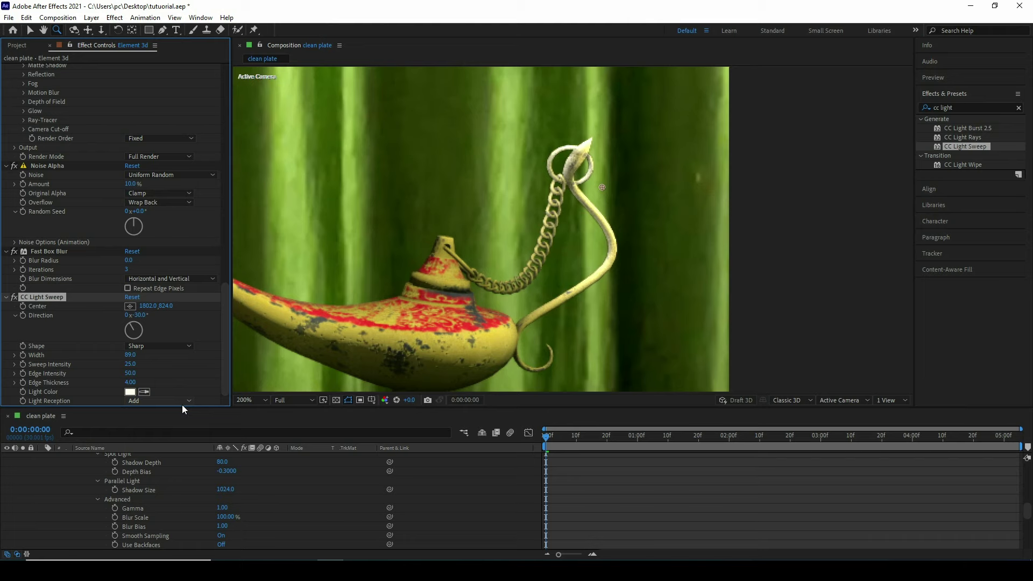
click(130, 365)
text(15)
key(Return)
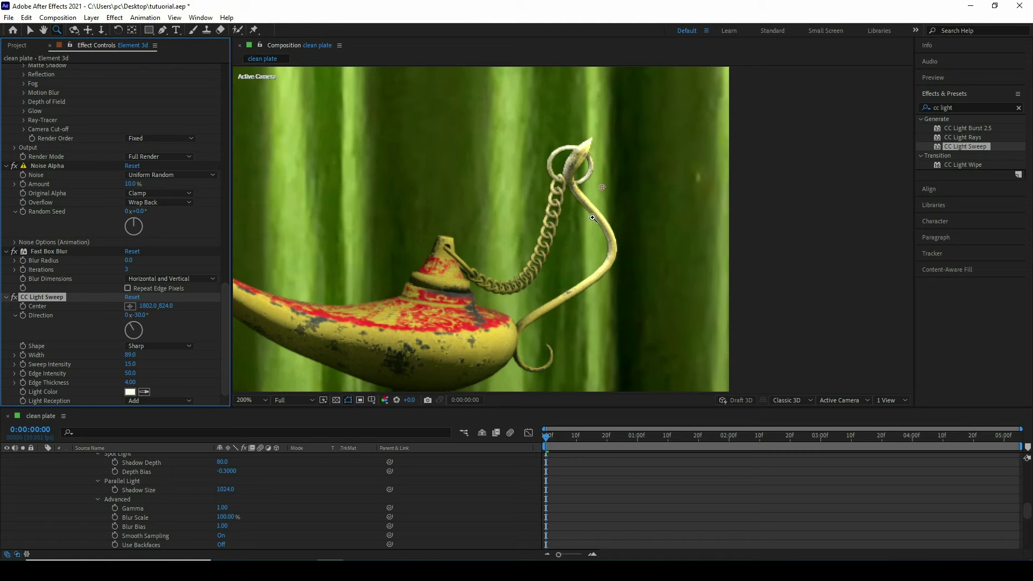
Nudge the sweep centre up the handle and reframe the view on the full comp.
key(v)
mouse_move(602, 187)
mouse_down()
mouse_move(629, 164)
mouse_move(606, 166)
mouse_up()
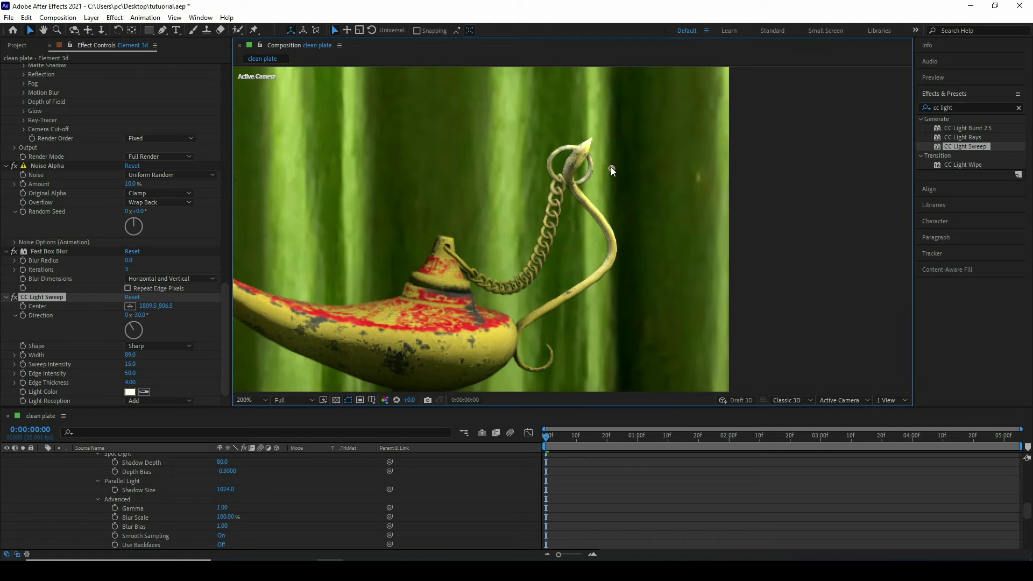
key(comma)
key(h)
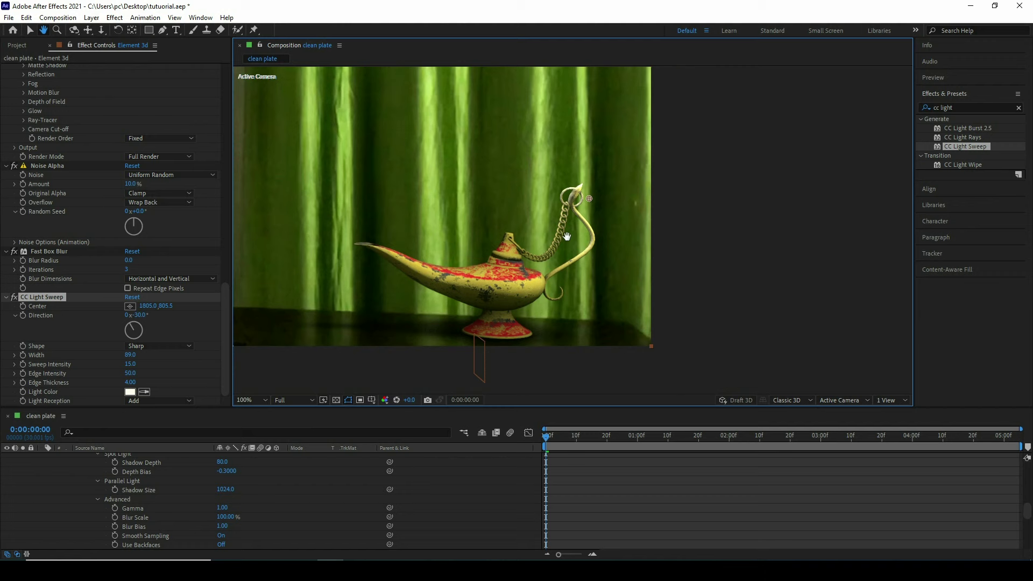
key(comma)
drag(532, 247, 678, 318)
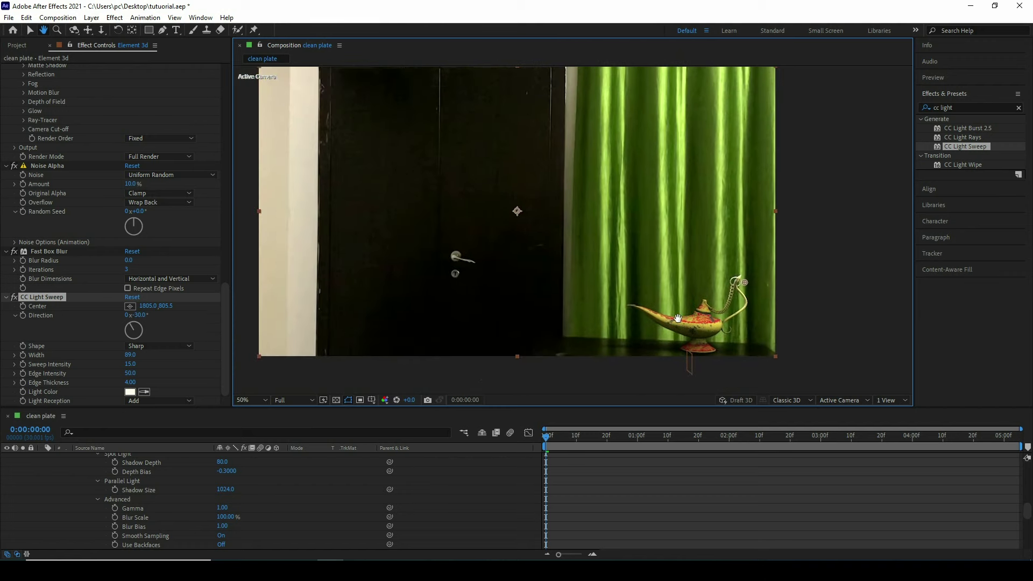
Add Main video.mov above the clean plate, sliding it to start later, around 0:00:01:24.
key(v)
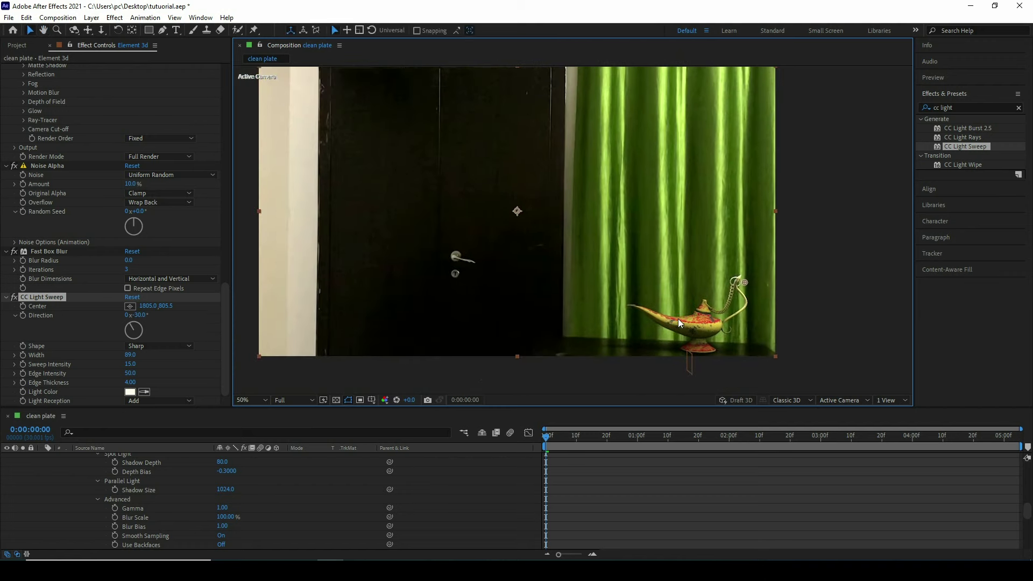
key(u)
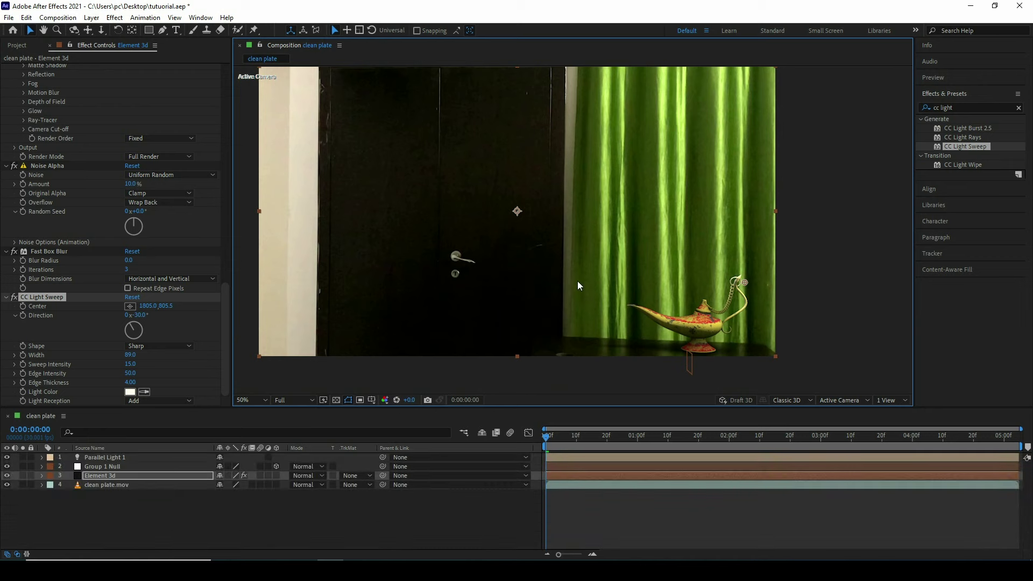
key(ctrl+0)
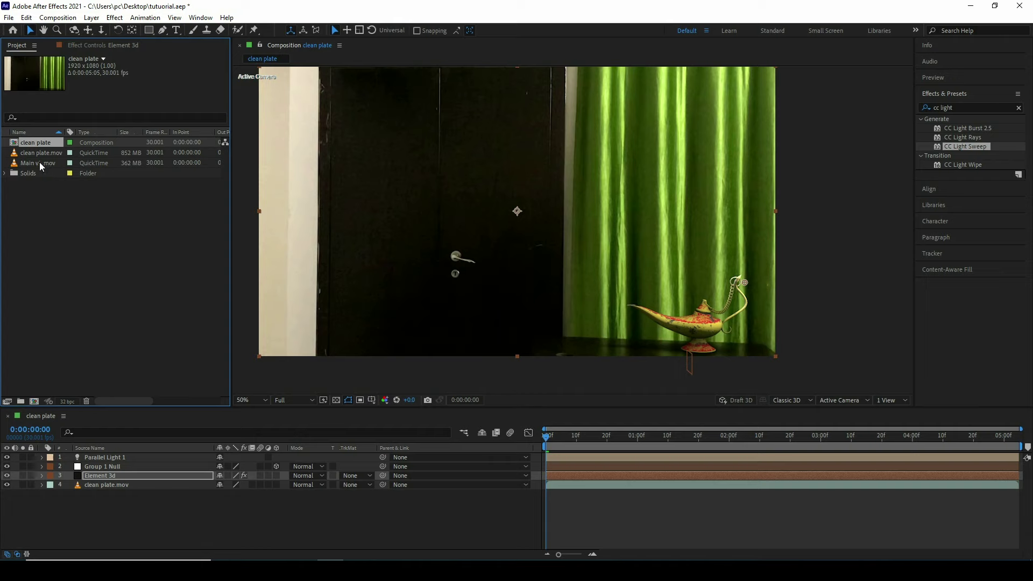
drag(40, 162, 101, 480)
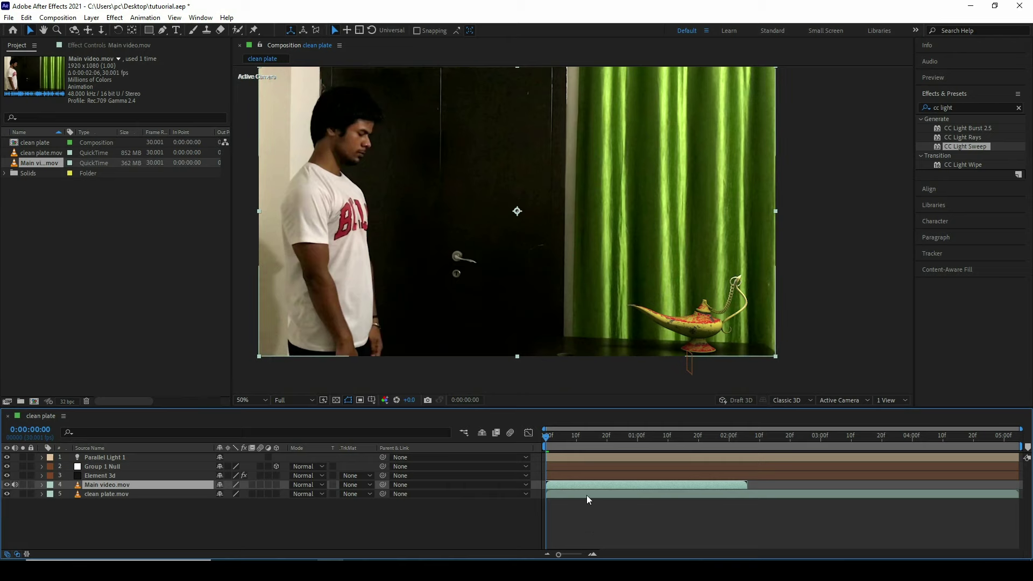
drag(560, 482, 712, 502)
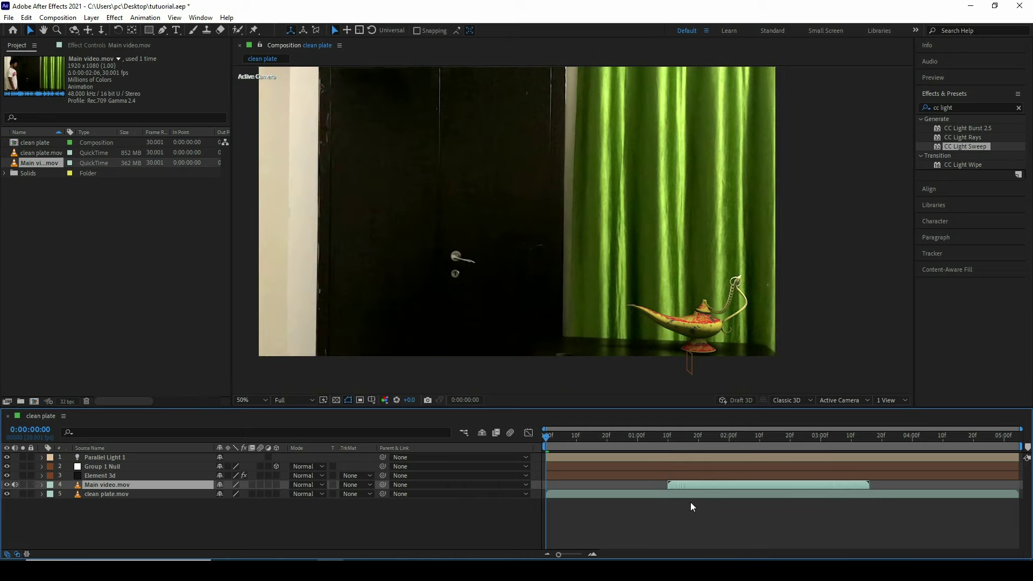
click(713, 438)
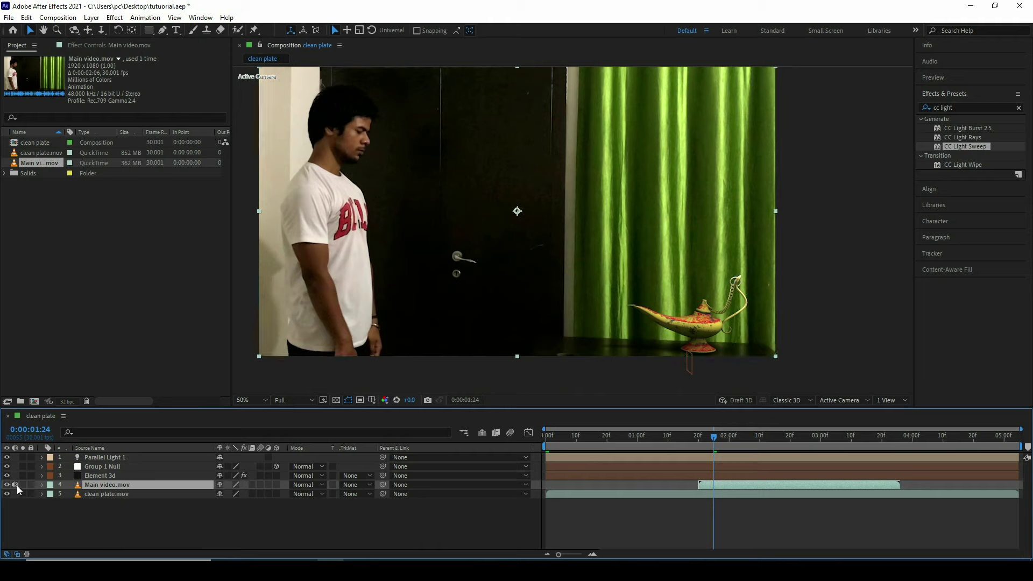
Duplicate the Main video.mov layer and rename the top copy Roto.
click(26, 17)
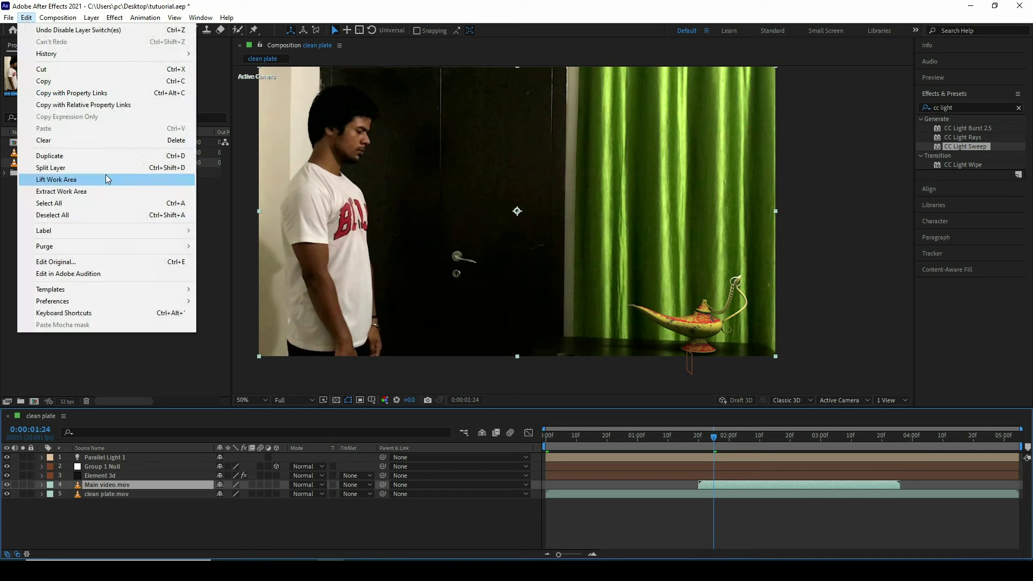
click(108, 155)
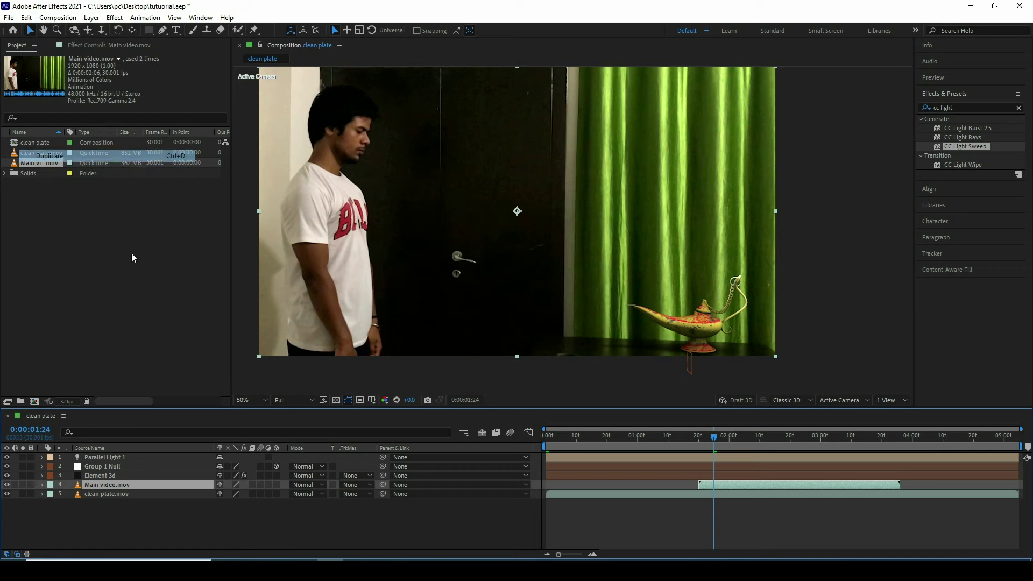
right_click(108, 486)
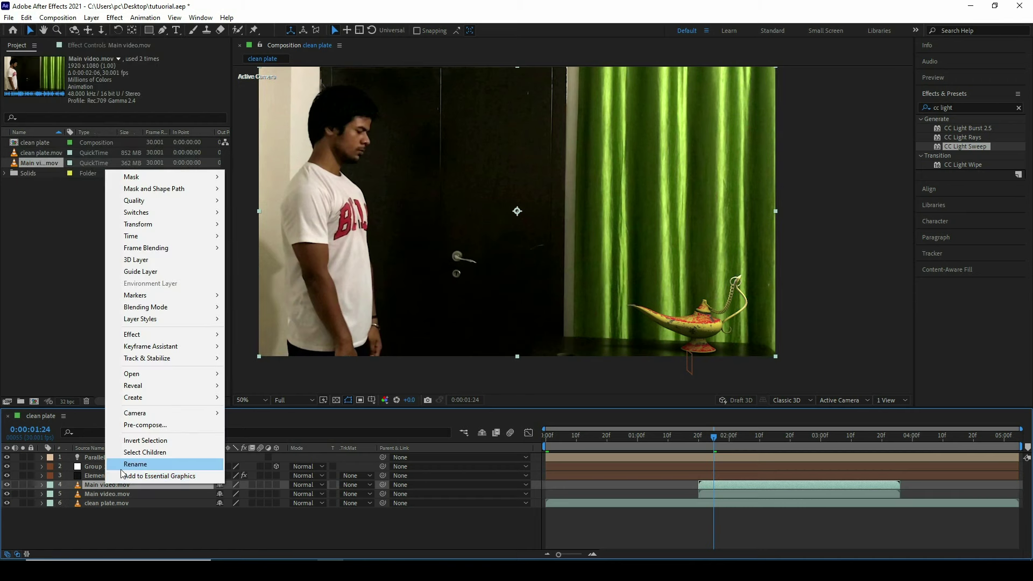
click(118, 466)
text(Roto)
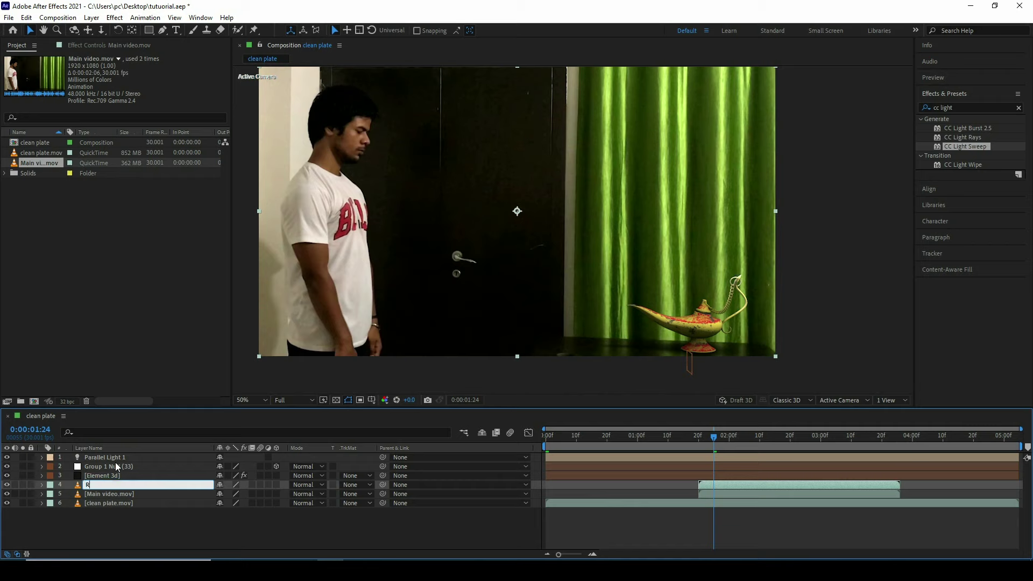
key(Return)
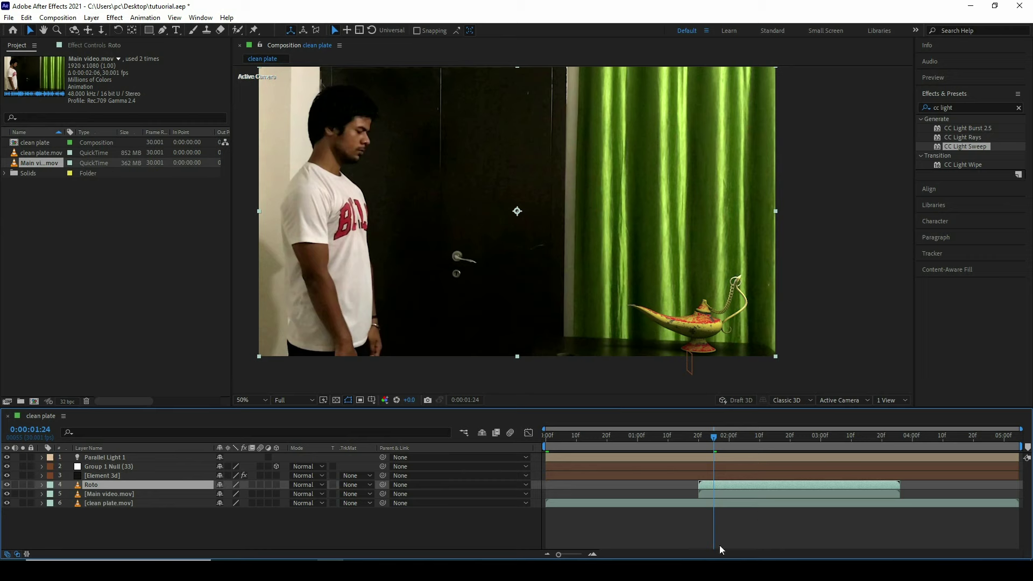
Hide the lower Main video.mov layer and reselect the Roto layer.
click(743, 493)
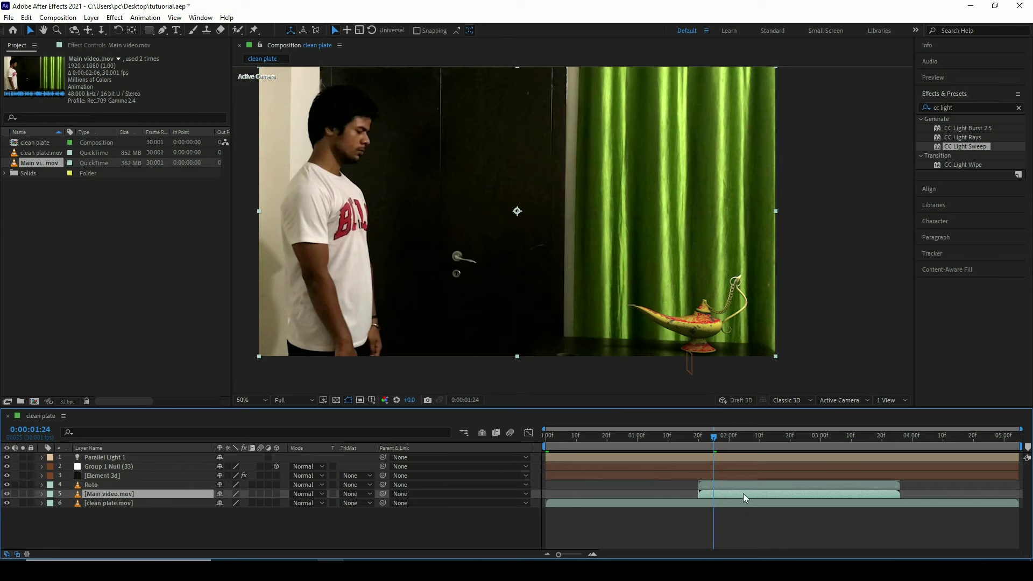
click(7, 494)
click(99, 487)
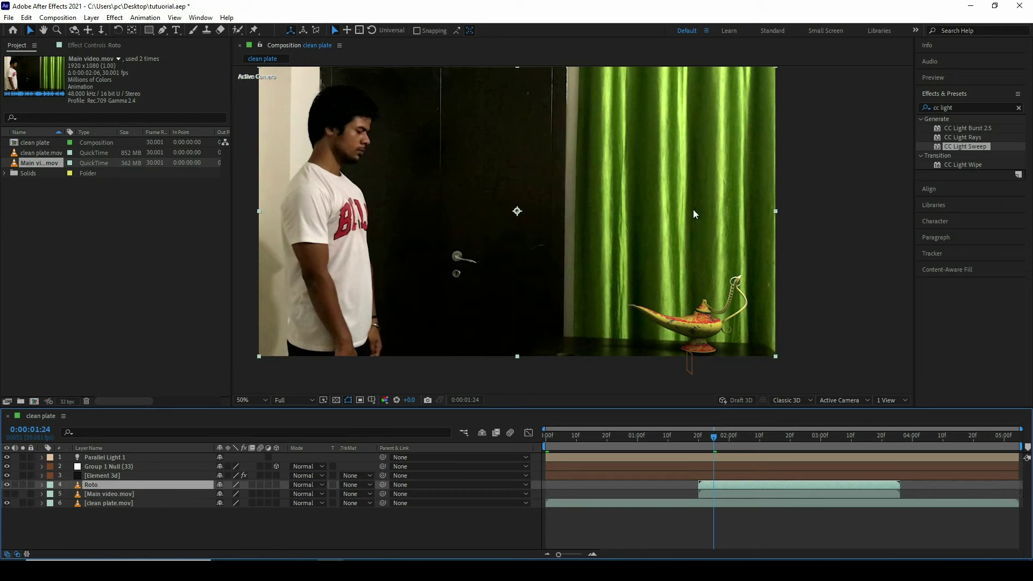
Open the Roto layer in a maximised Layer panel with the Roto Brush tool active.
double_click(640, 234)
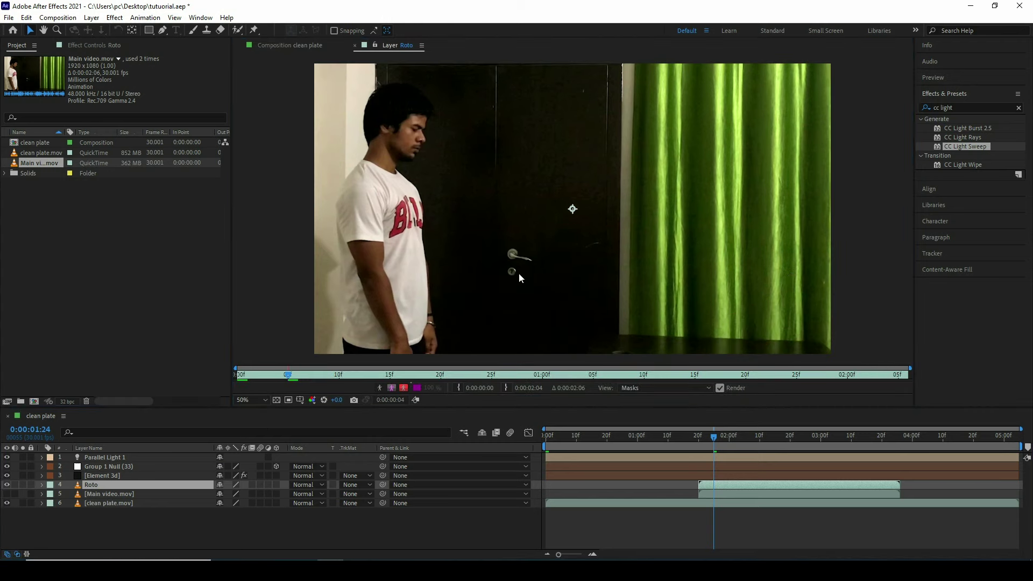
click(238, 30)
key(grave)
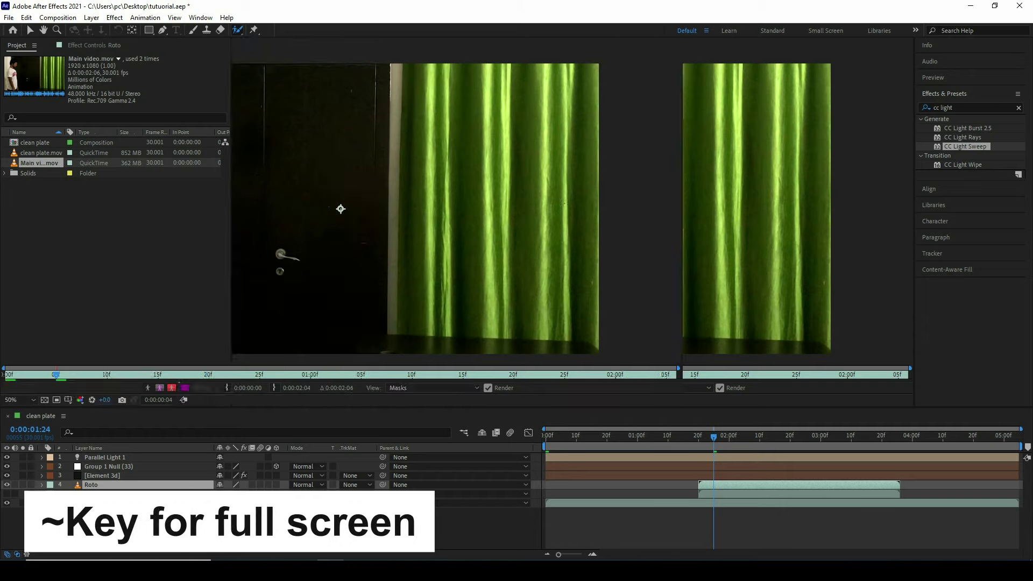
scroll(387, 252, up, 2)
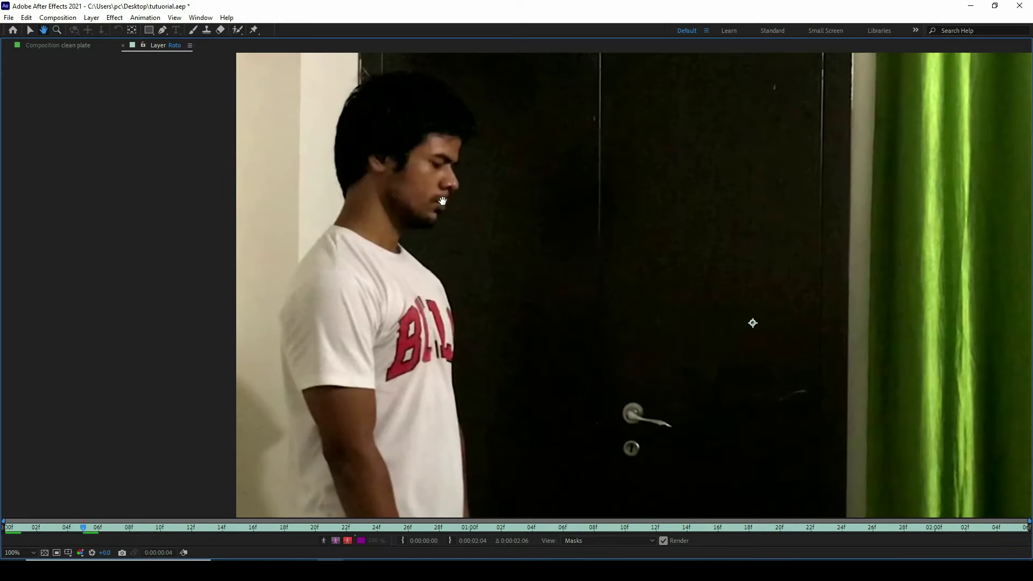
click(242, 29)
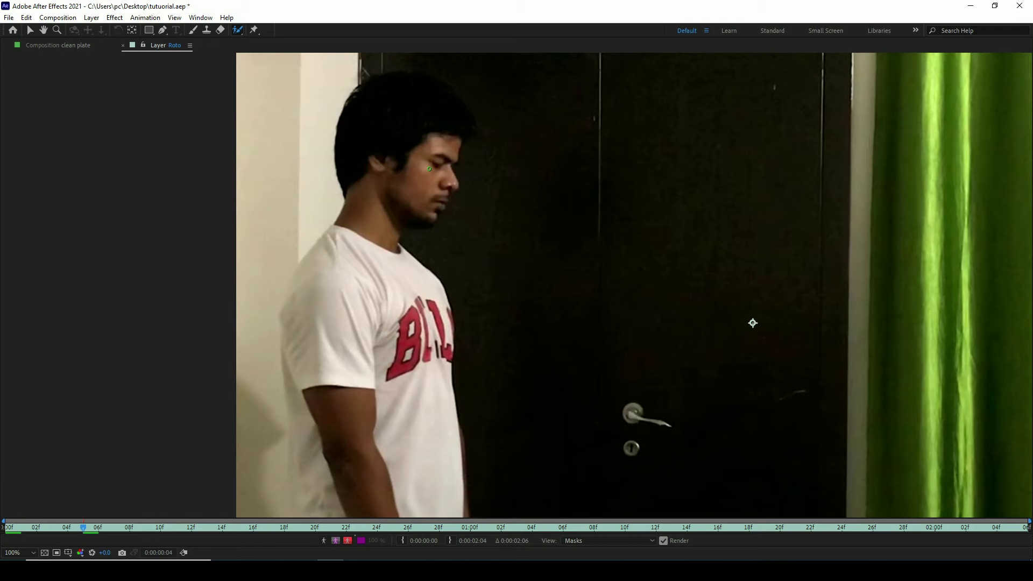
Paint the actor's face, neck and back of head as foreground with a head-sized brush.
drag(428, 139, 433, 253)
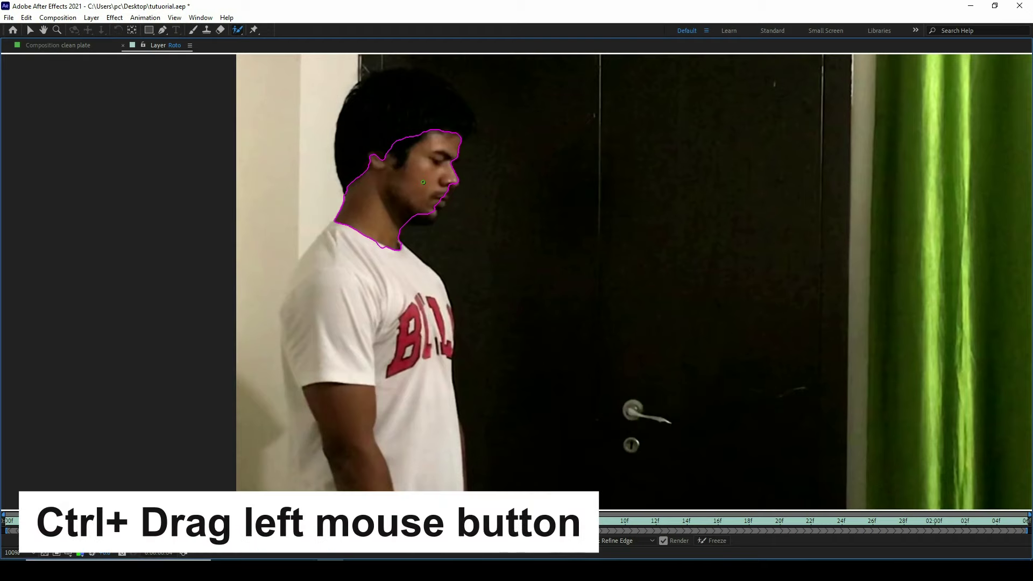
drag(423, 182, 445, 181)
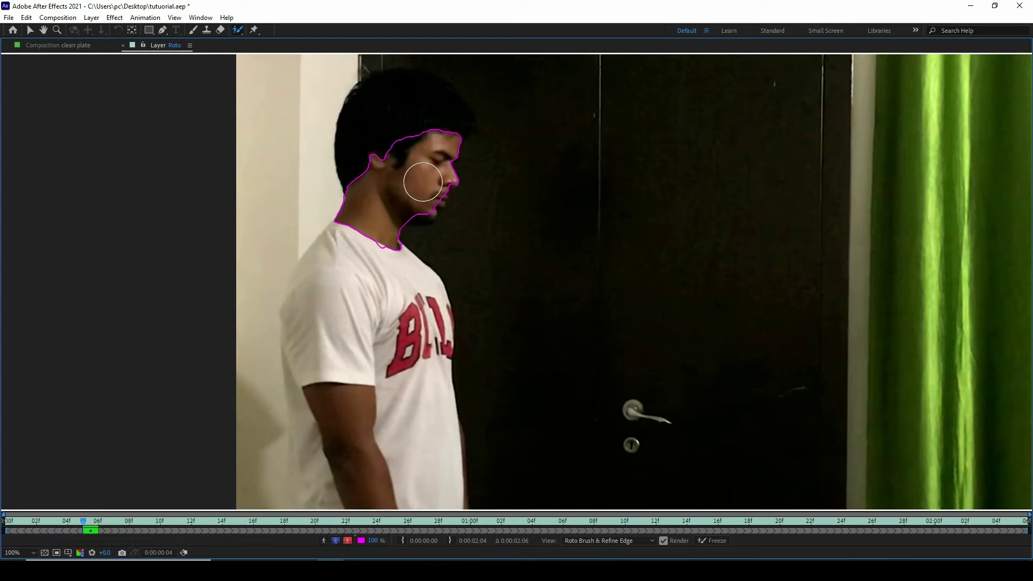
drag(431, 111, 380, 159)
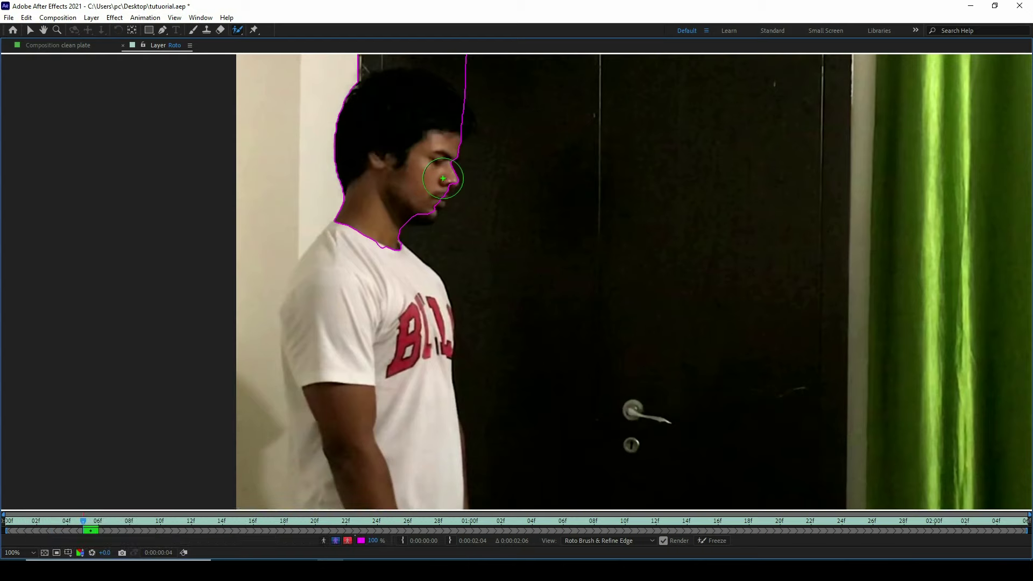
scroll(444, 178, up, 2)
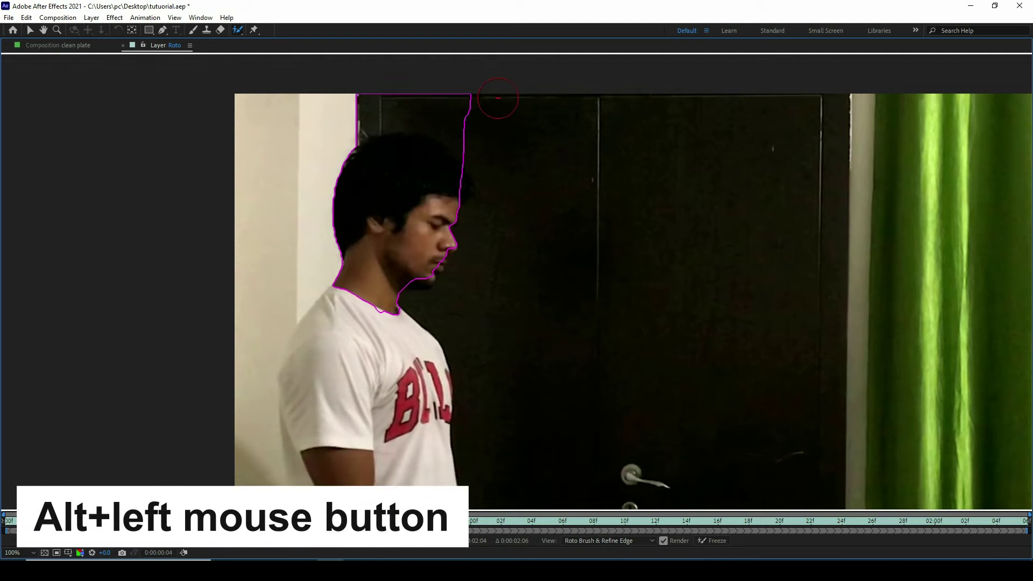
Subtract the door area above the head and add the hair, shoulder and arm edge.
alt+drag(486, 100, 344, 101)
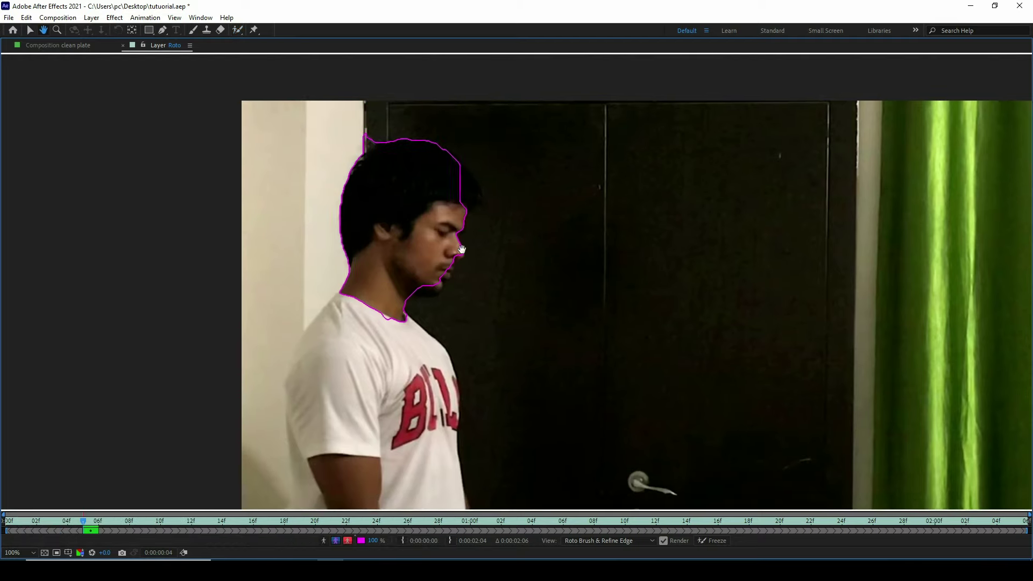
alt+drag(383, 114, 347, 136)
drag(447, 174, 436, 221)
scroll(454, 318, down, 5)
drag(381, 185, 383, 304)
drag(381, 180, 355, 350)
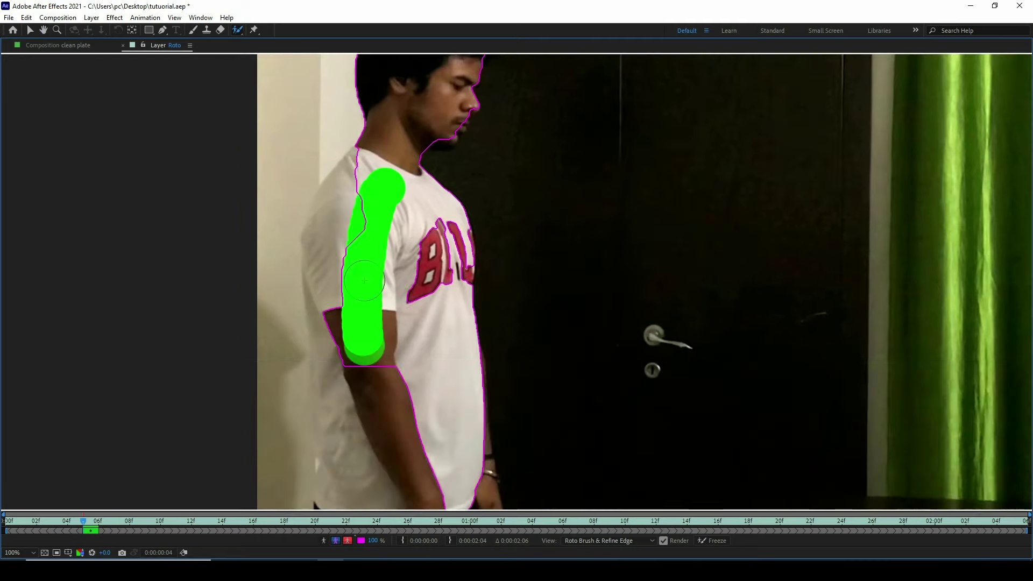
scroll(329, 347, down, 2)
Propagate the roto outline through the clip and start freezing it.
key(Page_Down)
key(Page_Down)
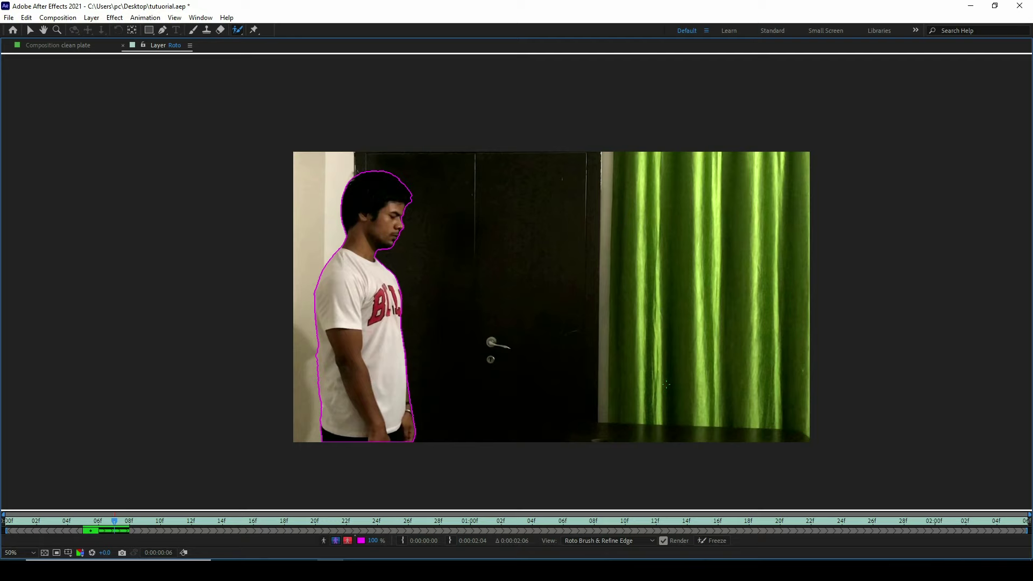
key(Page_Down)
key(Page_Down)
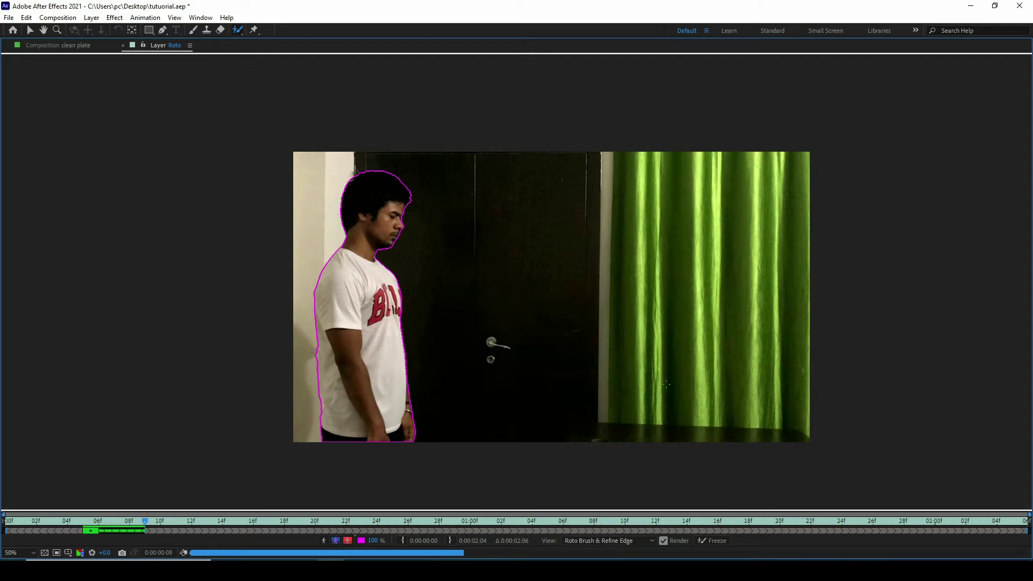
key(space)
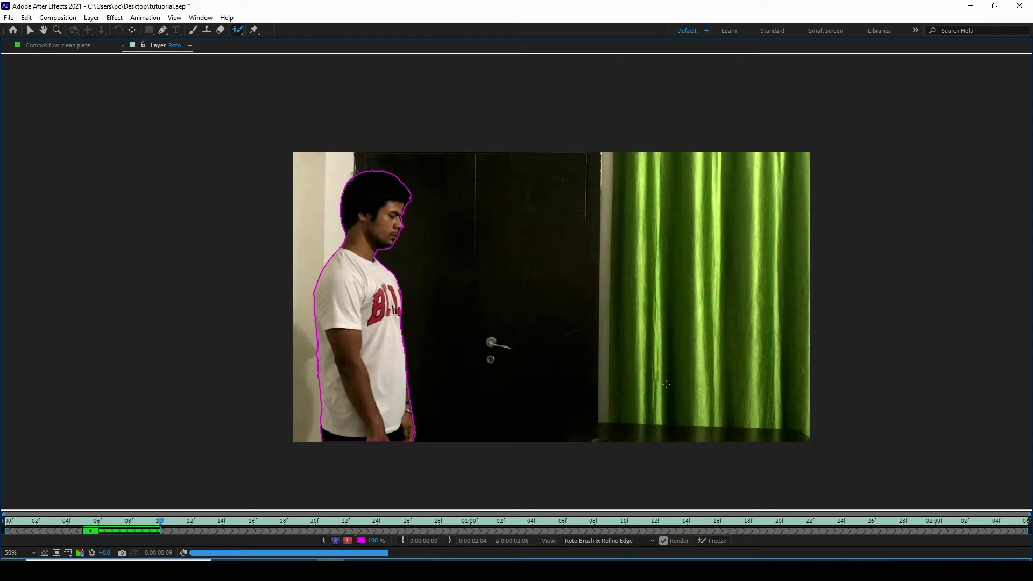
key(v)
key(grave)
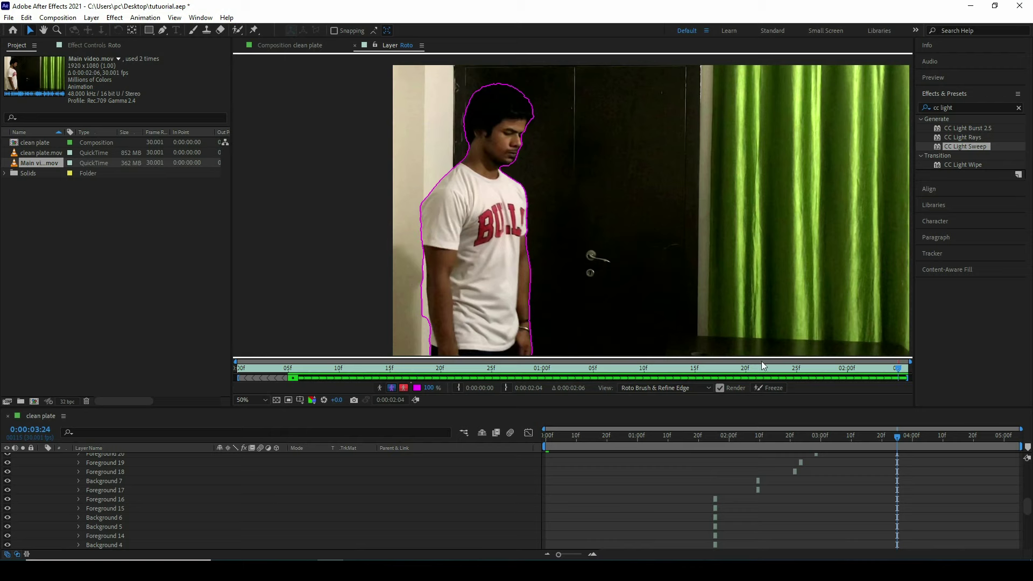
click(775, 389)
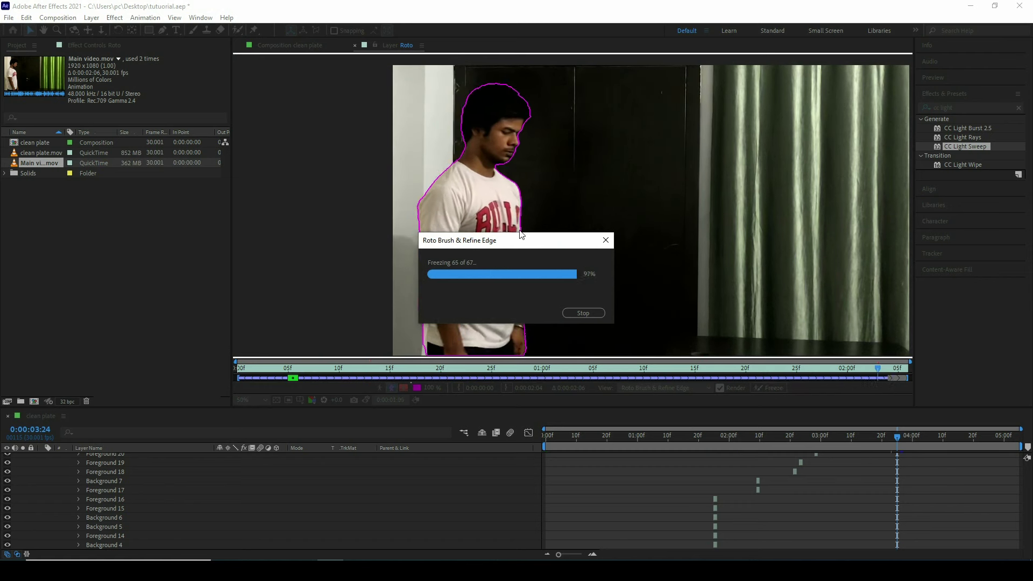
Return to the clean plate comp at 0:00:02:02 and briefly solo Roto to check the cut-out.
click(309, 47)
key(ctrl+grave)
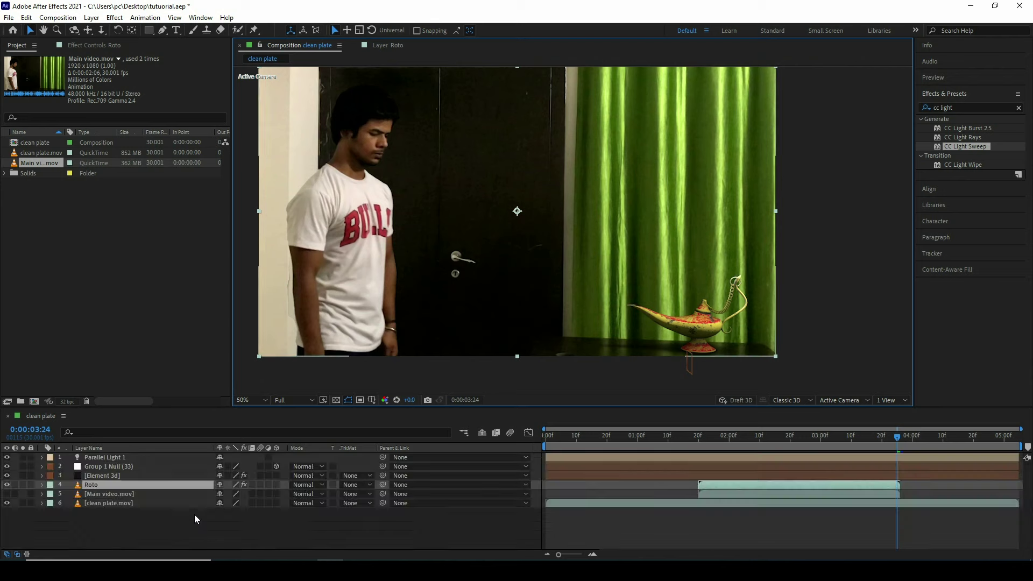
click(738, 437)
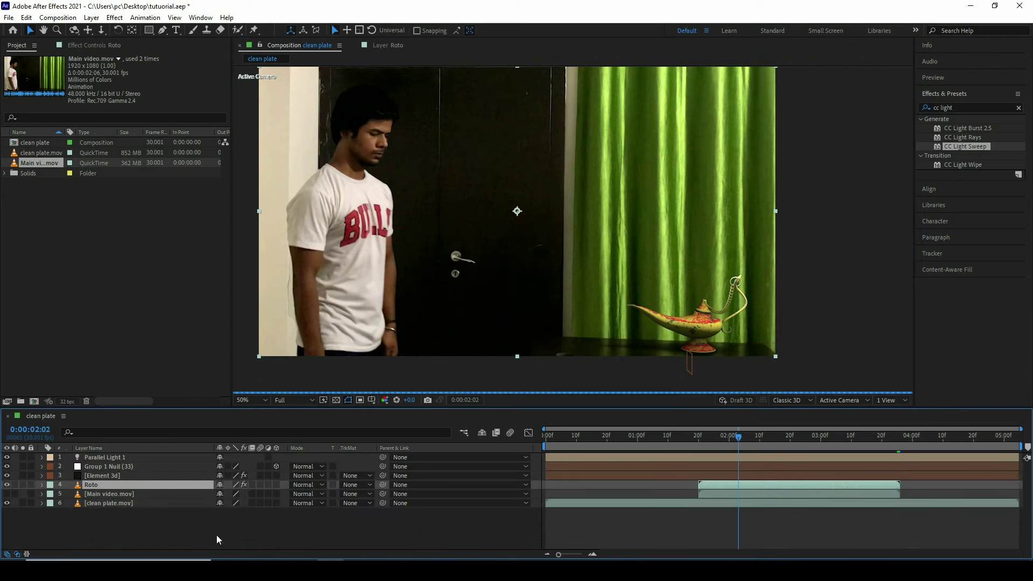
click(22, 485)
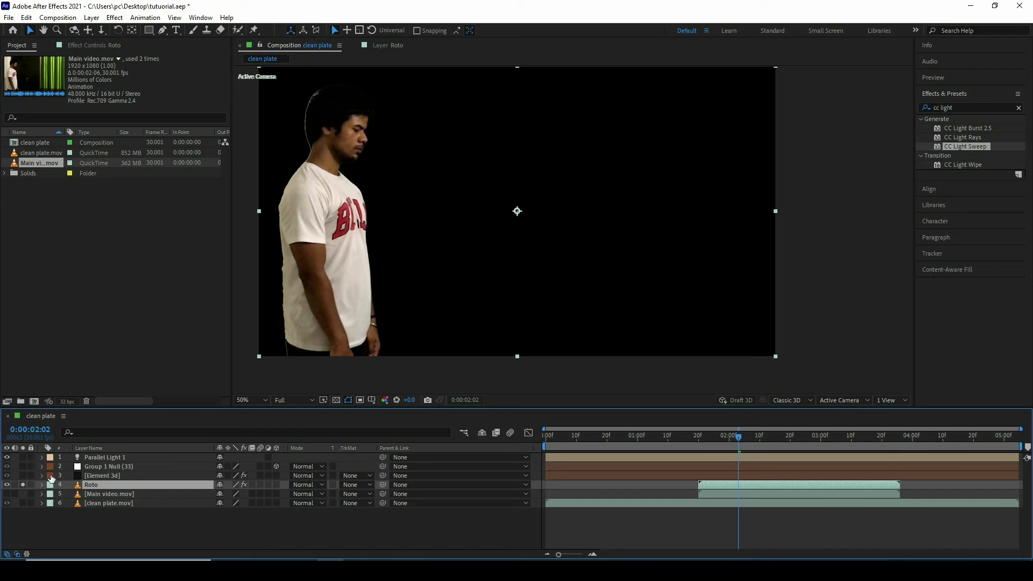
click(23, 484)
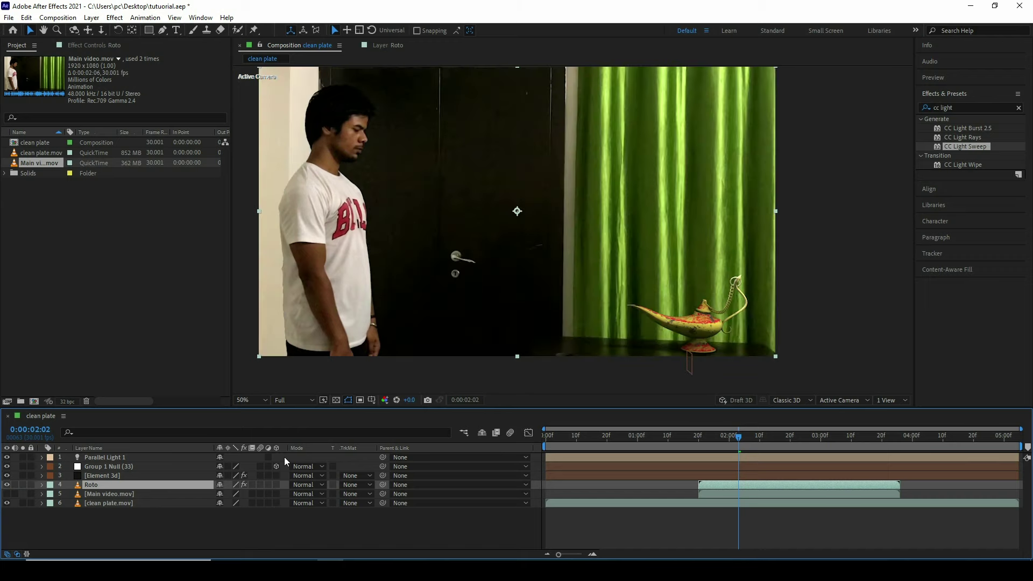
Add a Null Object layer and move Null 1 to the top of the stack.
right_click(415, 530)
mouse_move(447, 412)
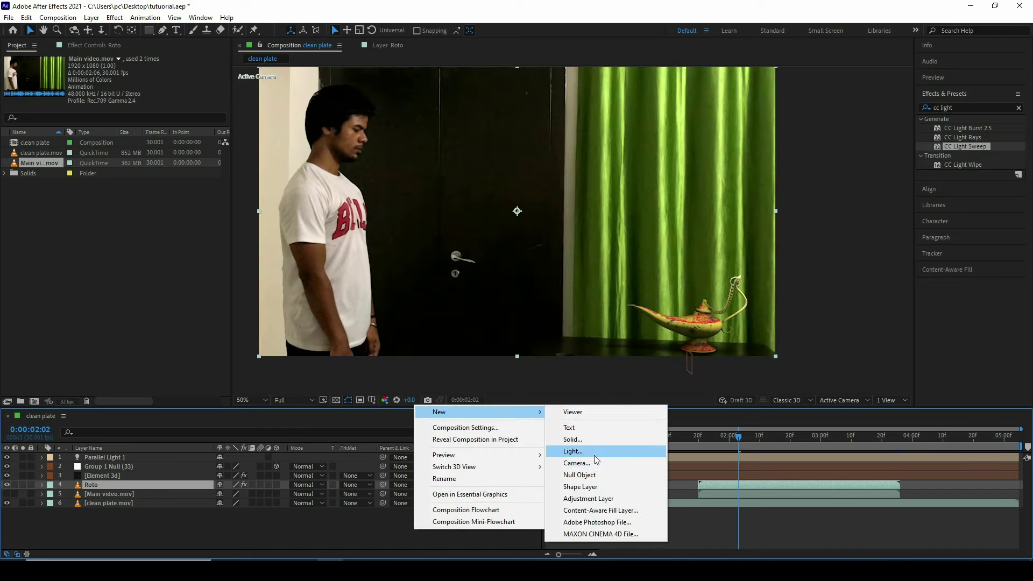
click(586, 476)
drag(120, 485, 110, 454)
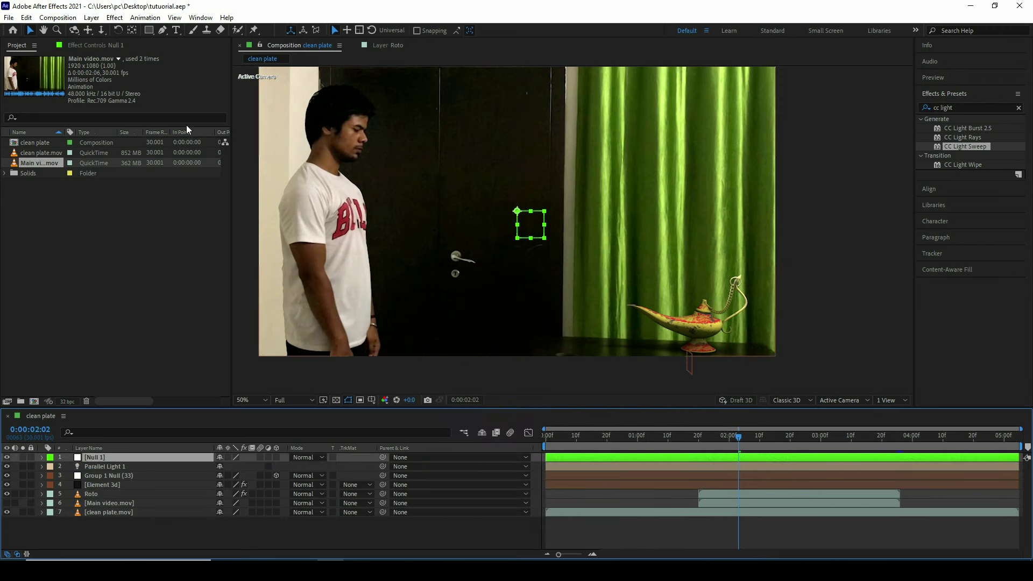
Turn on snapping and centre the null's anchor point.
click(424, 32)
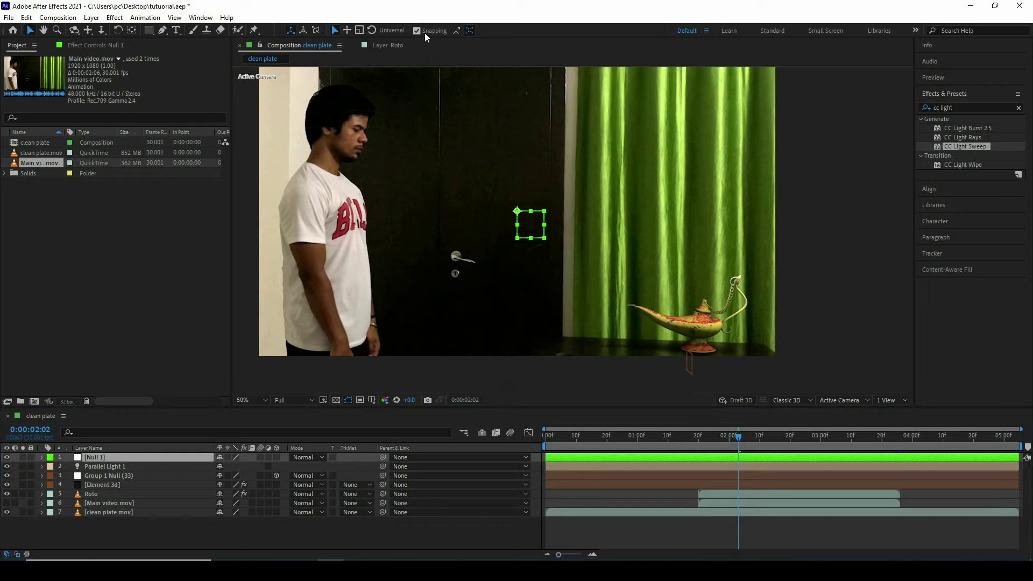
click(133, 31)
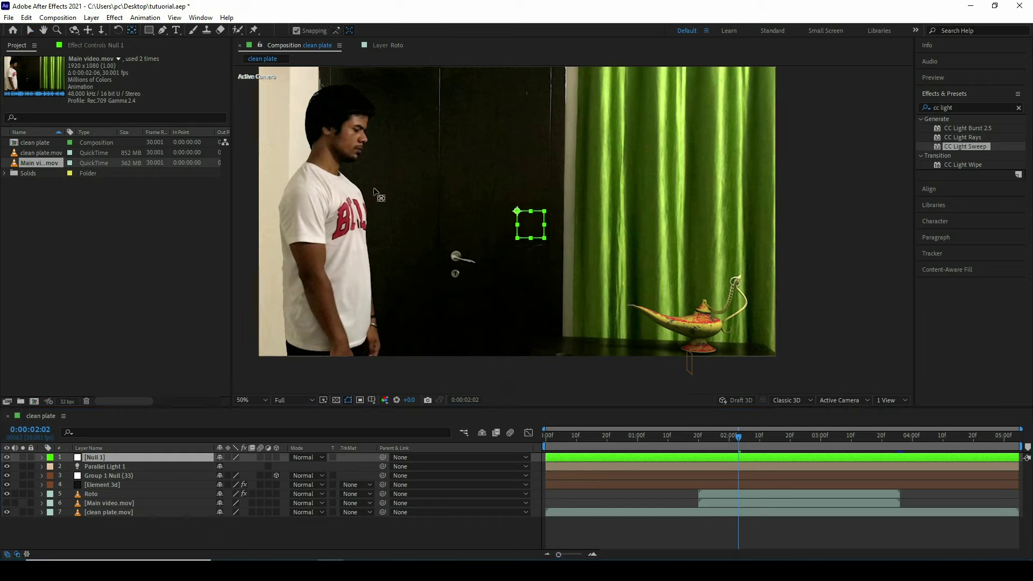
drag(525, 213, 530, 226)
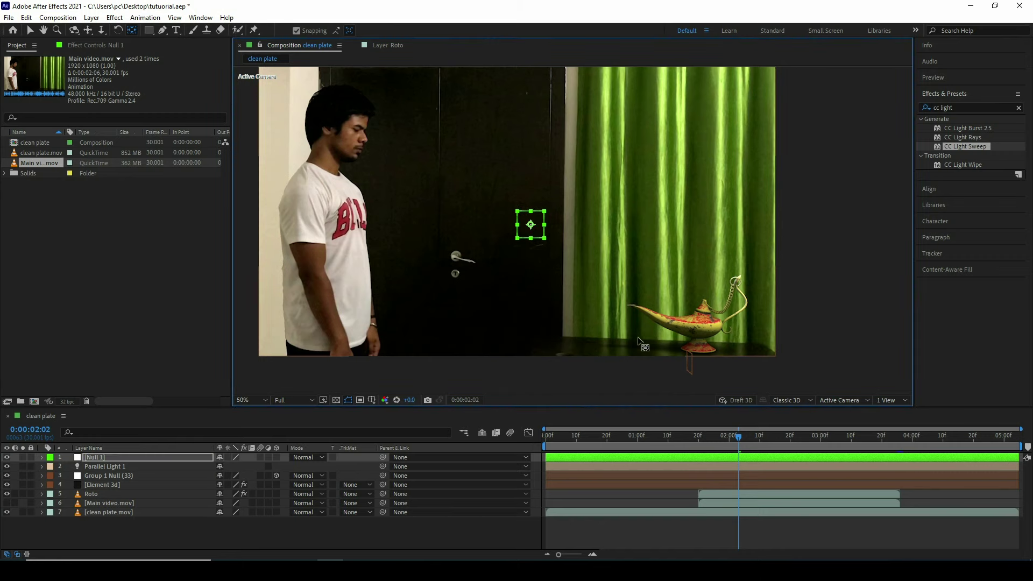
Place the null on the lamp spout tip at the first frame, Position 1403.0, 898.5.
scroll(688, 361, up, 2)
key(h)
drag(606, 252, 609, 260)
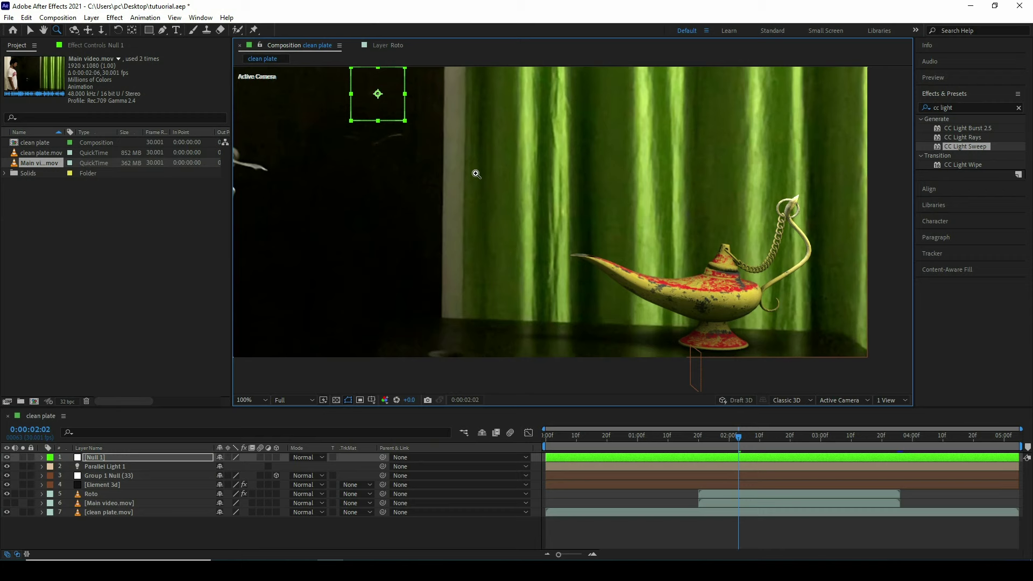
key(v)
drag(393, 100, 606, 266)
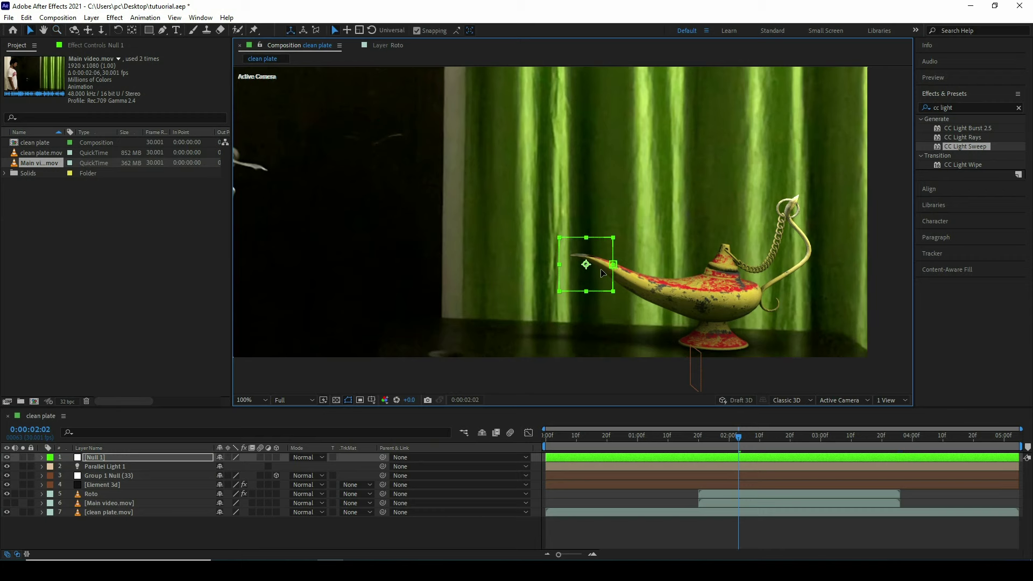
click(604, 264)
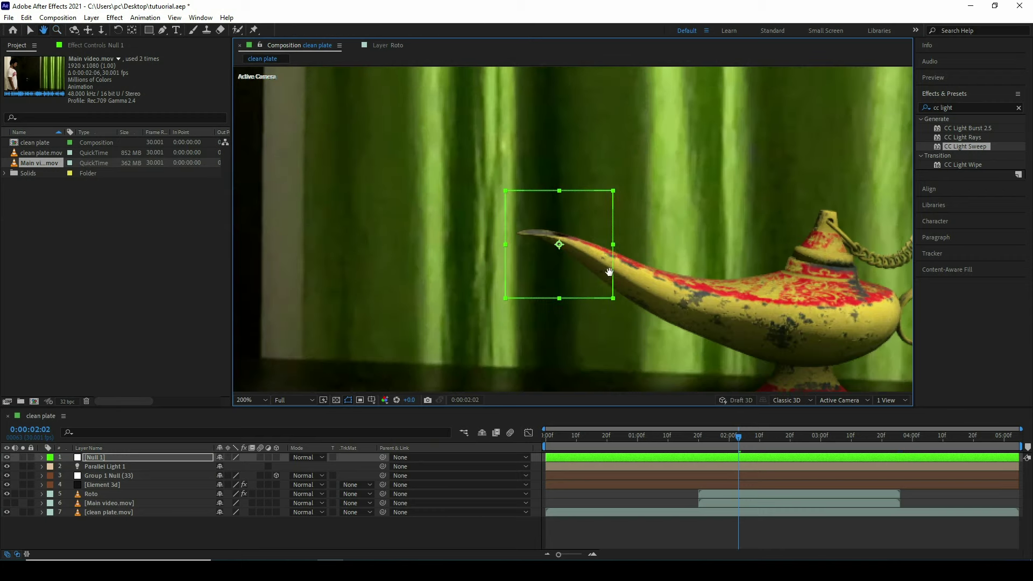
drag(649, 441, 534, 447)
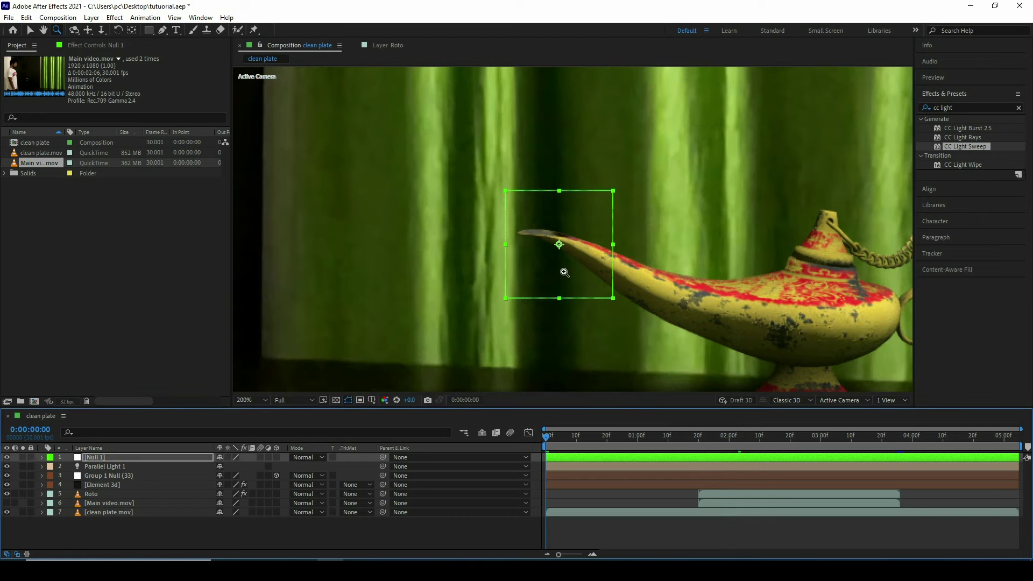
key(v)
mouse_move(564, 263)
mouse_down()
mouse_move(570, 253)
mouse_move(566, 265)
mouse_up()
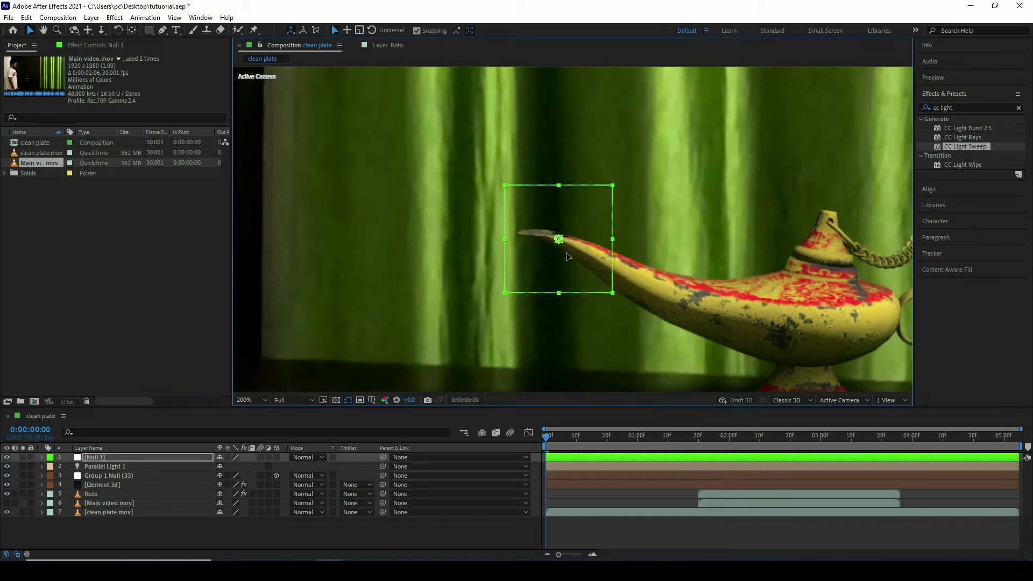
Keyframe Null 1's Position at the spout, then move it toward the door 20 frames later.
key(p)
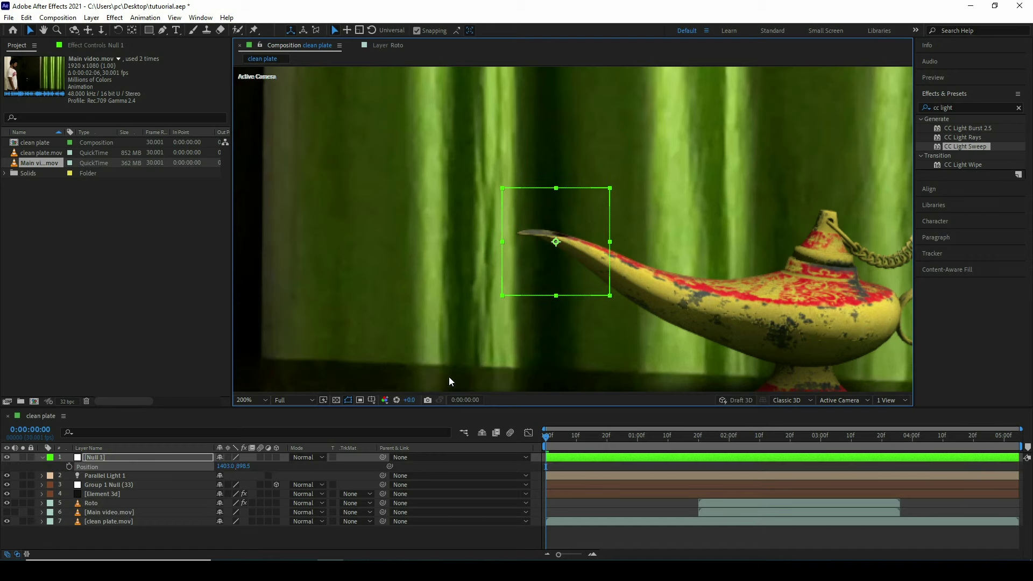
click(69, 466)
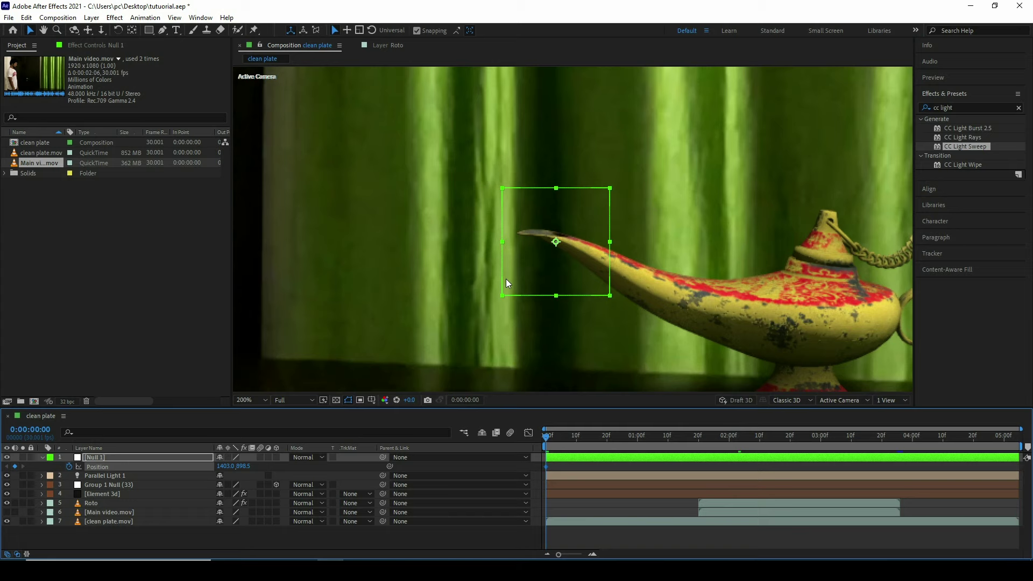
key(shift+Page_Down)
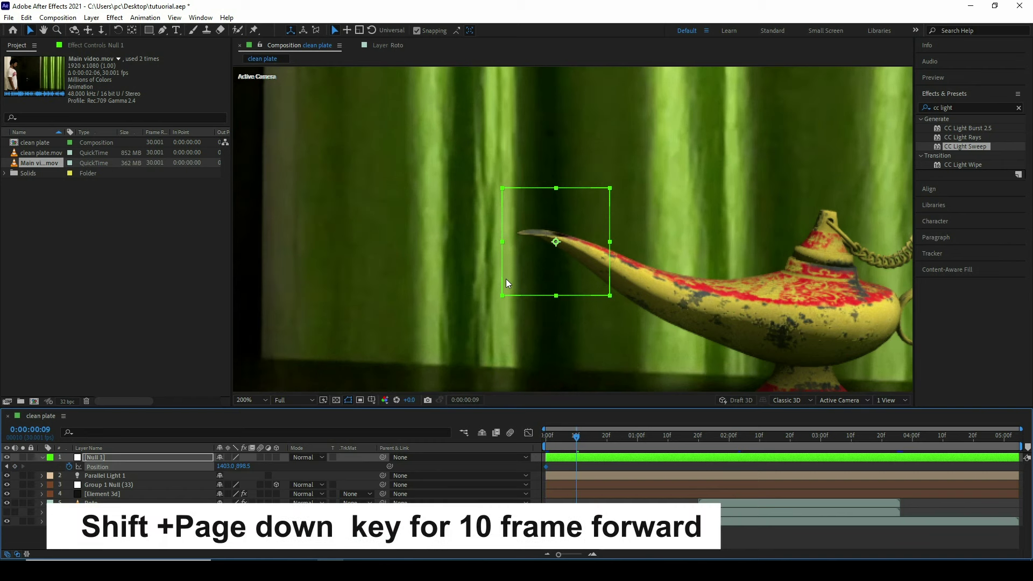
key(comma)
mouse_move(585, 154)
mouse_down()
mouse_move(663, 348)
mouse_move(483, 269)
mouse_move(517, 299)
mouse_up()
key(v)
key(comma)
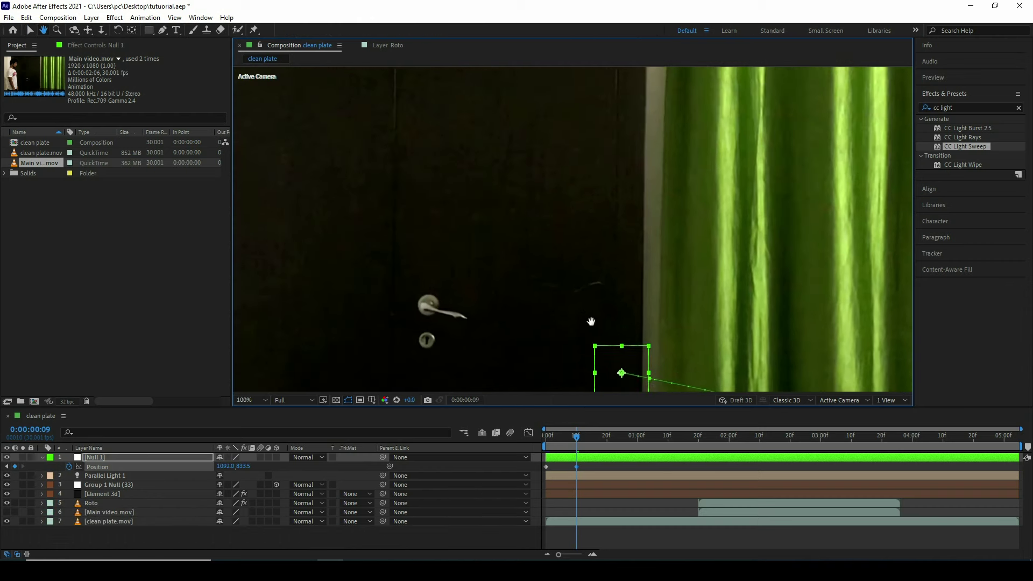
key(h)
drag(596, 264, 581, 269)
key(v)
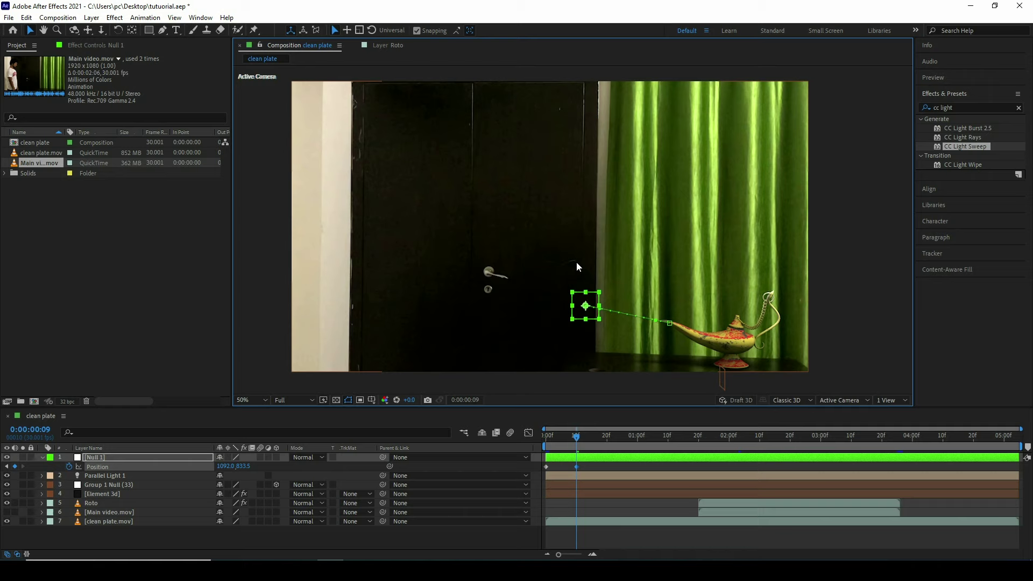
key(shift+Page_Down)
drag(579, 307, 509, 244)
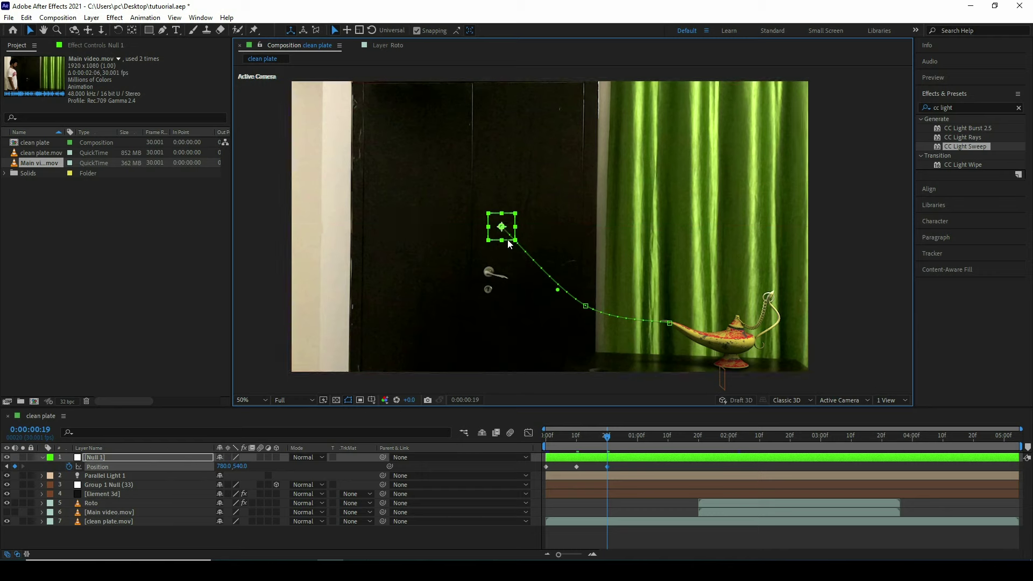
Keyframe the null over the door, to the top-left, then curving down beside the man's head.
key(shift+Page_Down)
mouse_move(506, 240)
mouse_down()
mouse_move(445, 192)
mouse_move(425, 156)
mouse_move(420, 180)
mouse_up()
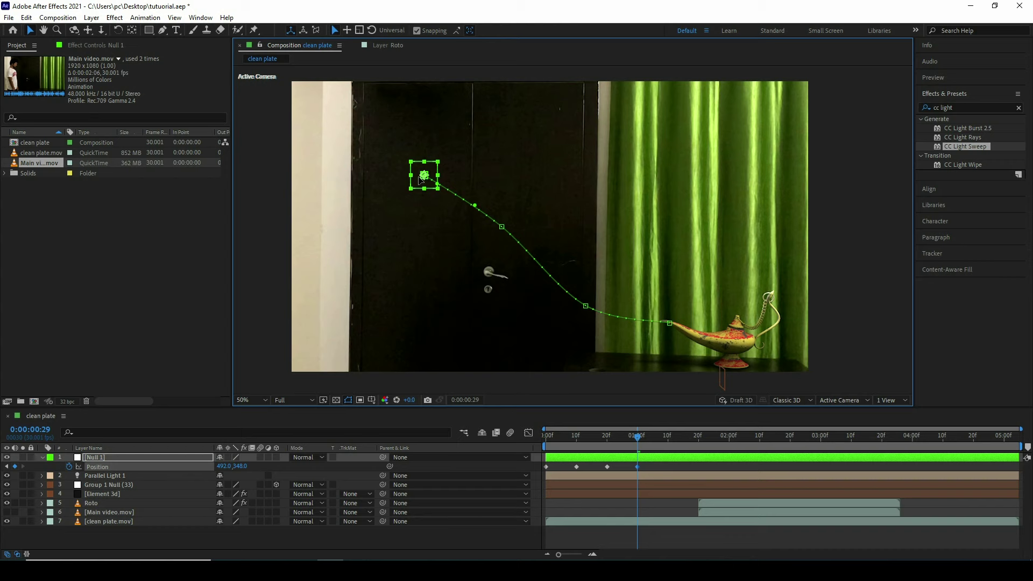
key(shift+Page_Down)
mouse_move(422, 182)
mouse_down()
mouse_move(340, 123)
mouse_move(442, 102)
mouse_move(438, 88)
mouse_up()
key(shift+Page_Down)
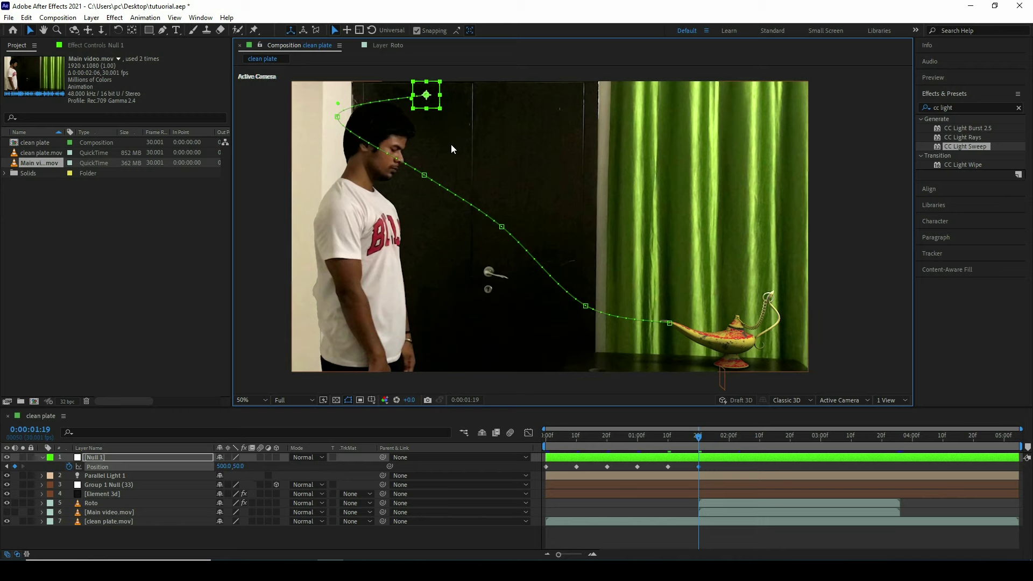
key(shift+Page_Down)
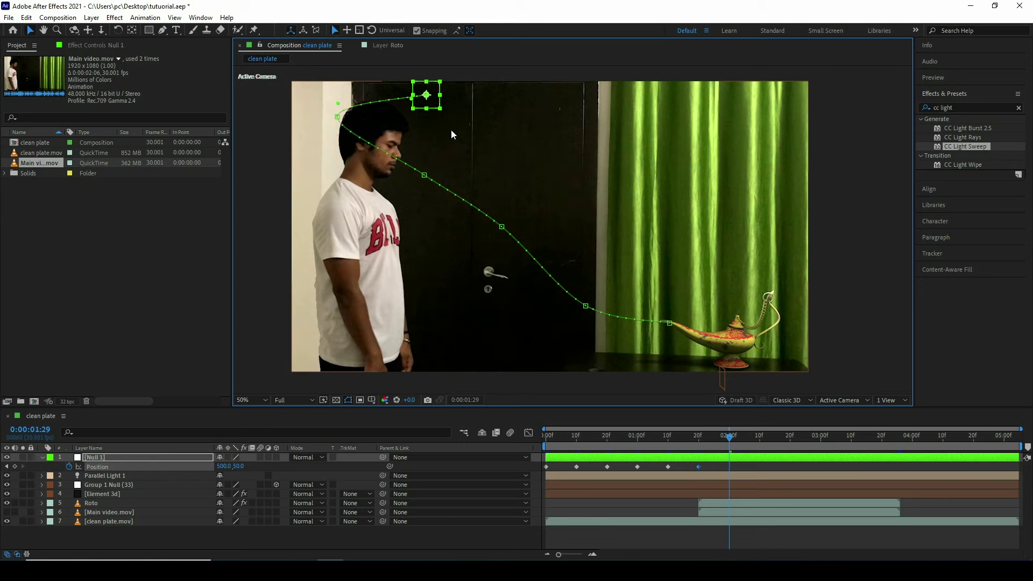
mouse_move(427, 96)
mouse_down()
mouse_move(418, 170)
mouse_move(311, 183)
mouse_up()
mouse_move(426, 101)
mouse_down()
mouse_move(349, 118)
mouse_move(315, 106)
mouse_up()
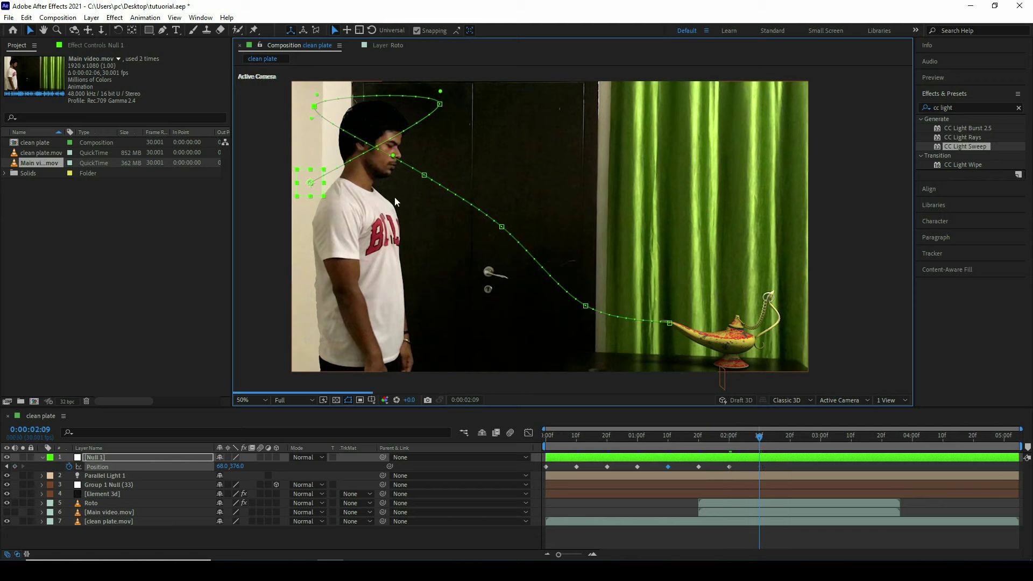
With snapping off, keyframe the null across the chest, behind the back and across the waist.
key(shift+Page_Down)
drag(312, 183, 409, 214)
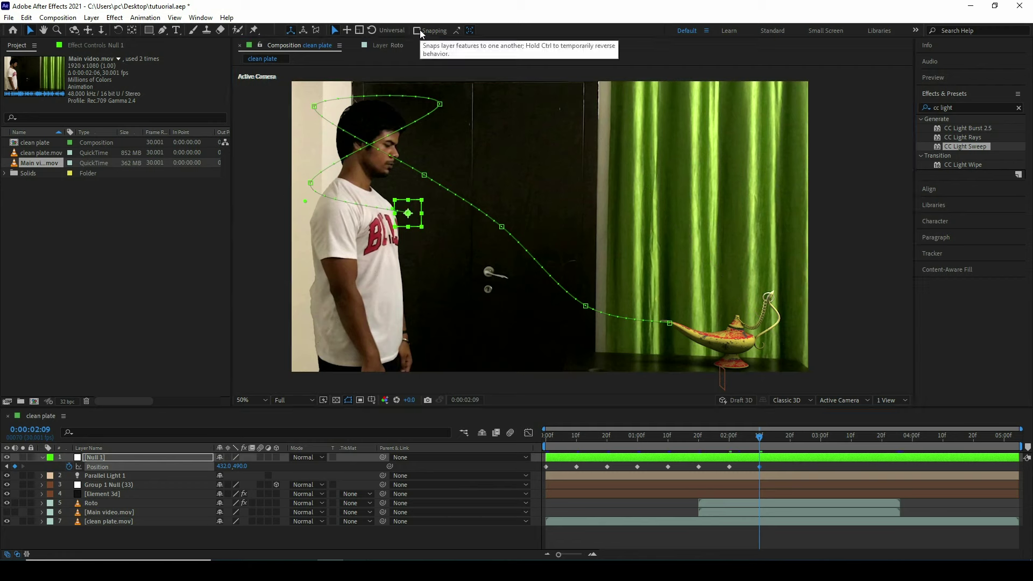
click(417, 31)
key(shift+Page_Down)
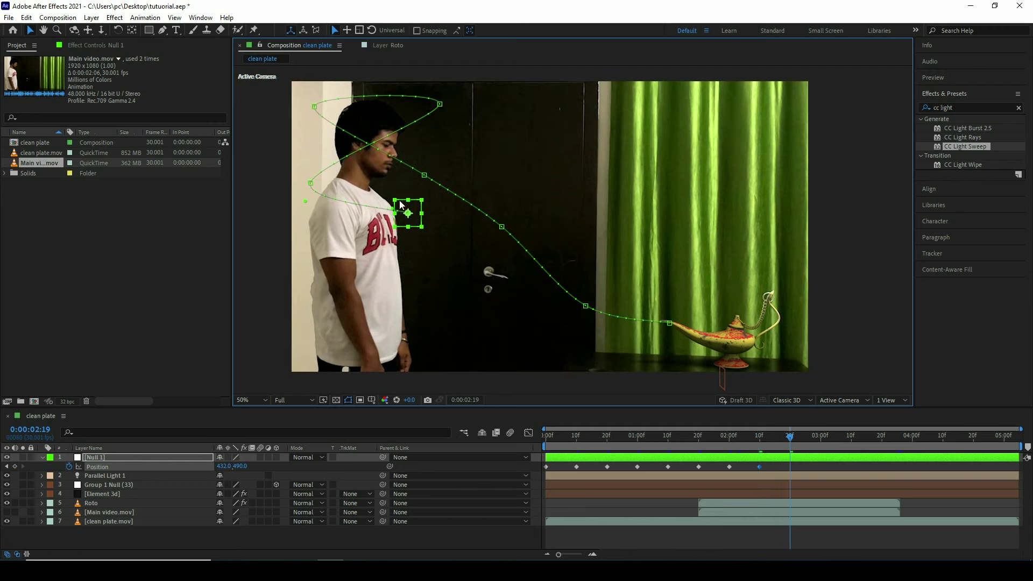
mouse_move(406, 203)
mouse_down()
mouse_move(288, 263)
mouse_move(286, 249)
mouse_up()
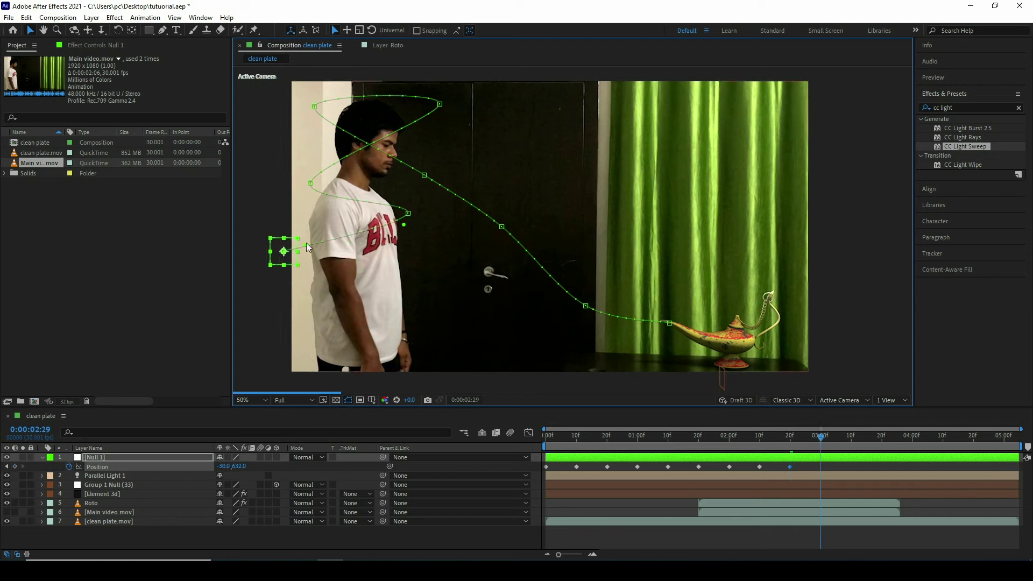
key(shift+Page_Down)
drag(285, 249, 427, 315)
Keyframe the null near the legs, then set a final keyframe below the frame.
key(shift+Page_Down)
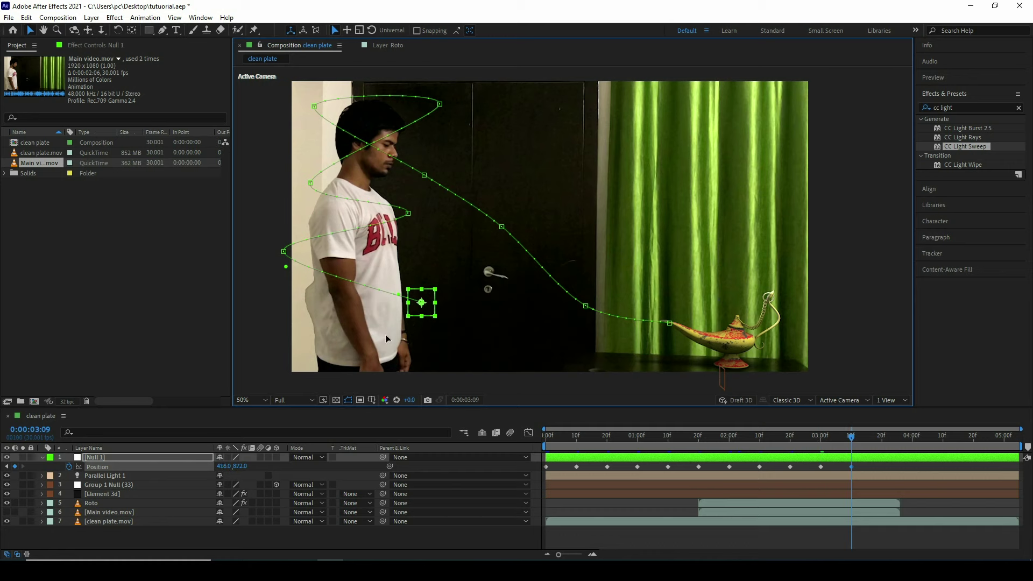
drag(430, 316, 302, 333)
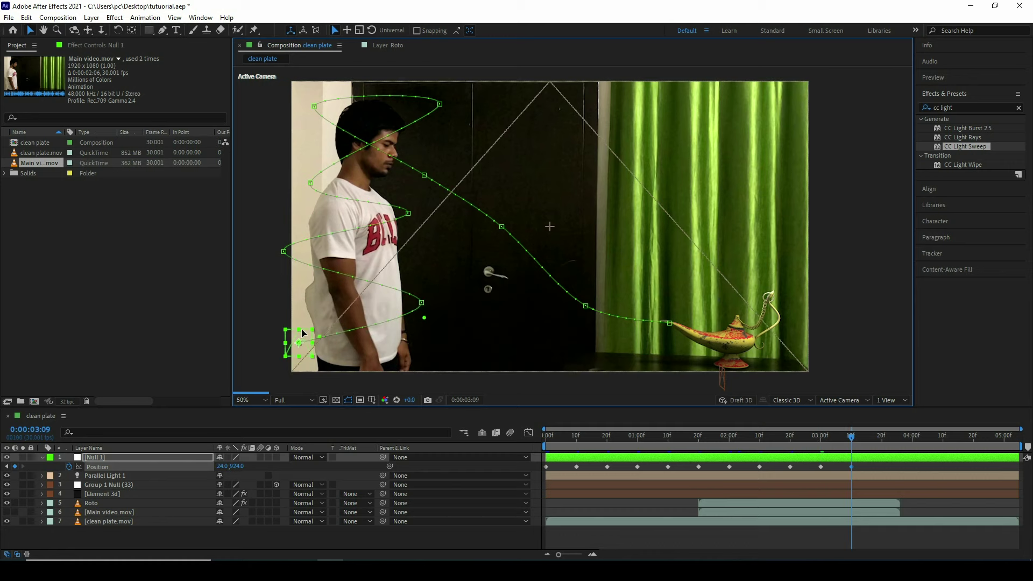
key(shift+Page_Down)
key(comma)
drag(454, 288, 428, 260)
key(v)
key(alt+shift+p)
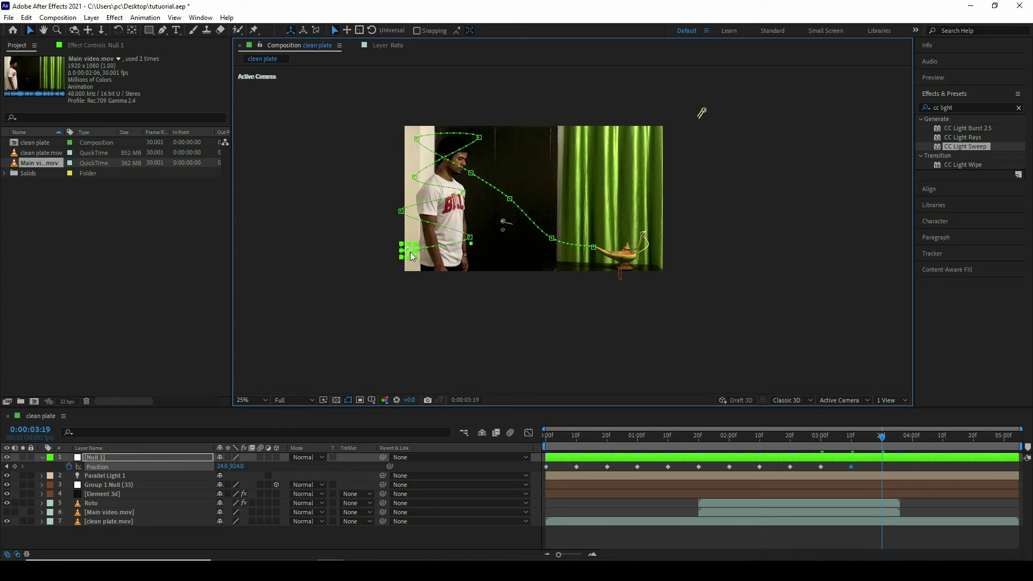
drag(410, 252, 566, 381)
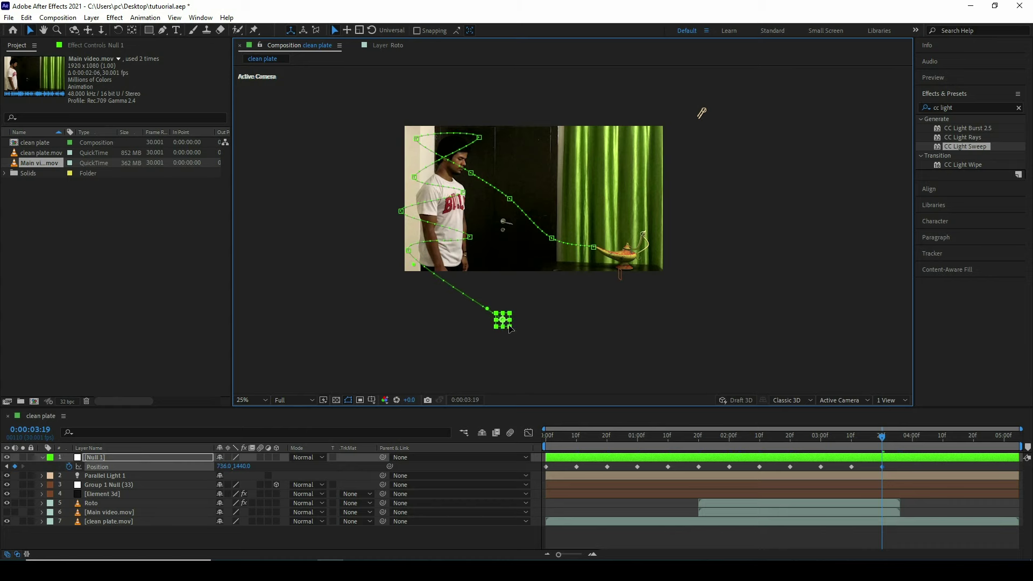
scroll(463, 273, up, 2)
drag(553, 255, 526, 349)
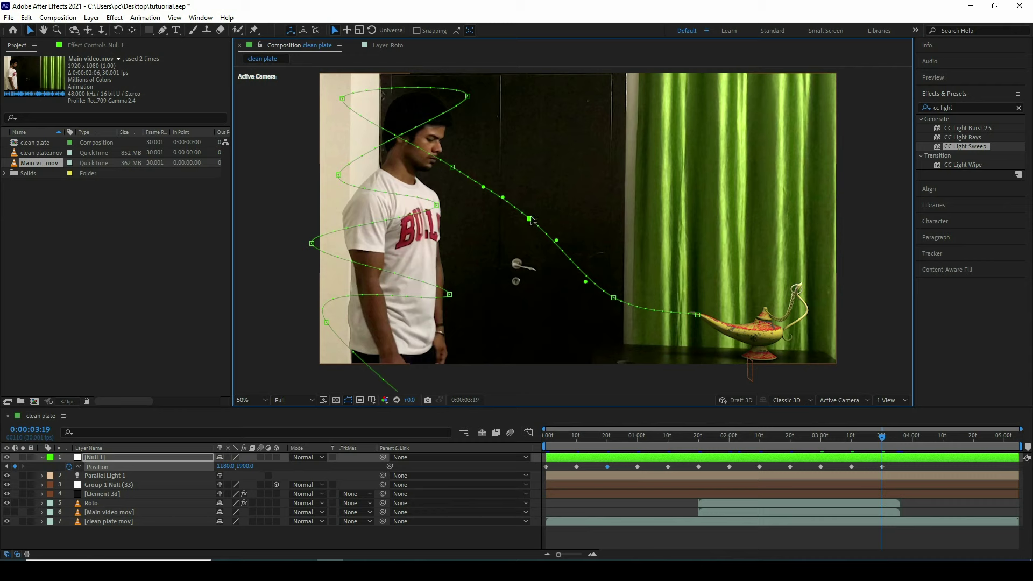
Nudge path points mid-path, above the lamp, at the shoulder and top-left loop to smooth the spiral.
drag(531, 220, 527, 224)
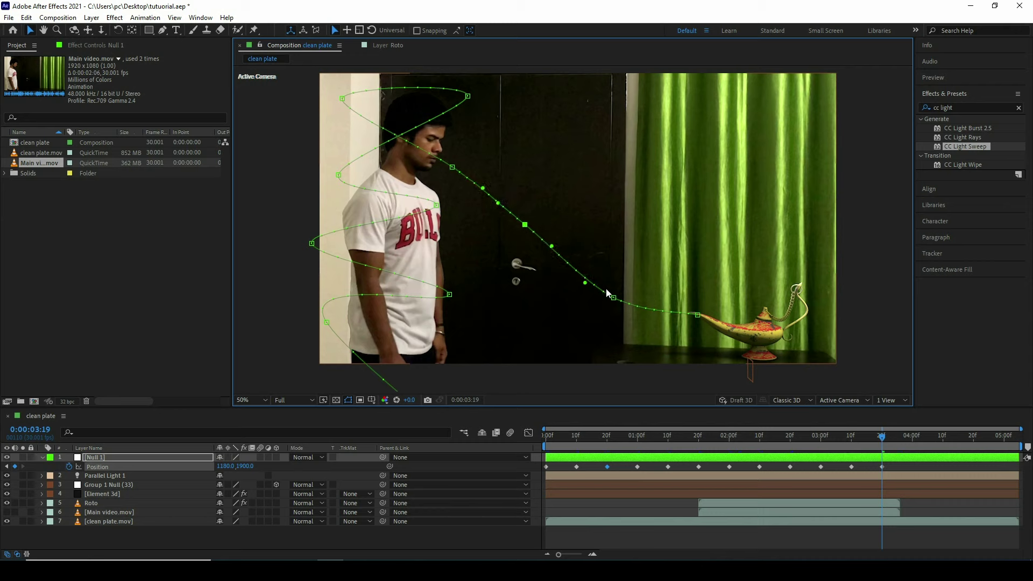
drag(614, 299, 619, 291)
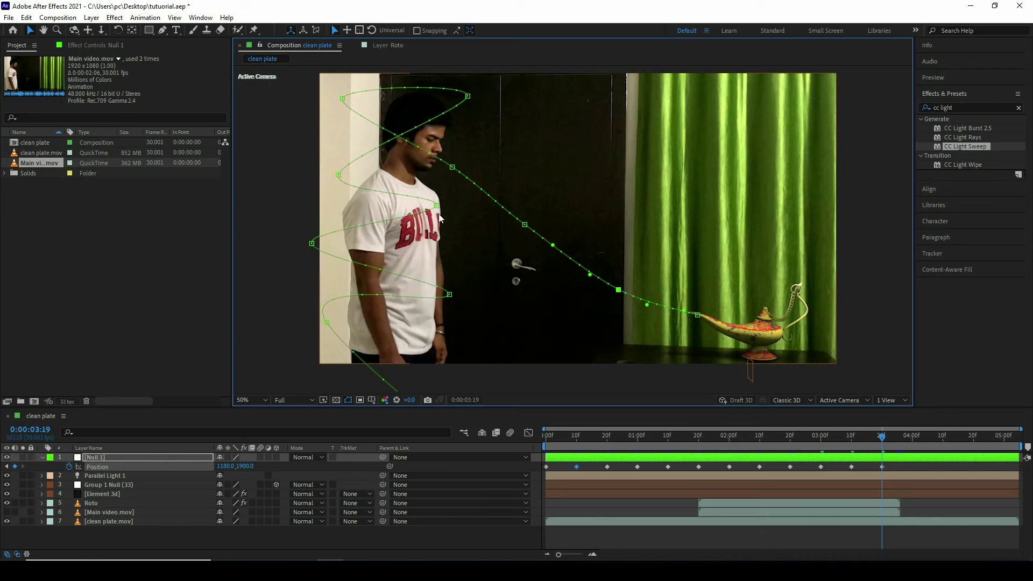
drag(436, 205, 448, 211)
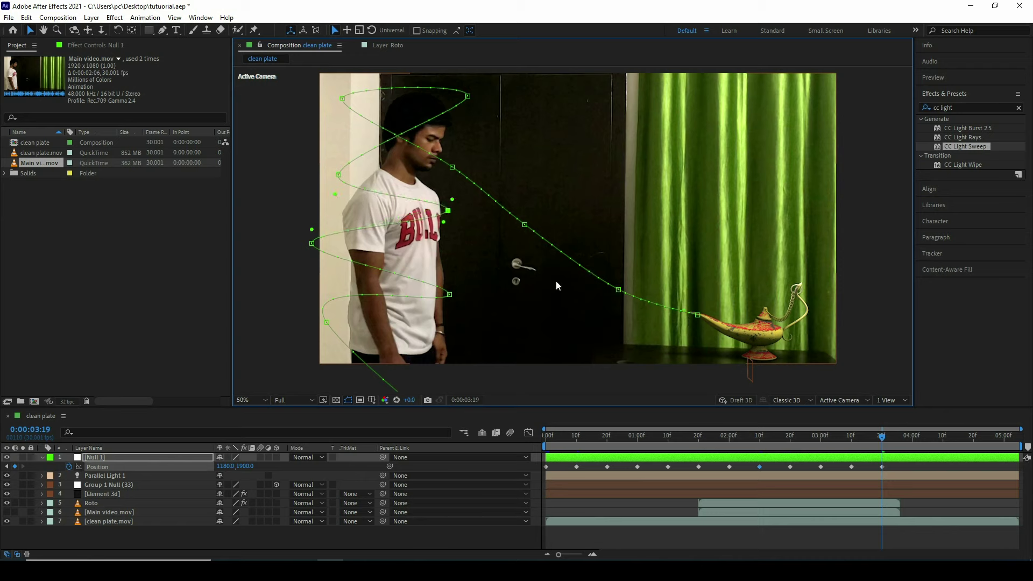
drag(343, 96, 368, 102)
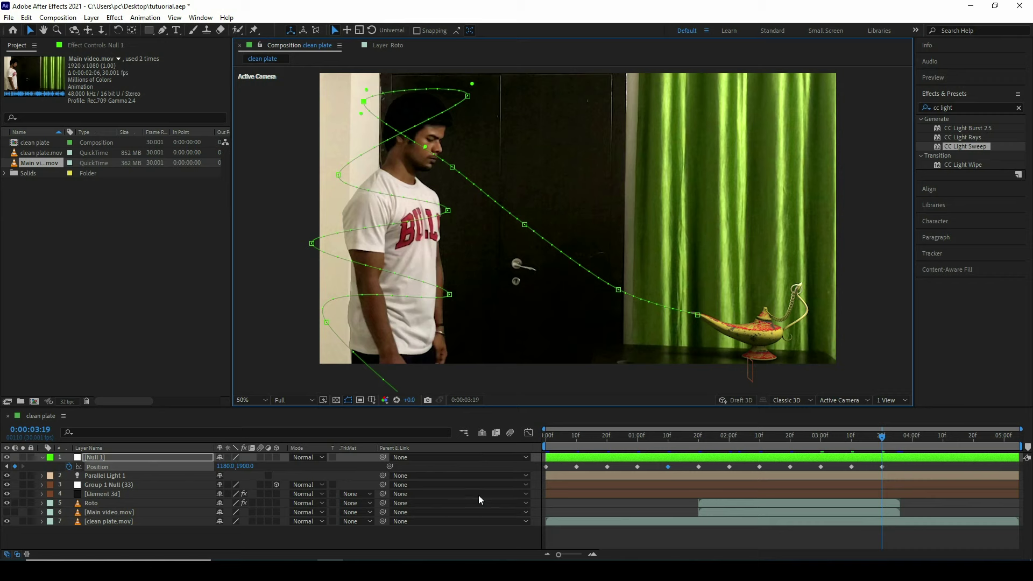
Create a new solid layer named Particular.
right_click(376, 466)
mouse_move(403, 348)
click(538, 376)
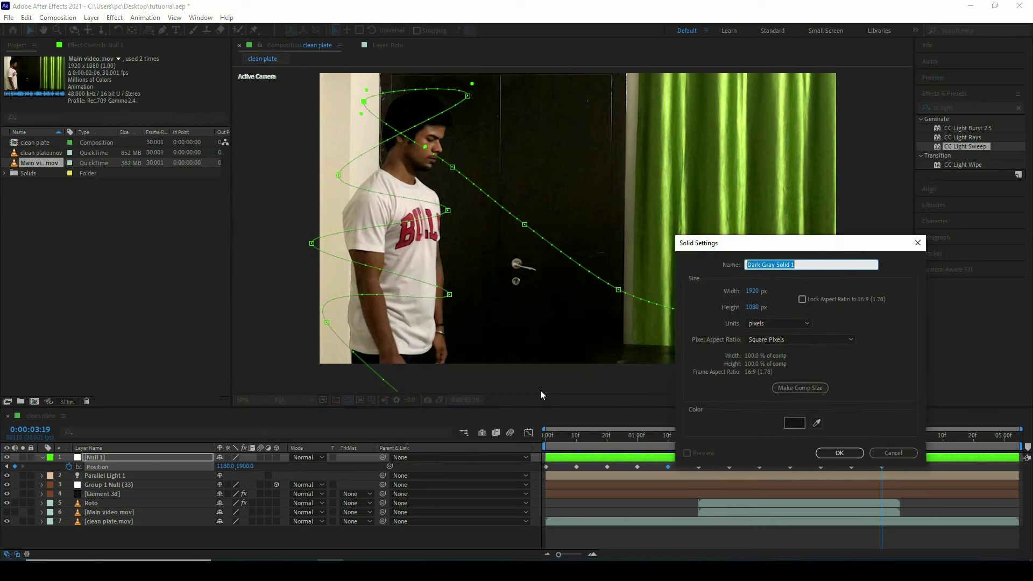
text(Particular)
click(831, 457)
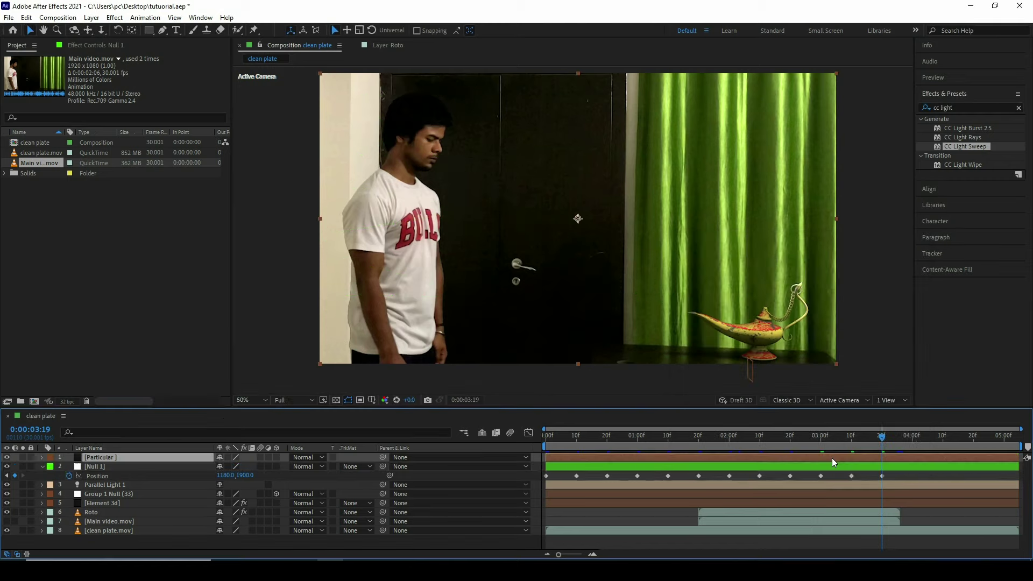
Search 'part' and apply Trapcode Particular to the Particular solid.
key(ctrl+5)
text(part)
drag(956, 129, 129, 458)
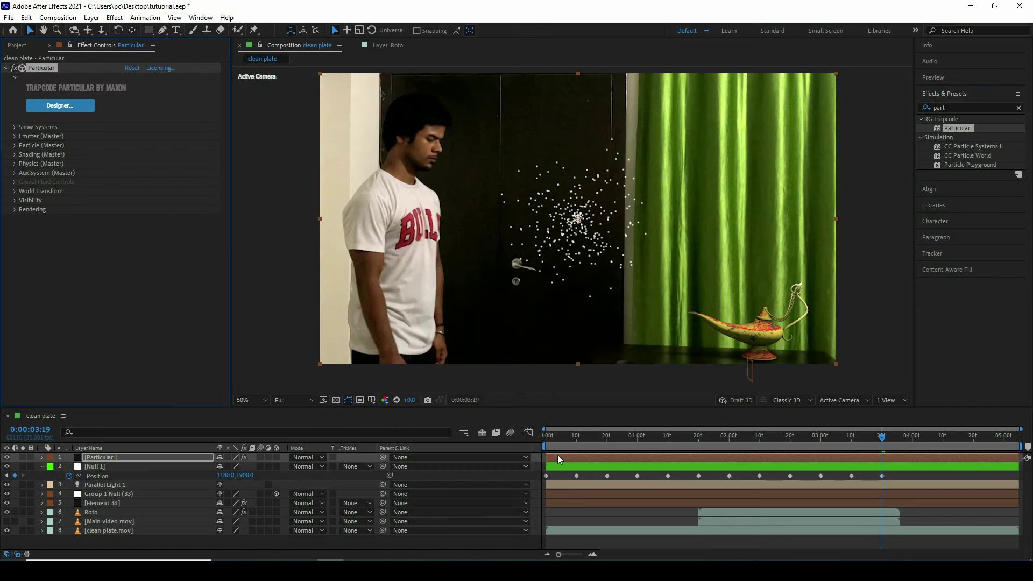
At 0:00:00:20, set the preview to half resolution and open the Particular Designer.
click(583, 440)
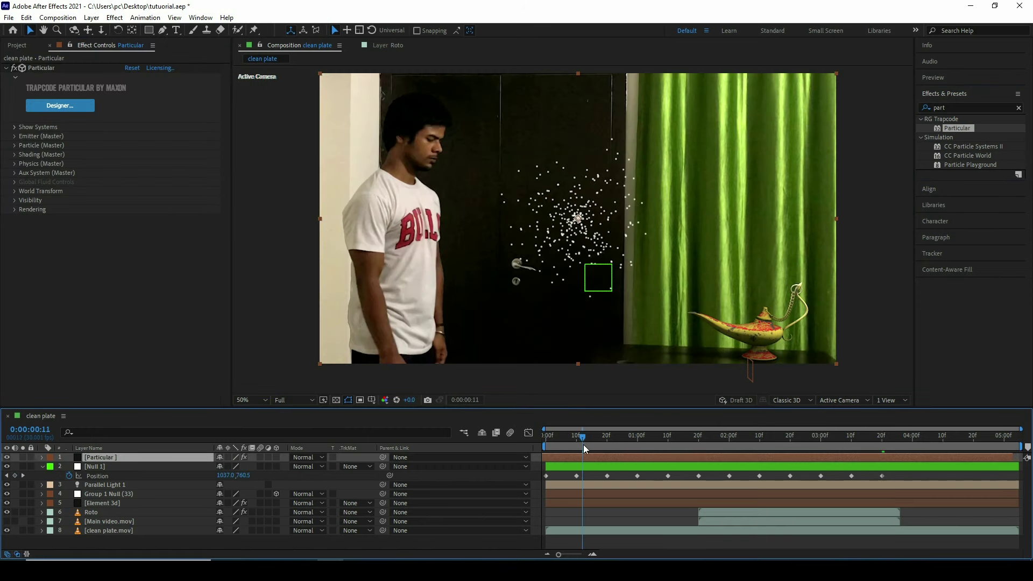
drag(583, 440, 610, 444)
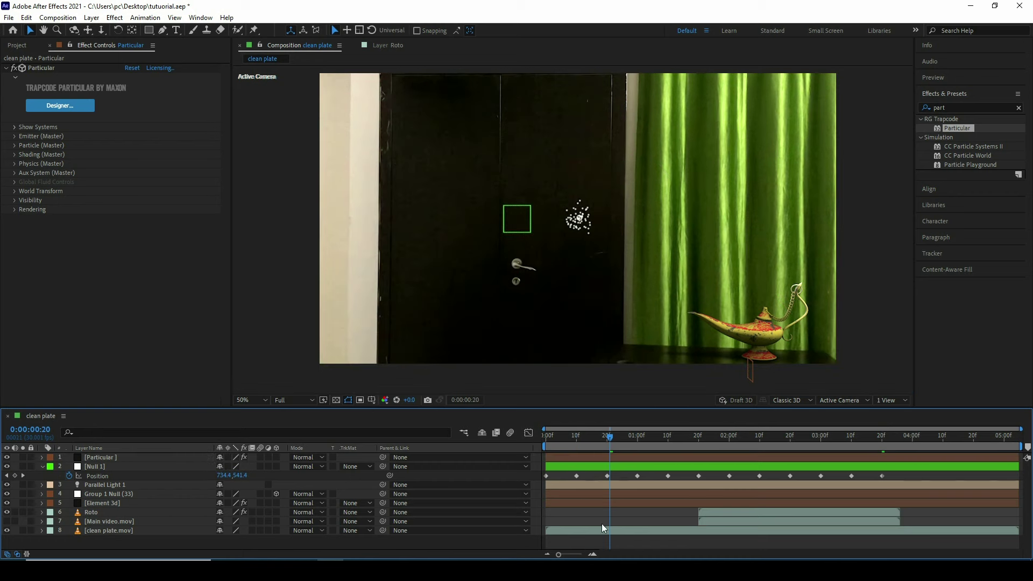
click(290, 401)
click(298, 436)
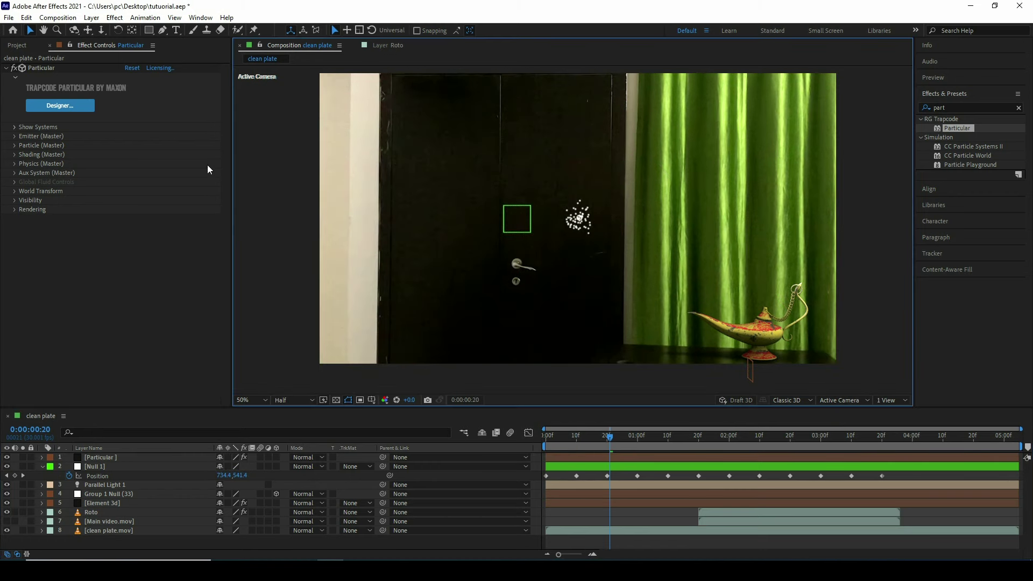
click(64, 106)
Apply the Fairy Trails preset from the Motion Graphics multiple-system presets in Particular Designer.
click(21, 28)
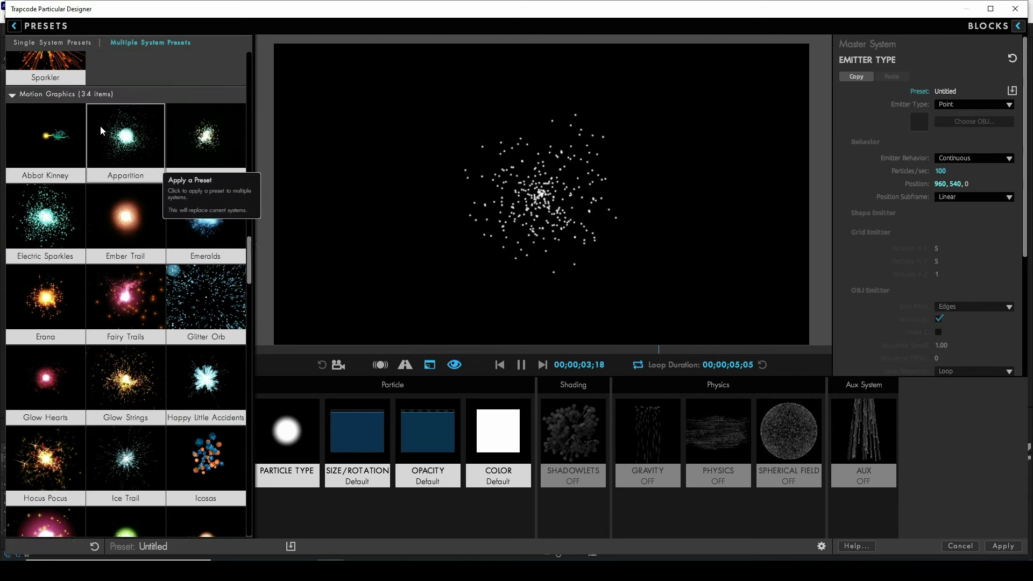
scroll(50, 133, up, 1)
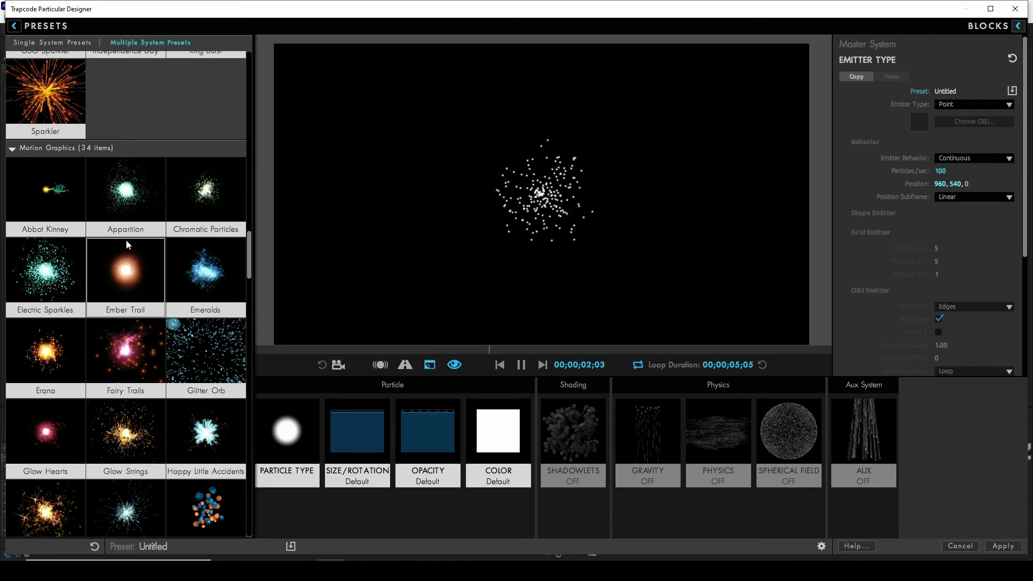
click(150, 364)
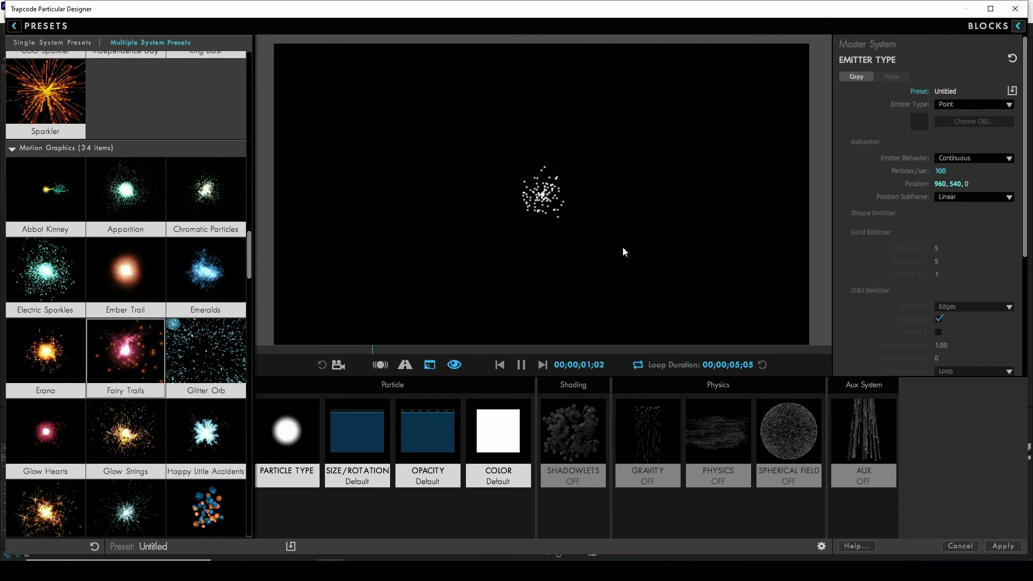
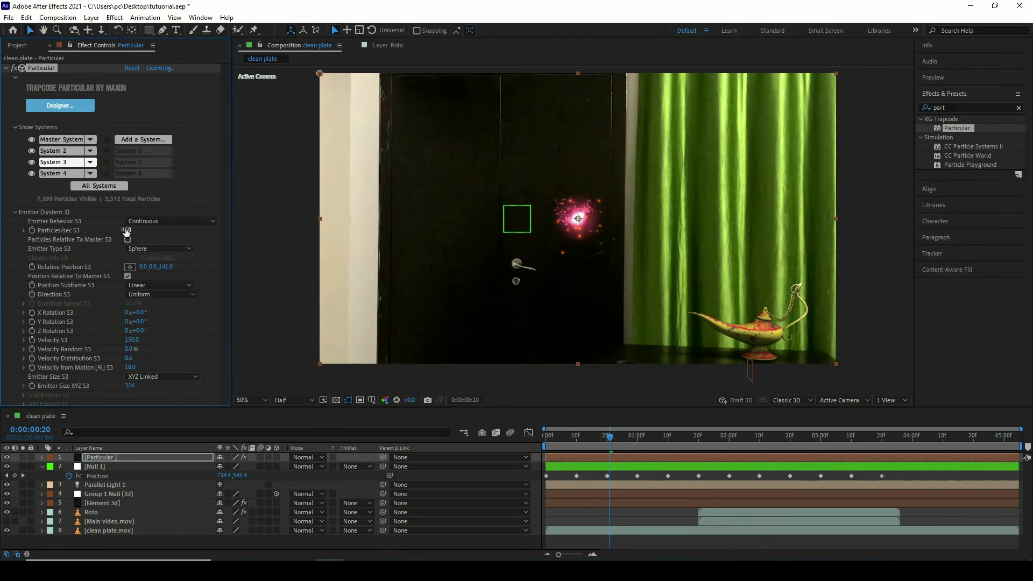
Show Particular's Master System emitter settings and make the timeline panel taller.
click(62, 172)
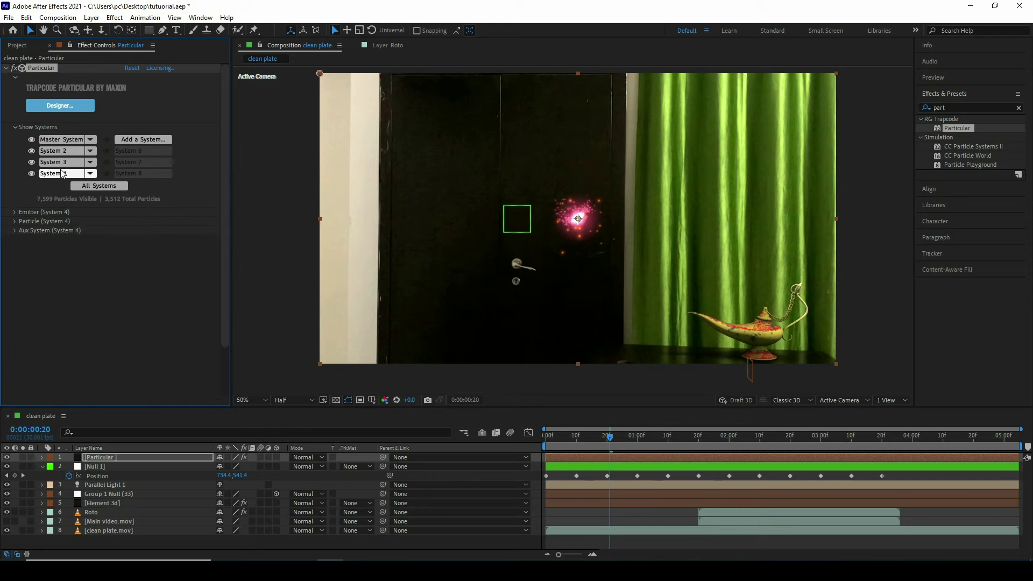
click(59, 141)
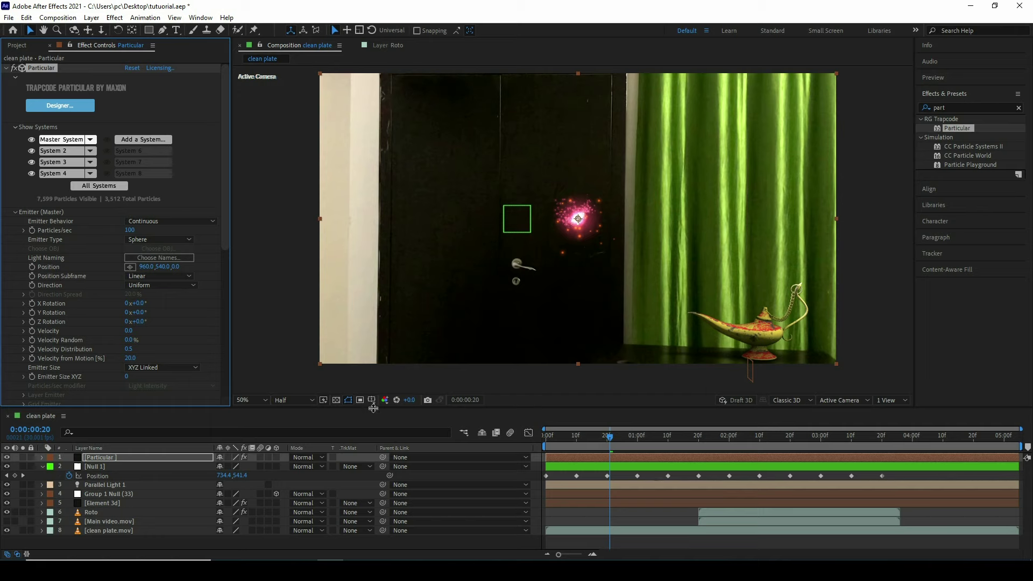
drag(373, 408, 372, 321)
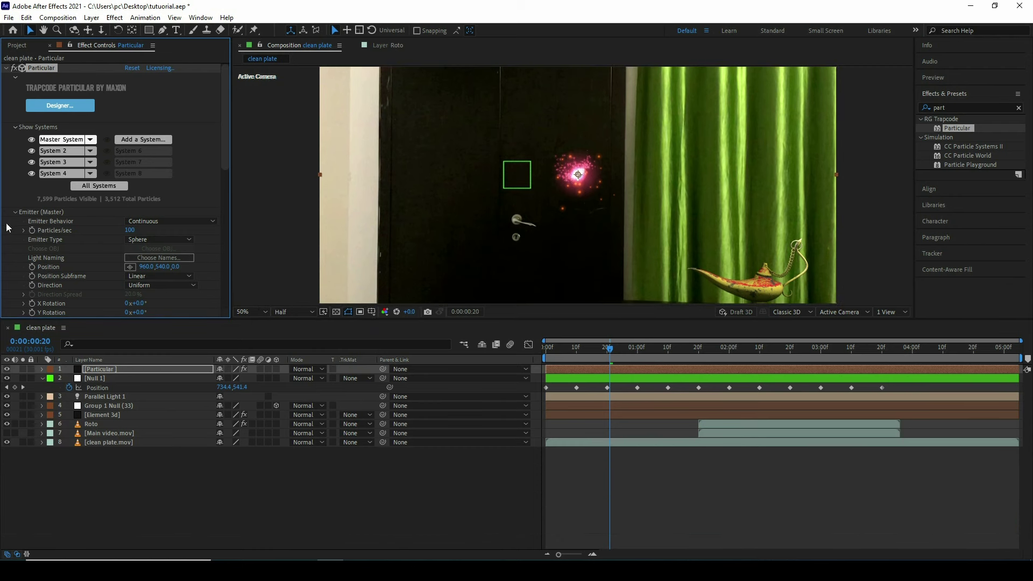
Link Particular's Master emitter Position to Null 1's Position with a pickwhipped expression.
alt+click(31, 267)
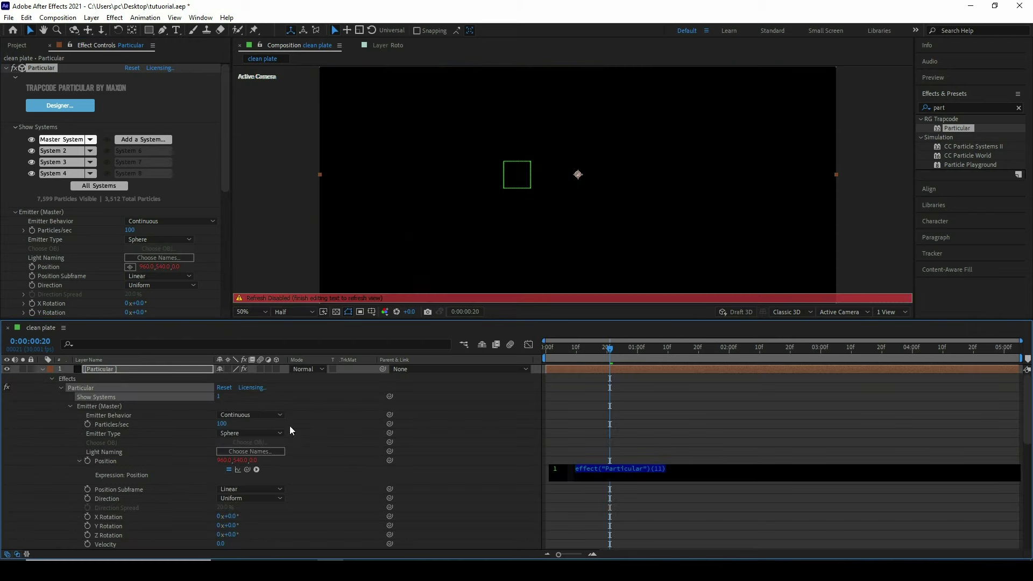
drag(247, 470, 334, 472)
mouse_move(333, 472)
mouse_down()
mouse_move(274, 532)
mouse_move(172, 547)
mouse_move(141, 543)
mouse_move(104, 502)
mouse_up()
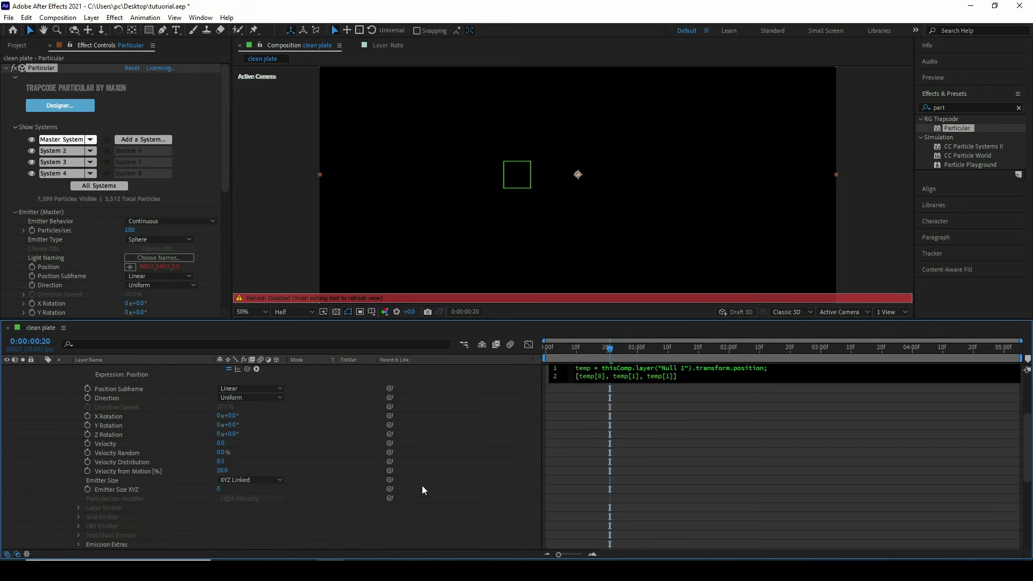
click(480, 451)
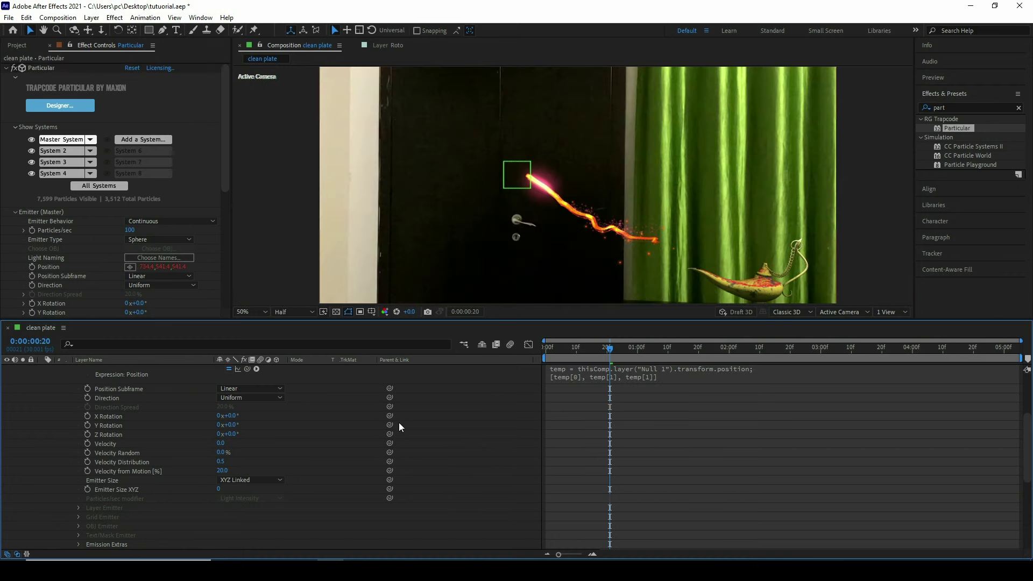
scroll(263, 396, up, 4)
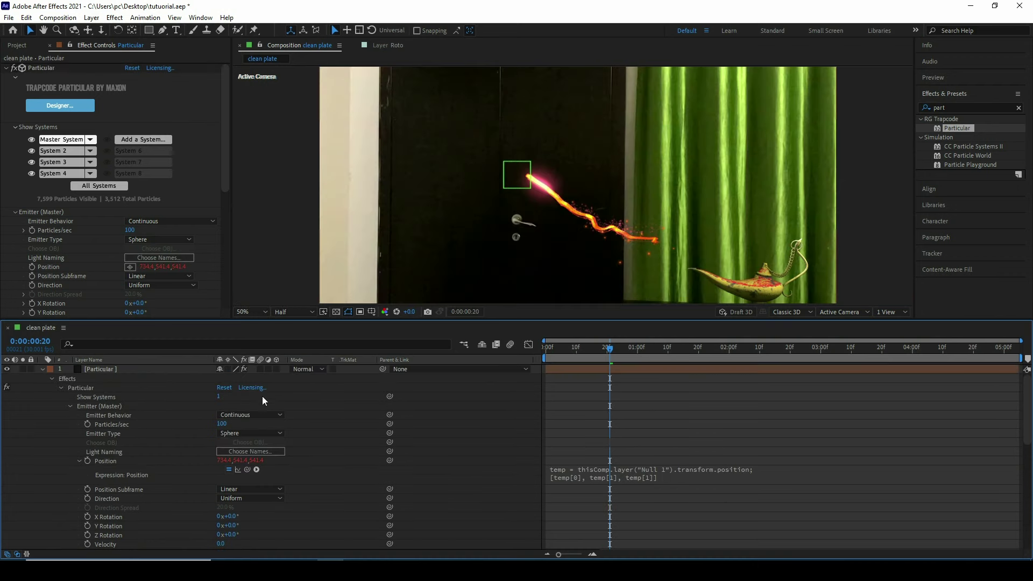
click(43, 370)
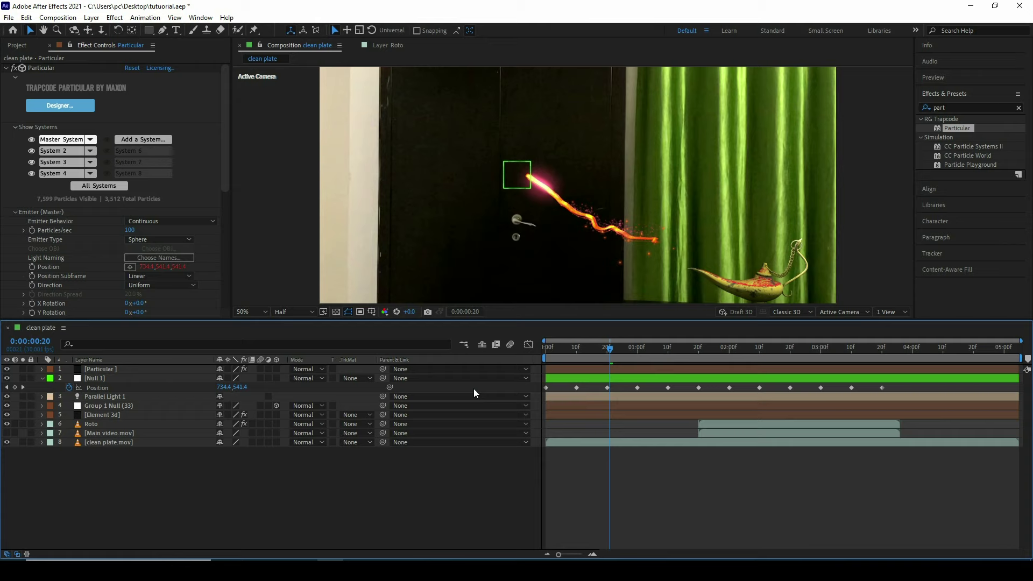
Enlarge the composition viewer and preview the particle trail.
drag(575, 321, 579, 415)
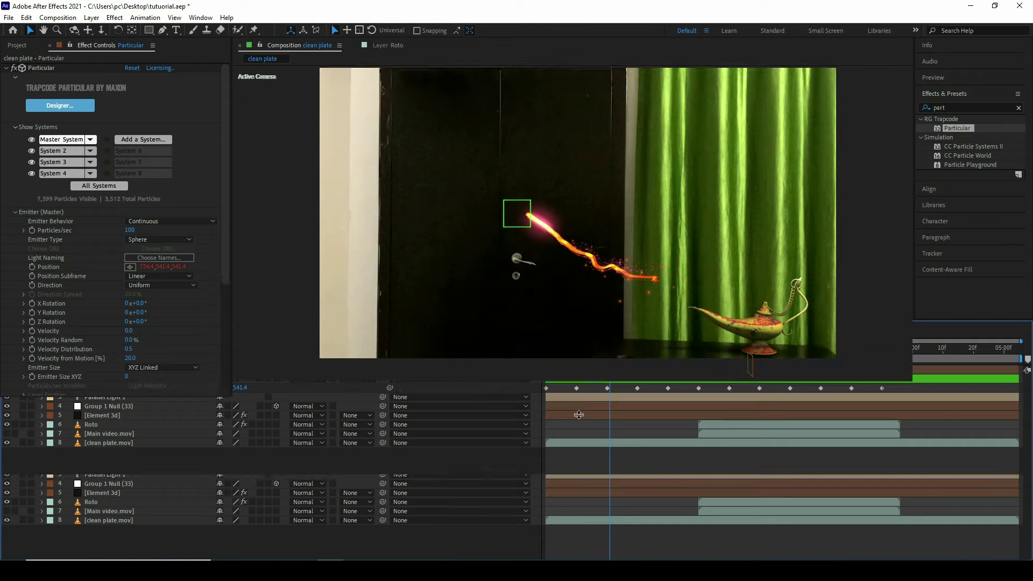
drag(595, 454, 544, 454)
key(space)
scroll(691, 295, up, 2)
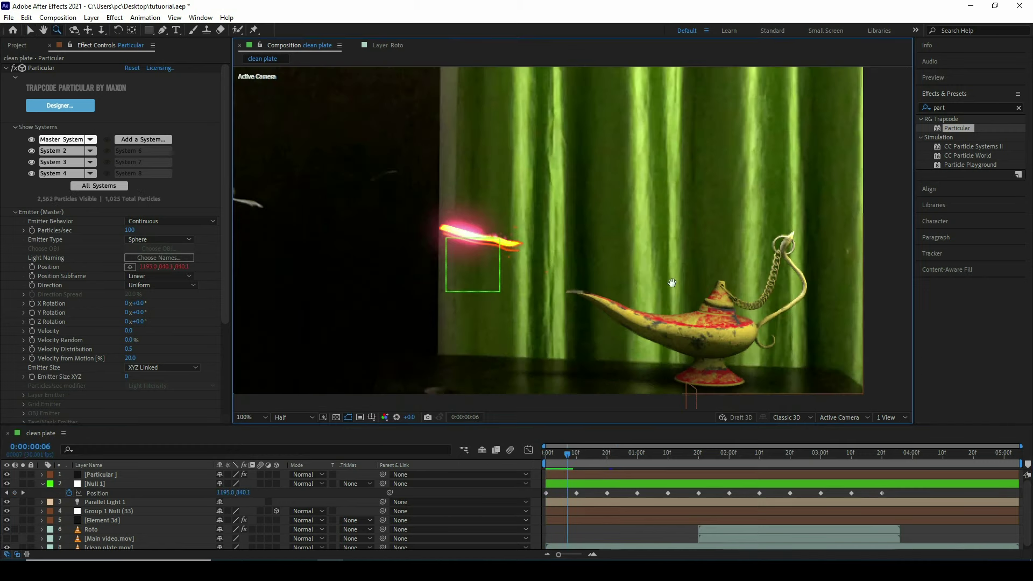
scroll(598, 264, down, 2)
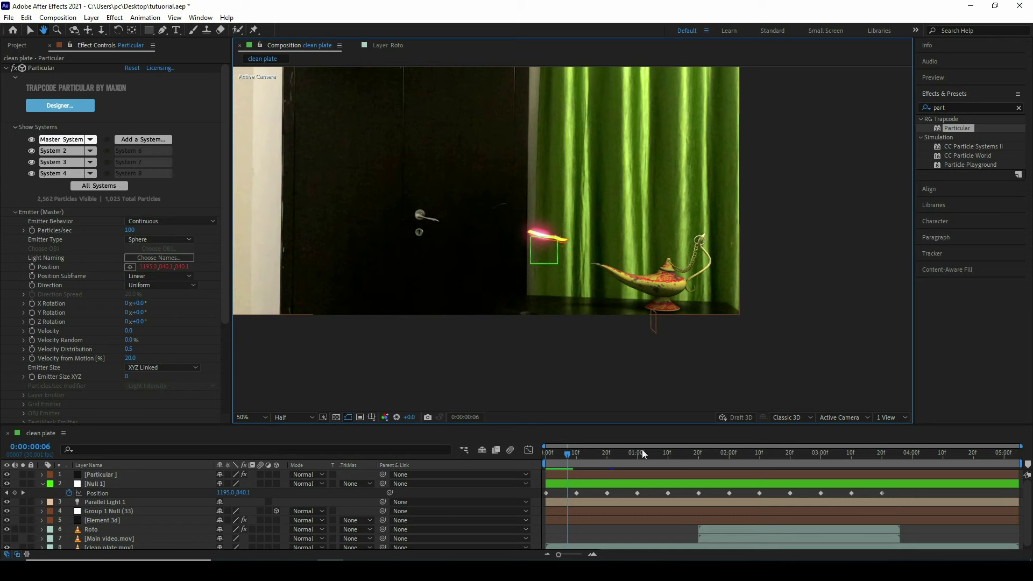
At frame 8, move Null 1's path point near the lamp down and right, then preview.
click(121, 485)
mouse_move(576, 458)
mouse_down()
mouse_move(563, 461)
mouse_move(573, 461)
mouse_up()
key(v)
drag(601, 266, 650, 305)
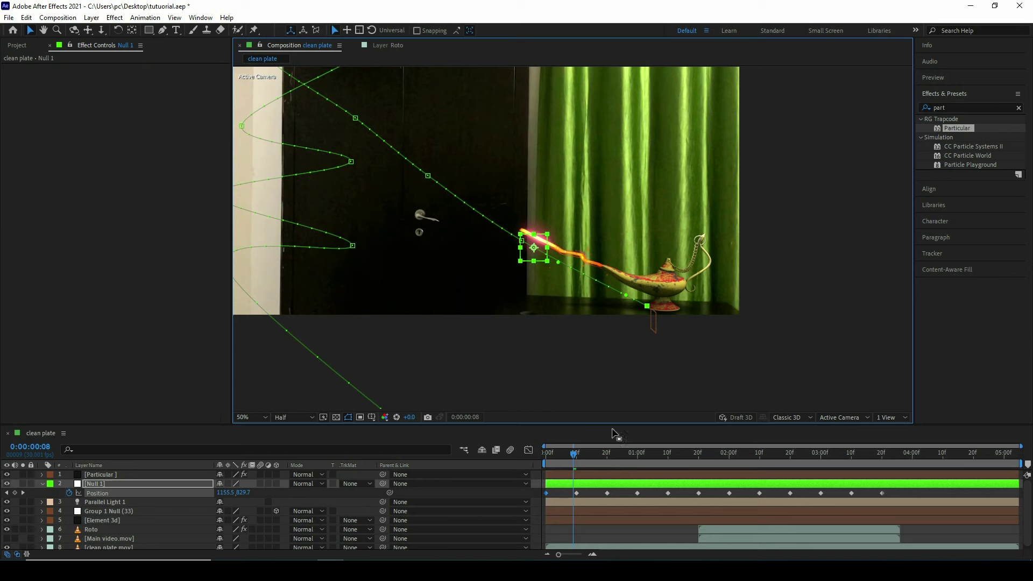
drag(574, 461, 567, 460)
key(space)
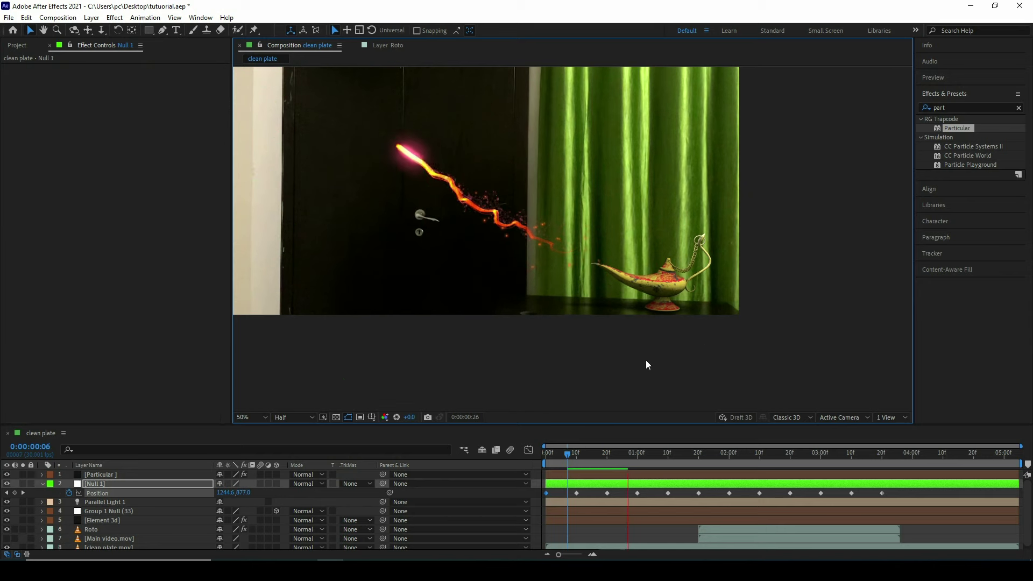
key(space)
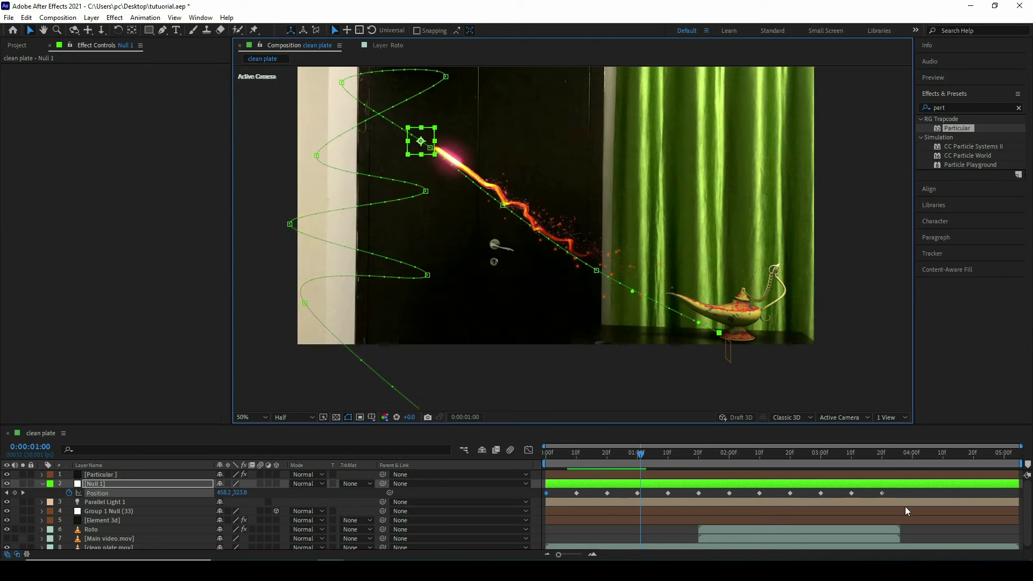
Apply Easy Ease to all of Null 1's Position keyframes and save the project.
mouse_move(906, 491)
mouse_down()
mouse_move(538, 484)
mouse_move(535, 494)
mouse_up()
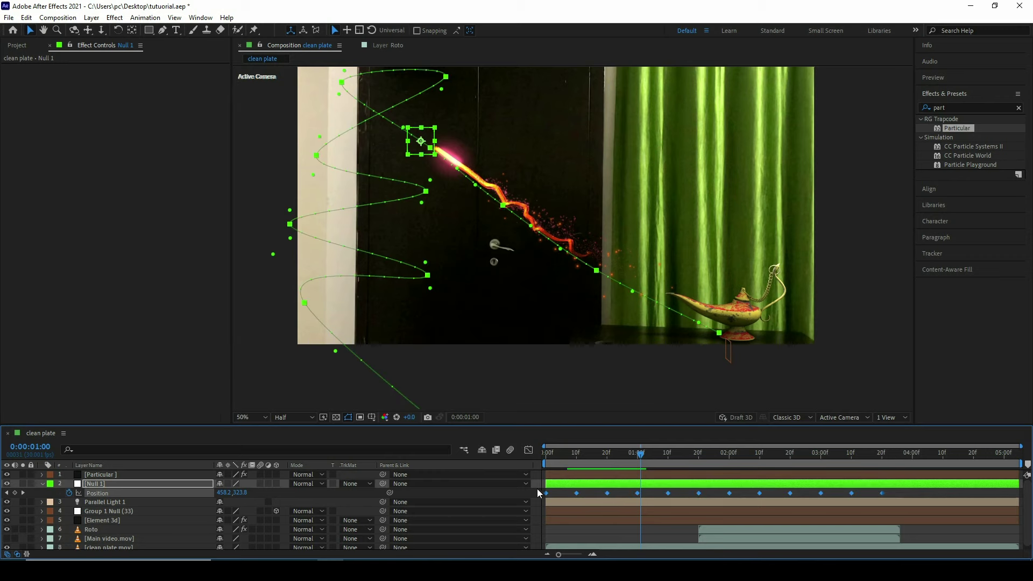
right_click(605, 494)
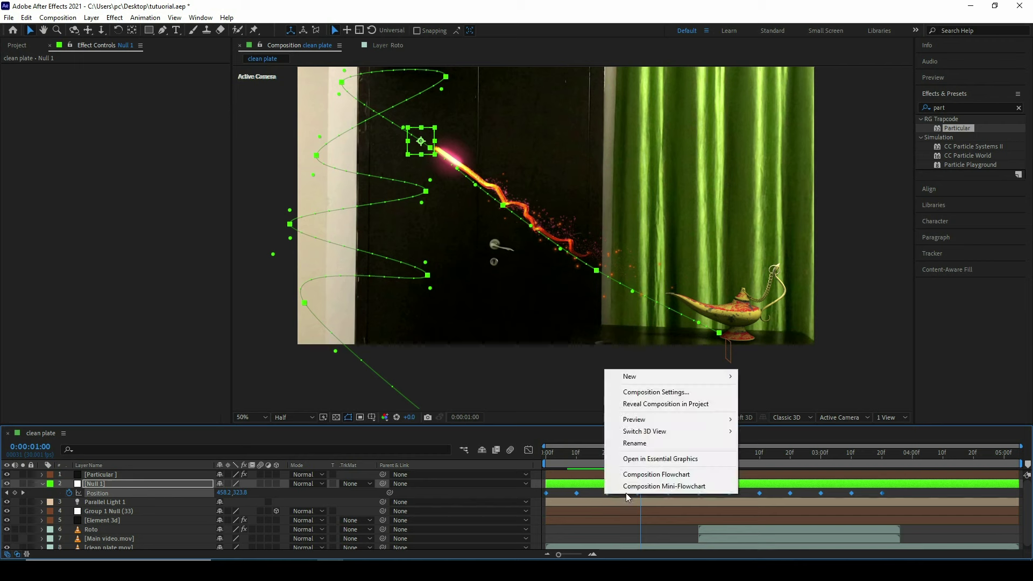
right_click(579, 493)
mouse_move(619, 487)
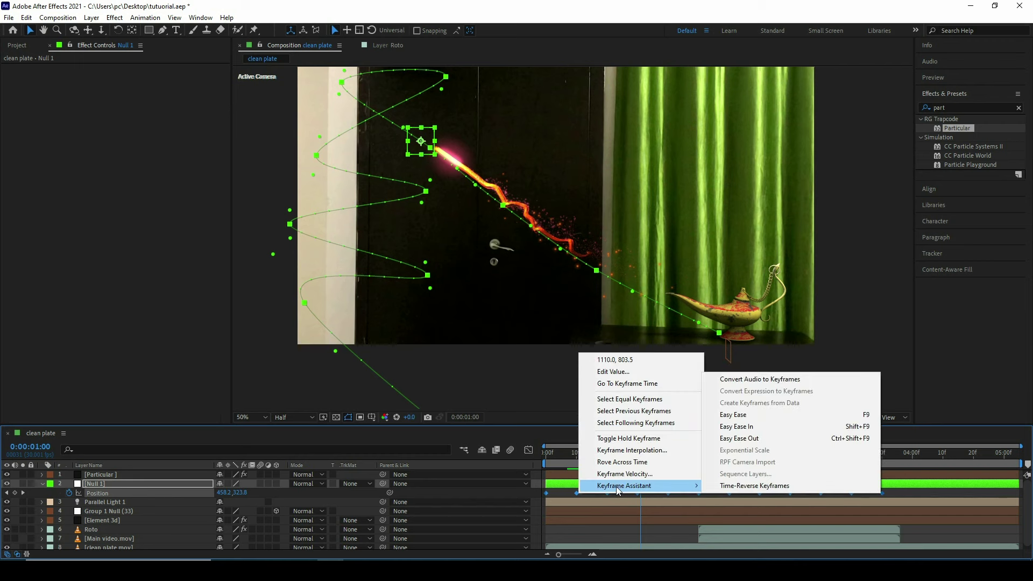
click(746, 414)
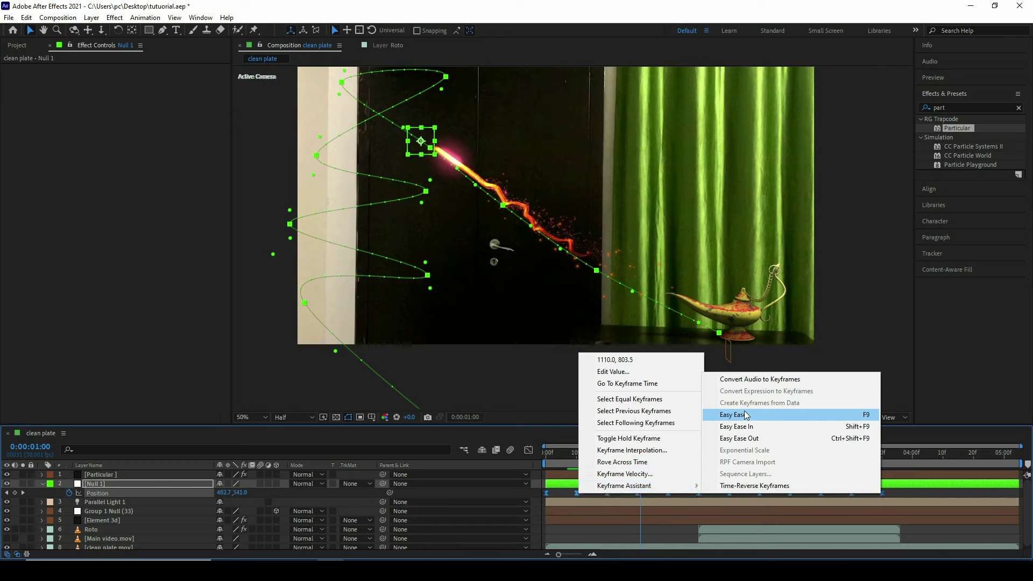
click(747, 414)
click(676, 527)
key(ctrl+s)
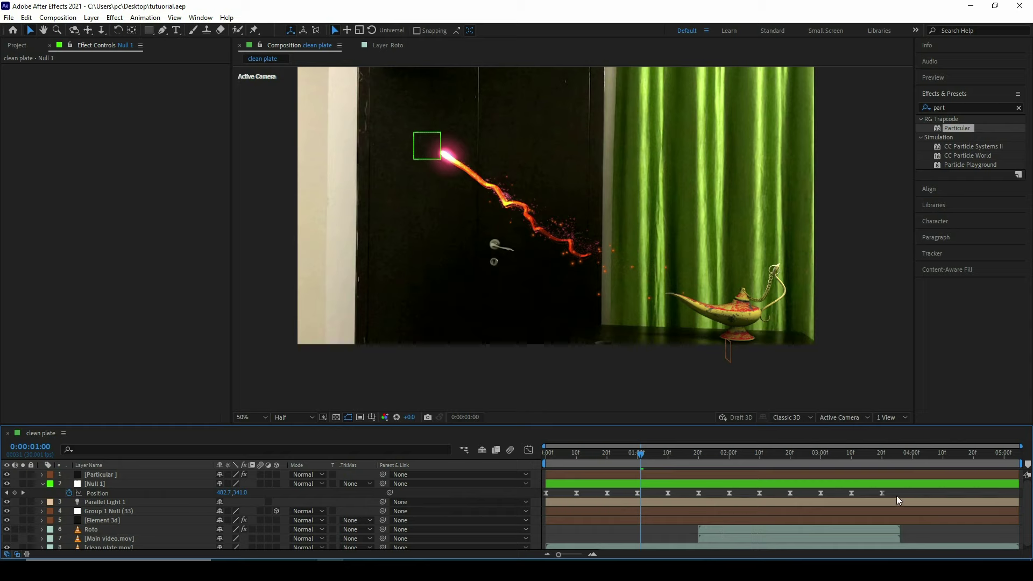
Compress Null 1's Position keyframes so the animation ends near 2:25, checking at 2:09.
drag(893, 491, 521, 486)
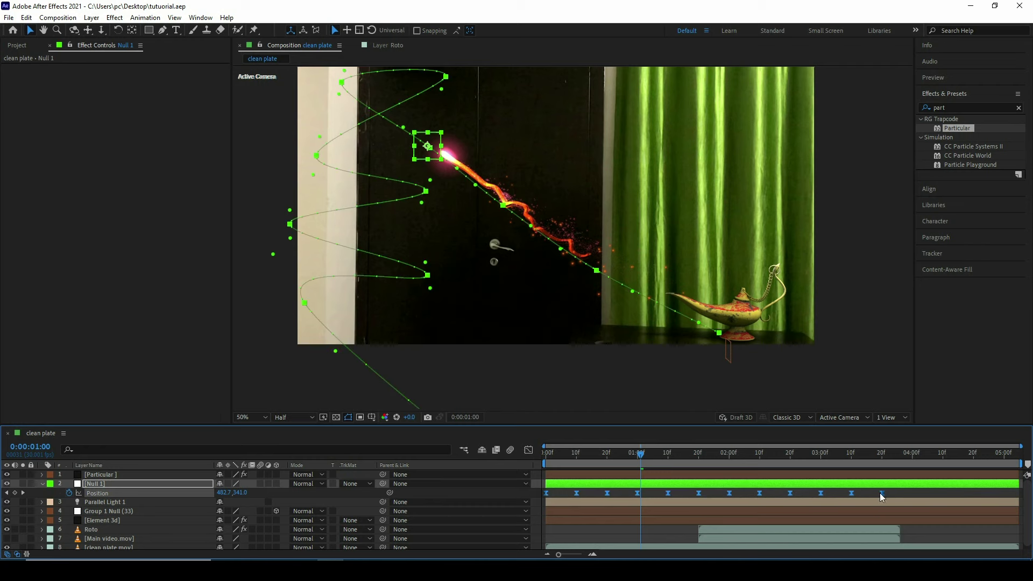
mouse_move(881, 494)
alt+mouse_down()
mouse_move(779, 493)
mouse_move(913, 515)
mouse_move(884, 530)
alt+mouse_up()
click(758, 463)
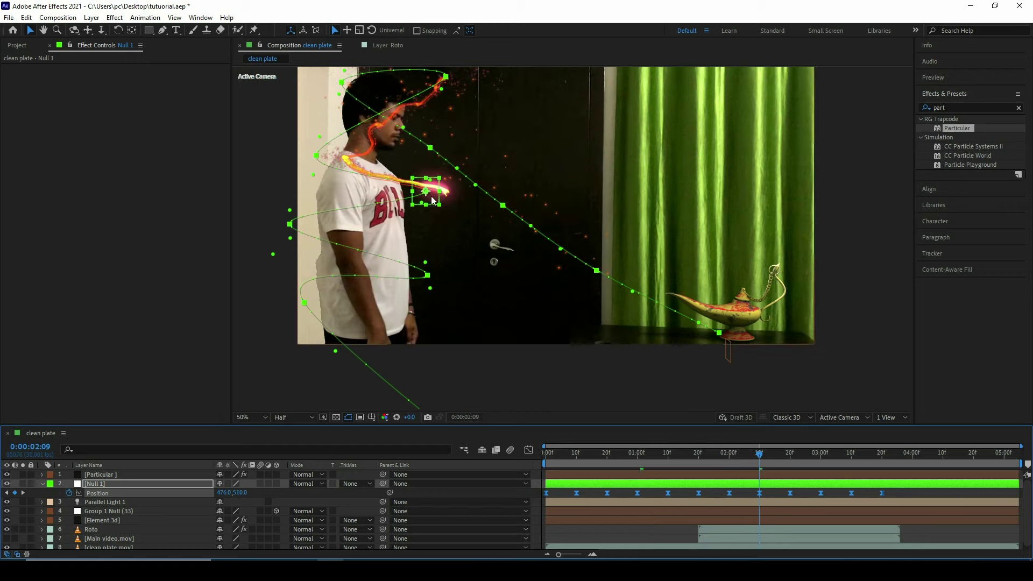
click(853, 363)
drag(479, 201, 493, 216)
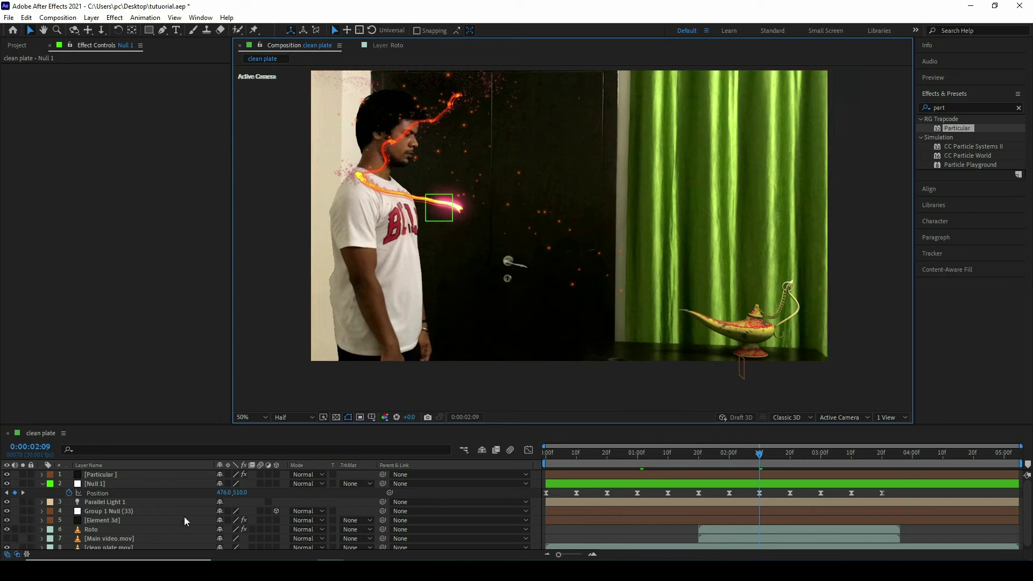
Pull two of Null 1's spiral path points leftward around the person at 2:09 and 2:17.
click(126, 491)
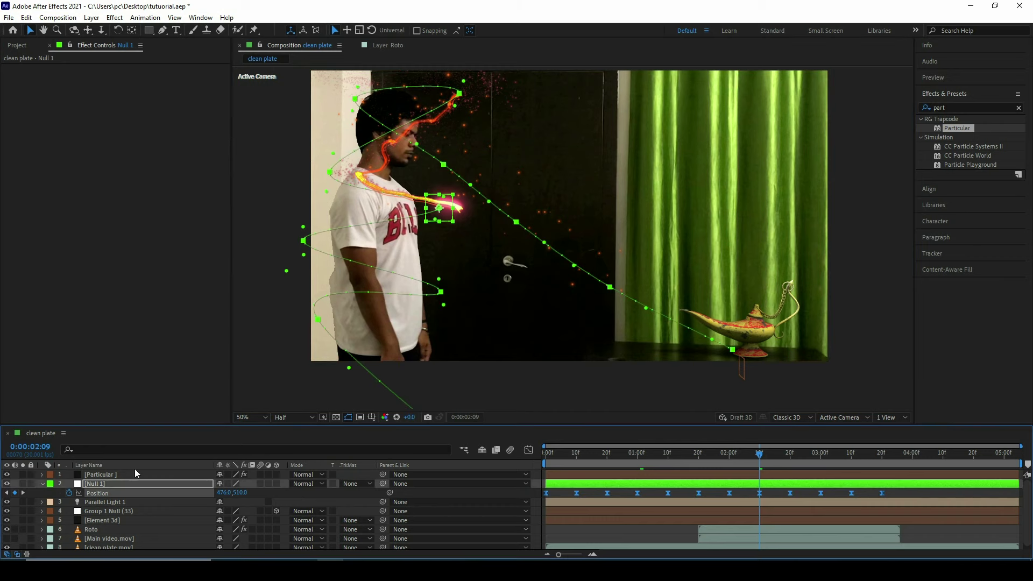
drag(334, 182, 307, 164)
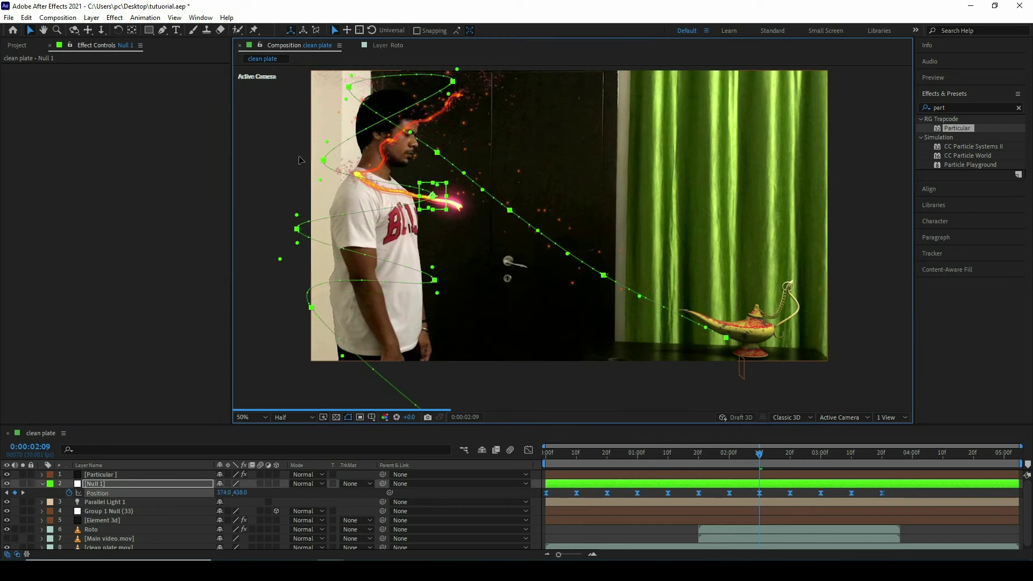
key(ctrl+z)
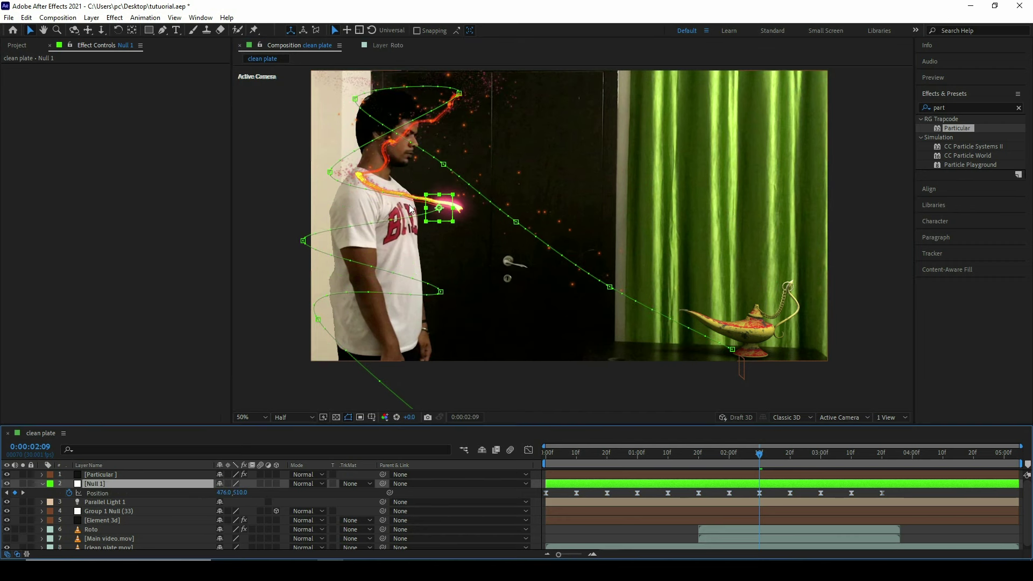
drag(330, 173, 311, 167)
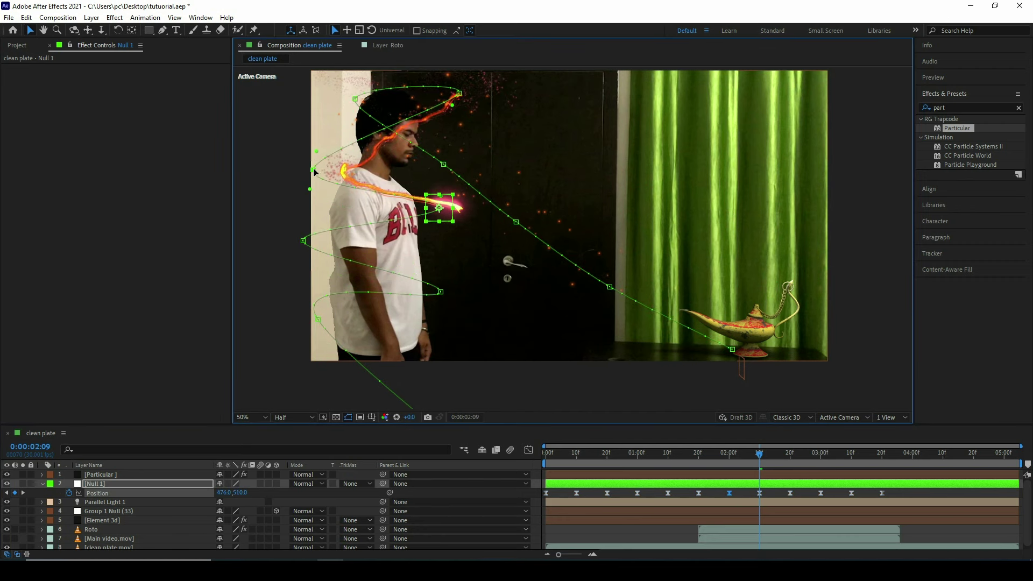
click(783, 455)
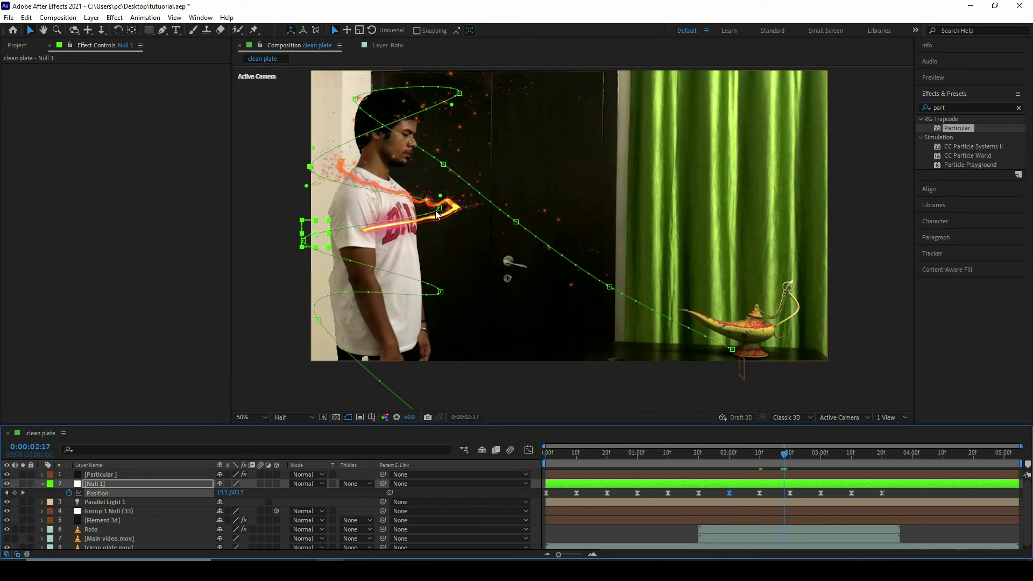
drag(439, 209, 422, 212)
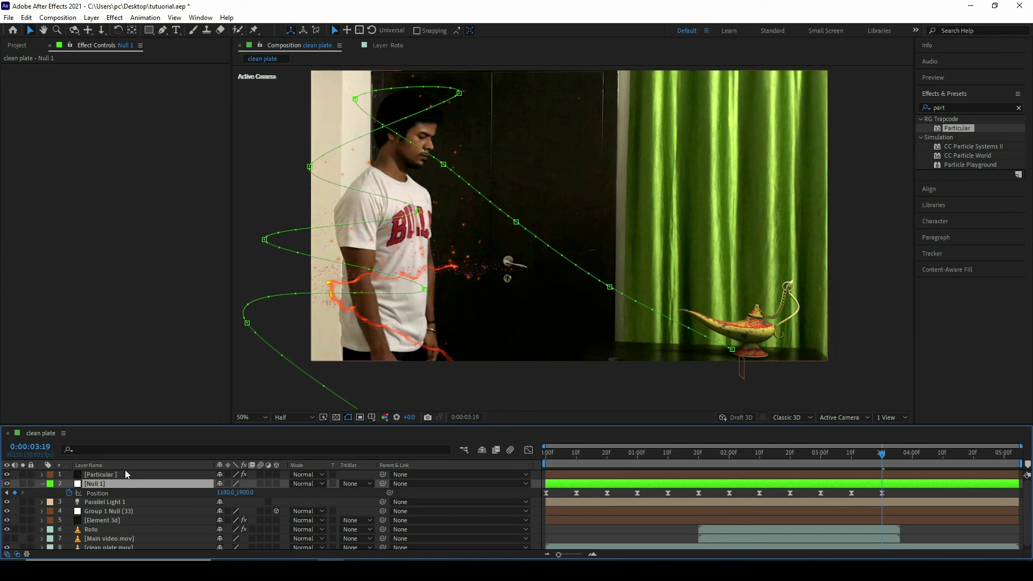
click(117, 474)
Set the Particular layer's blend mode to Add.
click(323, 474)
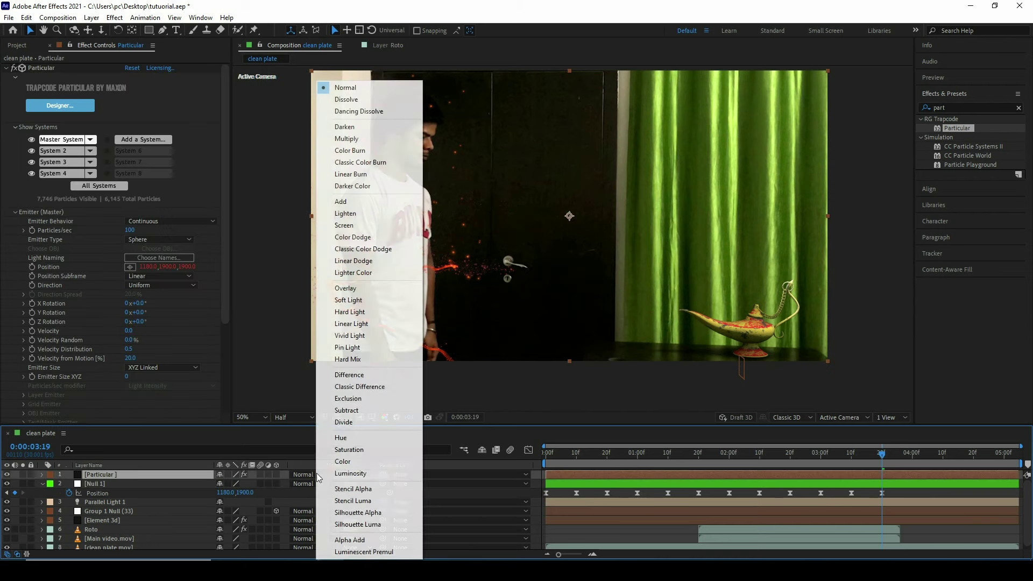
click(355, 201)
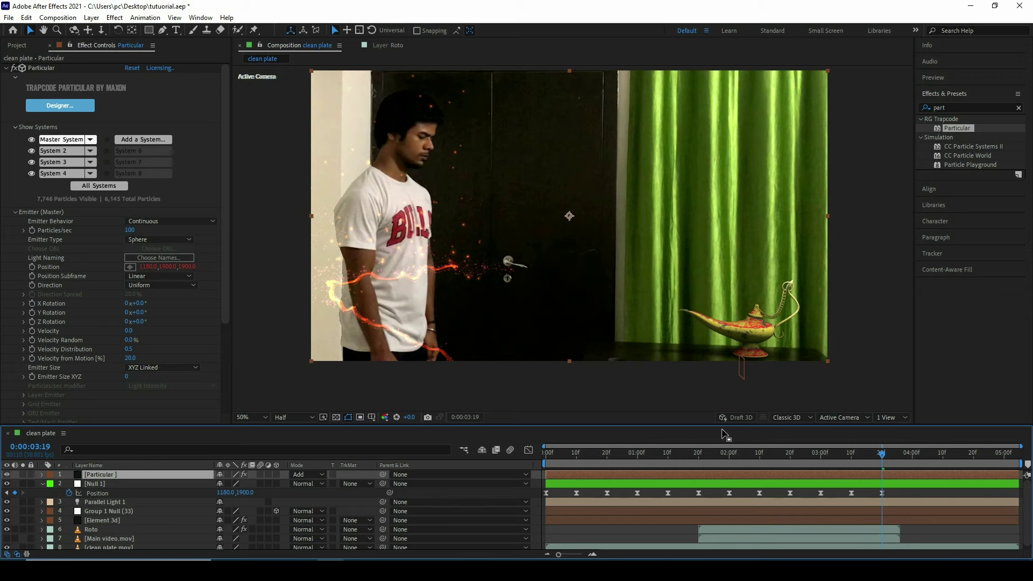
click(759, 452)
At 2:09, nudge three of Null 1's spiral points near the person's chest and head.
click(131, 480)
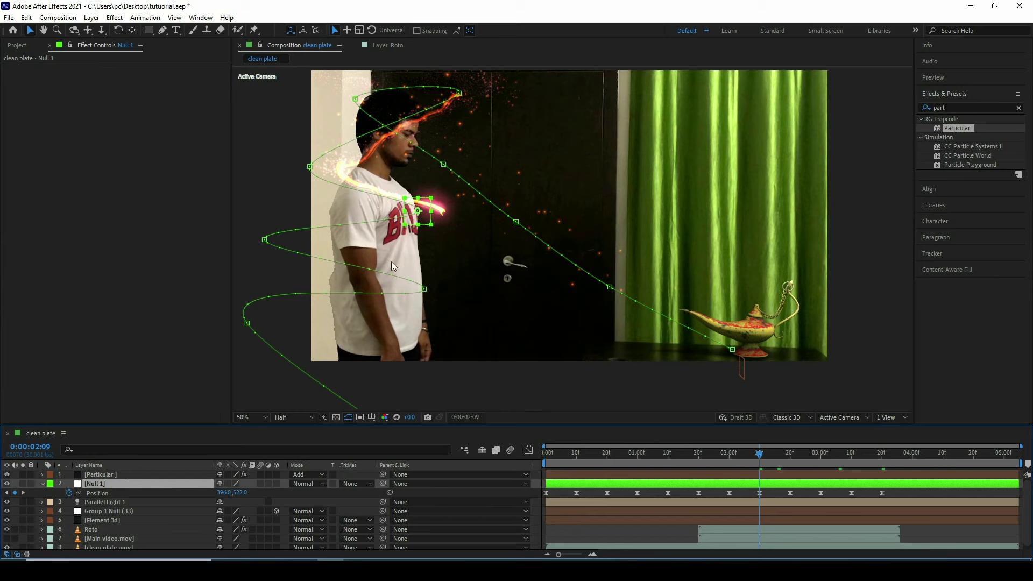
drag(309, 168, 320, 165)
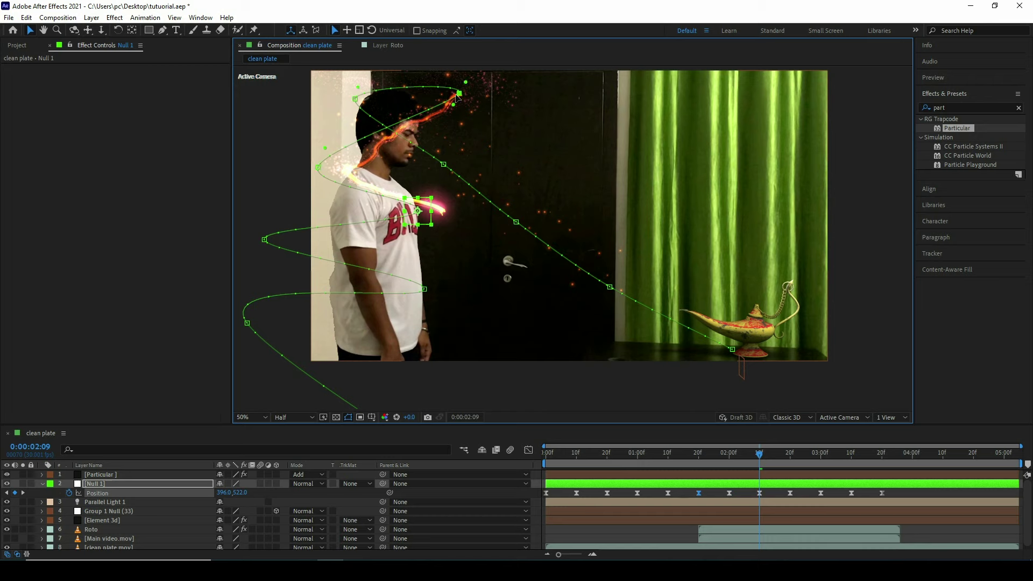
drag(455, 95, 454, 97)
drag(444, 166, 443, 169)
click(42, 484)
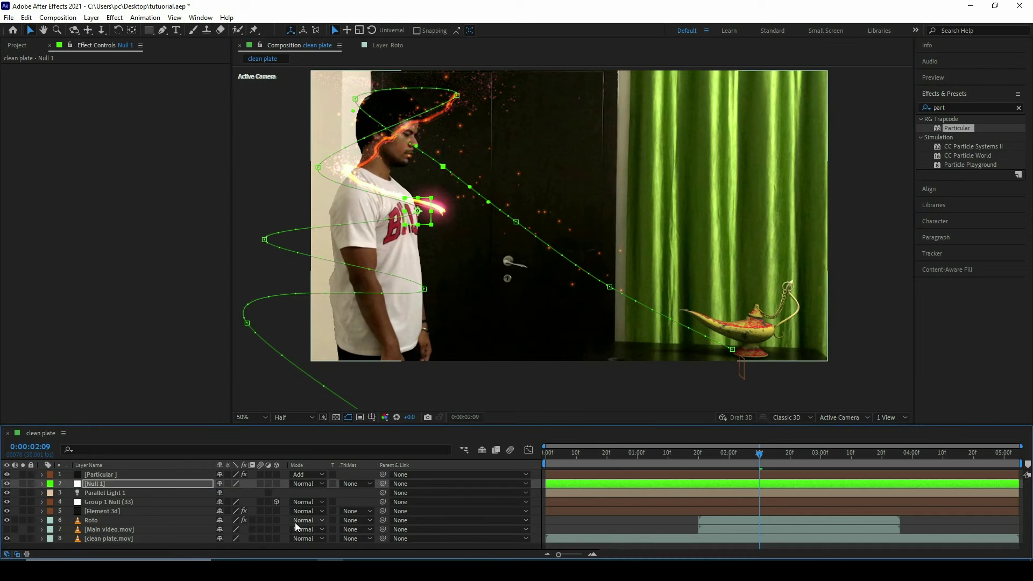
Create a solid named Fractal noise and move it to the top of the stack.
right_click(365, 474)
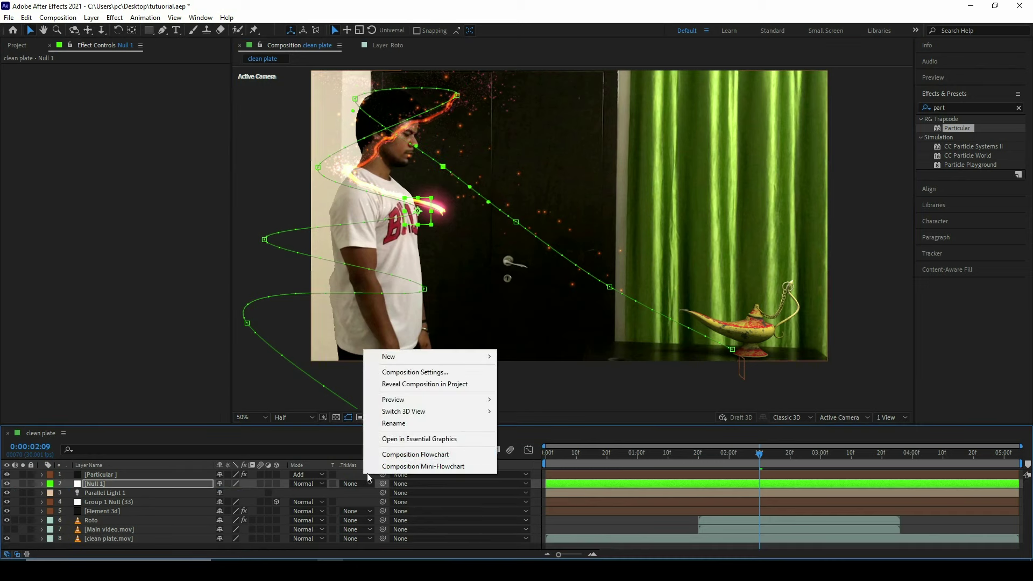
mouse_move(438, 361)
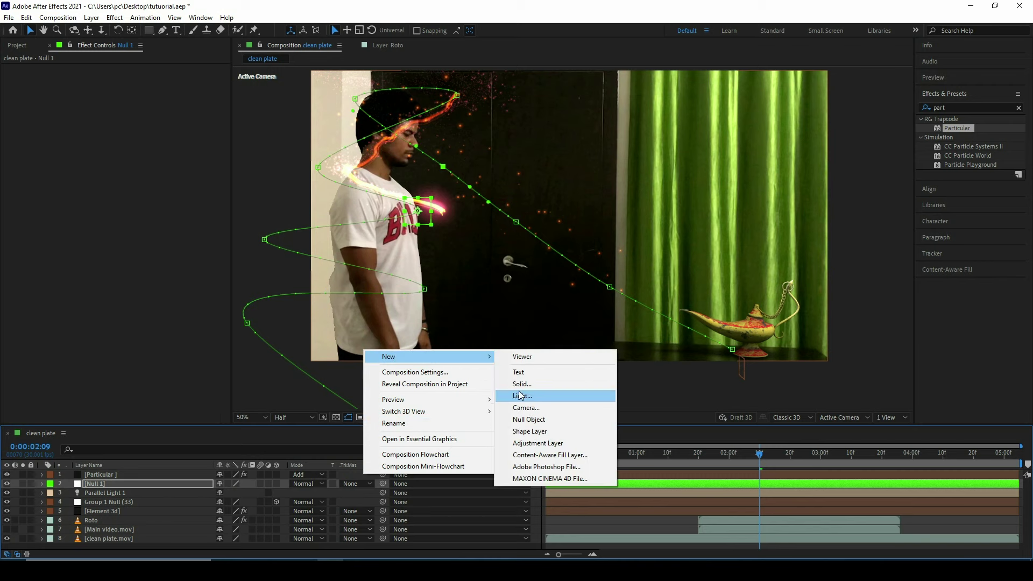
click(522, 385)
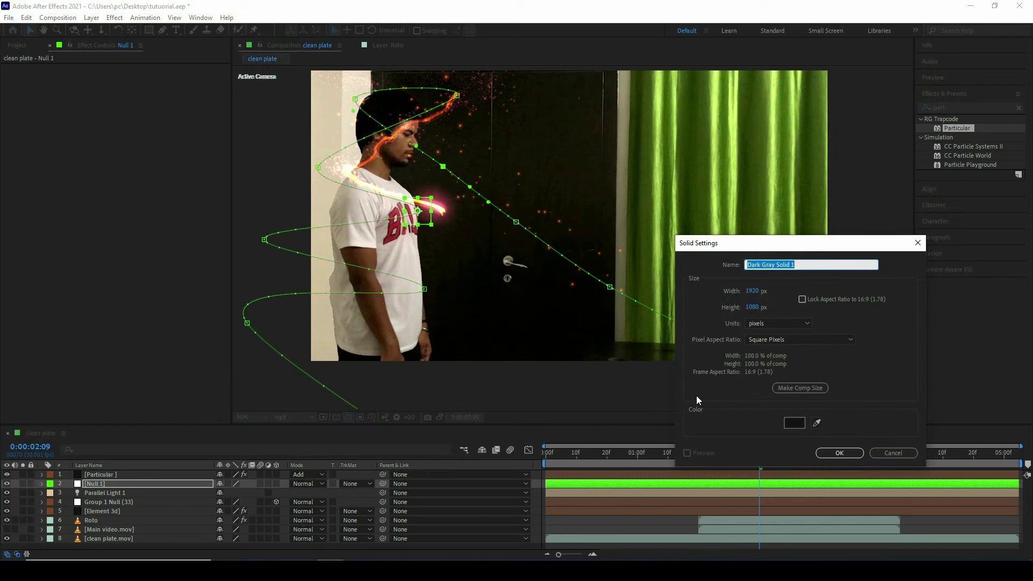
text(Fractal  noise)
click(850, 453)
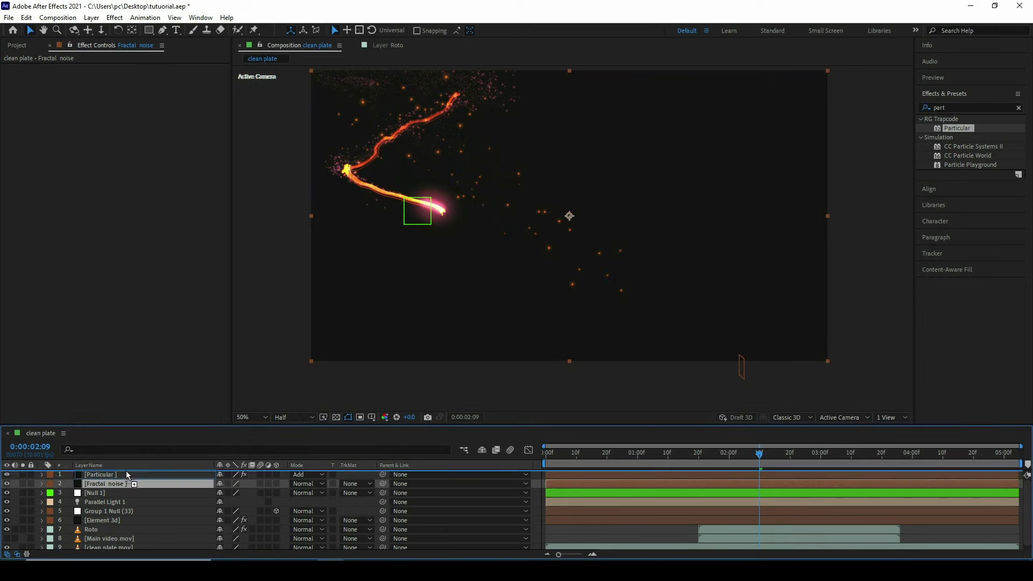
drag(127, 482, 126, 471)
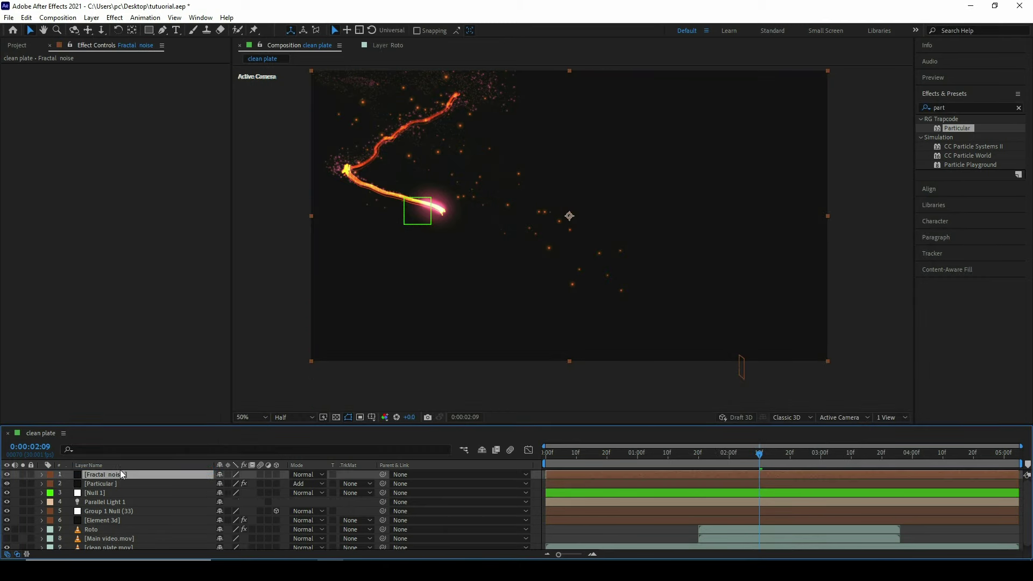
Apply Fractal Noise to the solid with Dynamic fractal type and Block noise.
click(953, 107)
text(Frac)
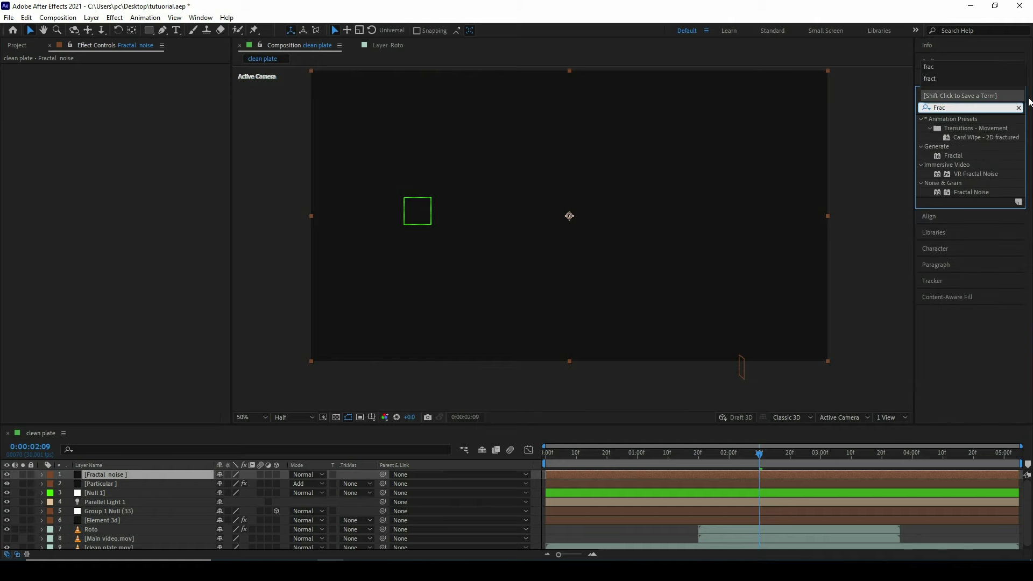
drag(971, 192, 141, 475)
click(141, 80)
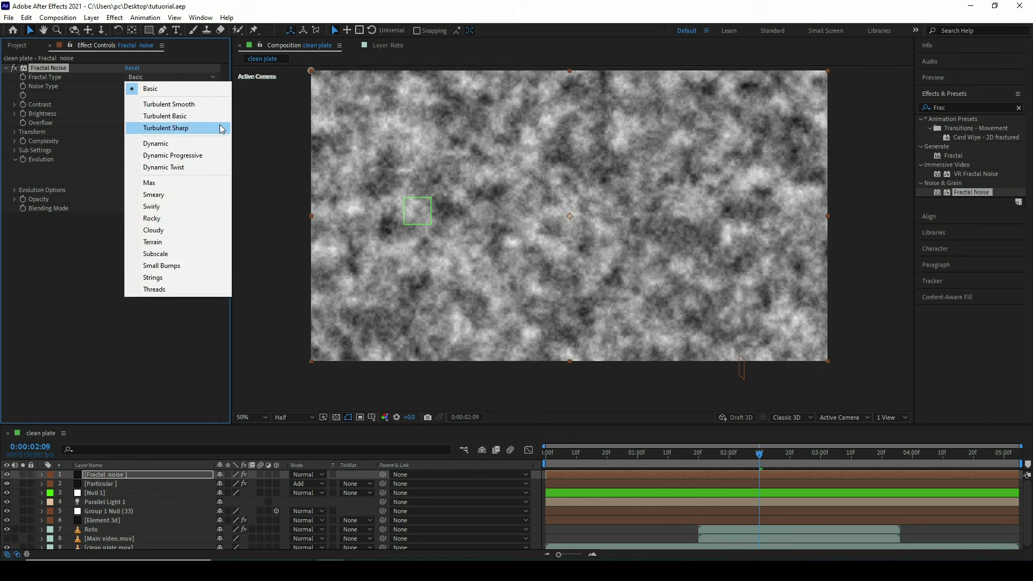
click(161, 144)
click(159, 86)
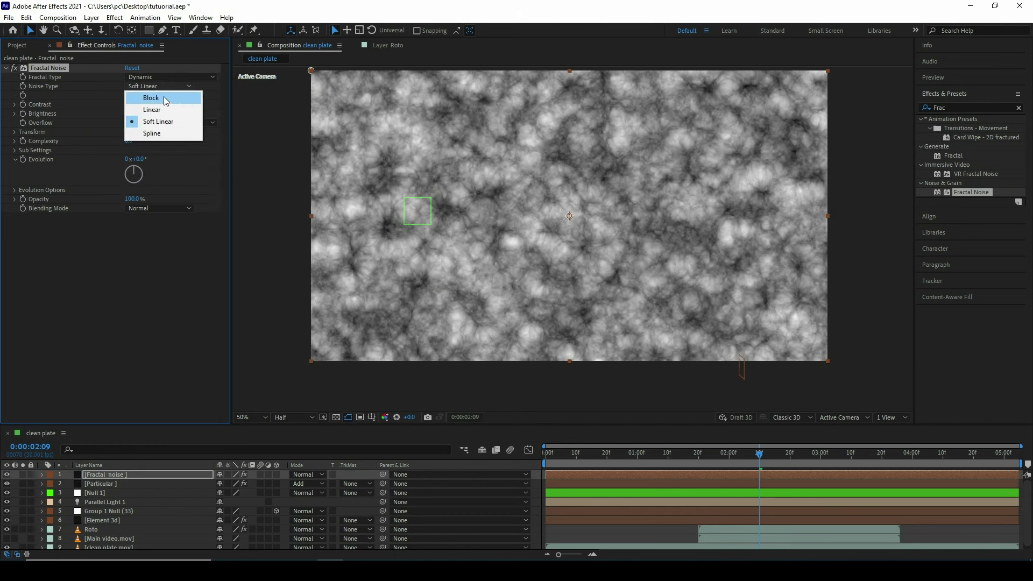
click(165, 102)
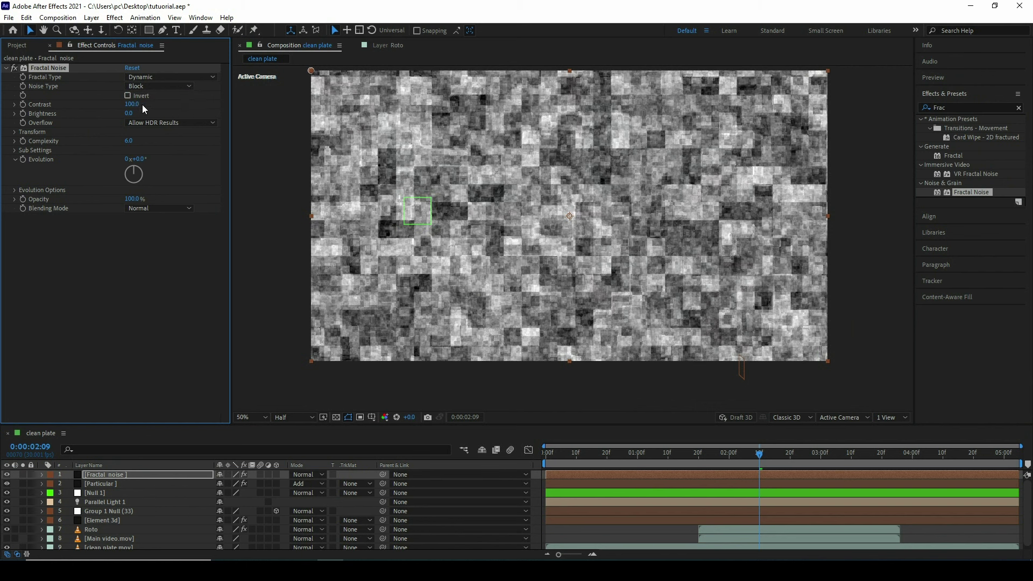
Set the Fractal Noise Contrast to 200 and Scale to 202.
click(132, 103)
text(2)
key(Return)
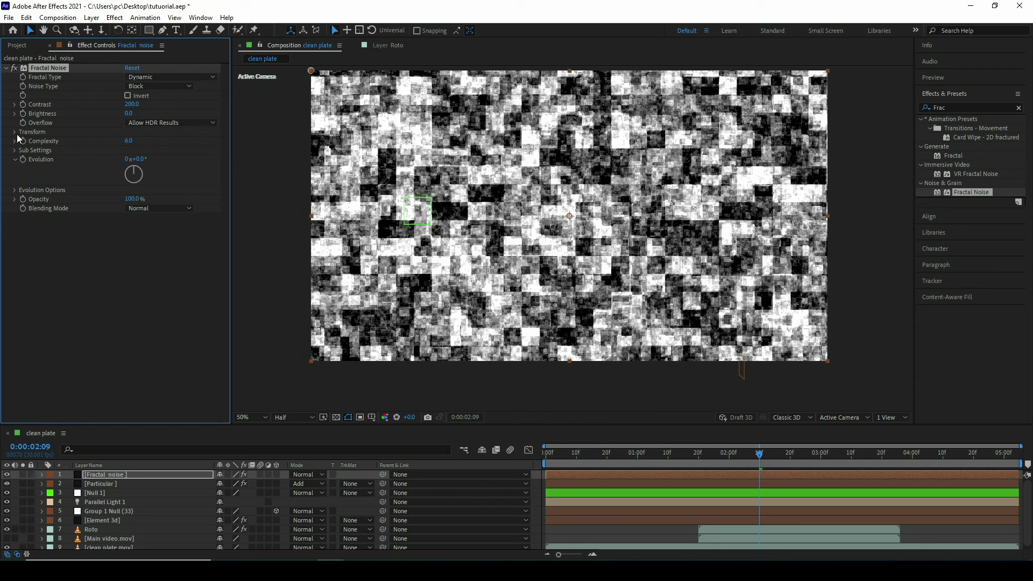
click(16, 133)
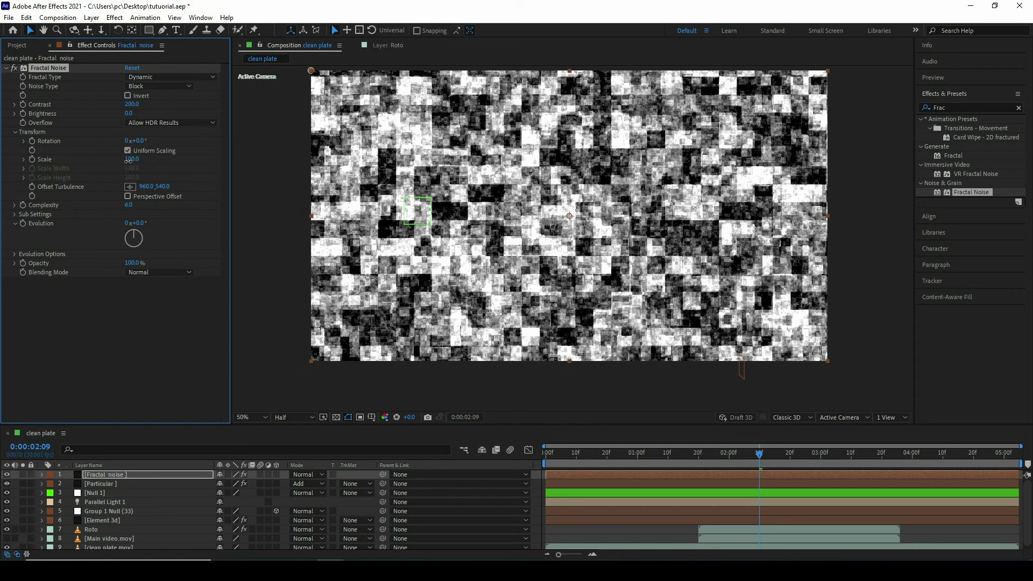
click(24, 159)
drag(63, 174, 91, 175)
drag(200, 180, 202, 179)
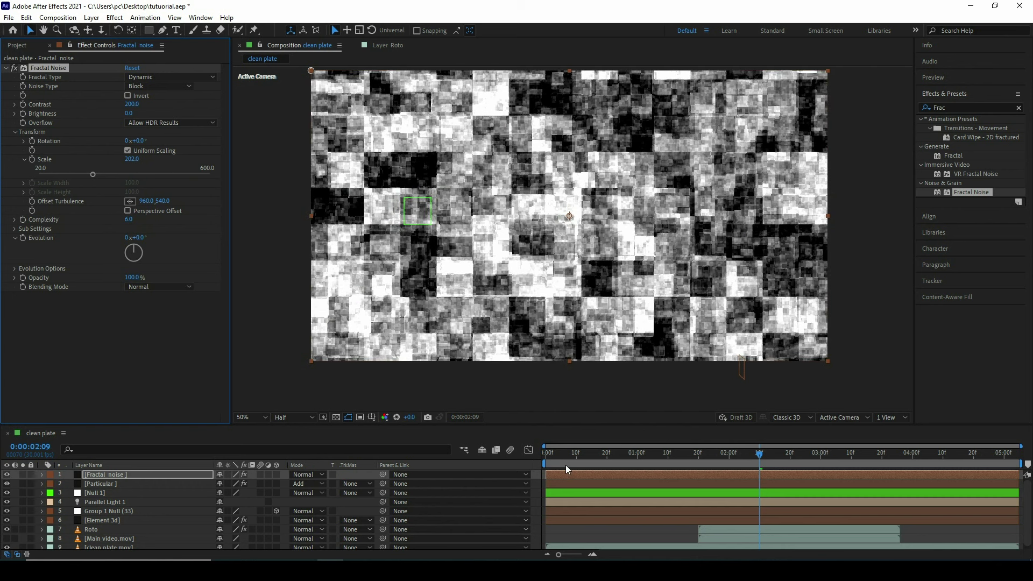
Keyframe Offset Turbulence so X rises to about 3877 by 0:00:03:29.
key(Home)
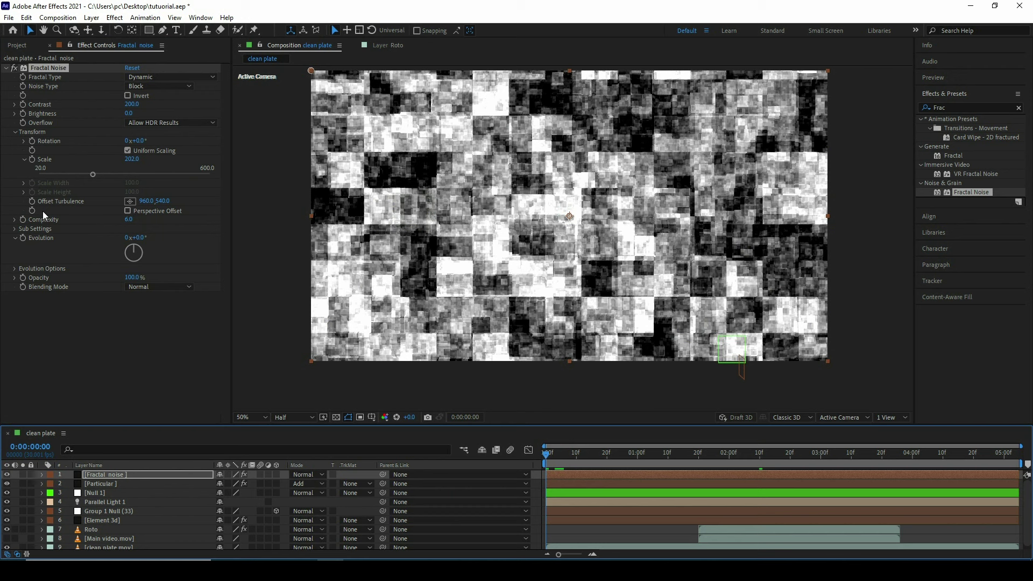
text(936)
key(Return)
key(ctrl+z)
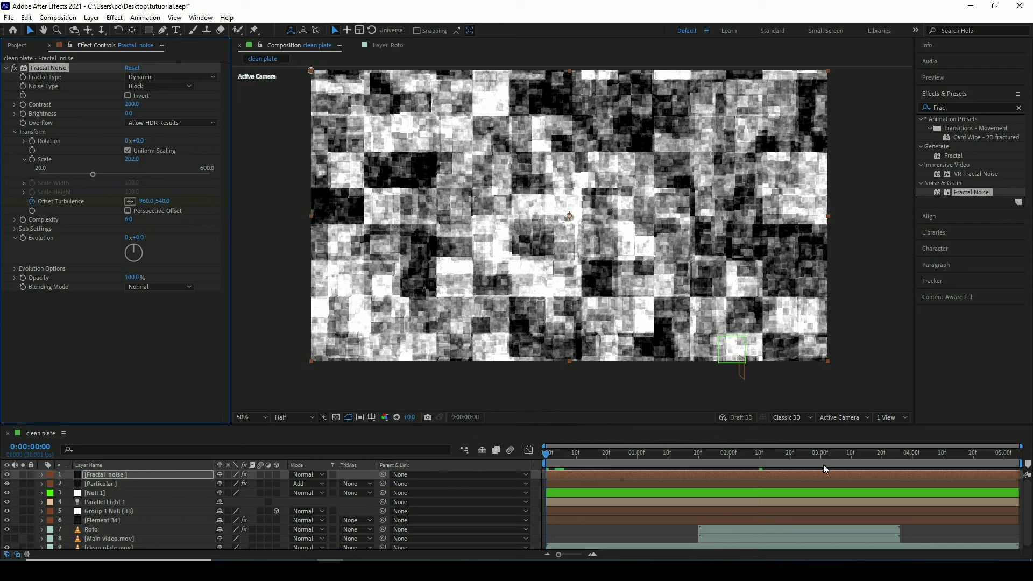
click(912, 462)
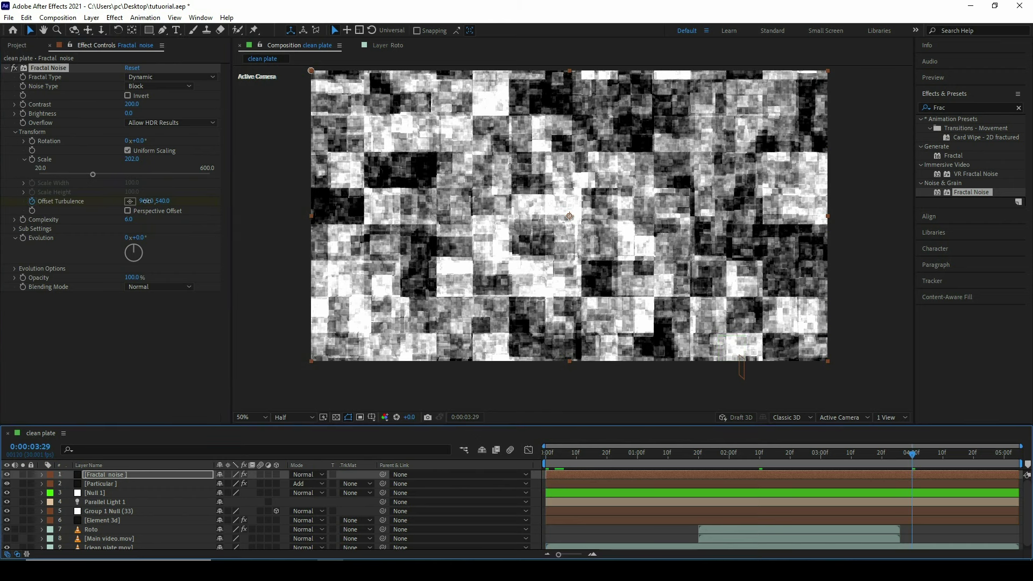
drag(145, 201, 195, 229)
drag(144, 202, 190, 203)
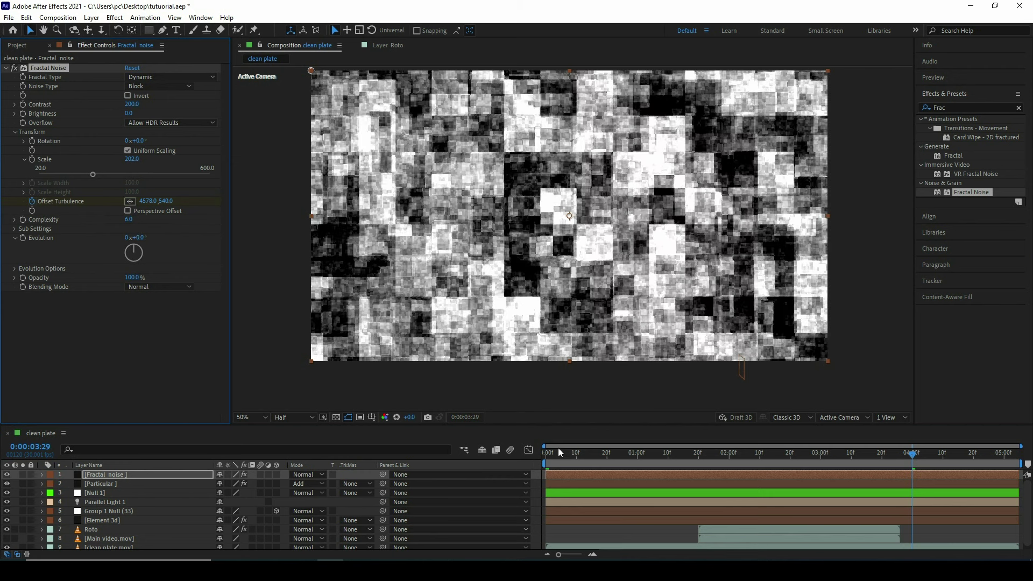
Animate Evolution from 0 to 356° by 0:00:03:29 and hide the Fractal noise layer.
click(557, 450)
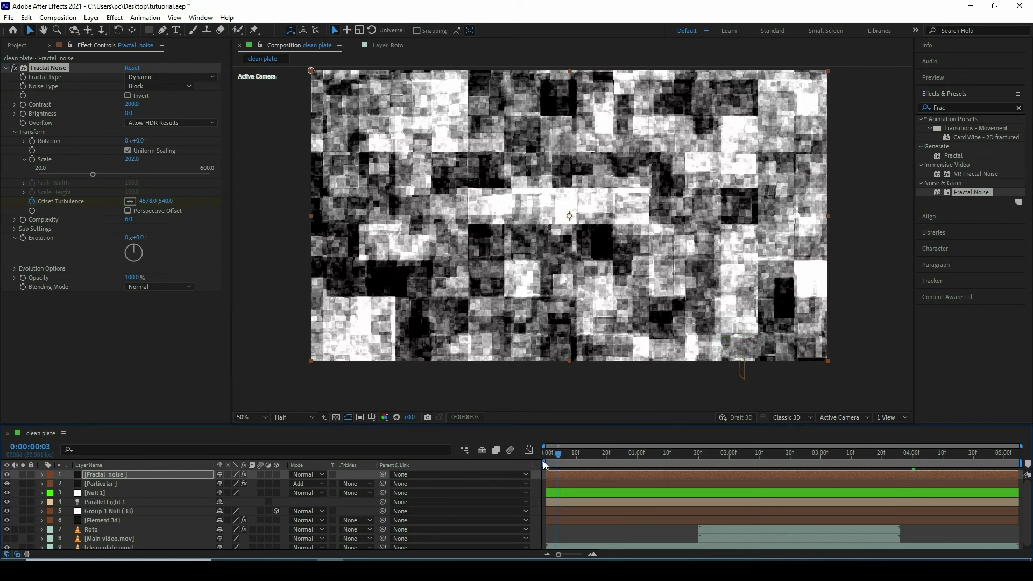
click(545, 465)
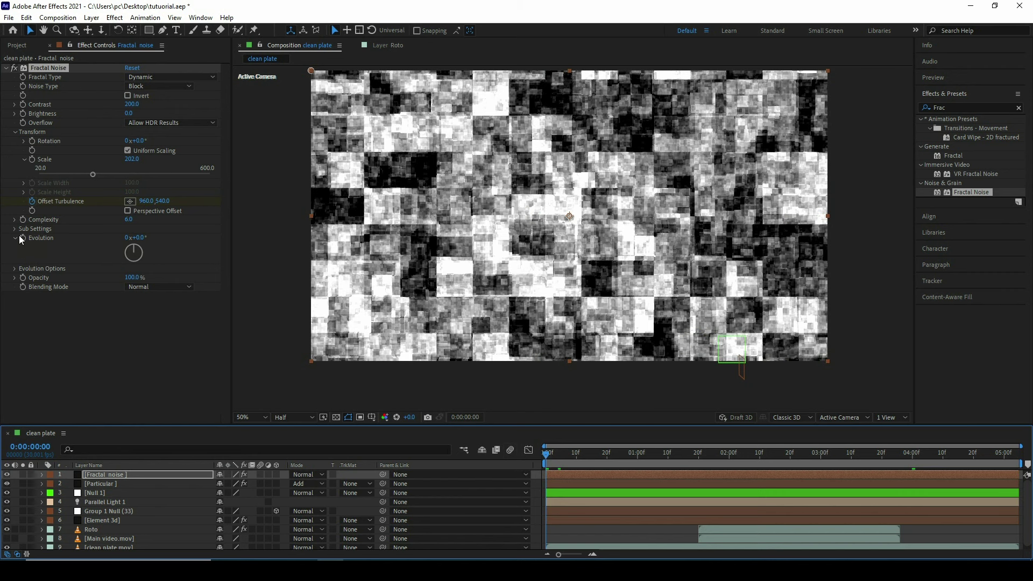
click(21, 237)
click(912, 464)
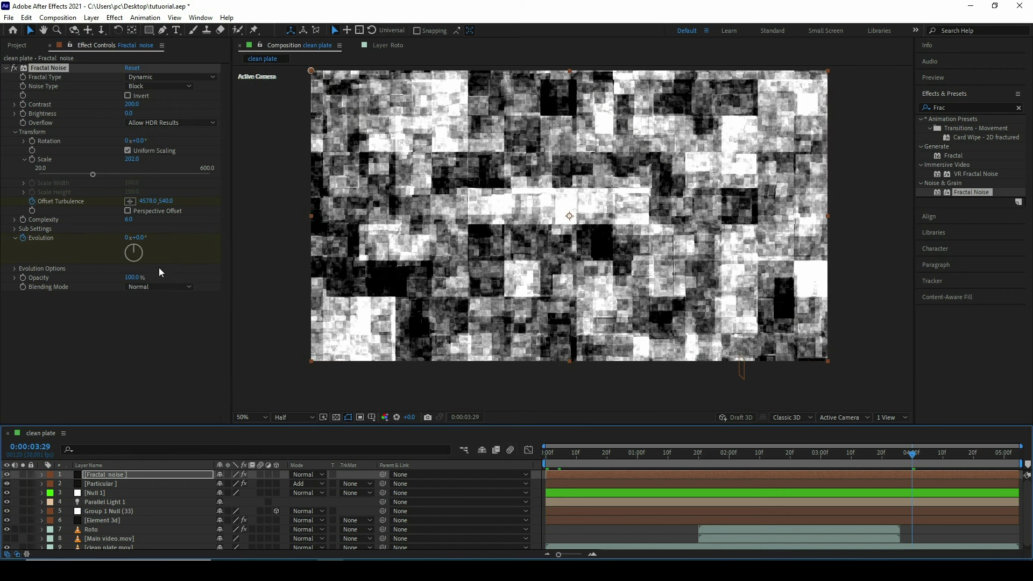
drag(134, 249, 133, 244)
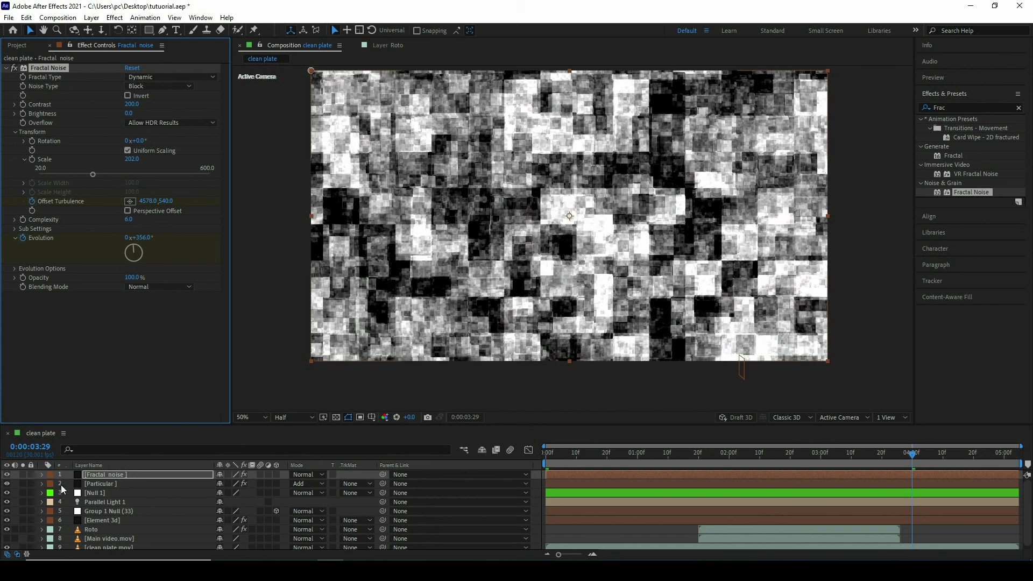
click(7, 474)
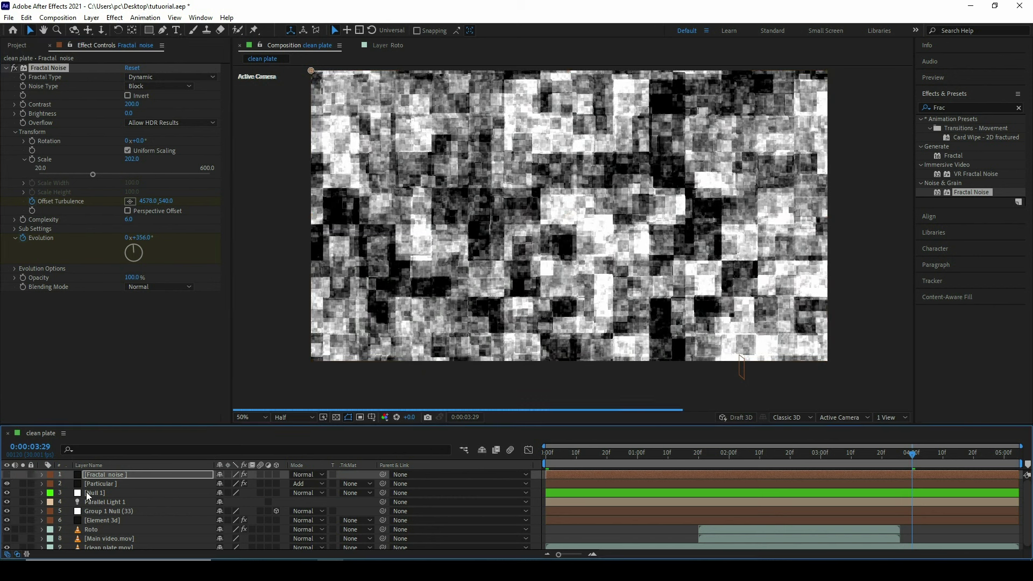
click(146, 531)
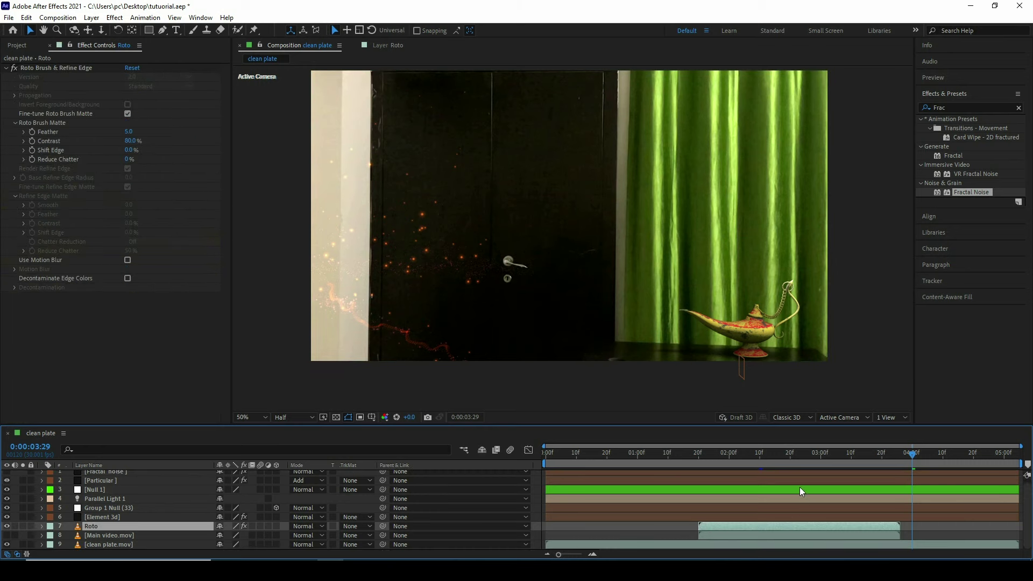
Apply the Matte Choker effect to the Roto layer.
click(714, 458)
click(725, 455)
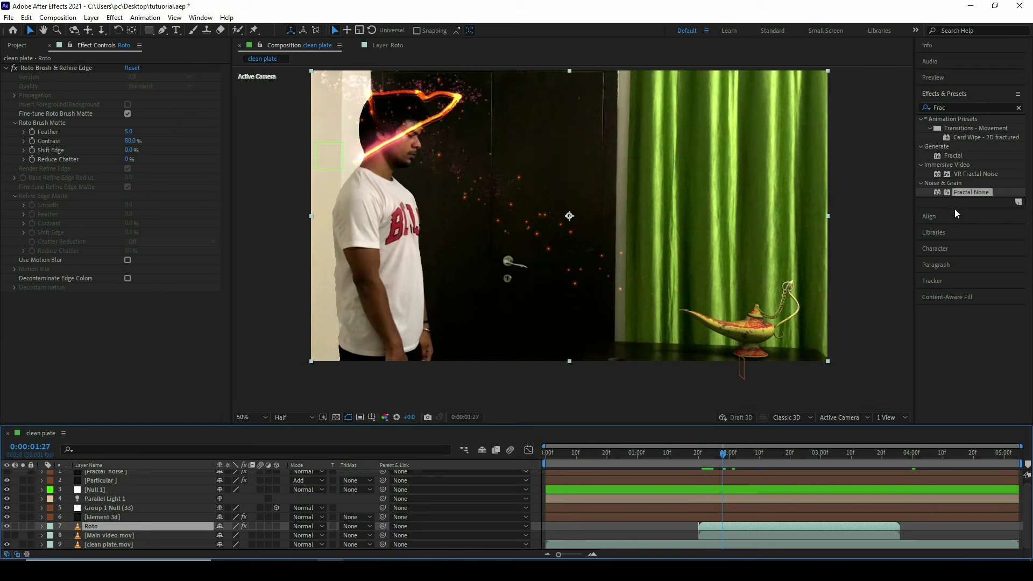
click(921, 106)
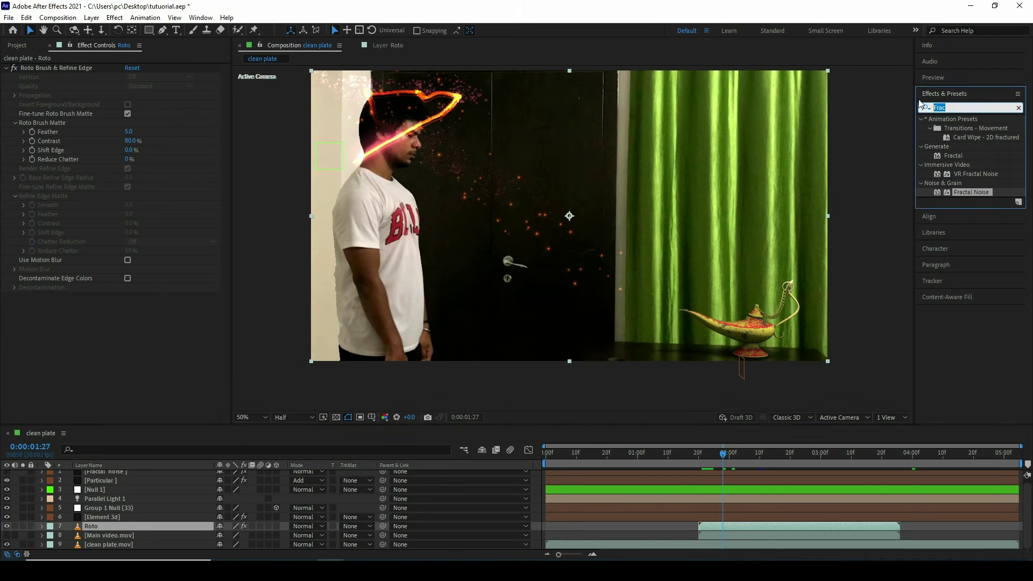
text(matt)
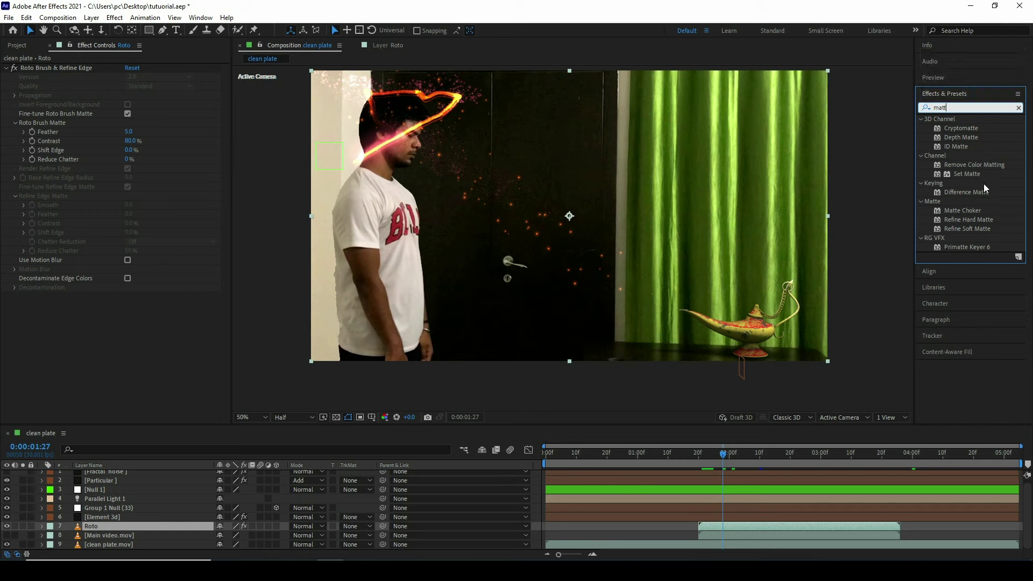
drag(973, 210, 117, 524)
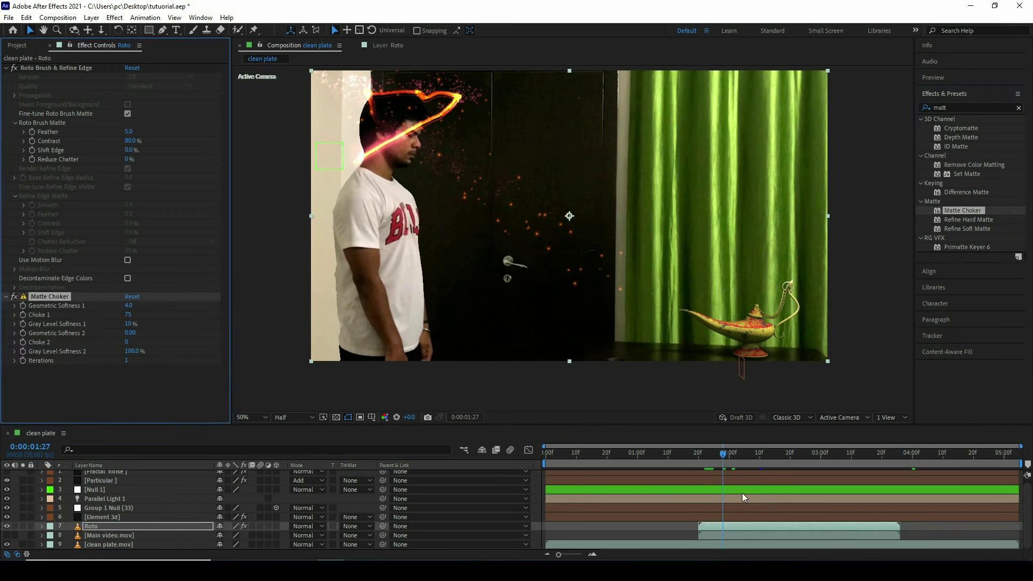
click(150, 490)
key(p)
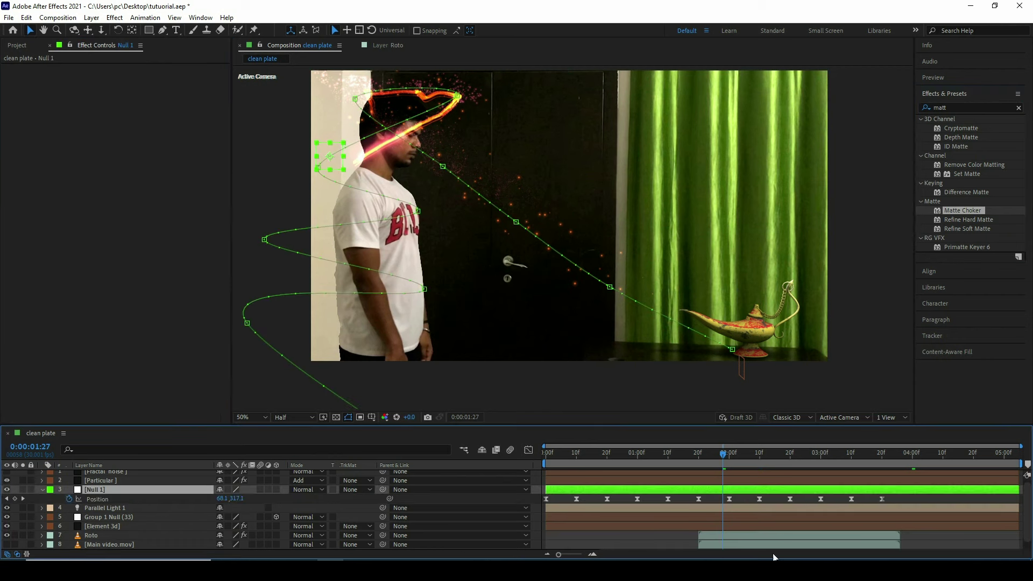
scroll(845, 503, down, 1)
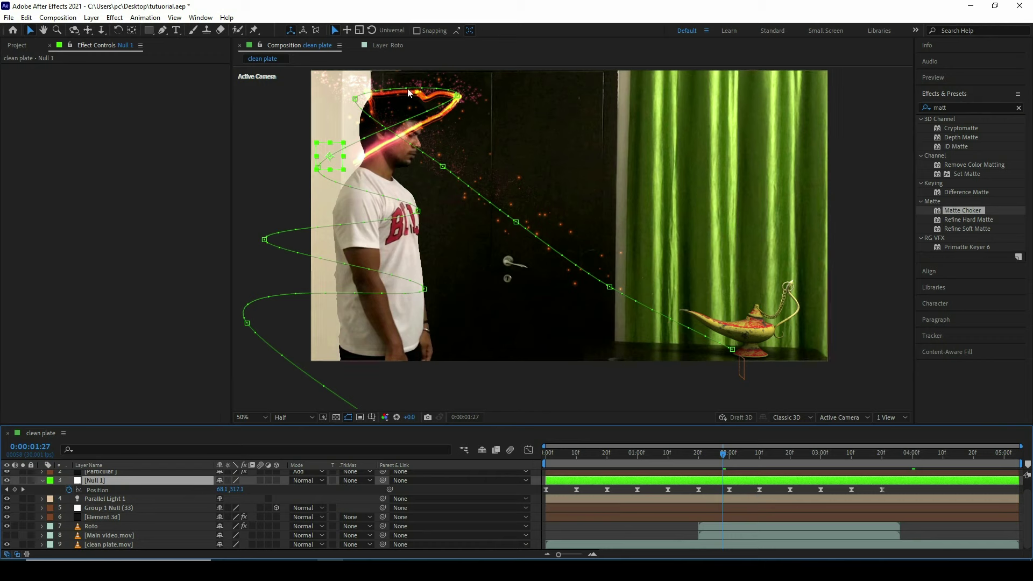
click(129, 535)
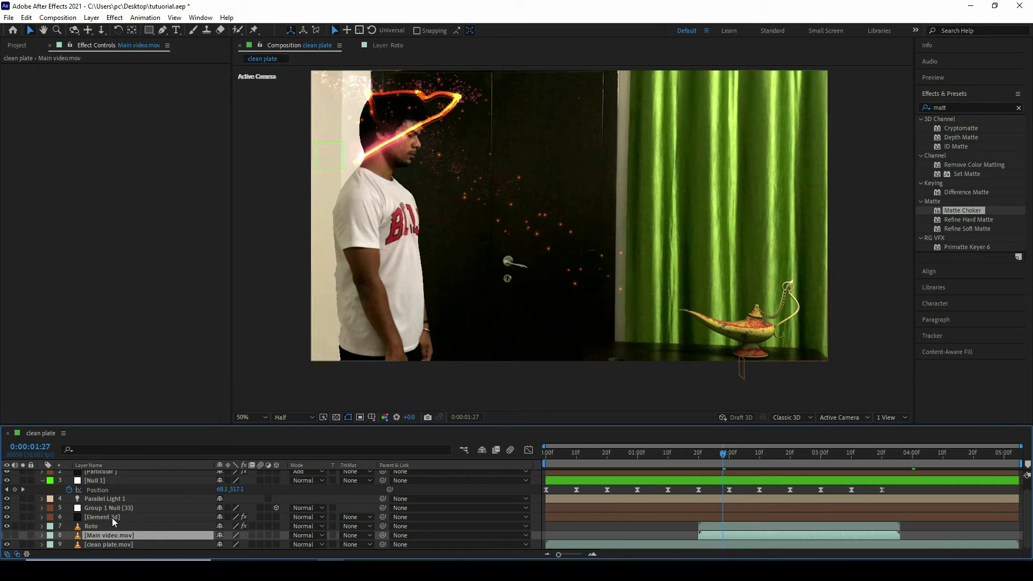
click(129, 526)
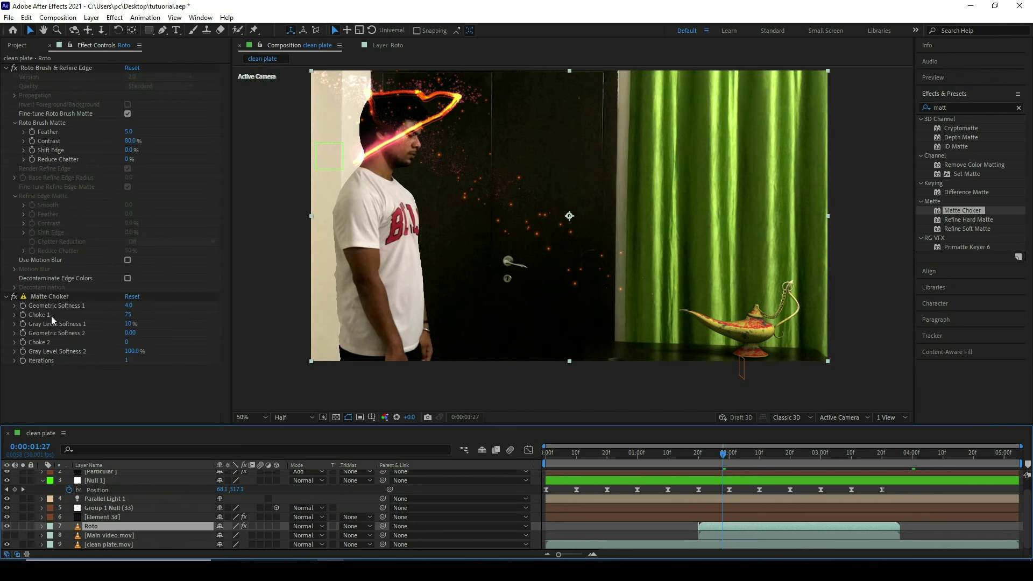
Set Matte Choker Geometric Softness 1 to 100, Choke 1 to 127 and Iterations to 100.
mouse_move(129, 305)
mouse_down()
mouse_move(523, 298)
mouse_move(846, 225)
mouse_up()
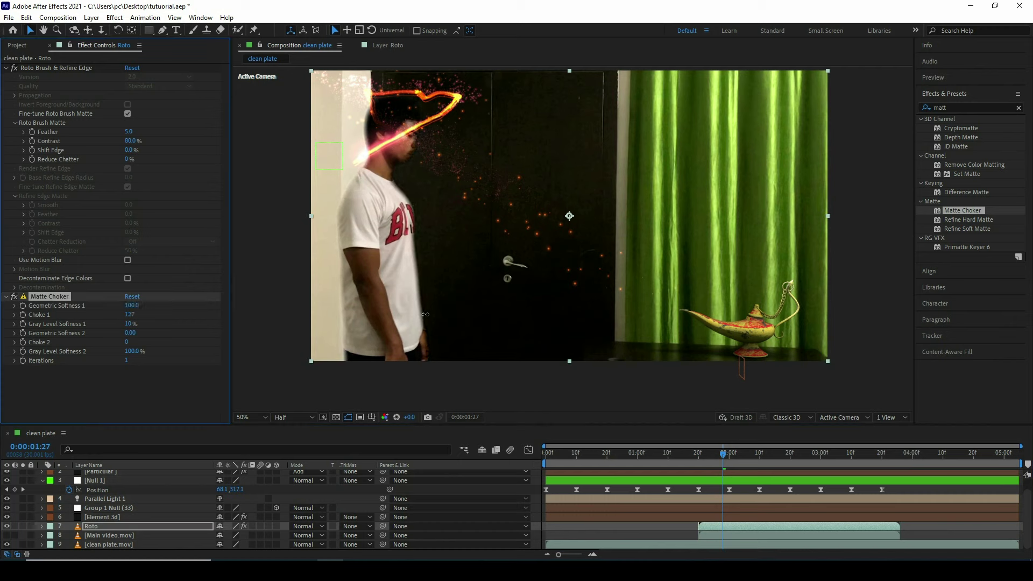
drag(128, 315, 336, 379)
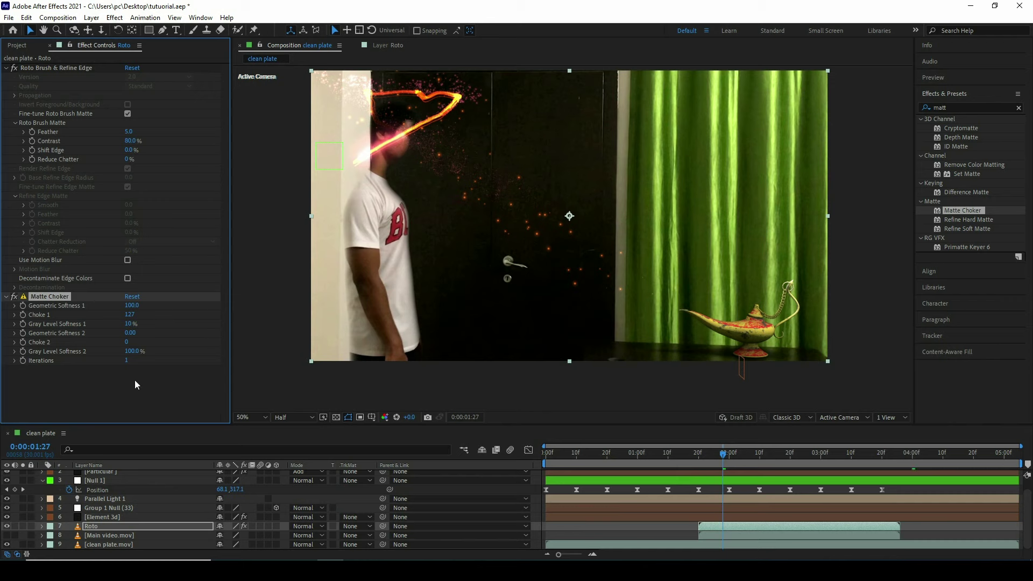
click(127, 361)
text(100)
key(Return)
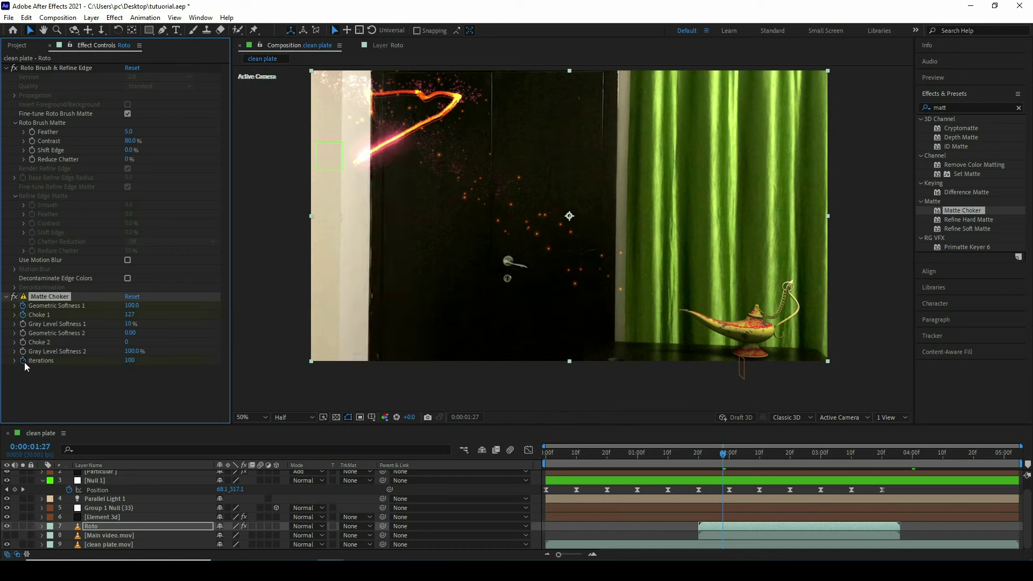
click(793, 454)
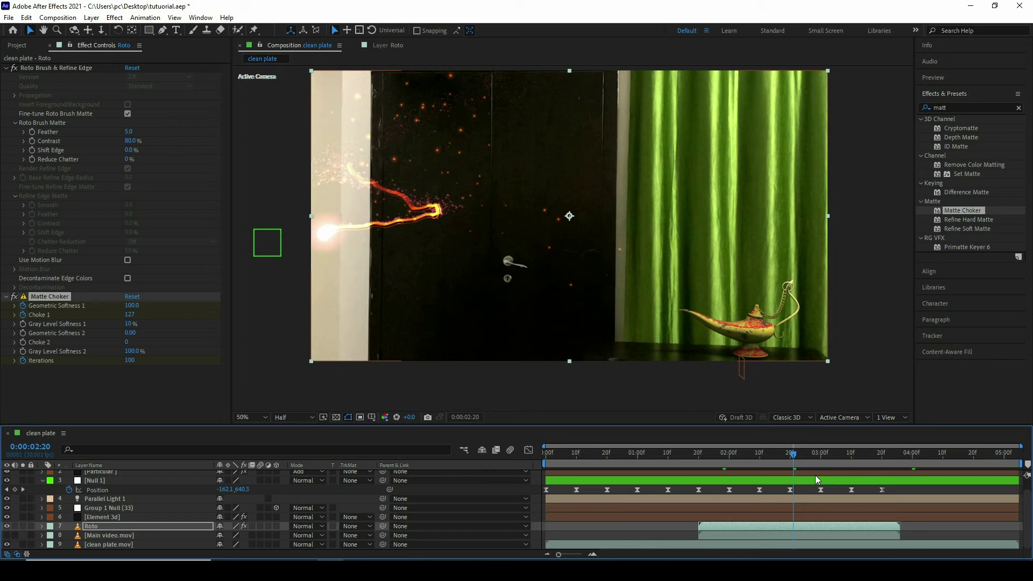
At 2:20, key Geometric Softness 1 to 0, Choke 1 to 0 and Iterations to 1.
key(u)
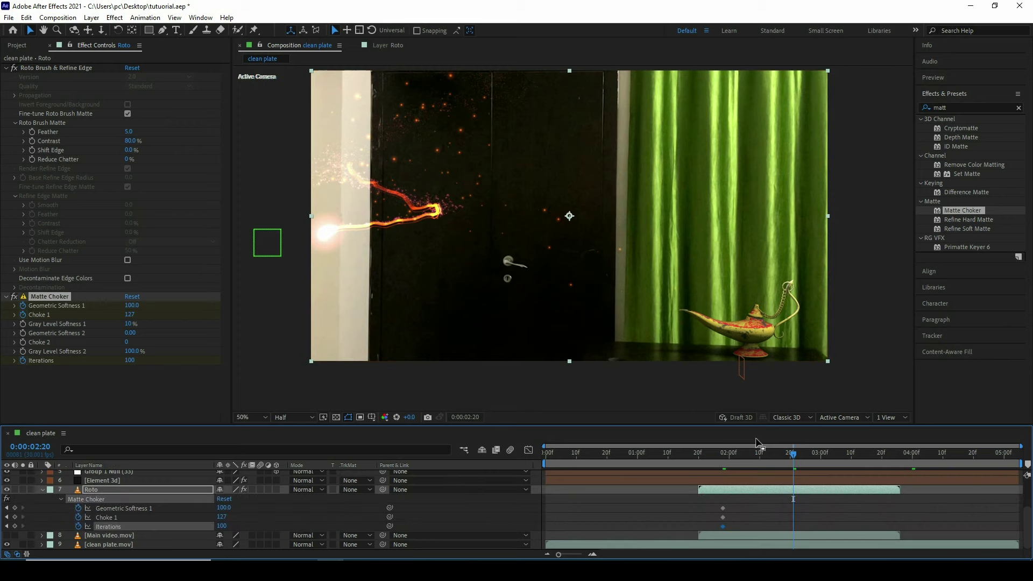
click(135, 306)
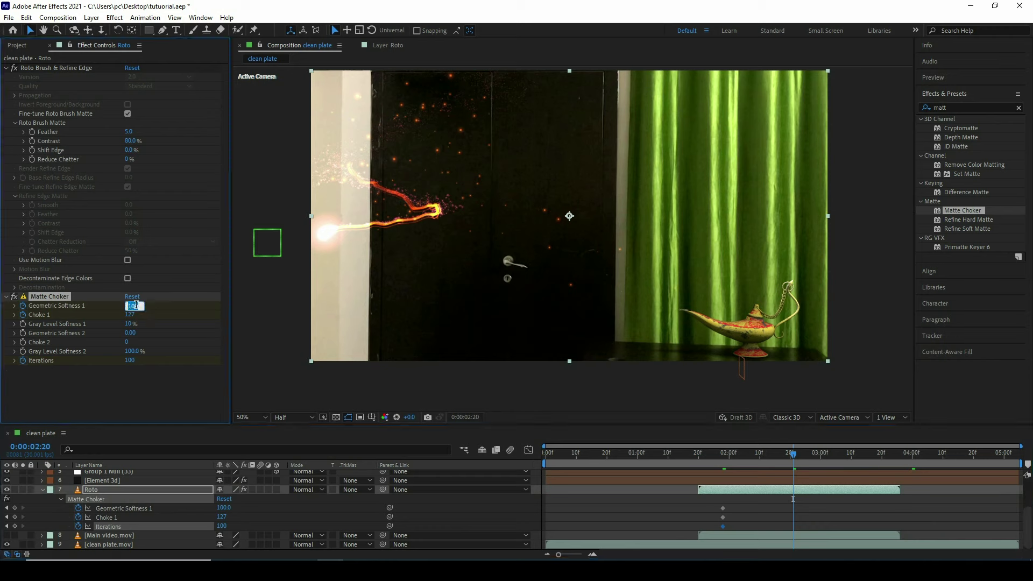
text(0)
key(Tab)
text(0)
click(132, 360)
text(1)
key(Return)
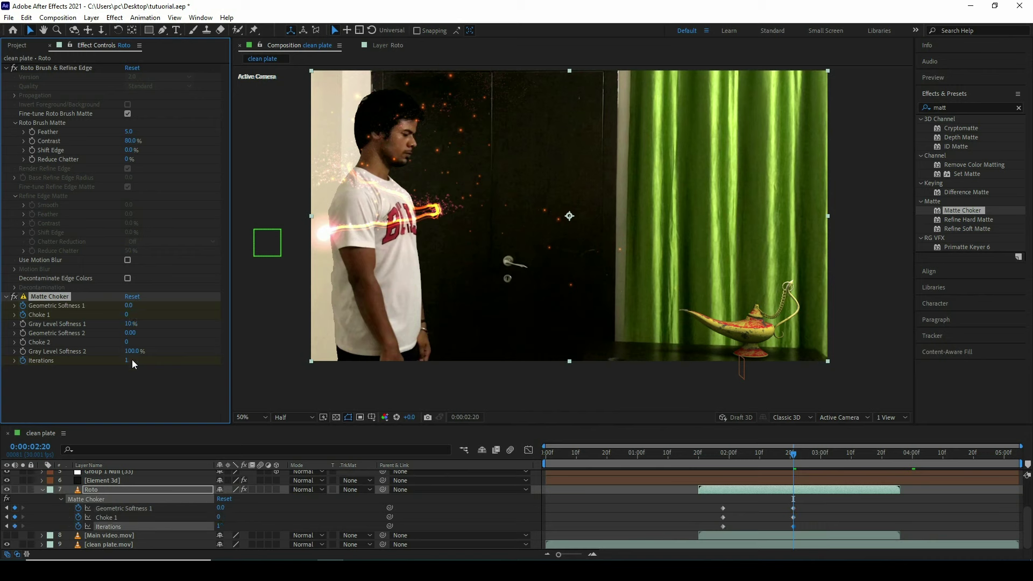
Preview the matte transition and apply Easy Ease to all six Matte Choker keyframes.
drag(739, 457, 794, 525)
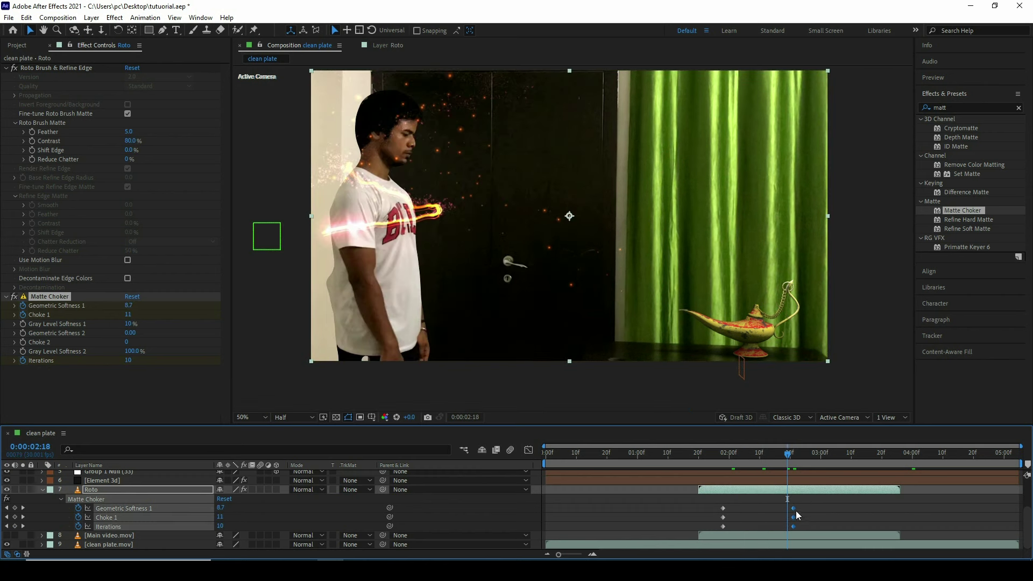
click(753, 456)
key(space)
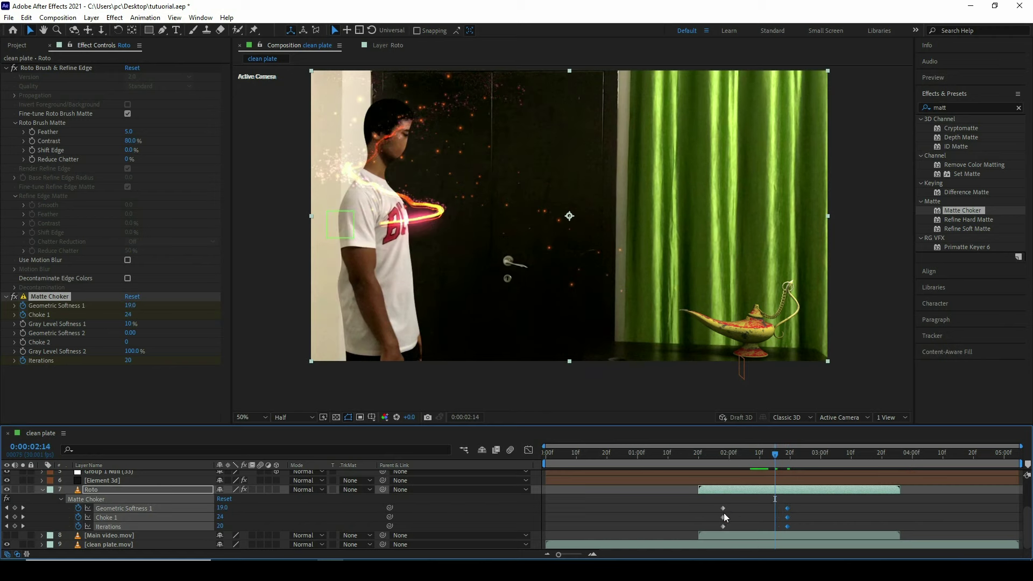
drag(714, 506, 798, 550)
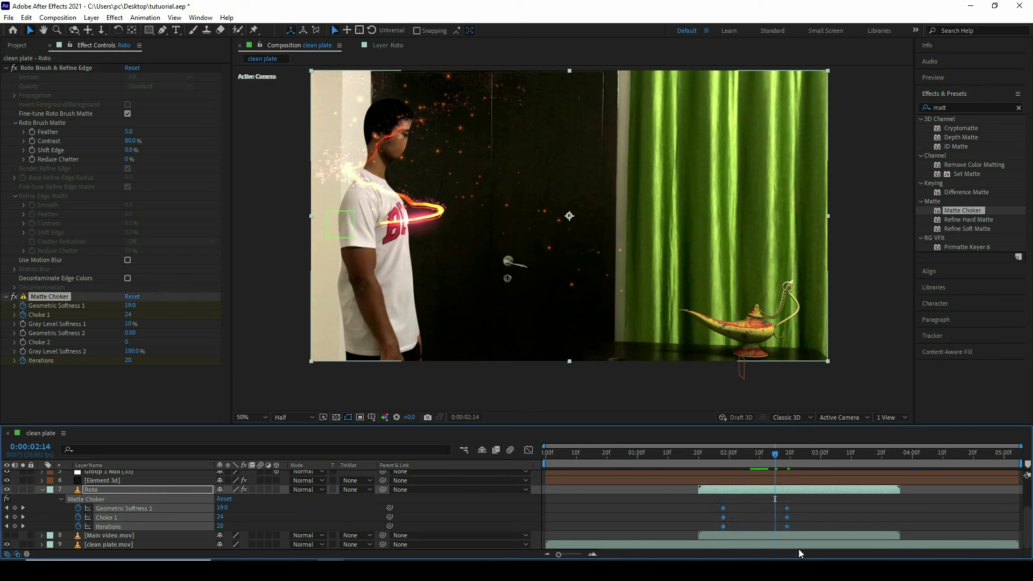
key(F9)
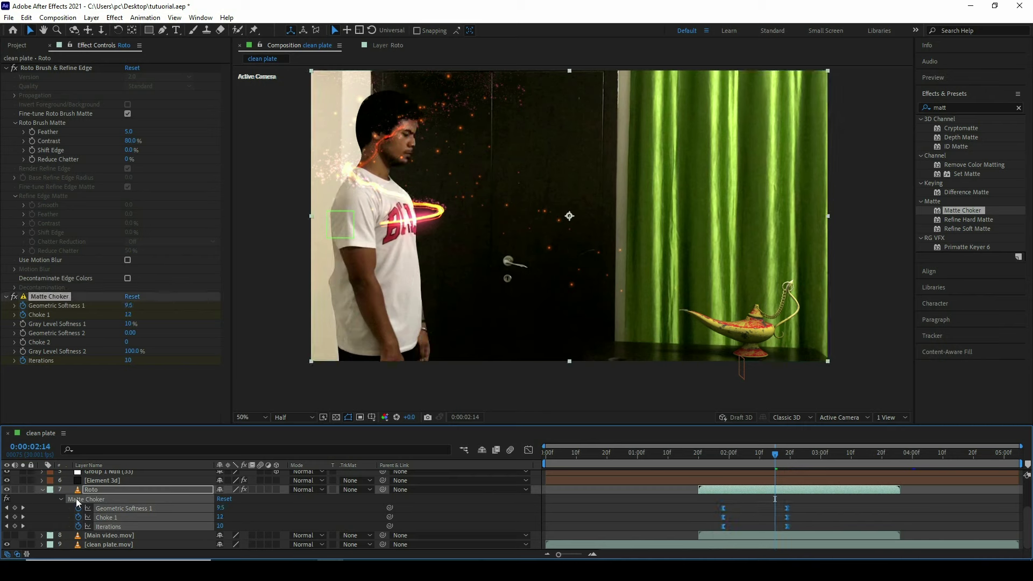
click(95, 498)
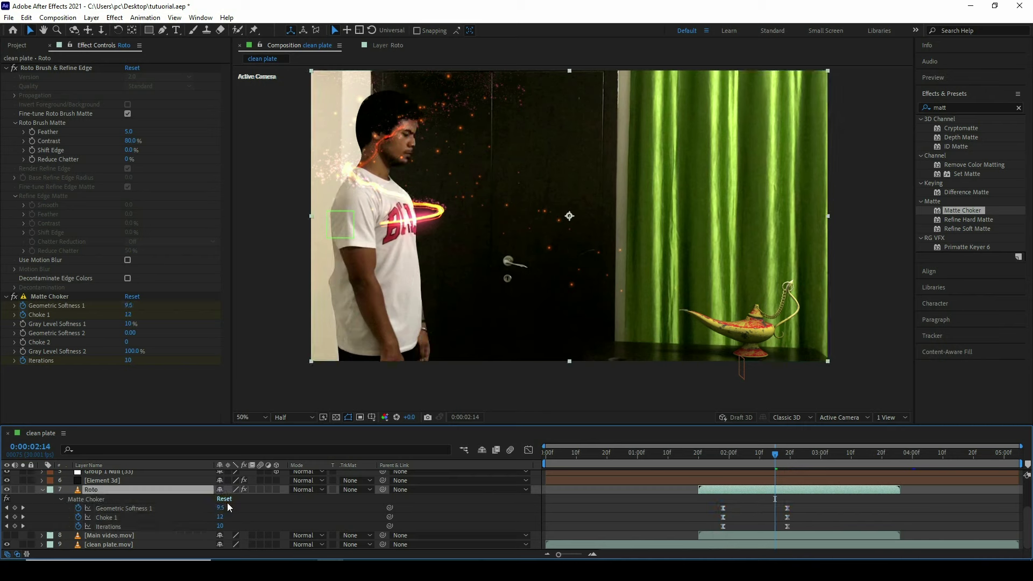
Add a near-black (060606) Solid Composite to Roto and set its blend mode to Add.
click(951, 107)
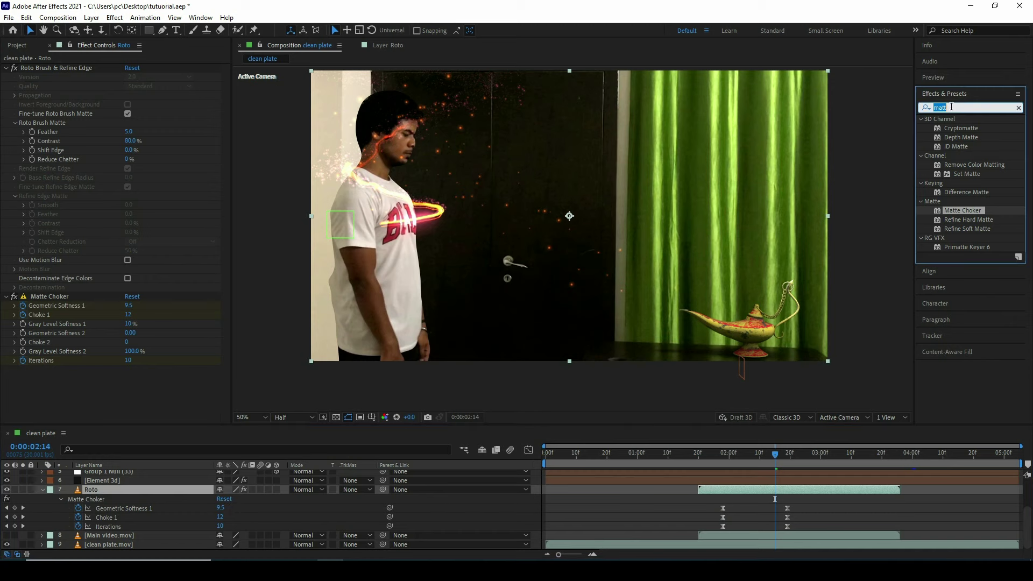
text(solid)
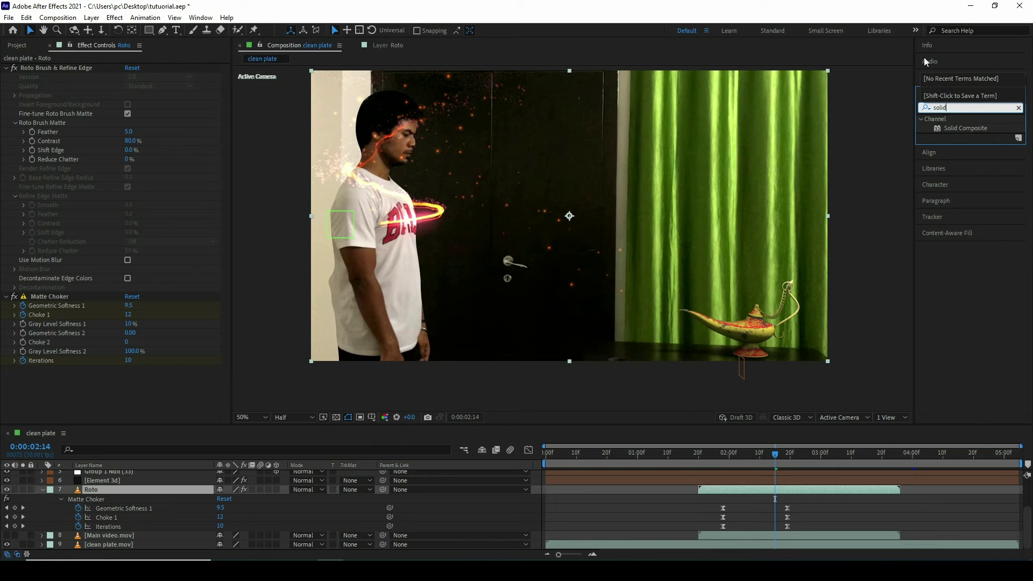
drag(968, 129, 129, 366)
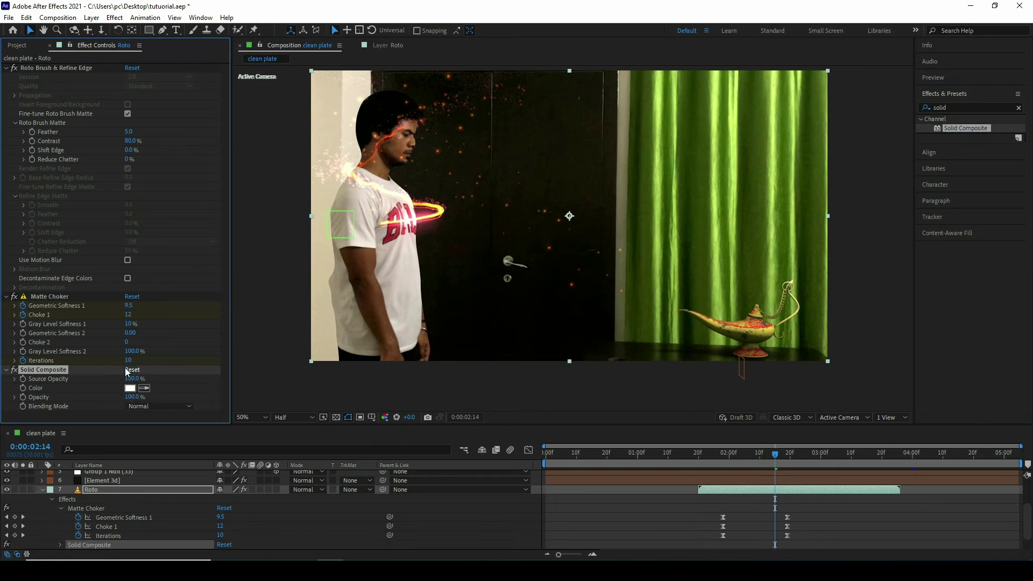
click(132, 395)
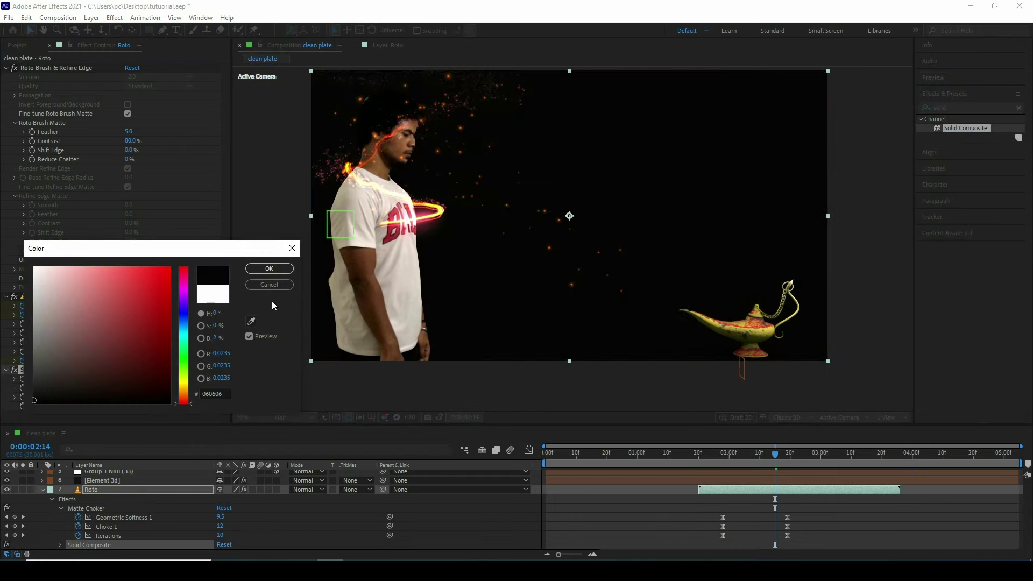
click(269, 268)
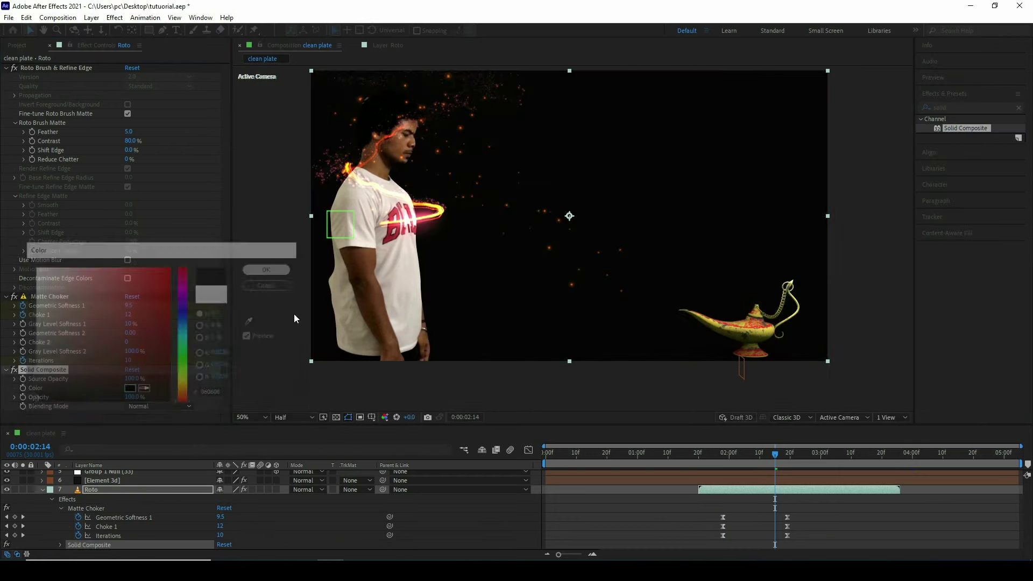
click(308, 487)
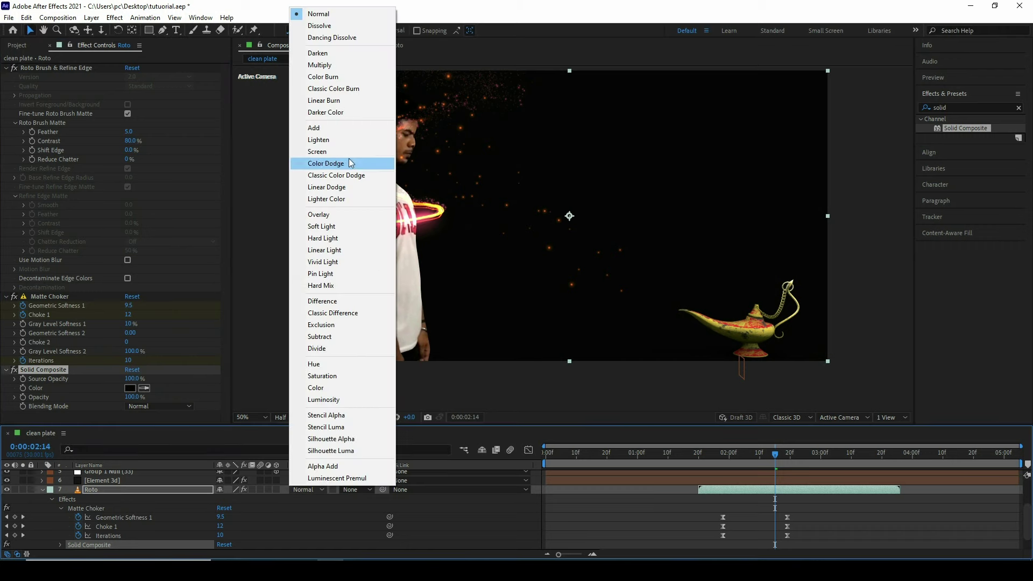
click(323, 128)
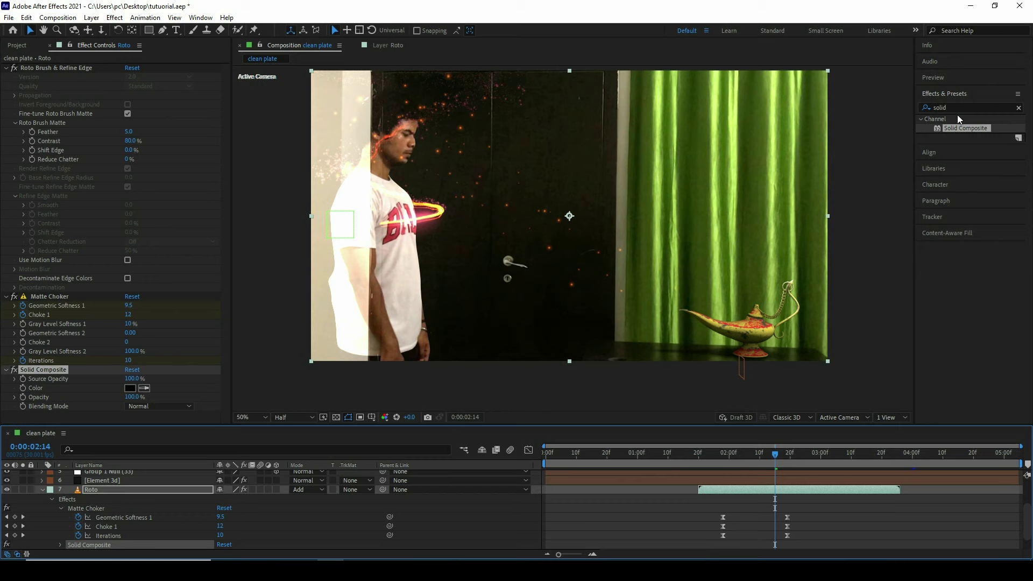
double_click(957, 113)
Apply Glow to the Roto layer with Glow Intensity 0.5.
text(glow)
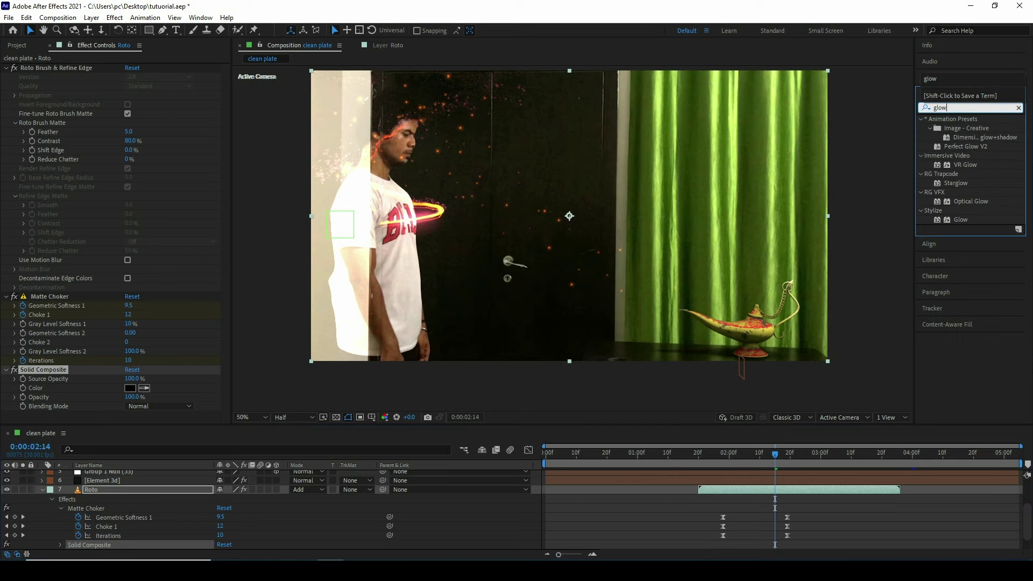
drag(963, 220, 124, 381)
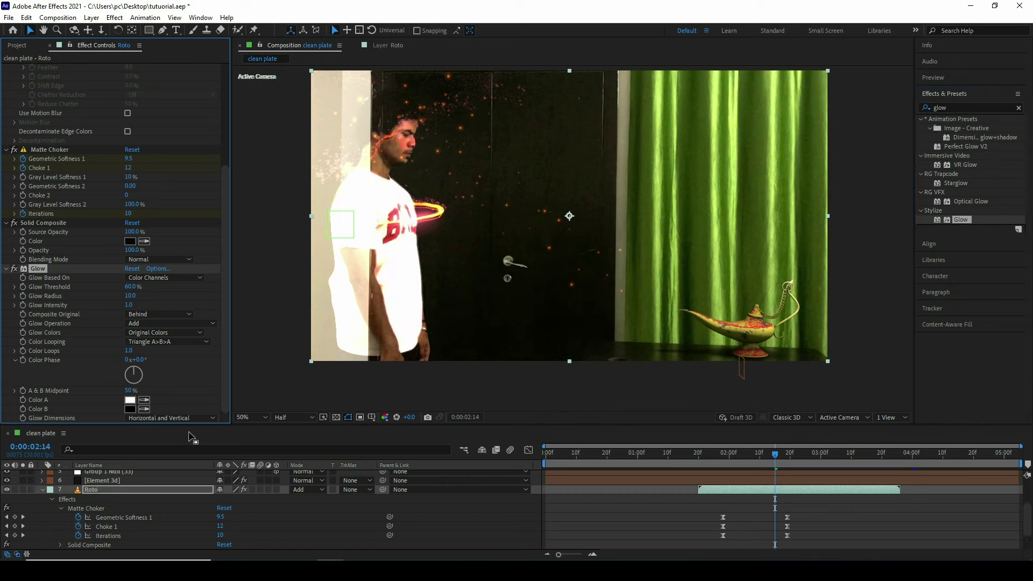
click(129, 305)
text(0.5)
key(Return)
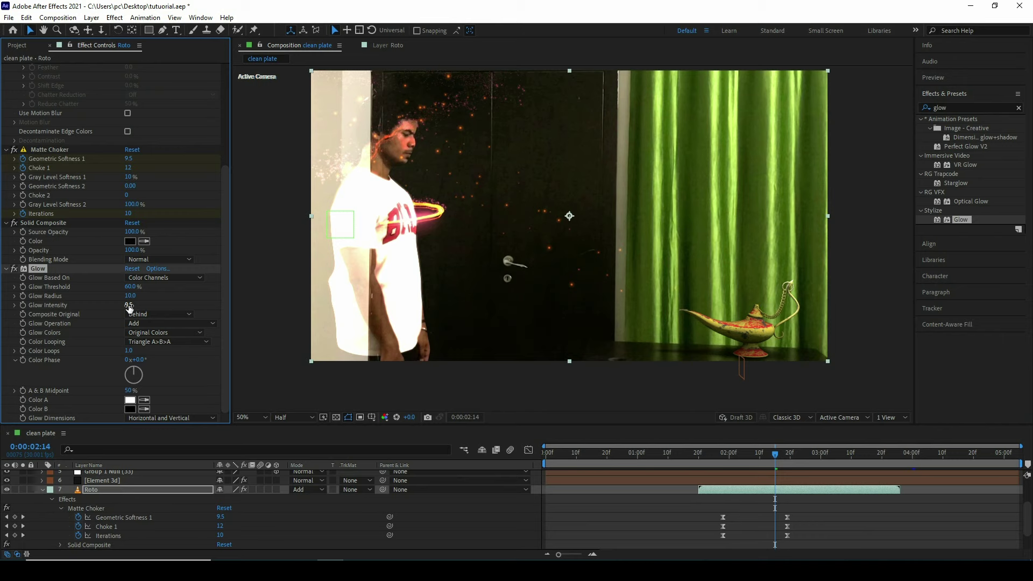
Set Glow Threshold to 80% and Glow Radius to 160.
drag(131, 287, 144, 288)
click(136, 288)
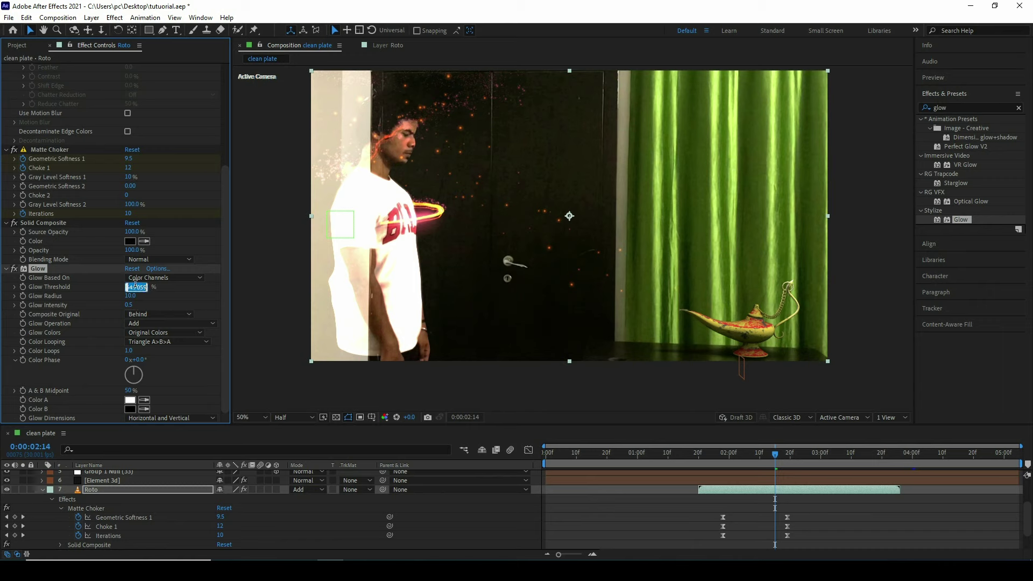
text(80)
key(Tab)
text(160)
key(Return)
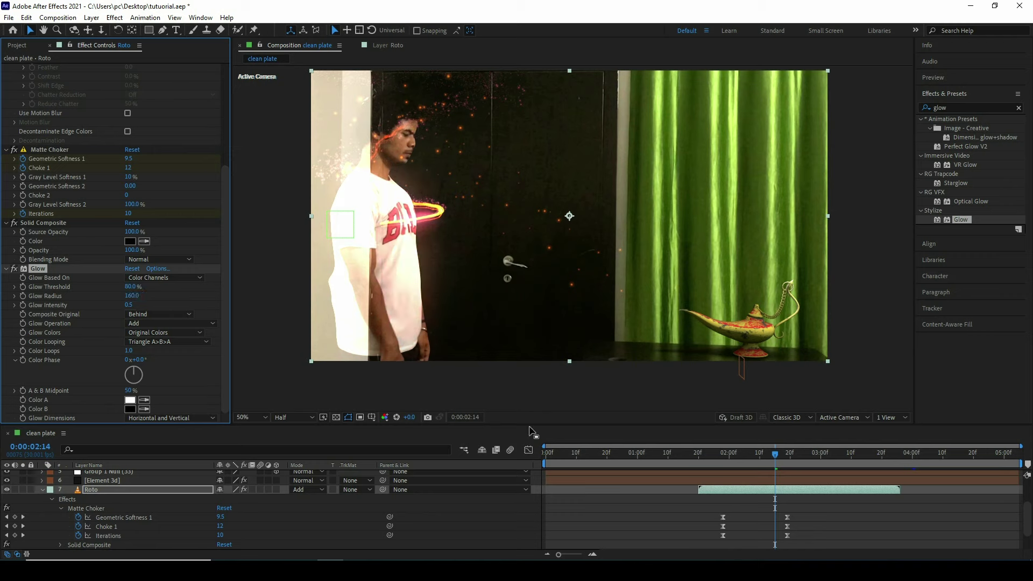
click(134, 490)
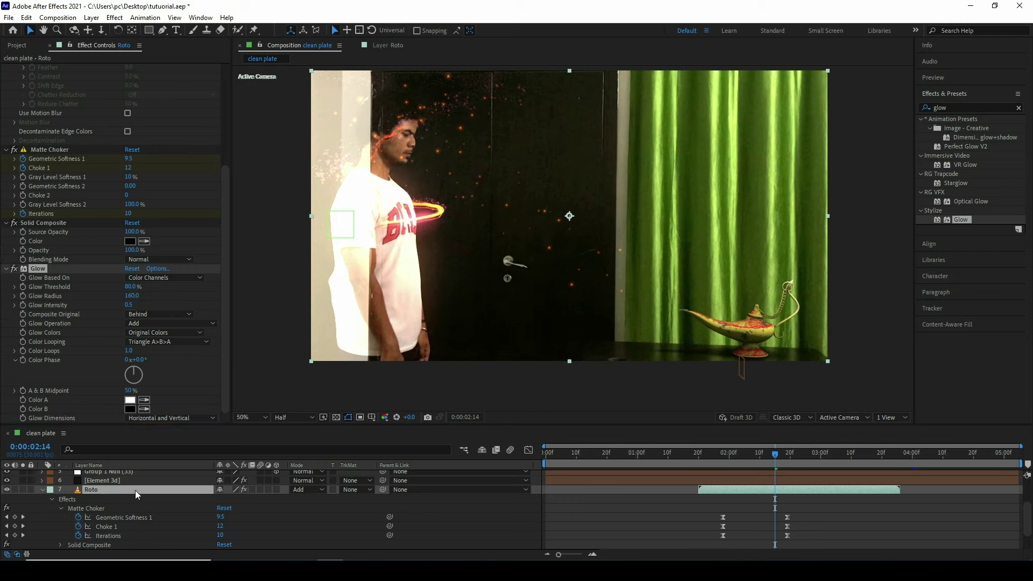
click(963, 108)
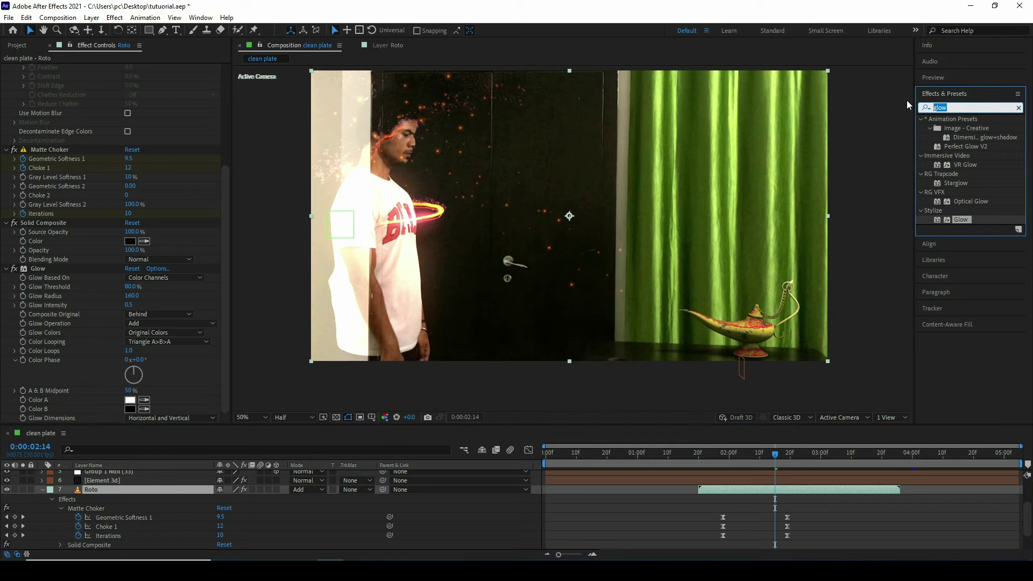
Apply Displacement Map to Roto, mapped from Fractal noise (Effects & Masks), Luminance for both channels.
text(displ)
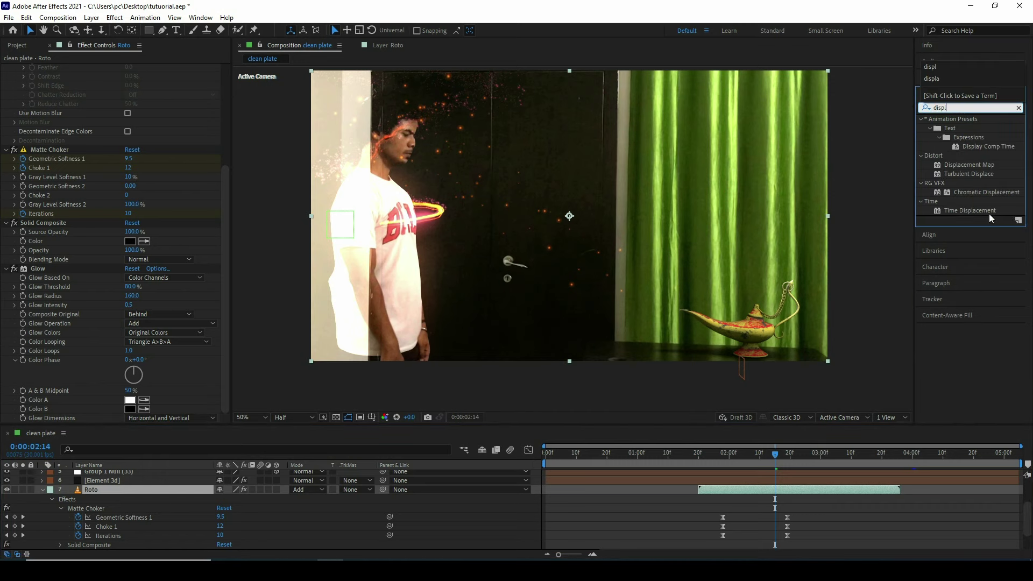
drag(966, 165, 116, 489)
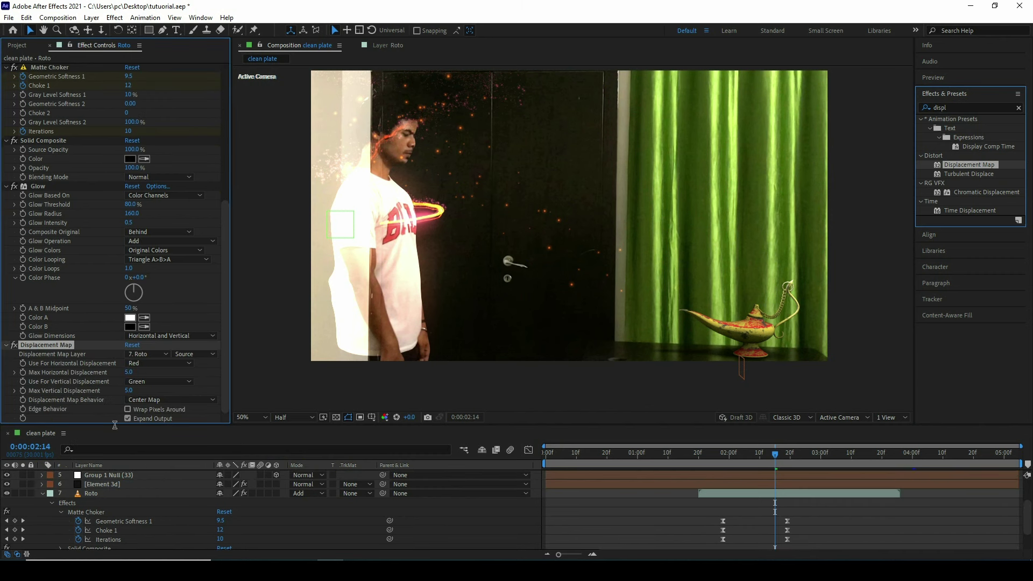
click(143, 354)
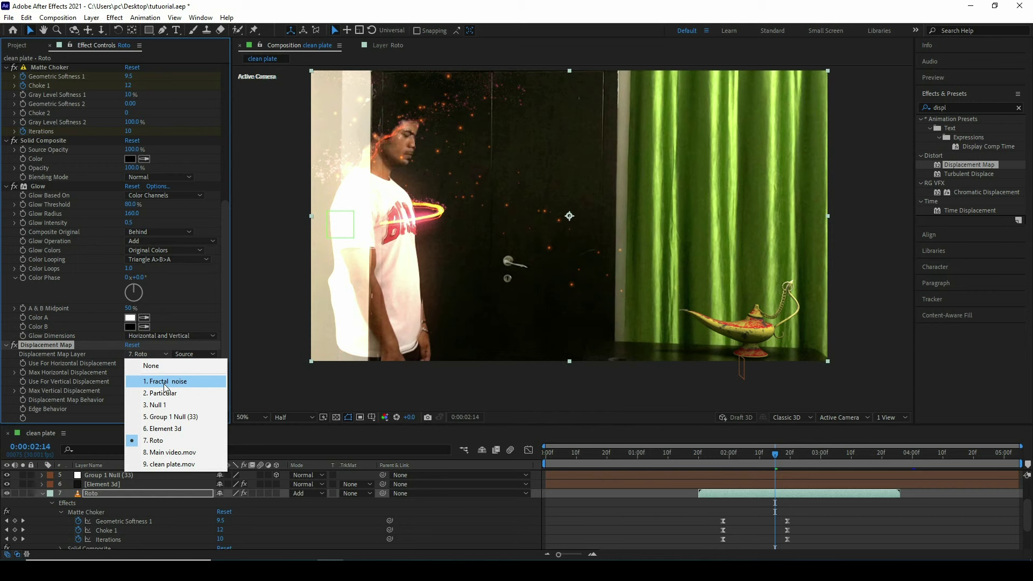
click(165, 386)
click(211, 354)
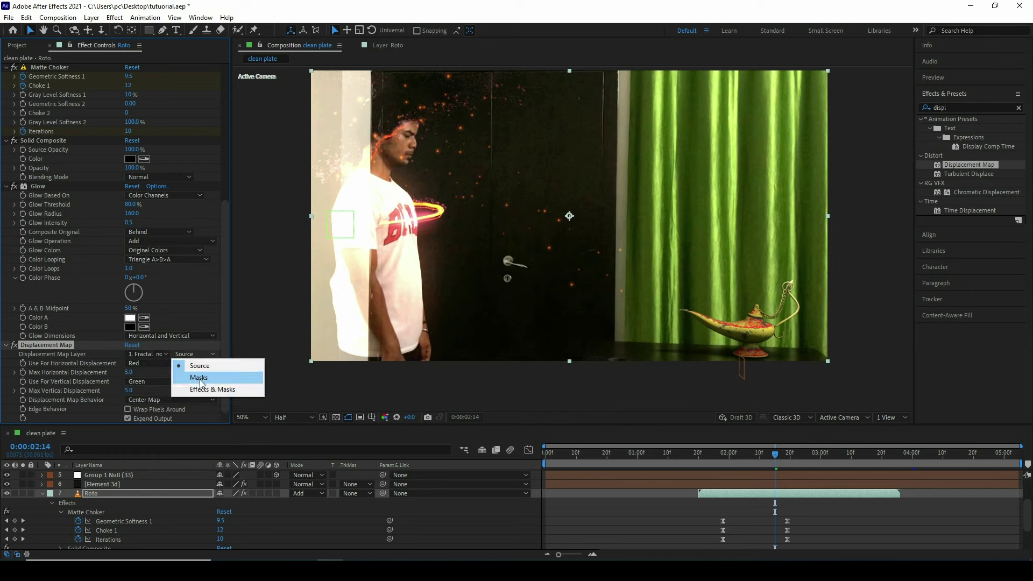
click(199, 389)
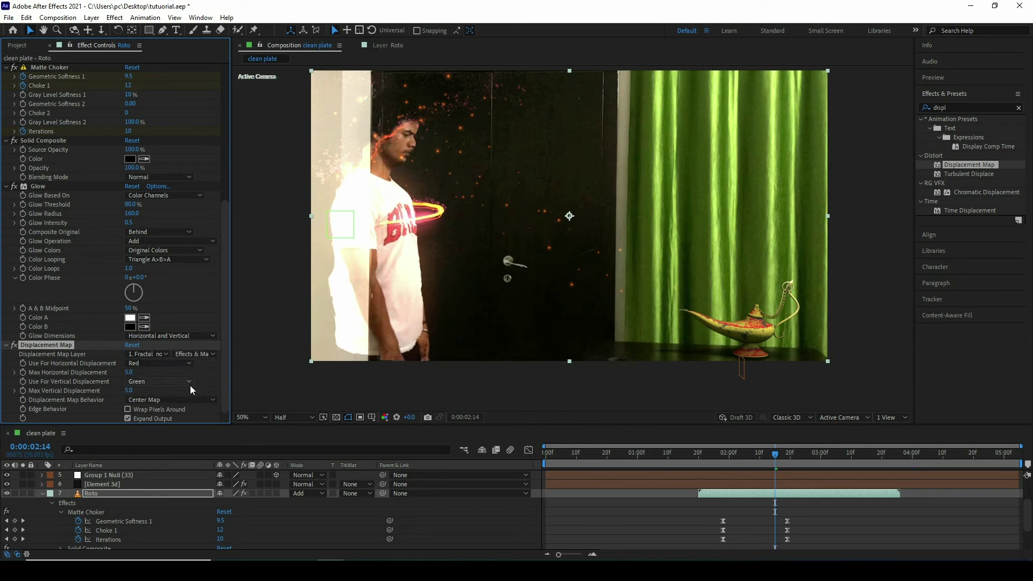
click(168, 365)
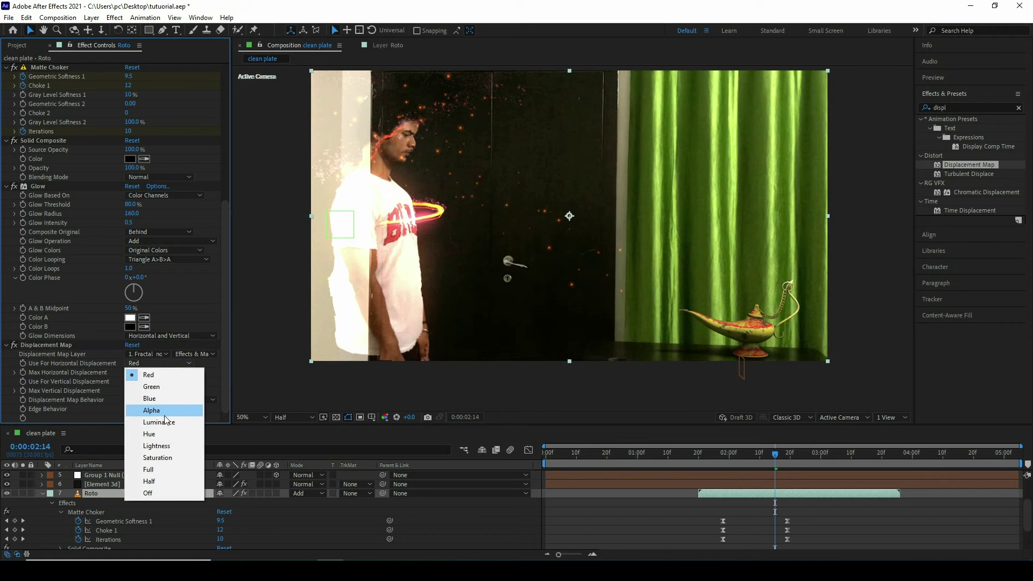
click(165, 423)
click(162, 381)
click(165, 441)
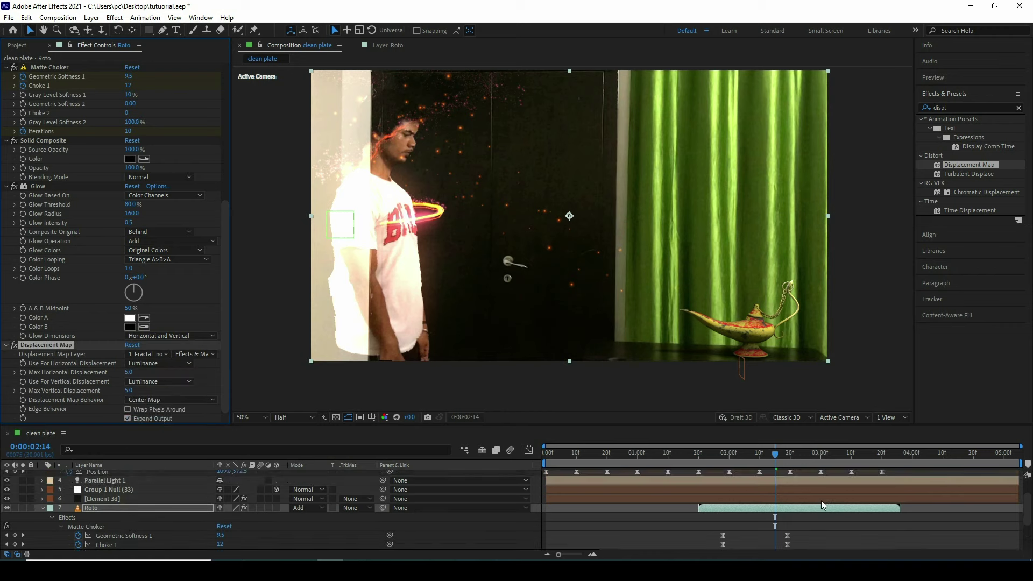
At 0:00:02:15, start keyframing Max Horizontal Displacement.
scroll(801, 511, down, 2)
drag(807, 538, 783, 504)
scroll(803, 509, down, 2)
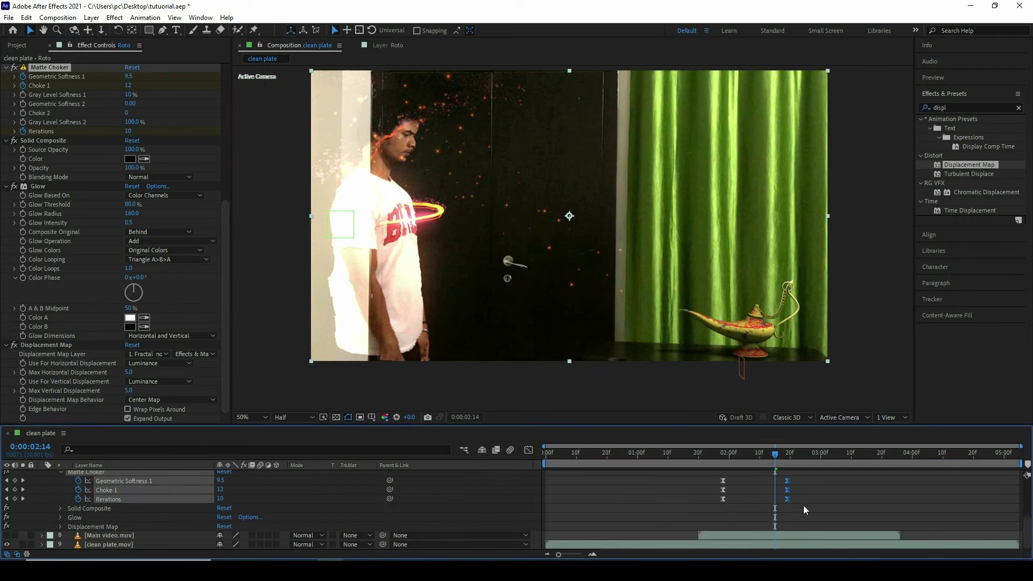
drag(787, 461, 784, 462)
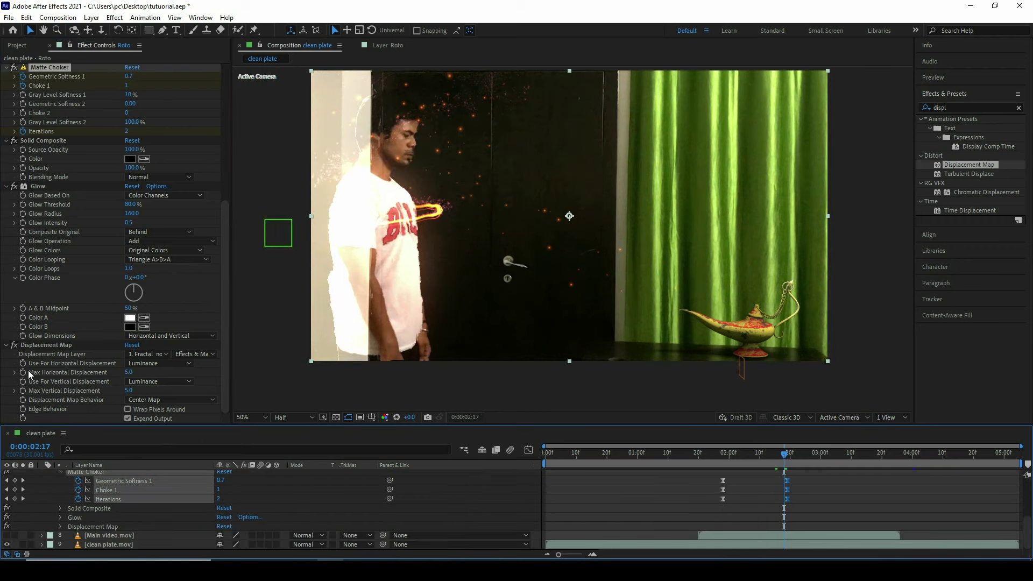
click(779, 464)
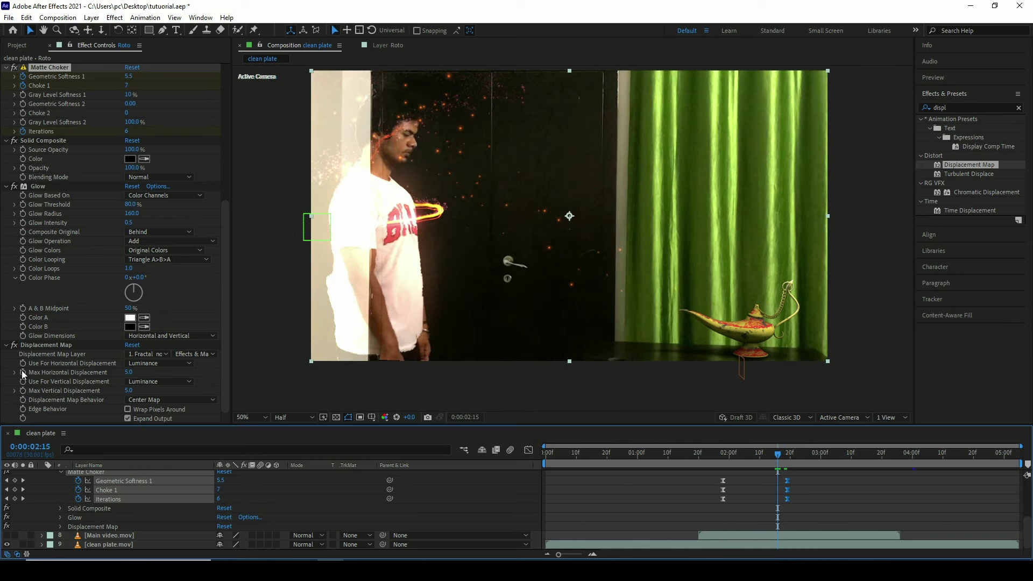
click(22, 371)
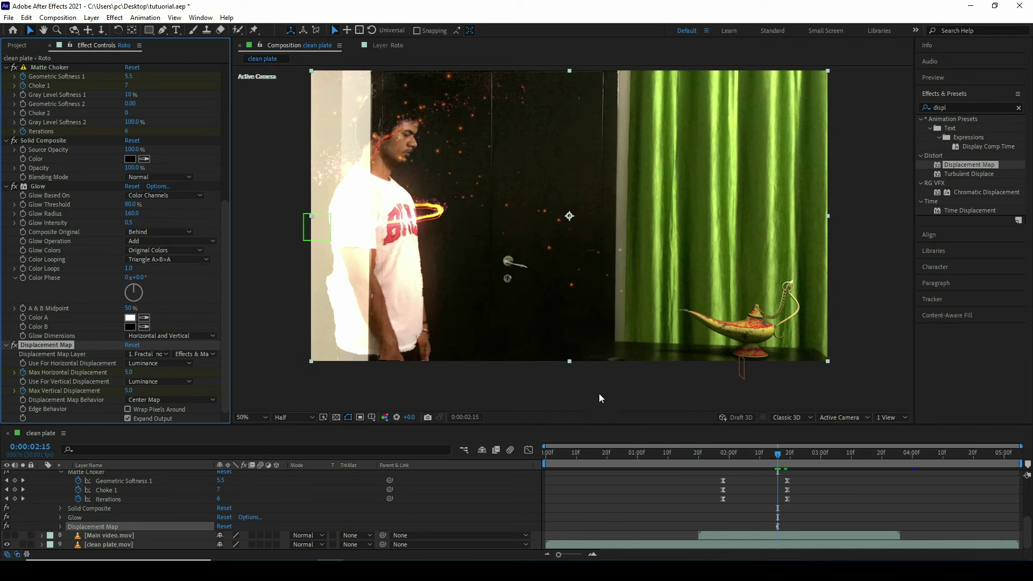
At 2:15, set Max Horizontal Displacement to 90 and Max Vertical Displacement to -30.
key(u)
click(129, 373)
text(90)
key(Return)
click(129, 390)
text(0)
key(Return)
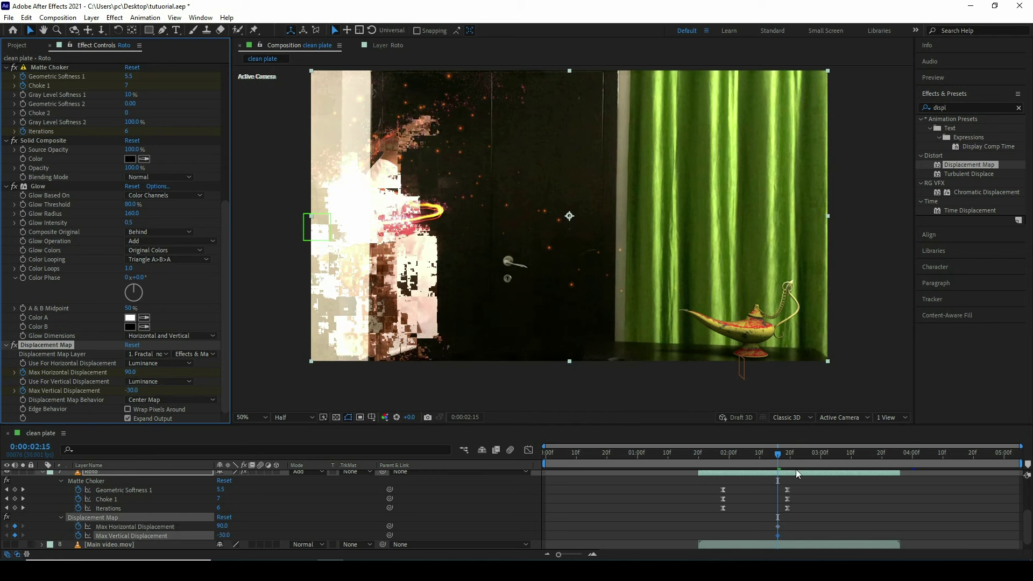
At 0:00:02:21, set both displacement values to 0 and enlarge the timeline panel.
click(797, 463)
click(132, 372)
text(0)
key(Tab)
text(0)
key(Return)
scroll(836, 532, down, 1)
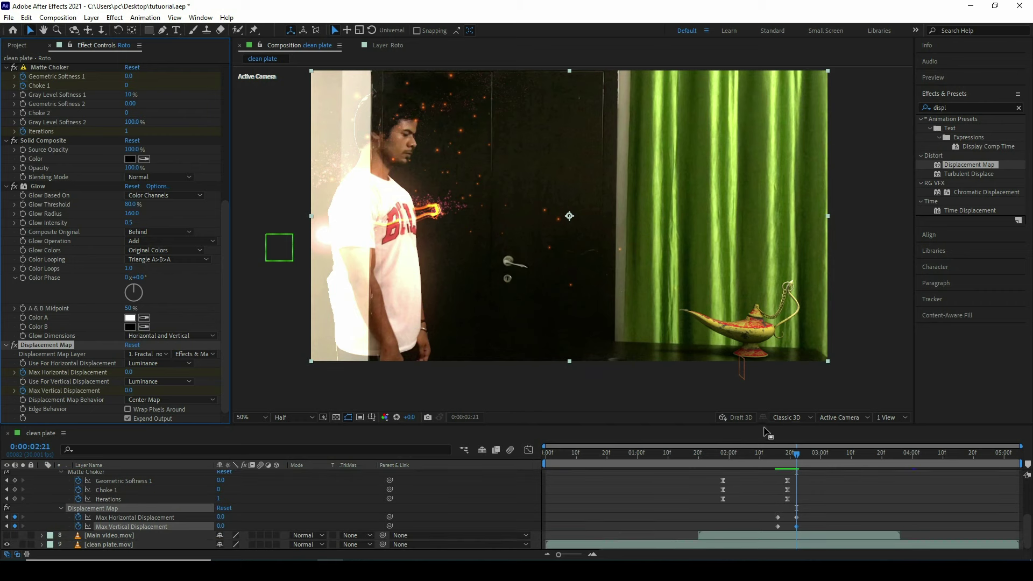
drag(769, 425, 760, 280)
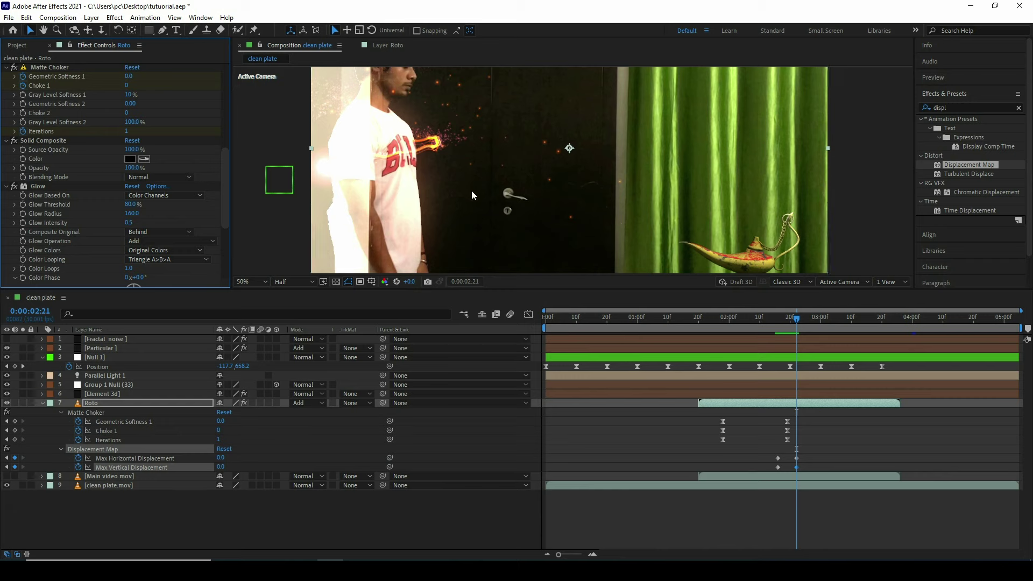
Show the Opacity property for both the Roto and Main video.mov layers.
click(124, 476)
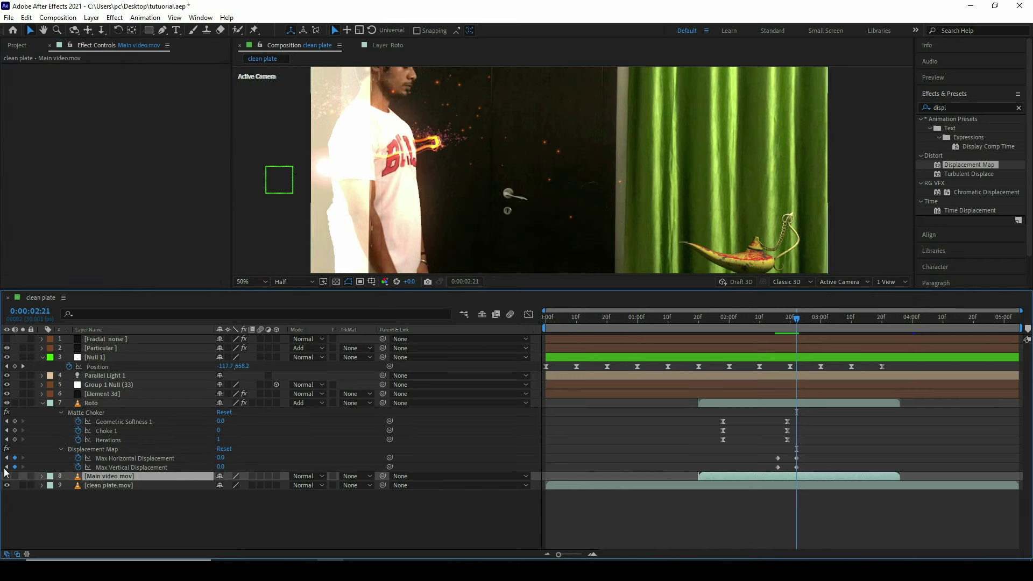
click(108, 405)
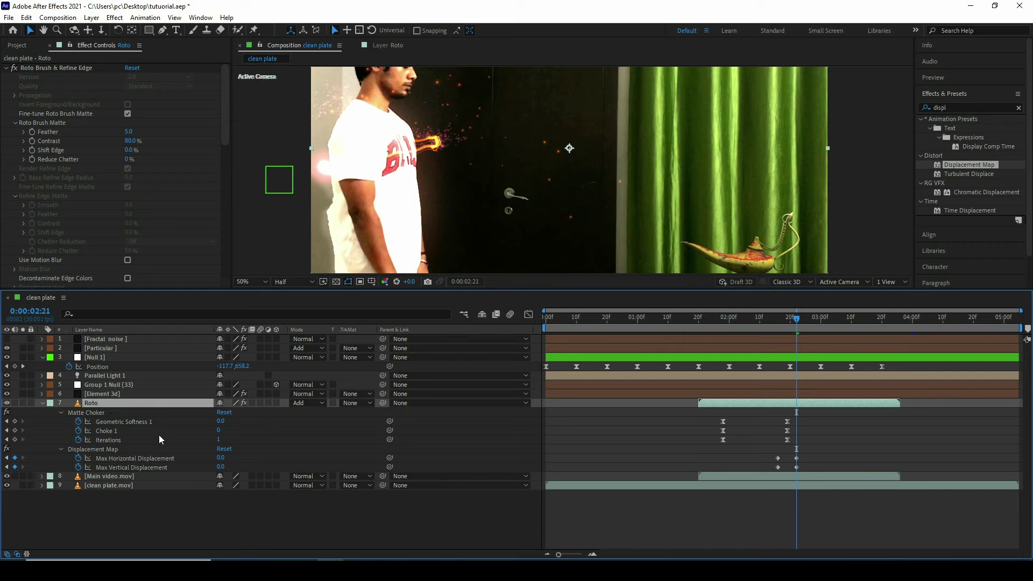
key(shift+t)
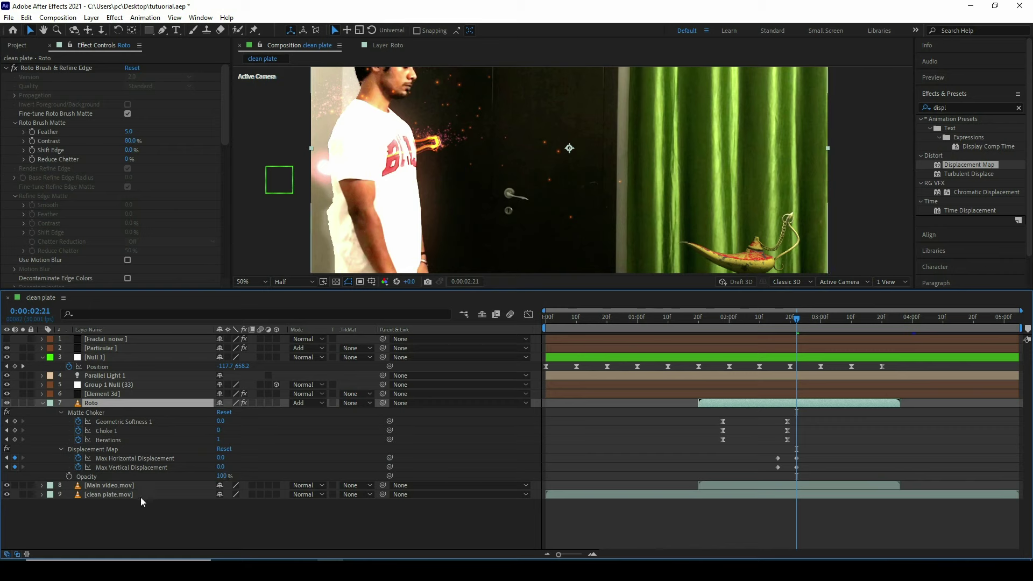
click(127, 486)
key(t)
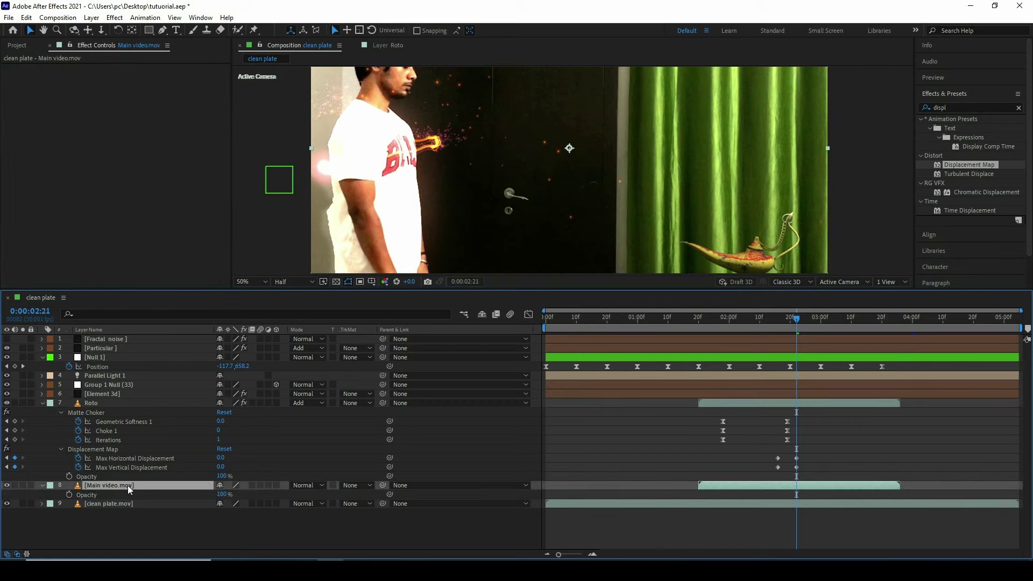
Add a 100% Opacity keyframe to the Roto layer at 0:00:02:21.
click(796, 403)
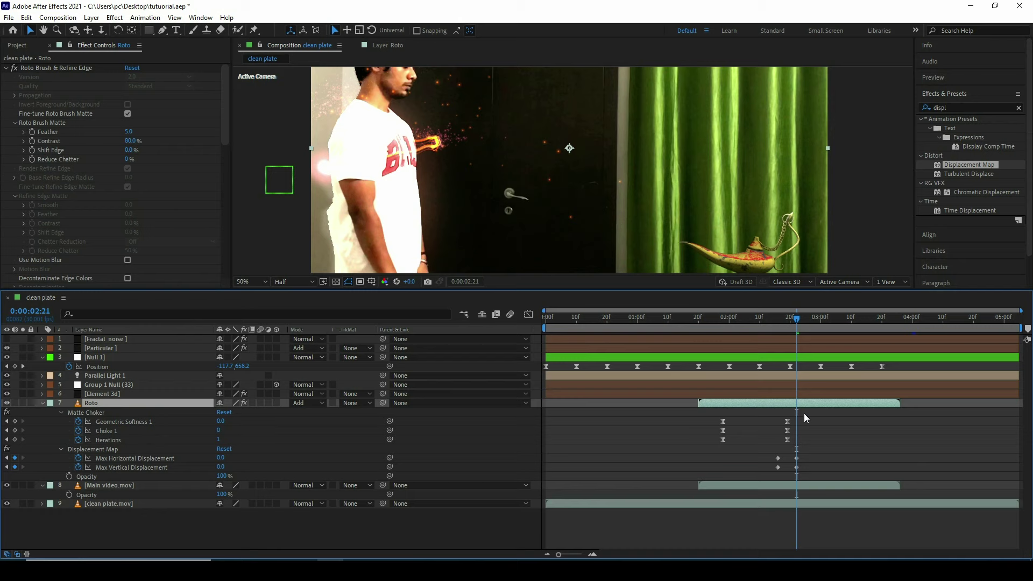
click(137, 486)
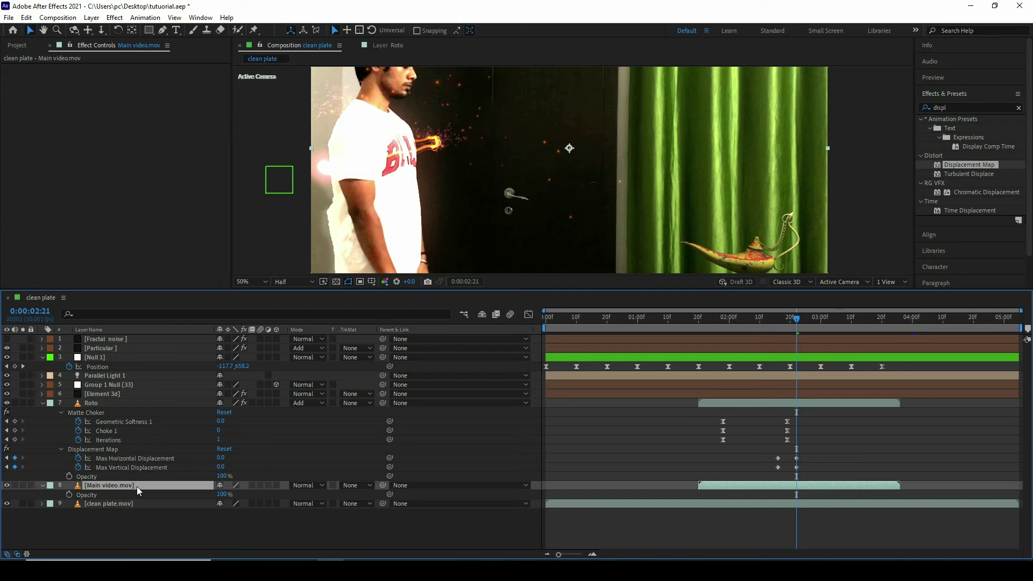
click(107, 468)
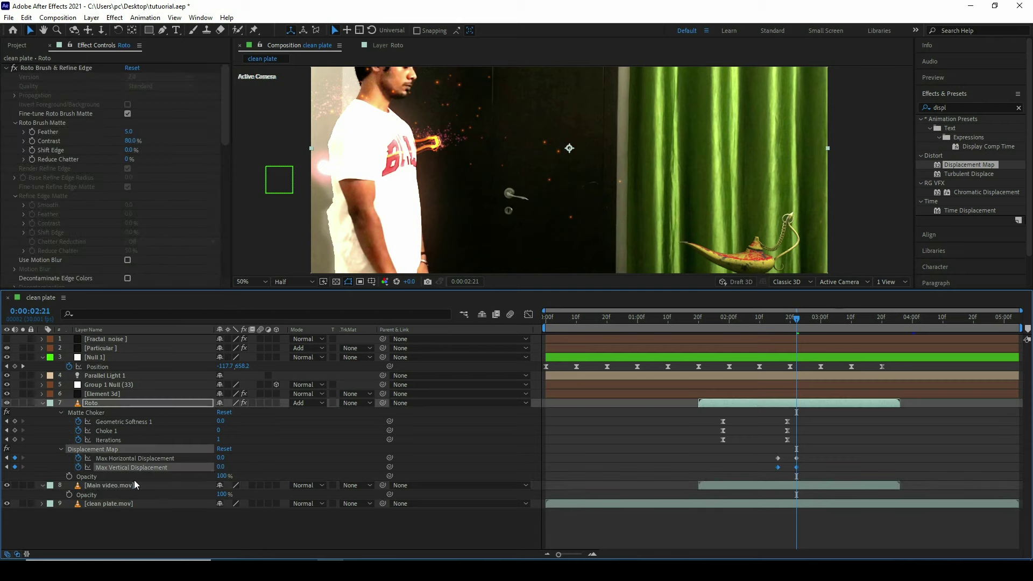
key(F2)
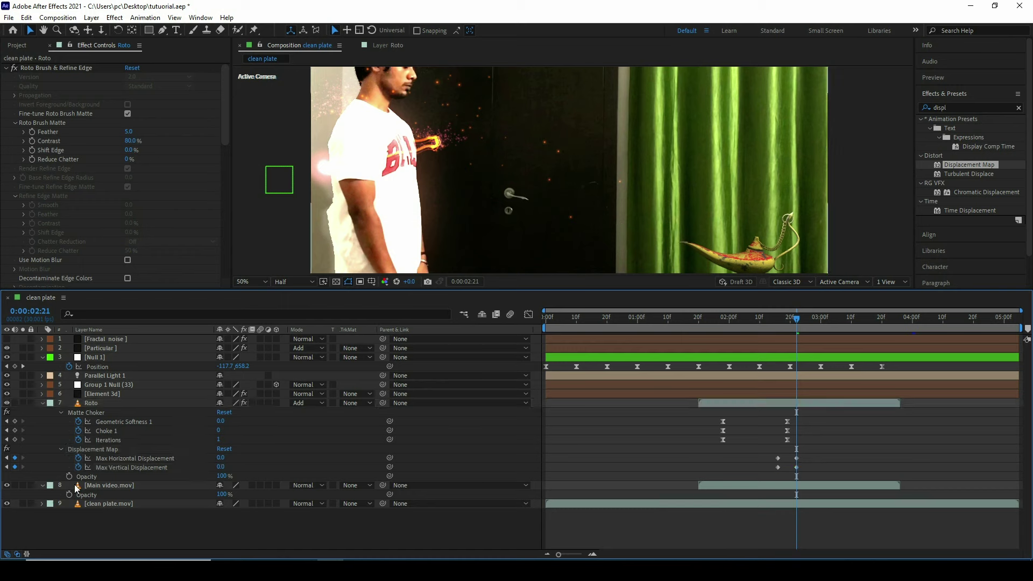
click(69, 476)
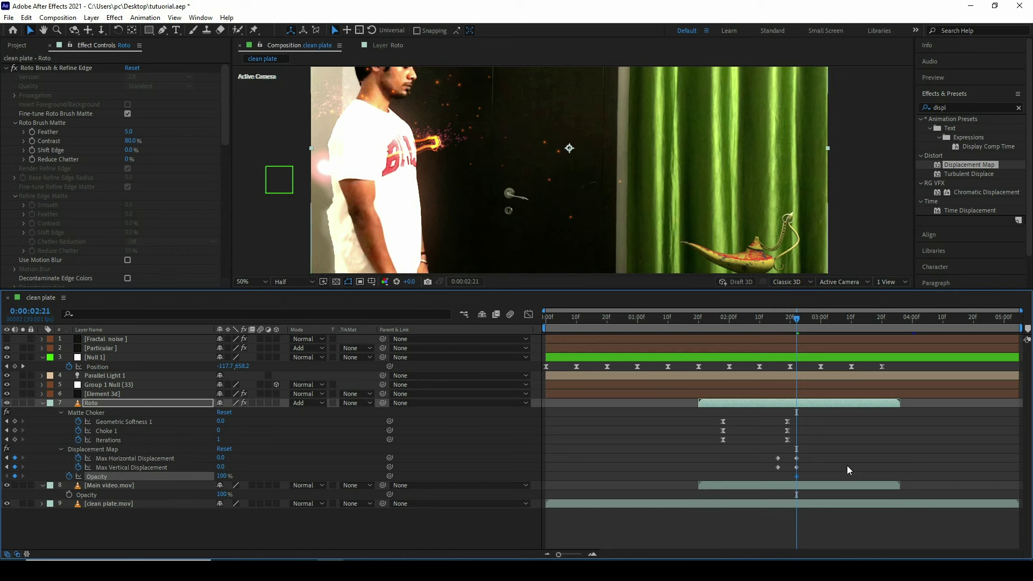
Fade the Roto layer's Opacity to 0% at 0:00:02:26.
click(811, 326)
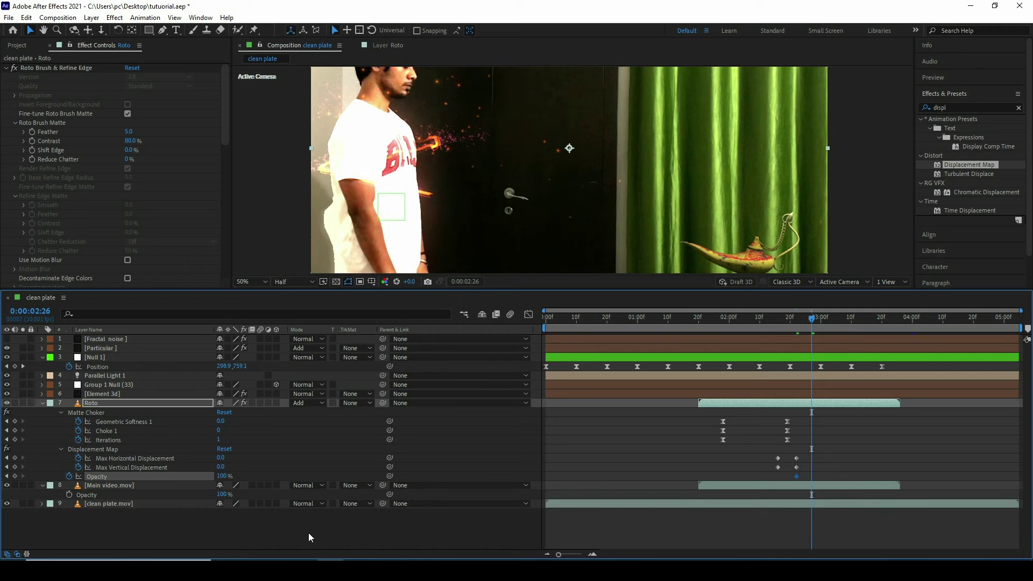
click(222, 476)
text(0)
key(Return)
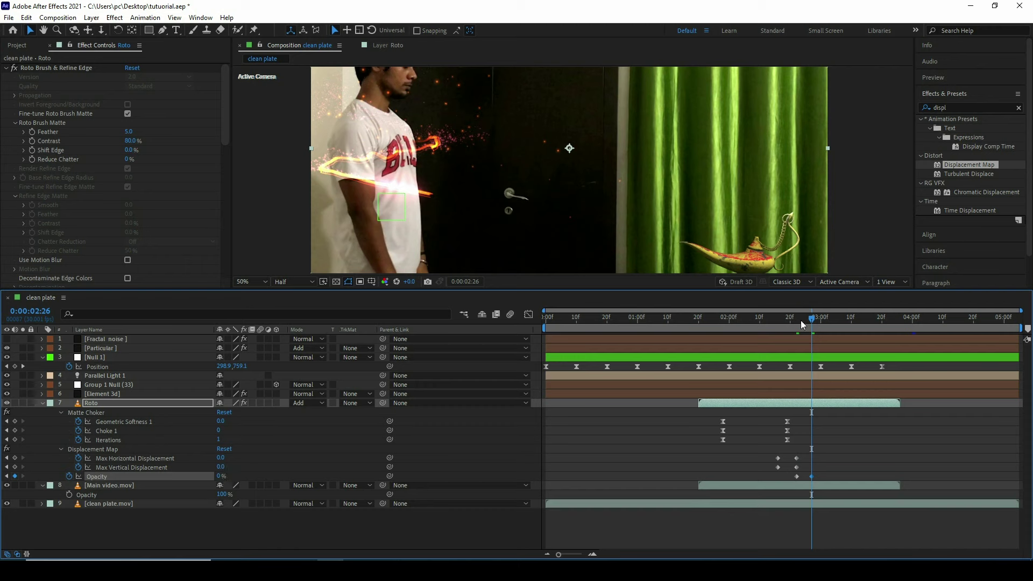
Keyframe Main video.mov Opacity from 0% at 2:21 to 100% a few frames later.
click(797, 321)
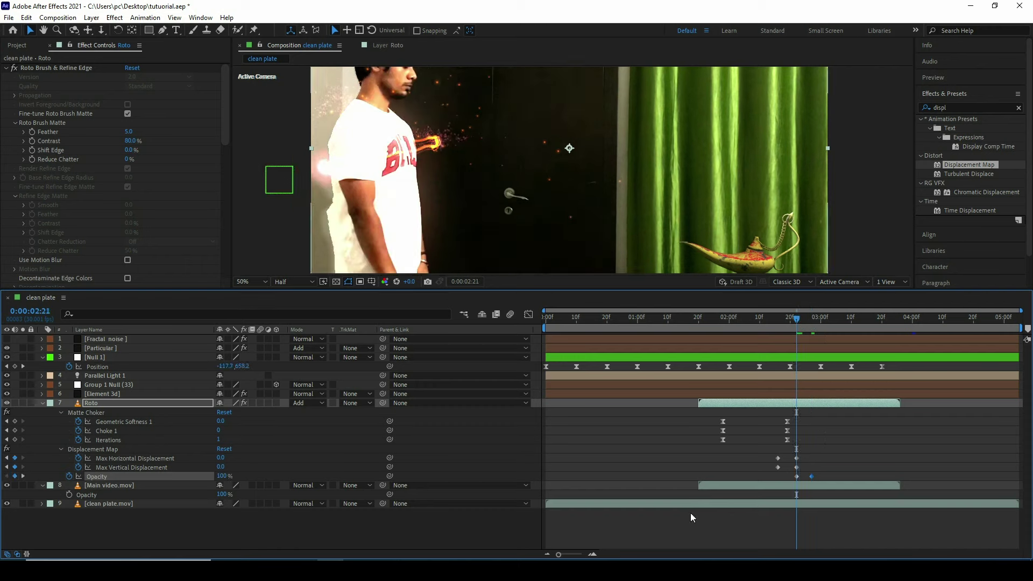
click(68, 495)
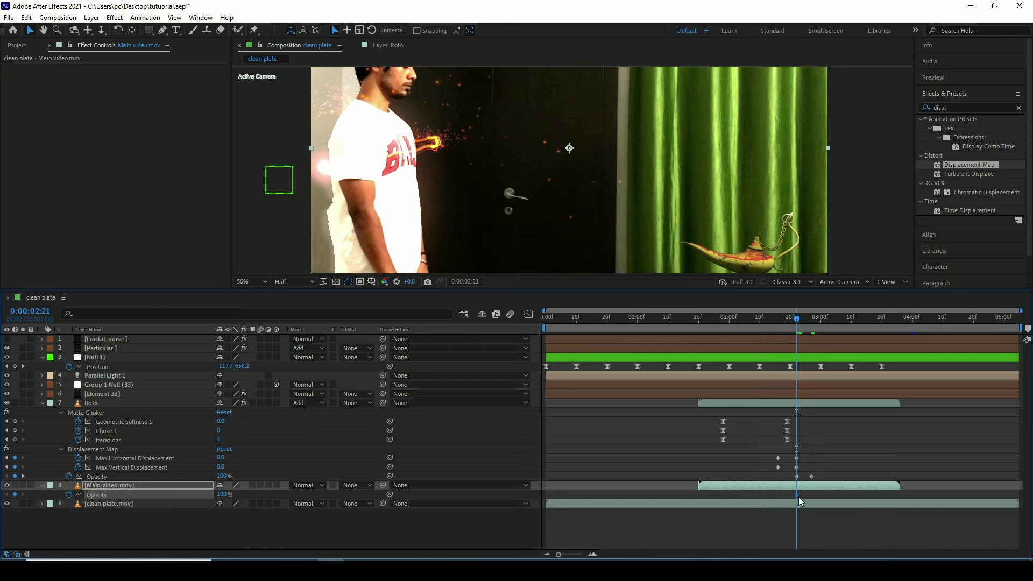
drag(799, 496, 807, 499)
click(225, 496)
text(0)
key(Return)
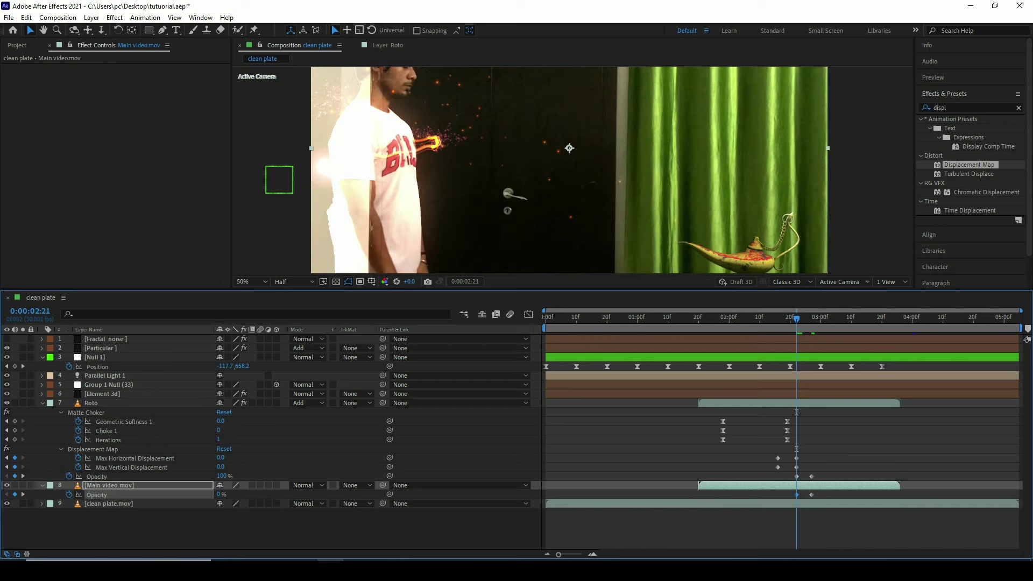
scroll(623, 175, up, 1)
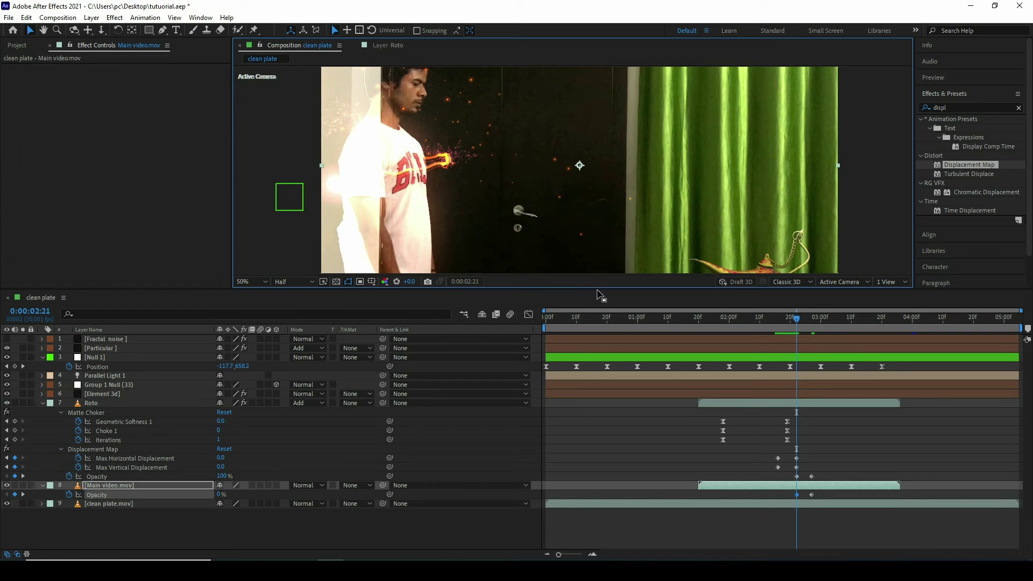
drag(598, 287, 597, 331)
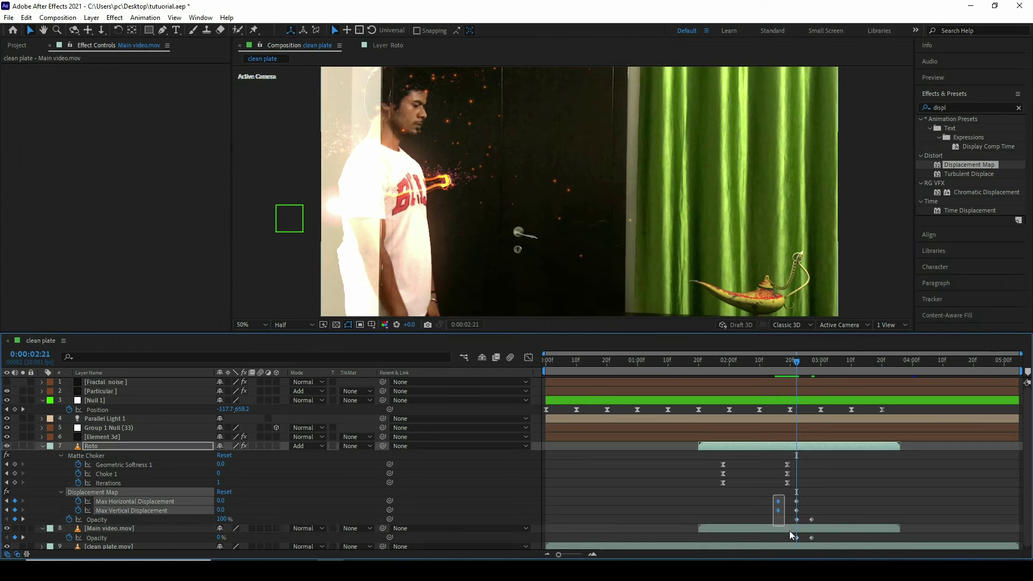
Easy-ease the Displacement Map, Opacity and Matte Choker keyframes, shift them later, and collapse properties.
drag(774, 495, 820, 541)
key(F9)
key(shift+Page_Down)
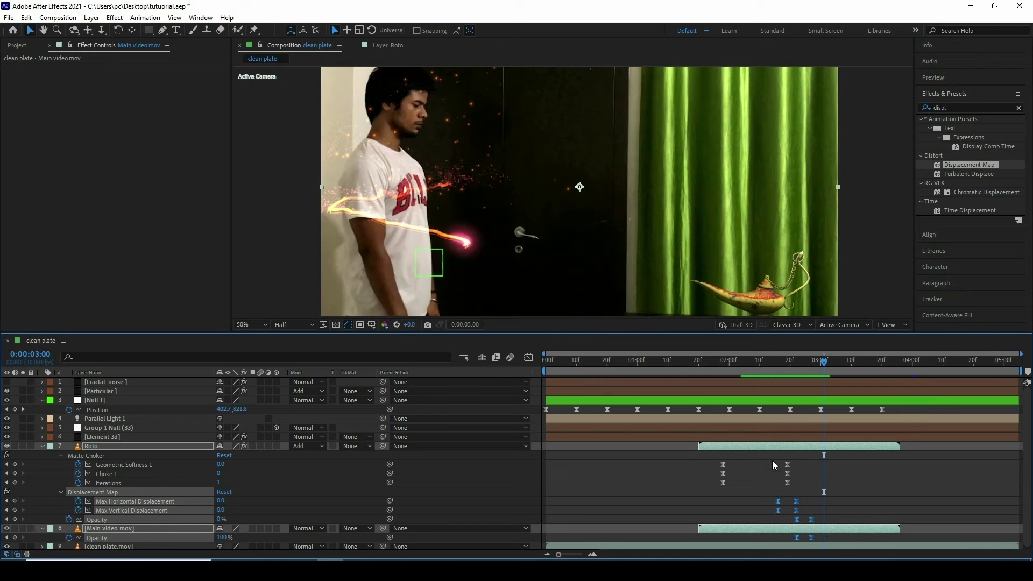
drag(708, 452, 834, 546)
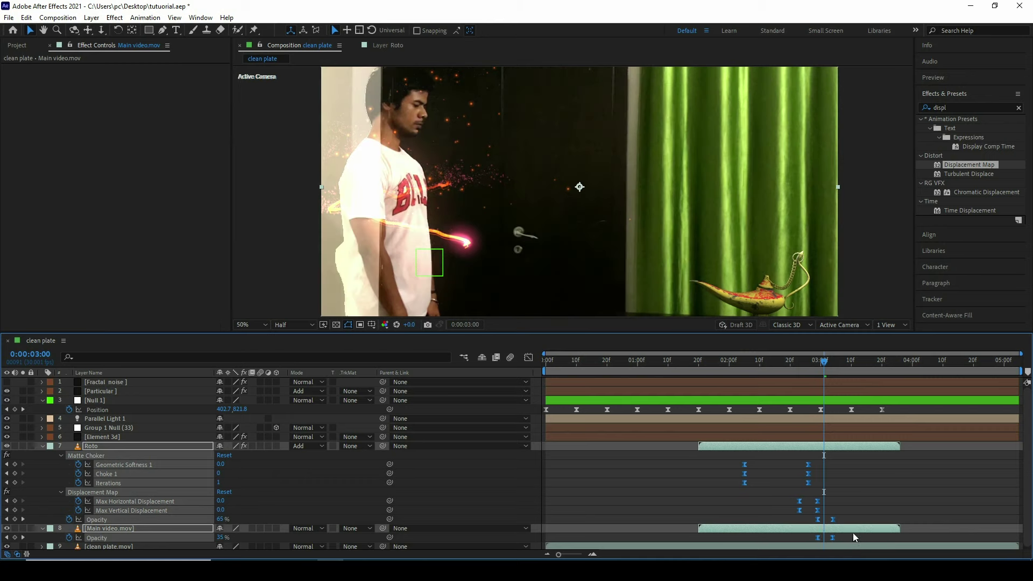
key(u)
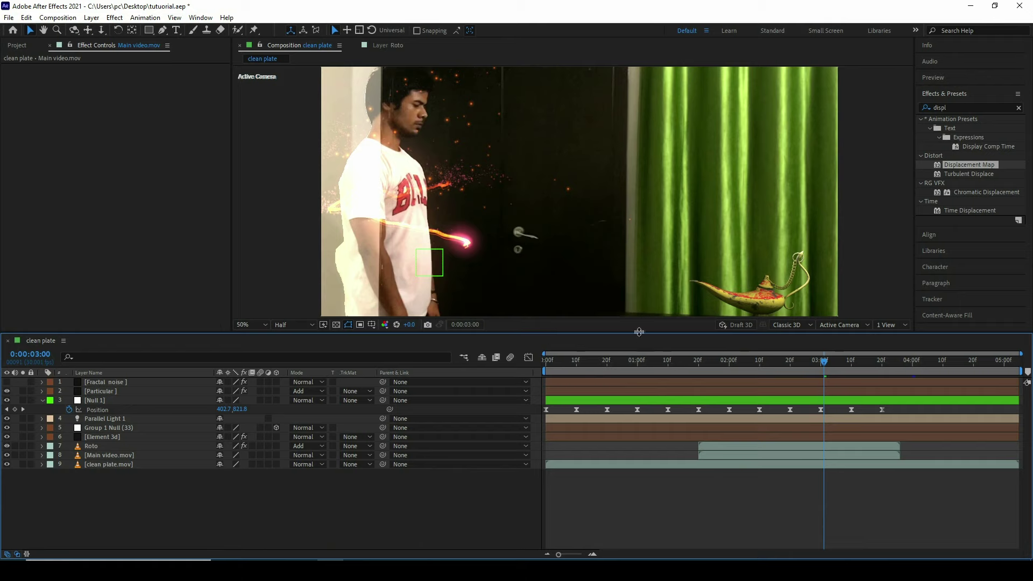
drag(662, 339, 658, 365)
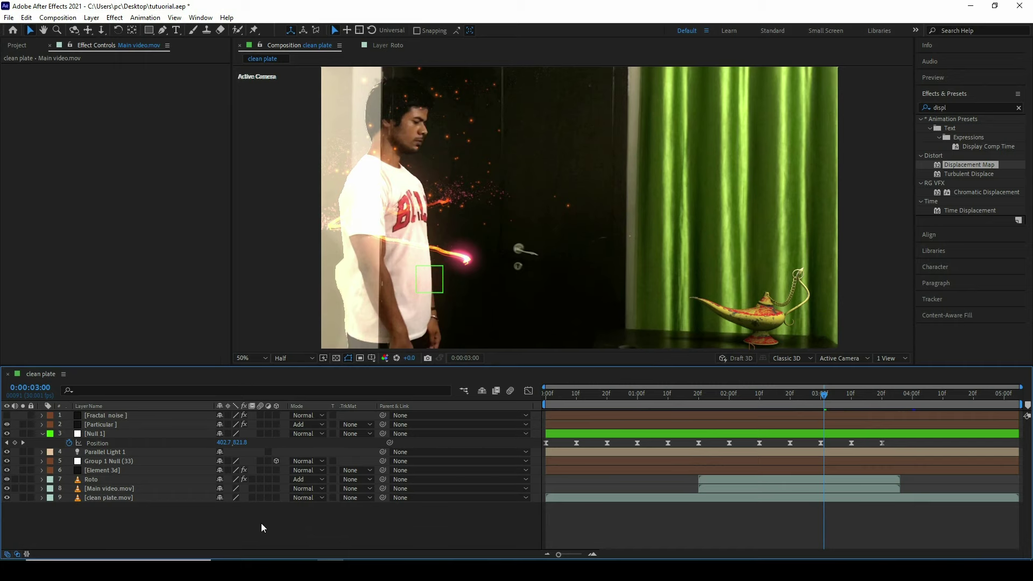
drag(265, 534, 108, 421)
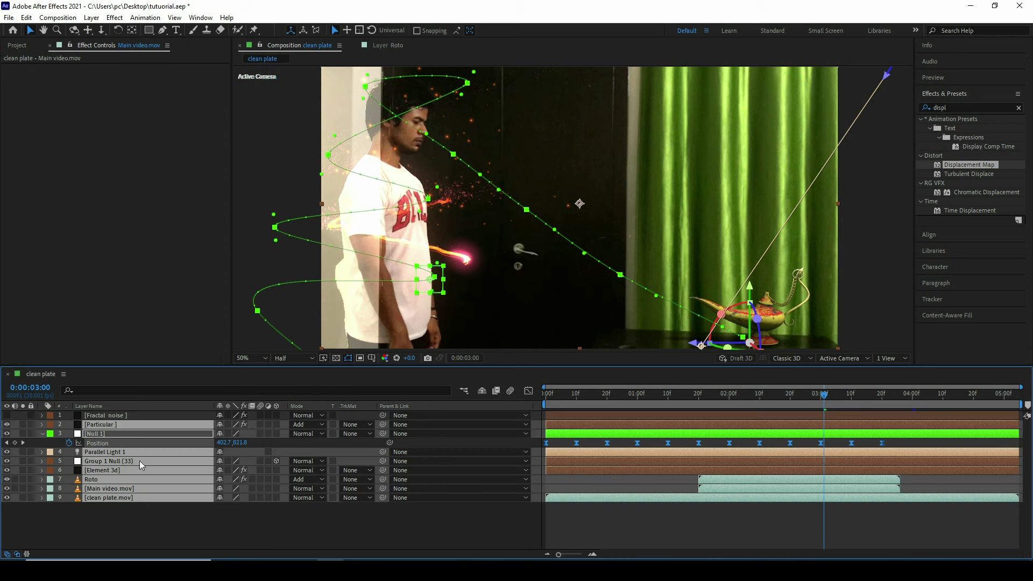
Precompose every layer into a new composition named 'Final output'.
key(ctrl+a)
right_click(192, 482)
click(192, 376)
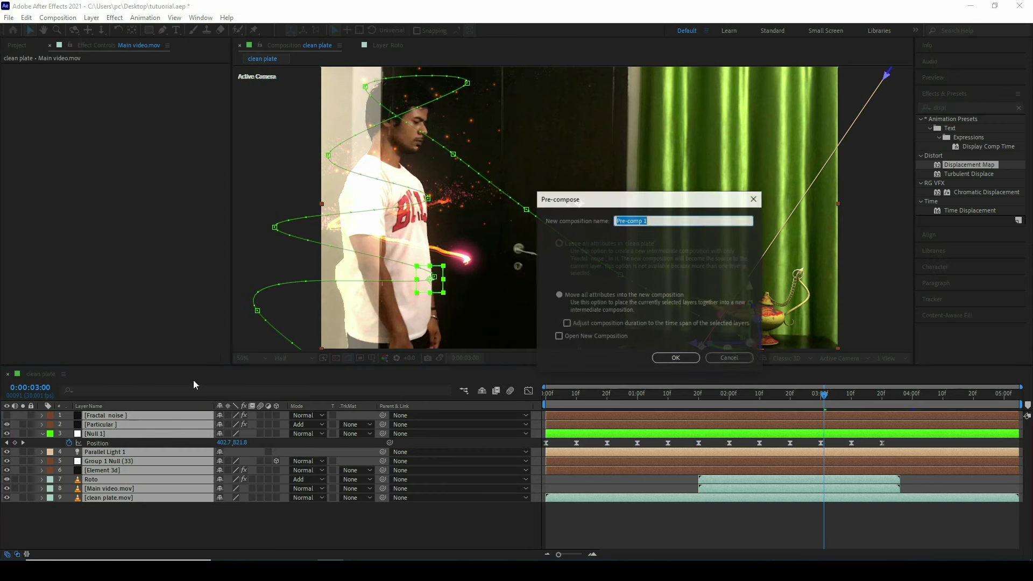
text(Final output)
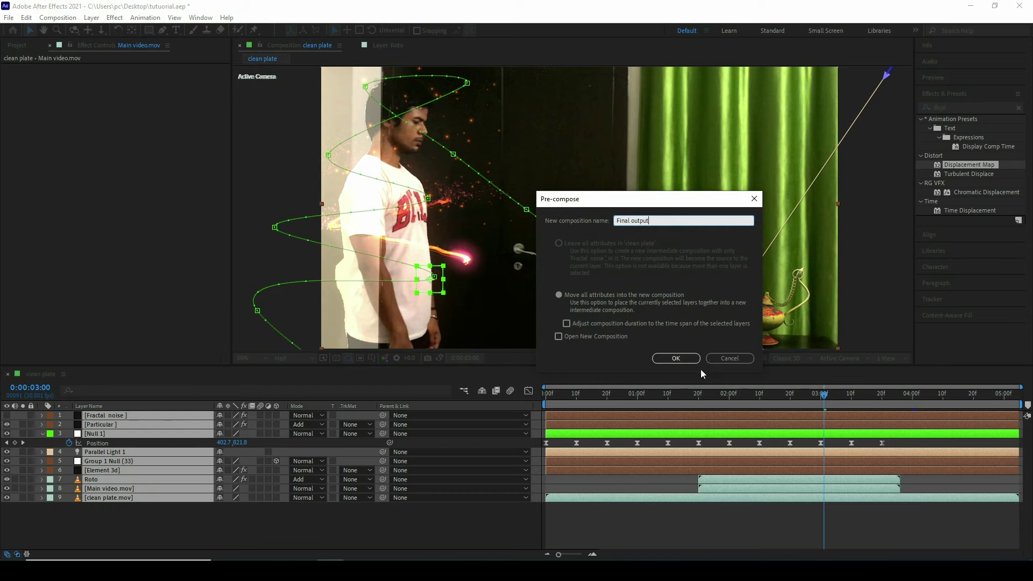
click(689, 360)
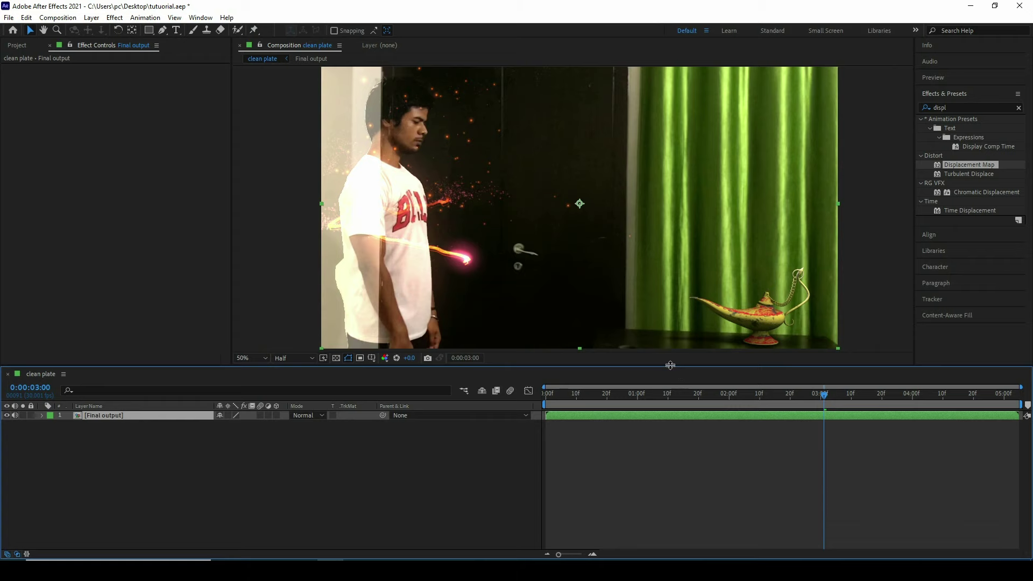
Apply the Wiggle - position preset to Final output with speed 0.2 and amount 20.
drag(676, 369, 676, 441)
click(960, 107)
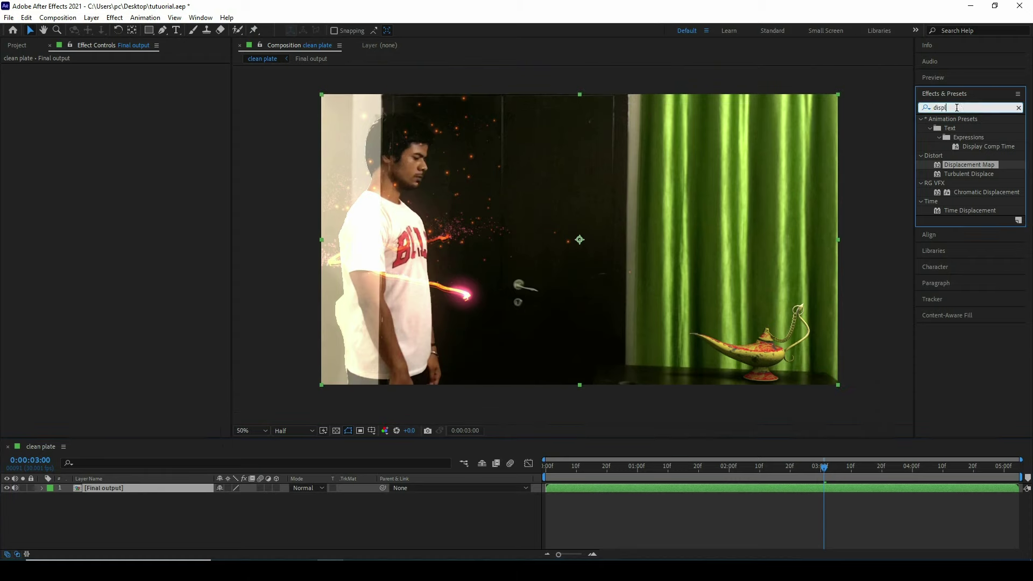
text(wigg)
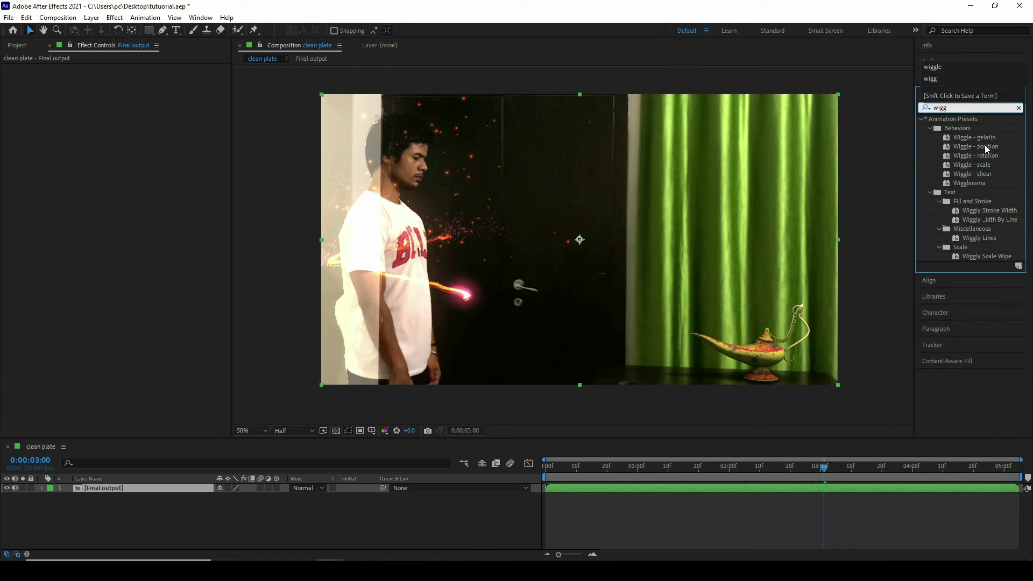
drag(984, 145, 184, 487)
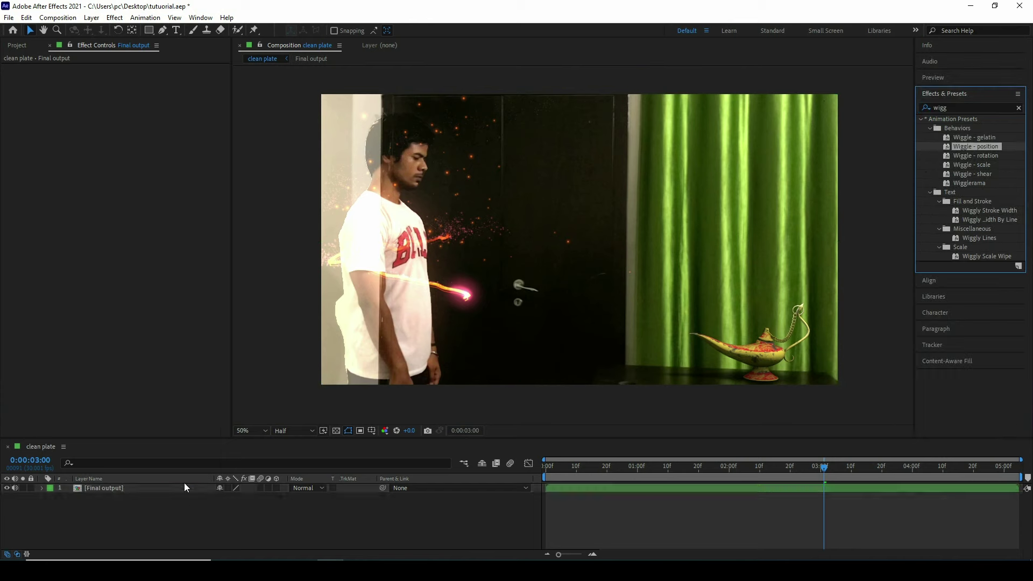
click(129, 77)
text(0.2)
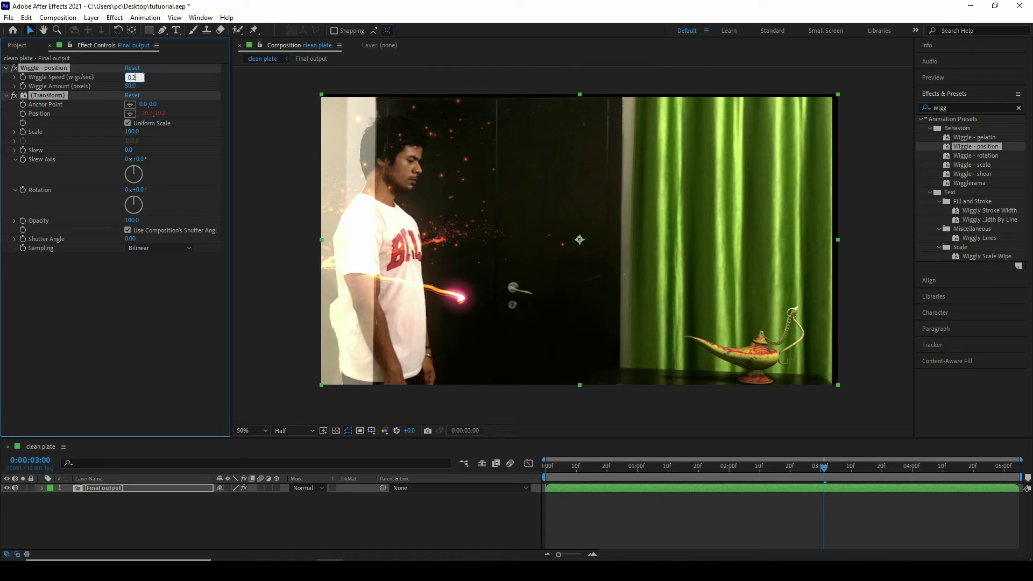
key(Tab)
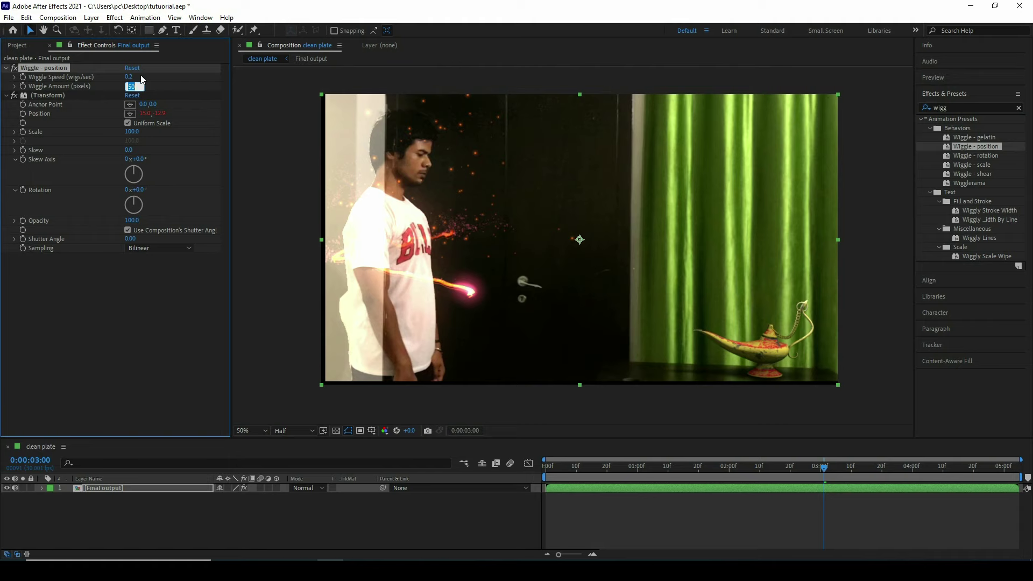
text(20)
key(Return)
Scale Final output to 104% to hide the edges, then play a preview.
click(657, 470)
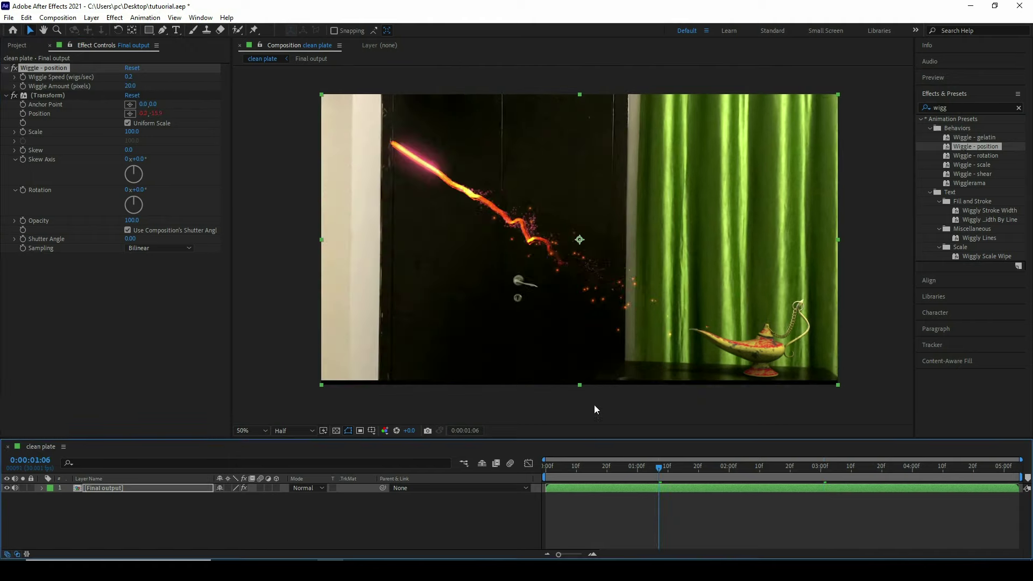
drag(585, 380, 586, 381)
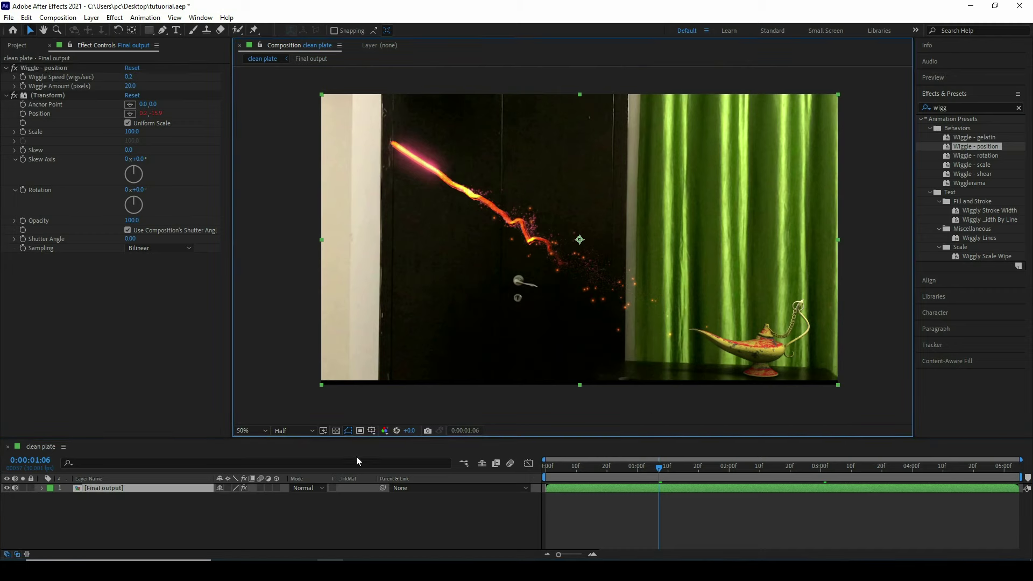
key(s)
click(233, 495)
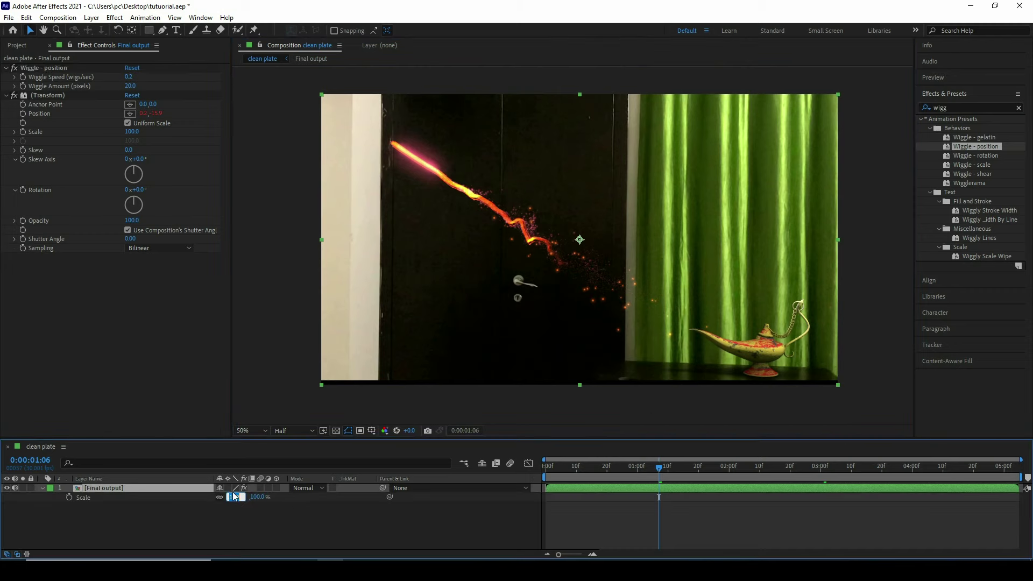
text(104)
key(Return)
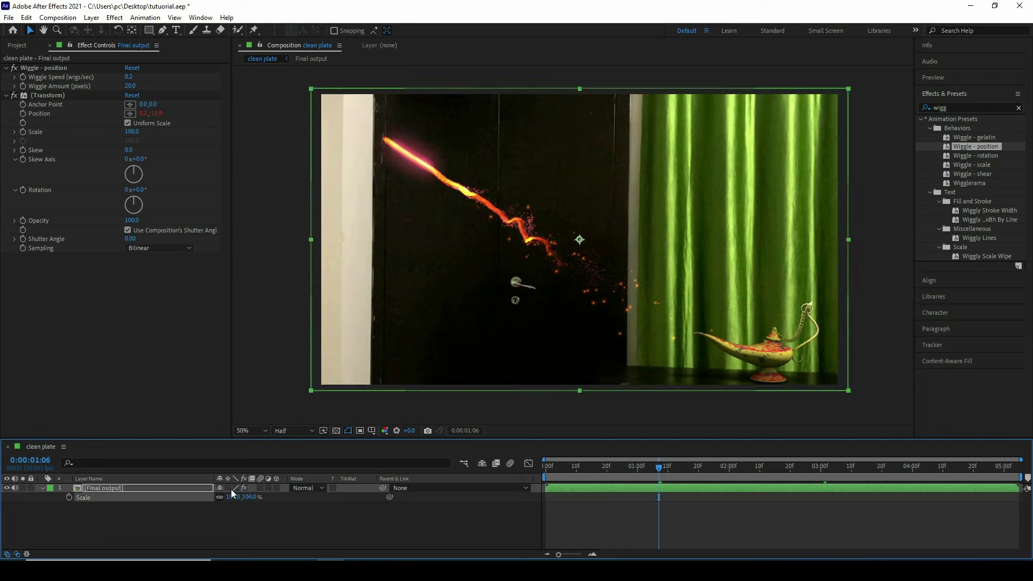
drag(482, 379, 487, 381)
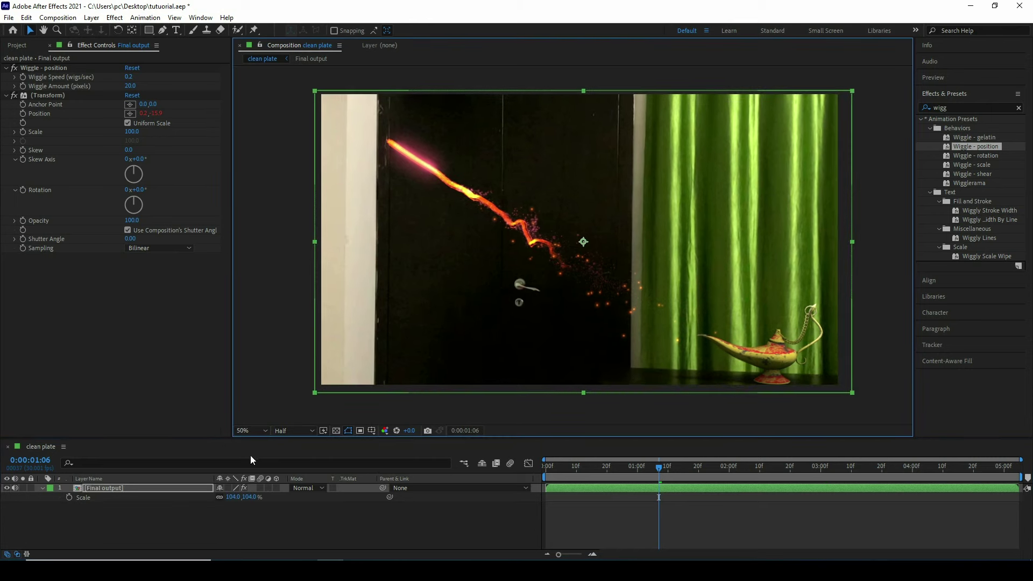
key(space)
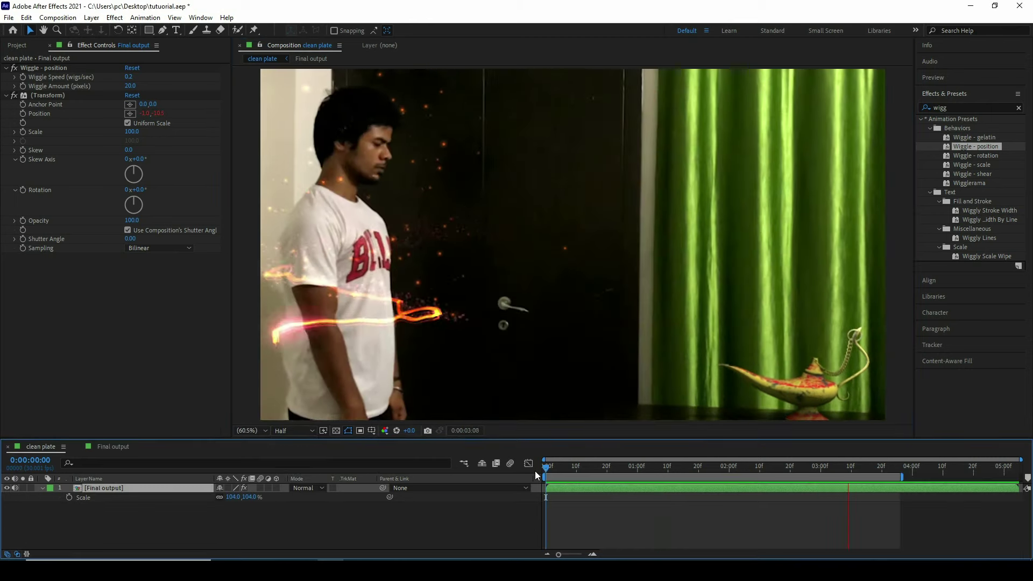